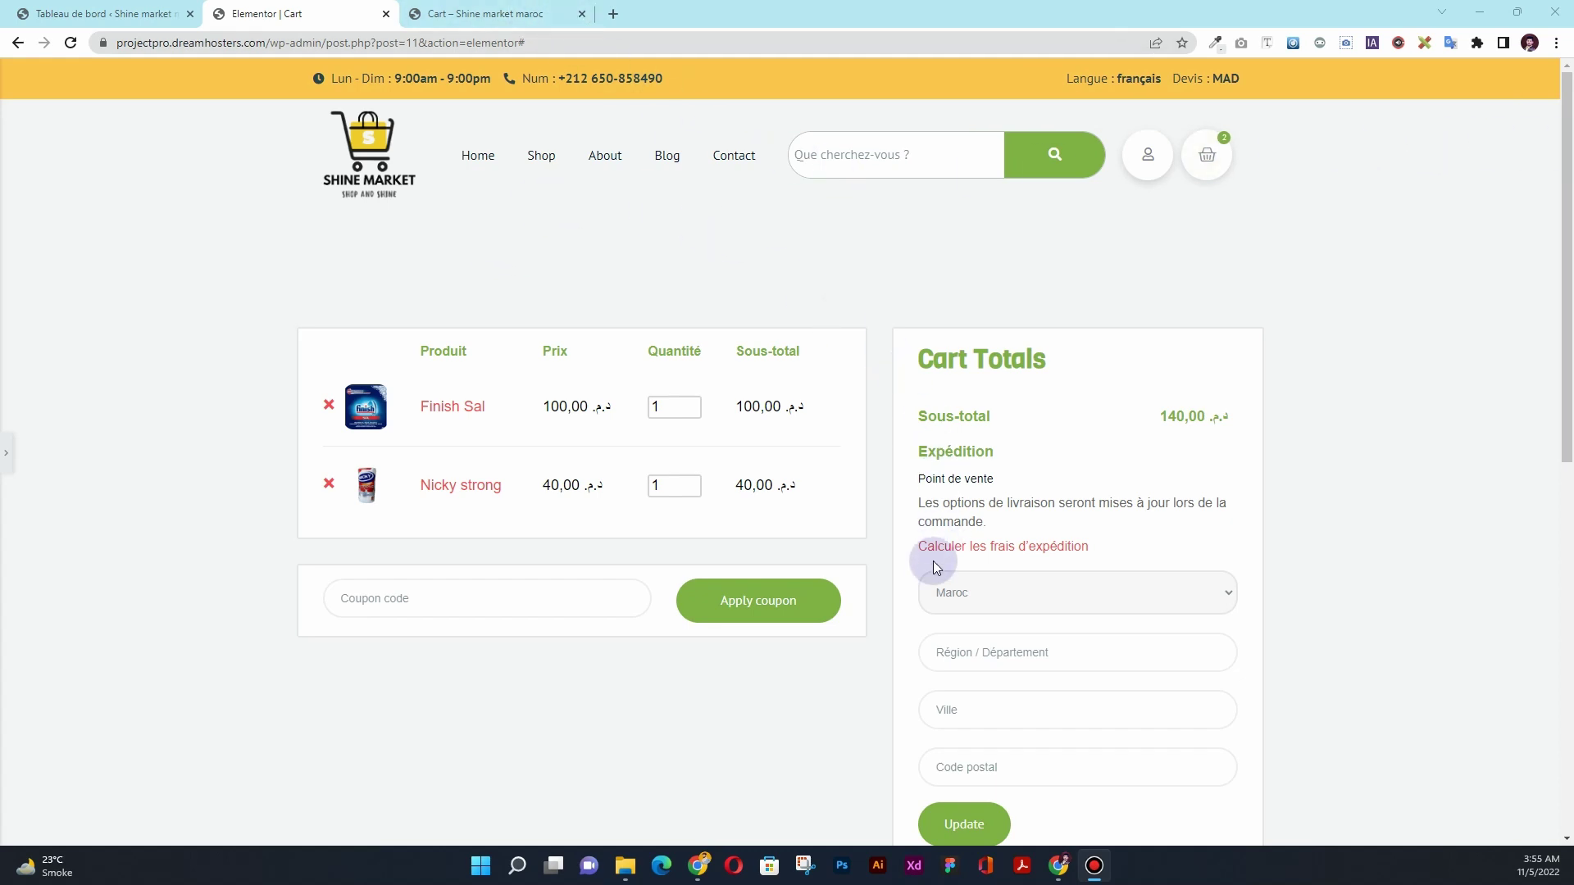
- Compare the styled cart design in the Elementor tab with the default cart page on the live site
{"action": "scroll", "coordinate": [715, 716], "scroll_direction": "down", "scroll_amount": 3}
{"action": "scroll", "coordinate": [714, 716], "scroll_direction": "down", "scroll_amount": 2}
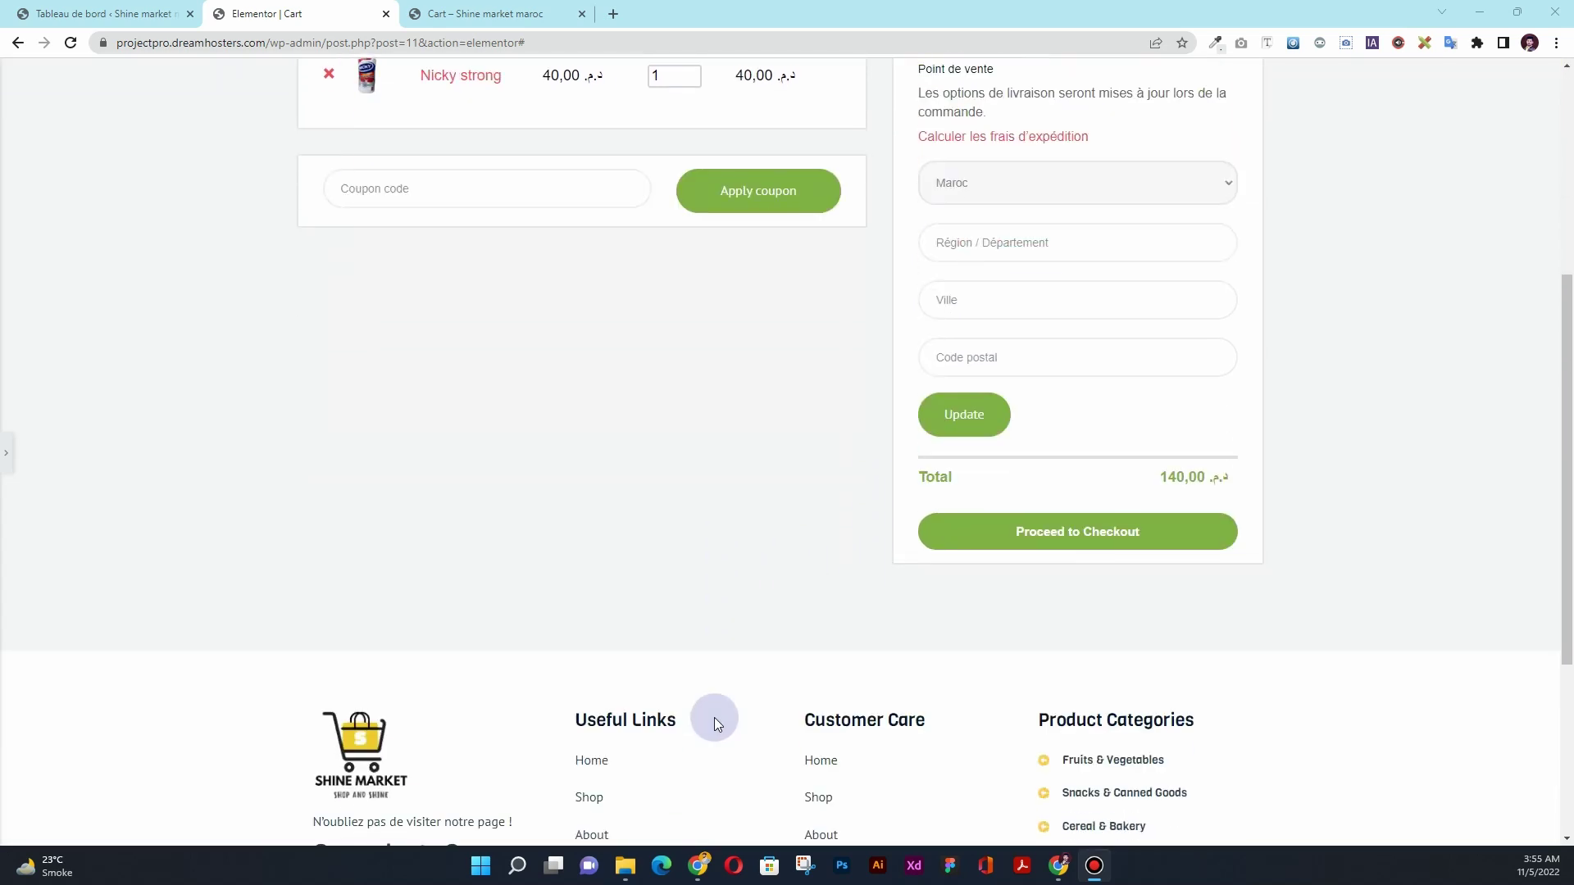
{"action": "scroll", "coordinate": [715, 717], "scroll_direction": "up", "scroll_amount": 3}
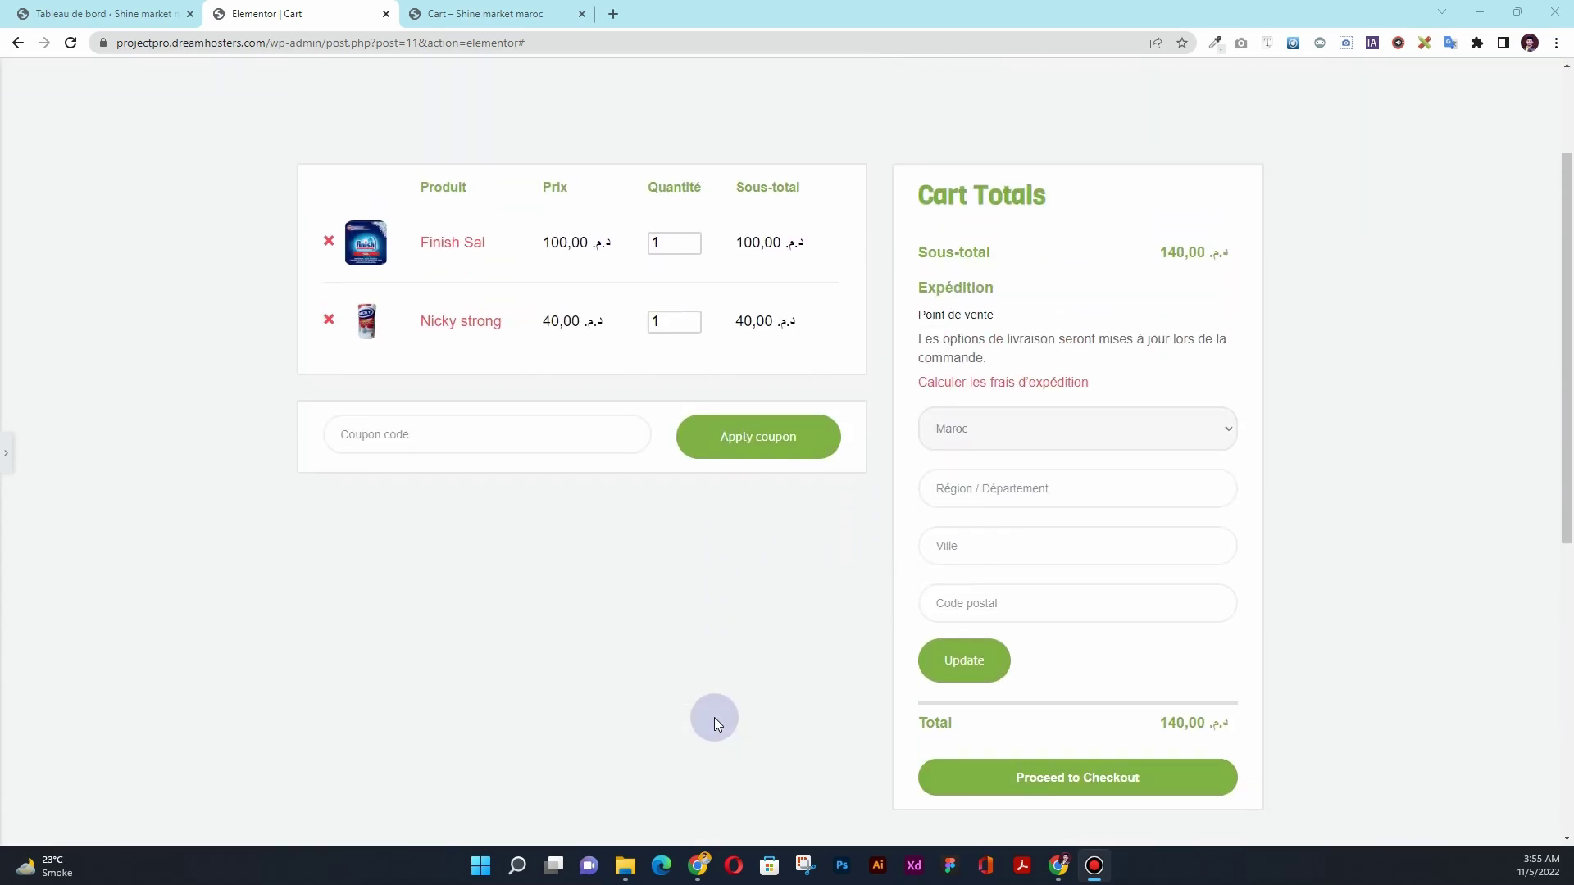
{"action": "left_click", "coordinate": [453, 13]}
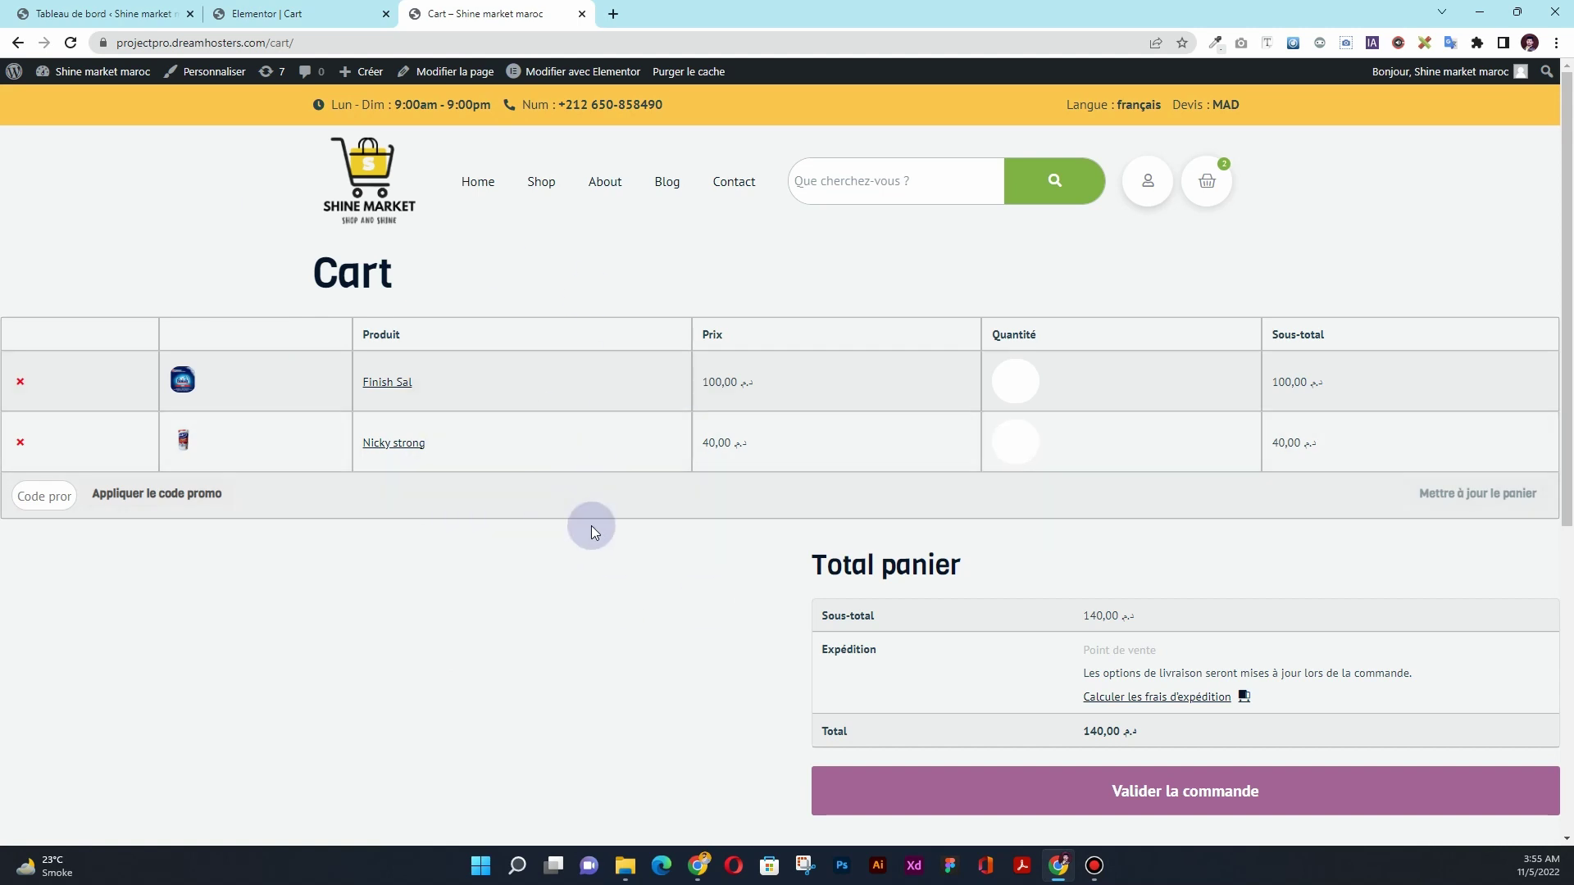
{"action": "scroll", "coordinate": [592, 529], "scroll_direction": "down", "scroll_amount": 3}
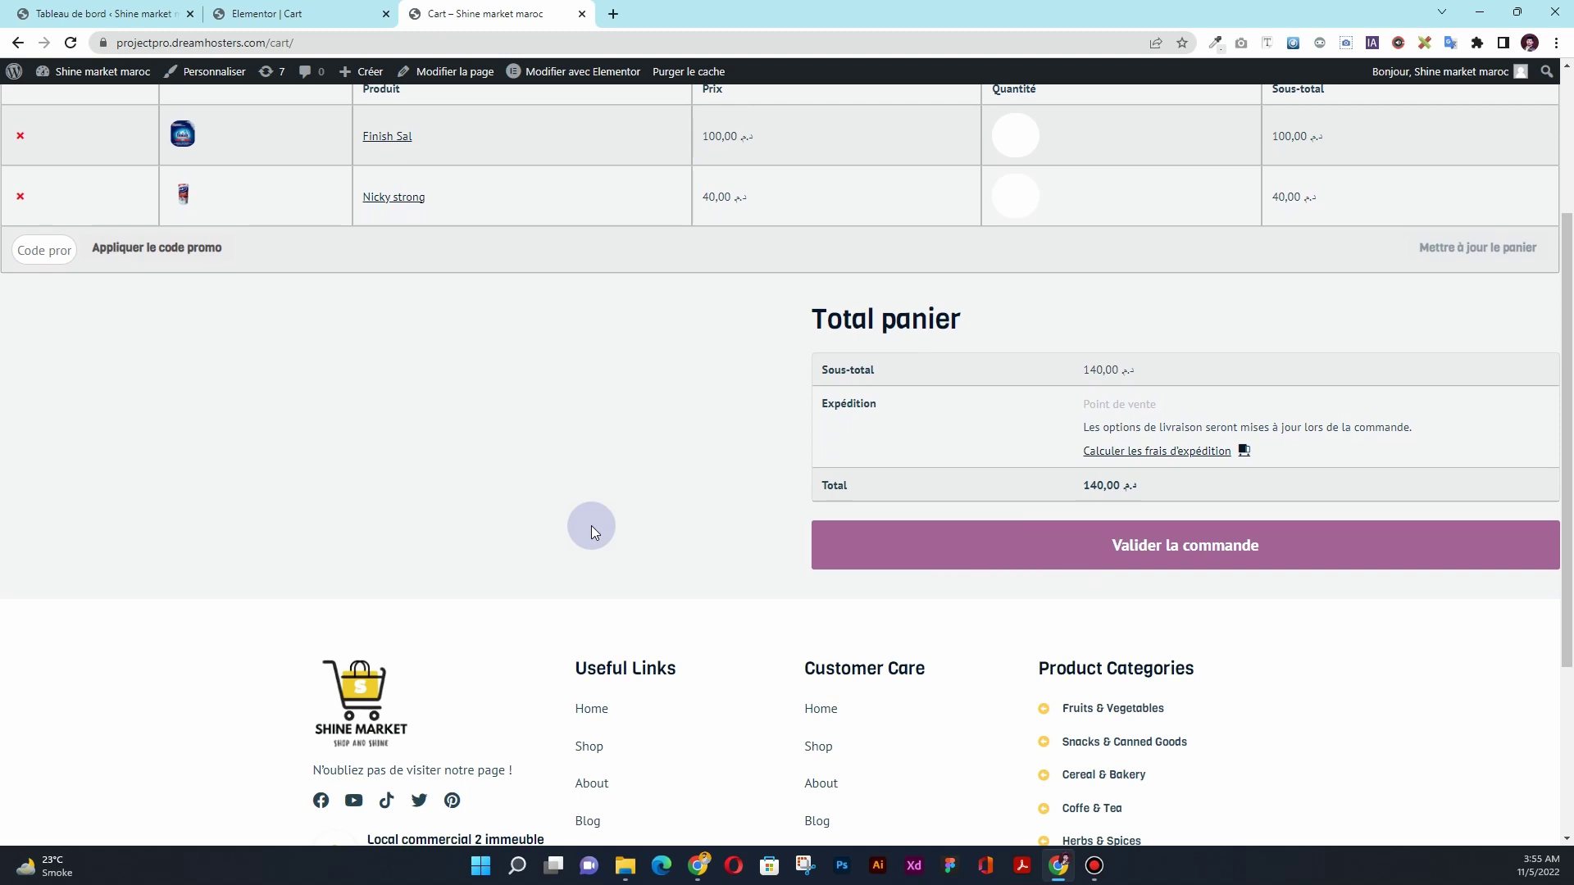
{"action": "scroll", "coordinate": [592, 524], "scroll_direction": "up", "scroll_amount": 3}
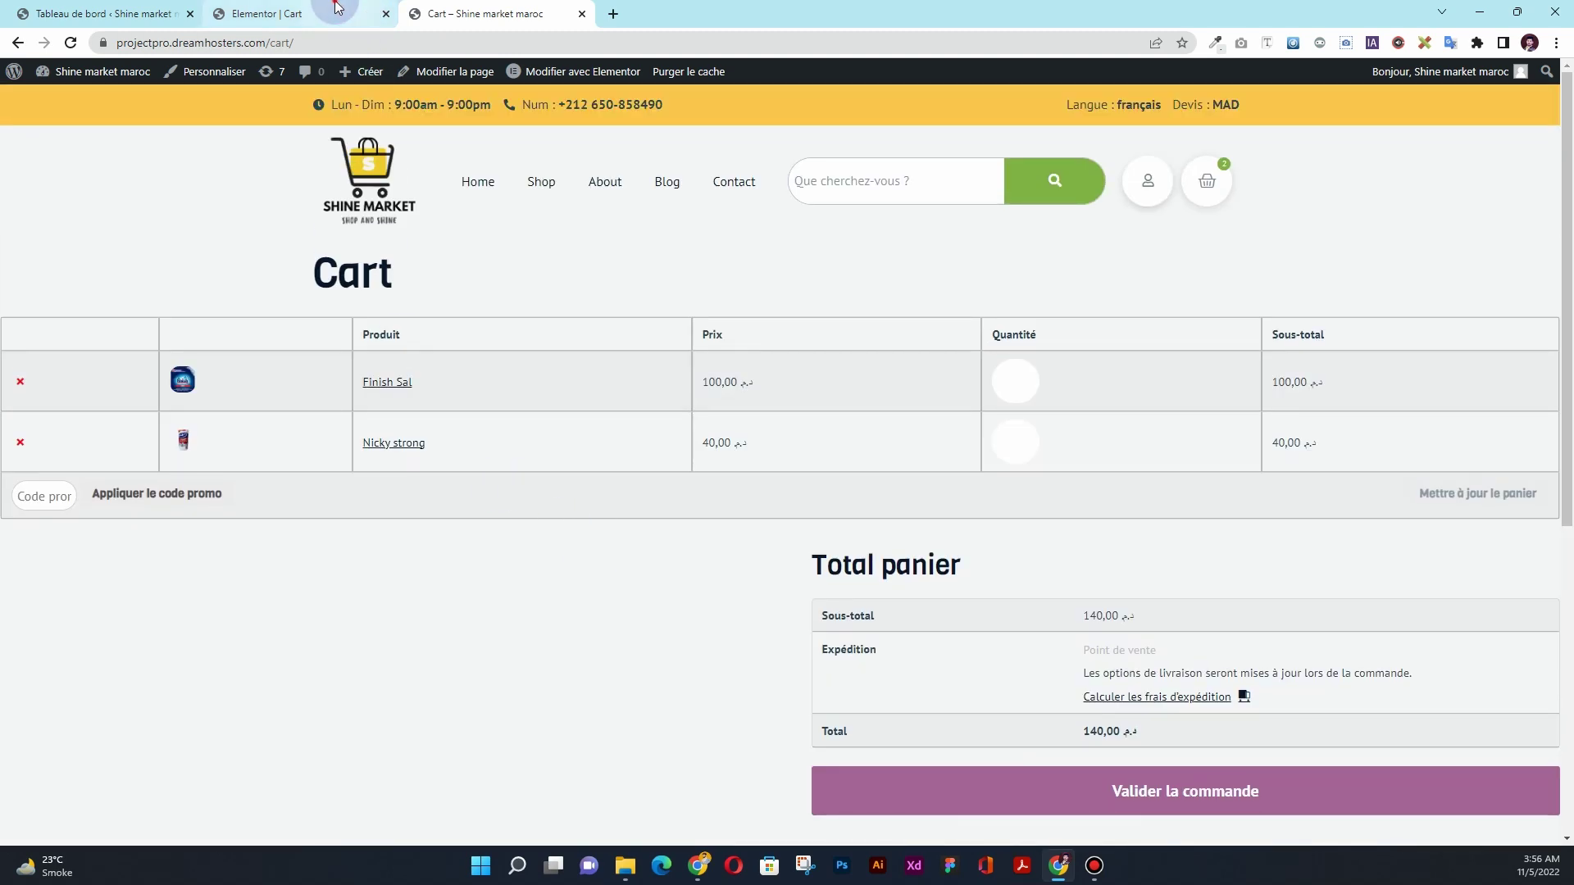
{"action": "left_click", "coordinate": [270, 13]}
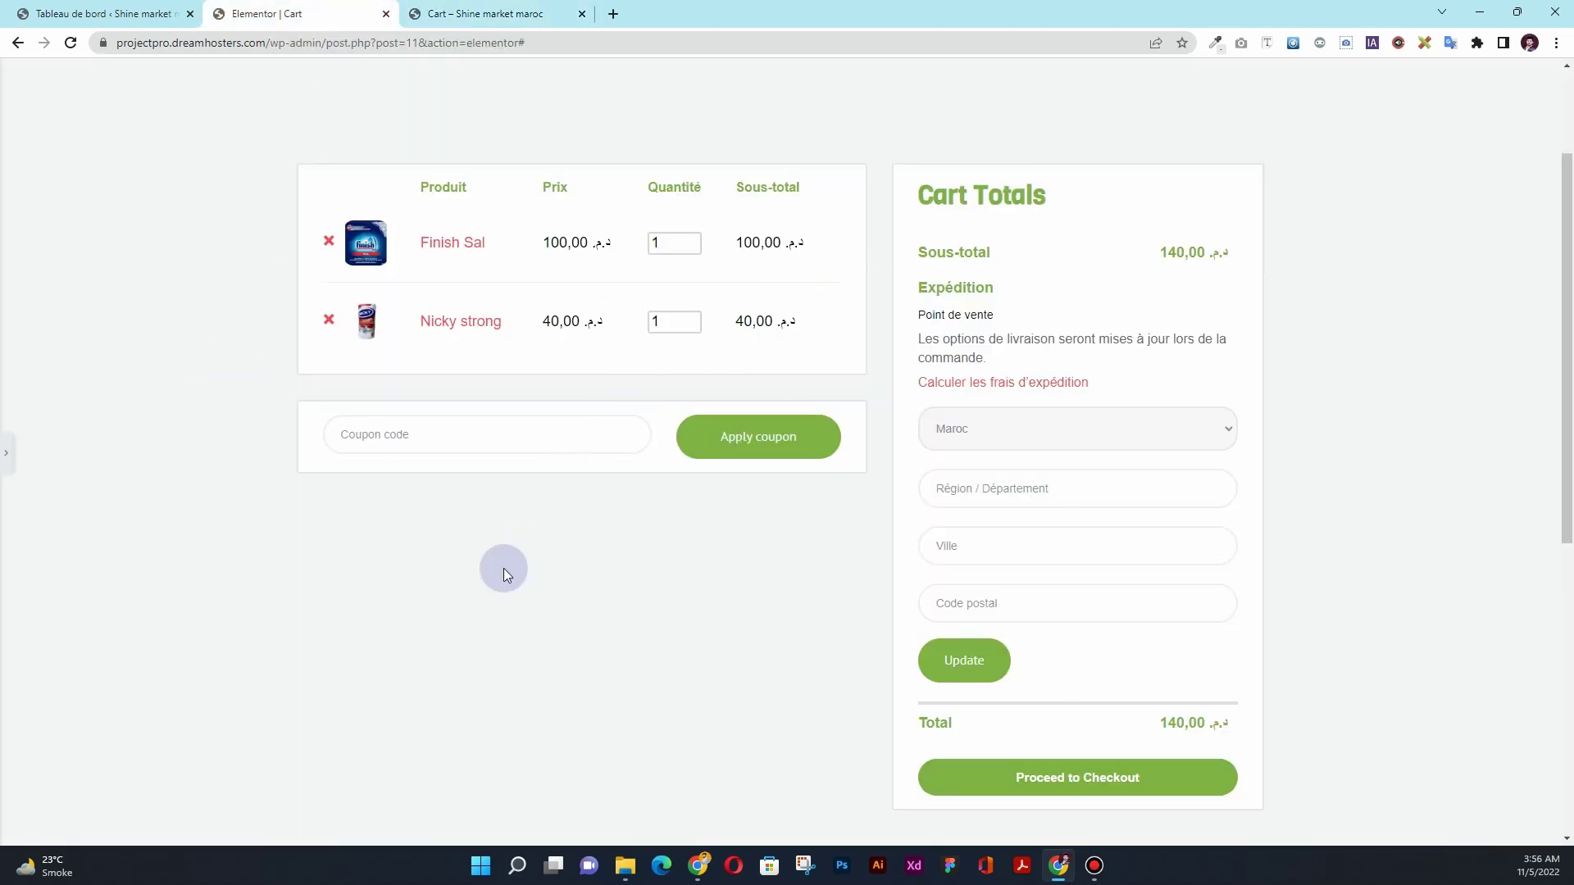
{"action": "scroll", "coordinate": [492, 586], "scroll_direction": "up", "scroll_amount": 2}
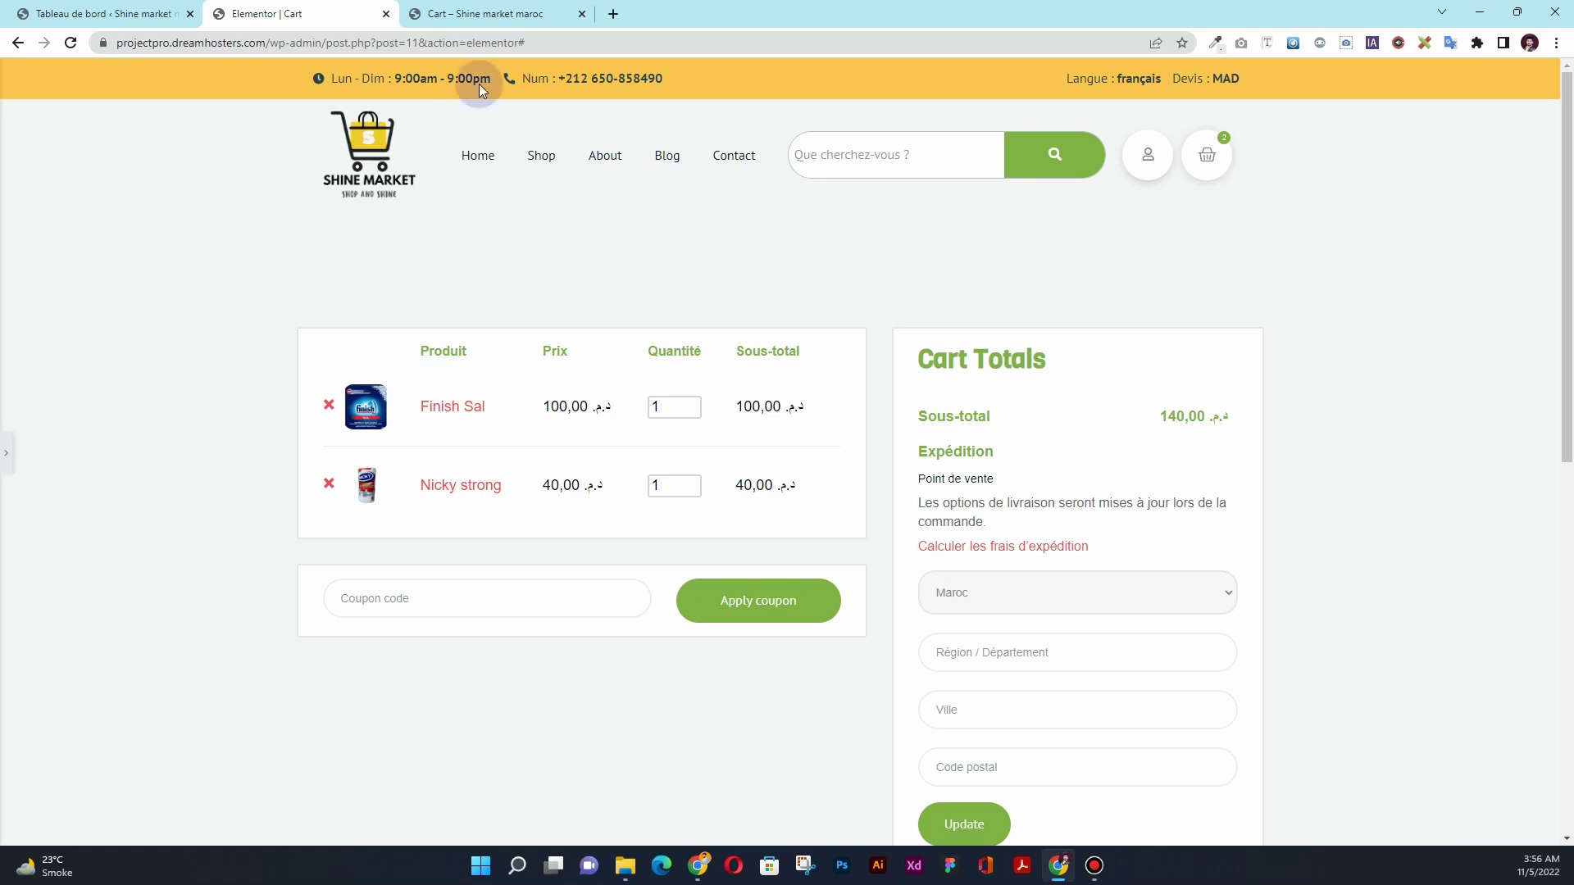
{"action": "left_click", "coordinate": [508, 13]}
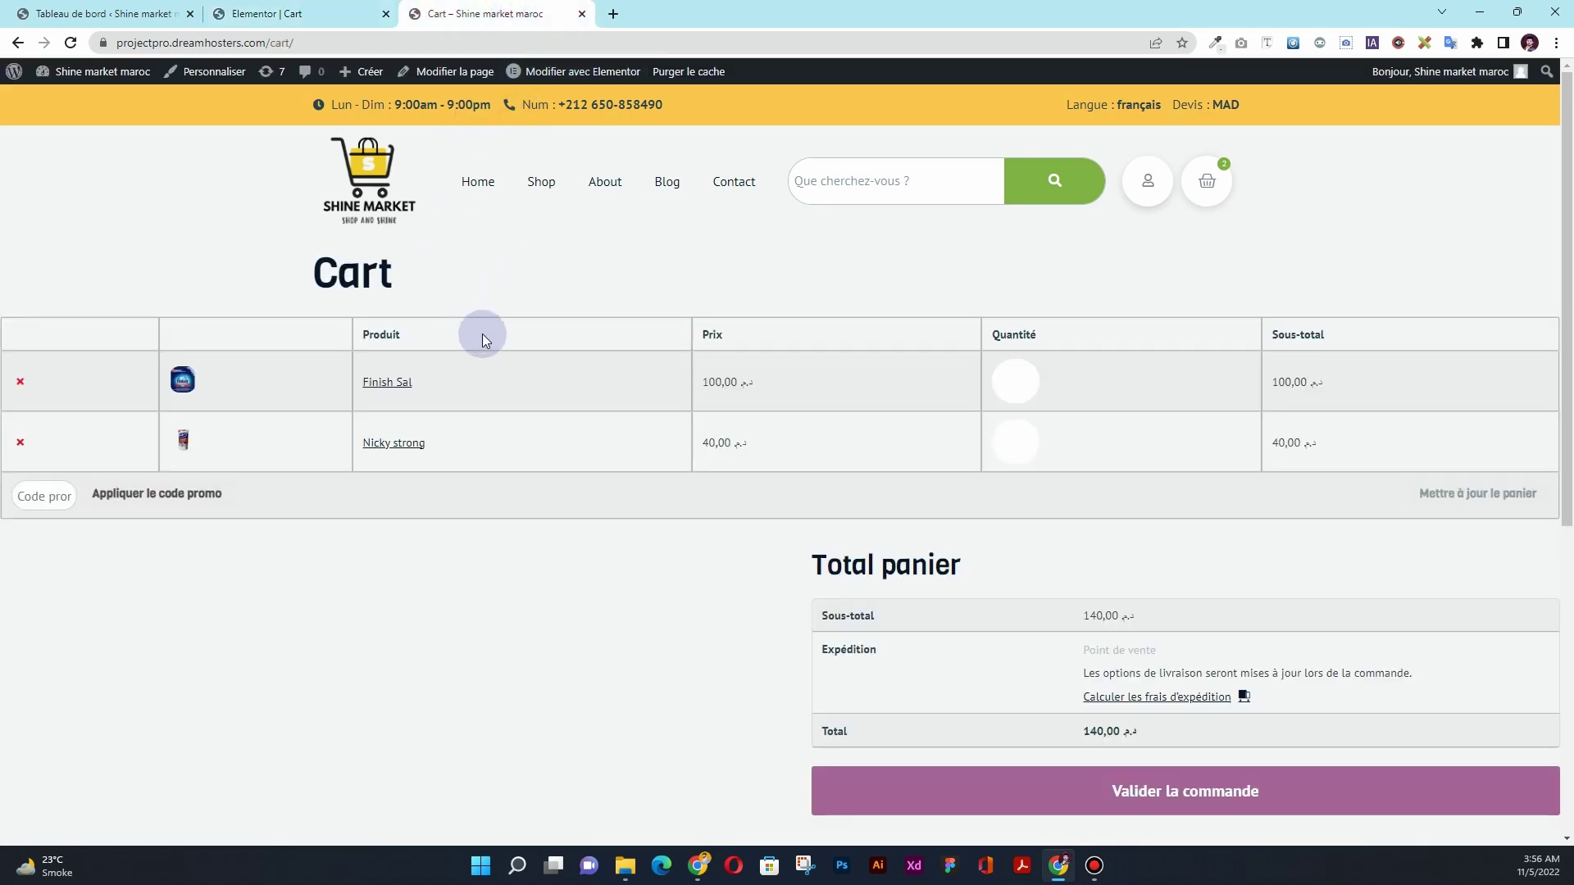
{"action": "scroll", "coordinate": [516, 414], "scroll_direction": "down", "scroll_amount": 4}
{"action": "scroll", "coordinate": [516, 416], "scroll_direction": "up", "scroll_amount": 4}
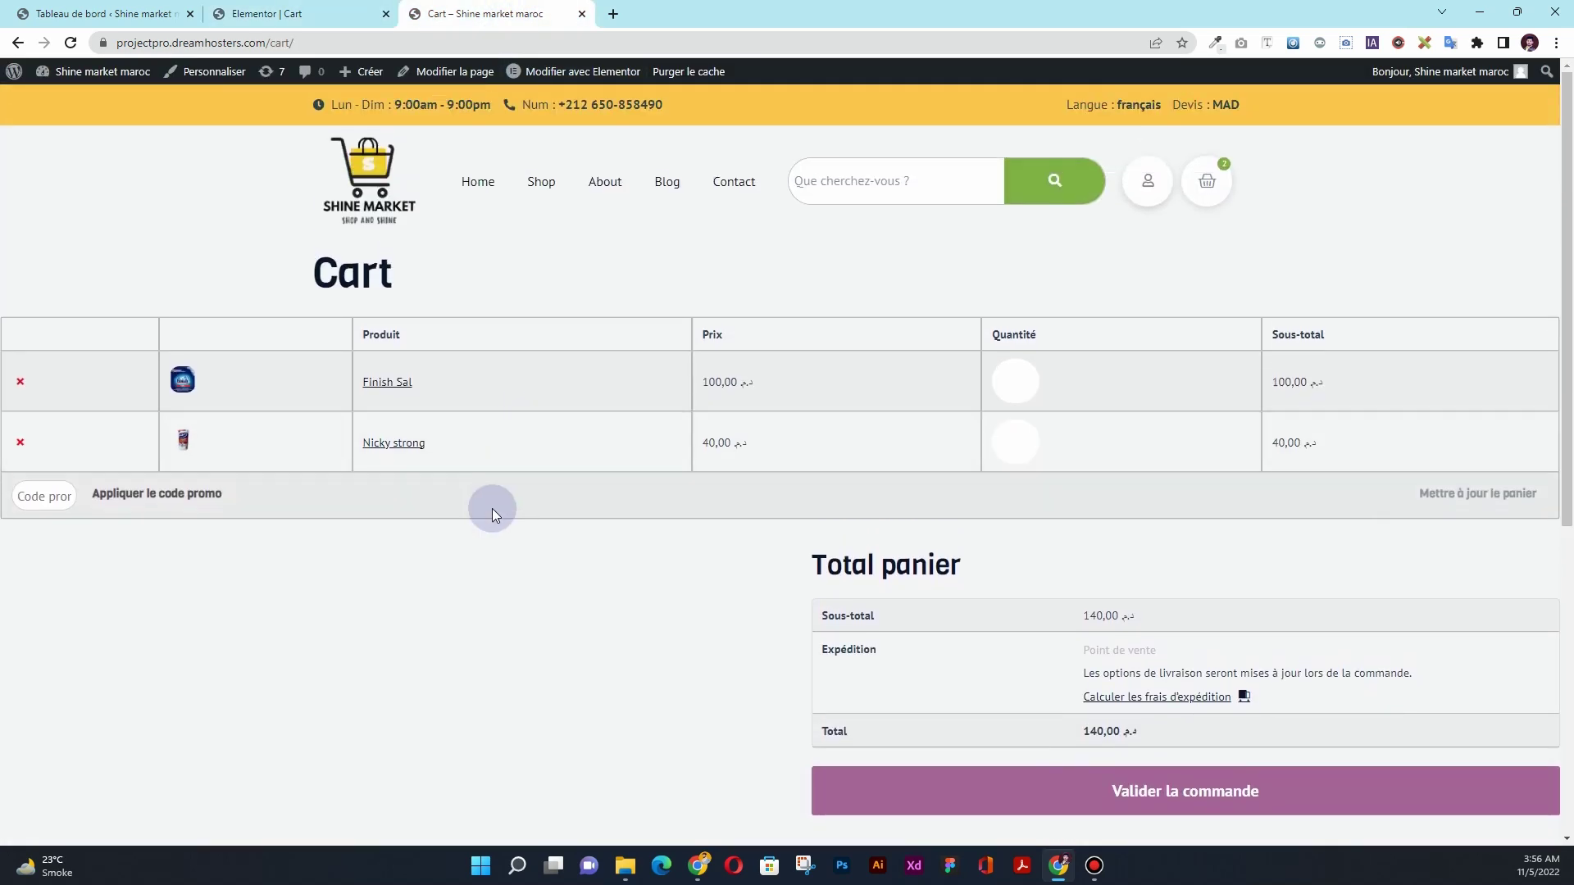
{"action": "left_click", "coordinate": [317, 9]}
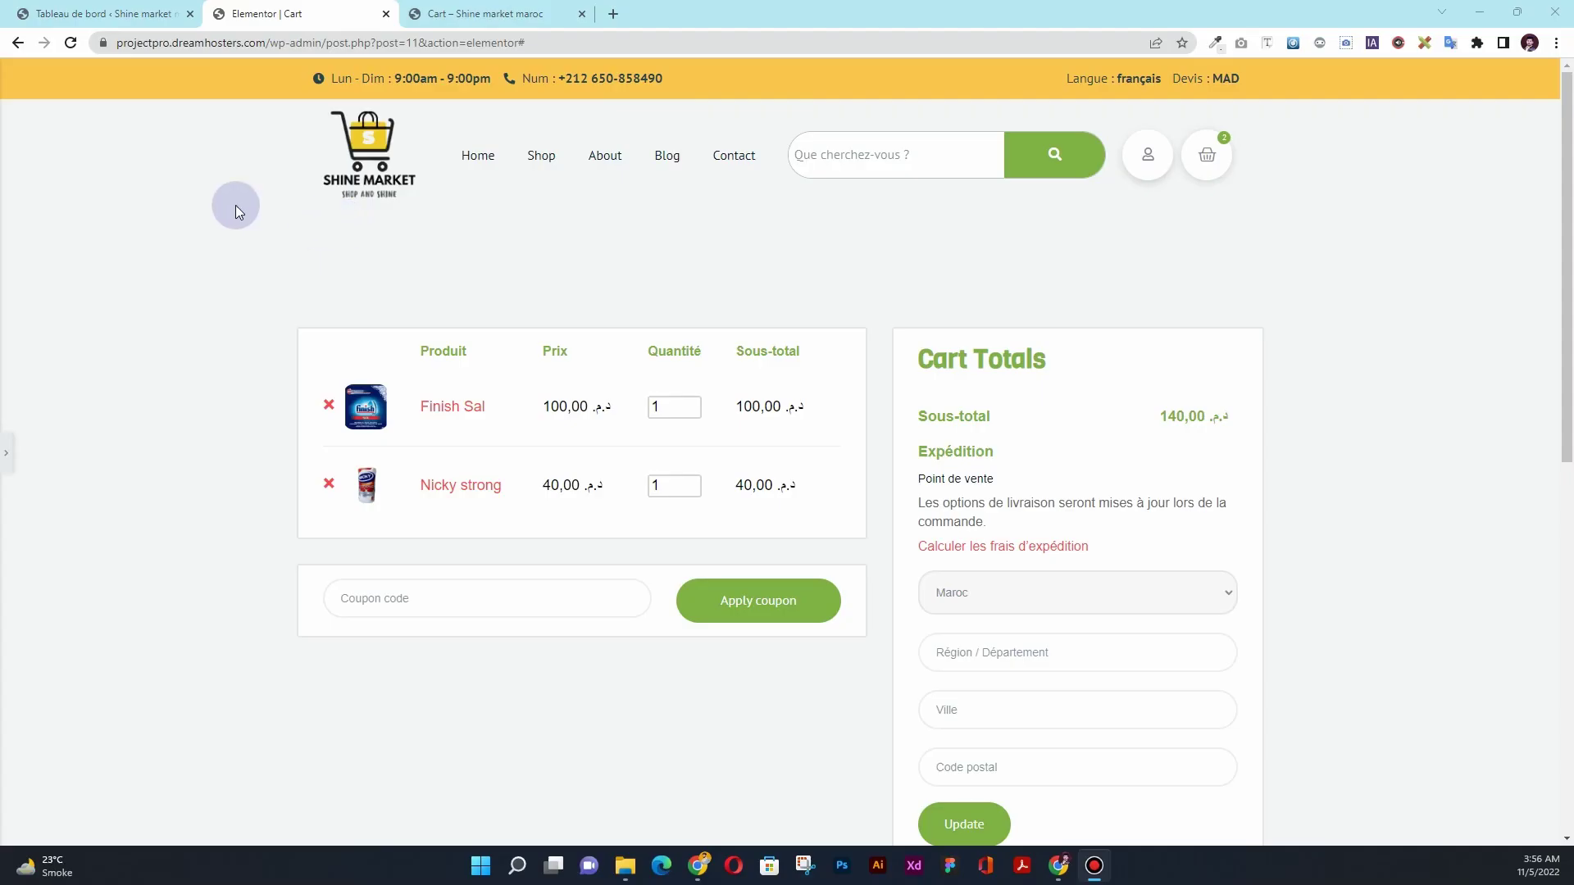
- Open the installed plugins list from the WordPress dashboard and check the Elementor Pro version
{"action": "left_click", "coordinate": [106, 13]}
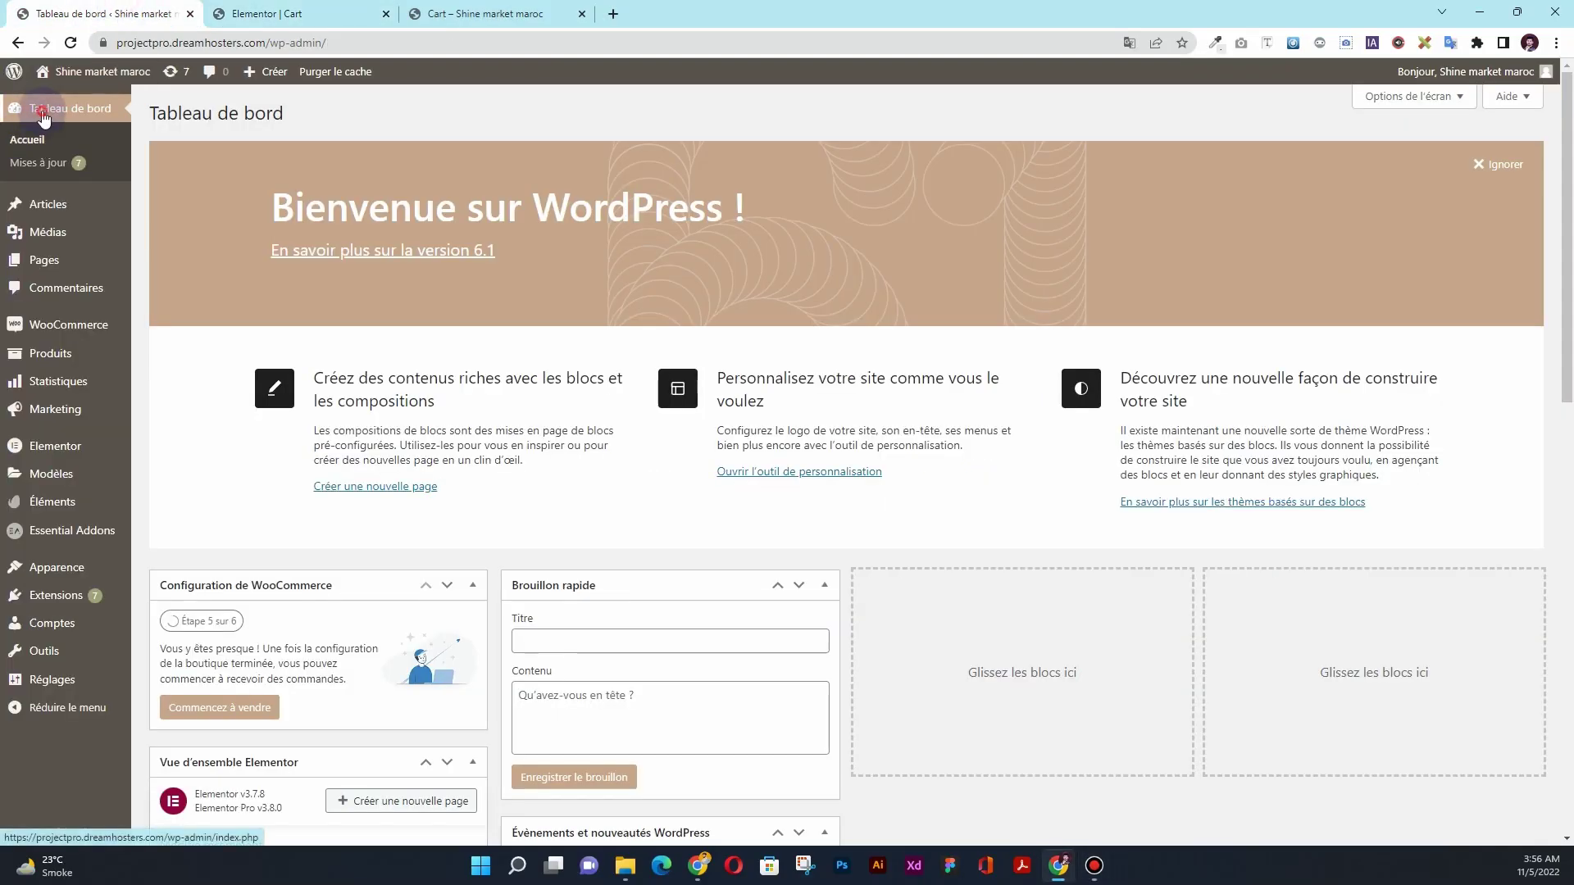
{"action": "left_click", "coordinate": [43, 118]}
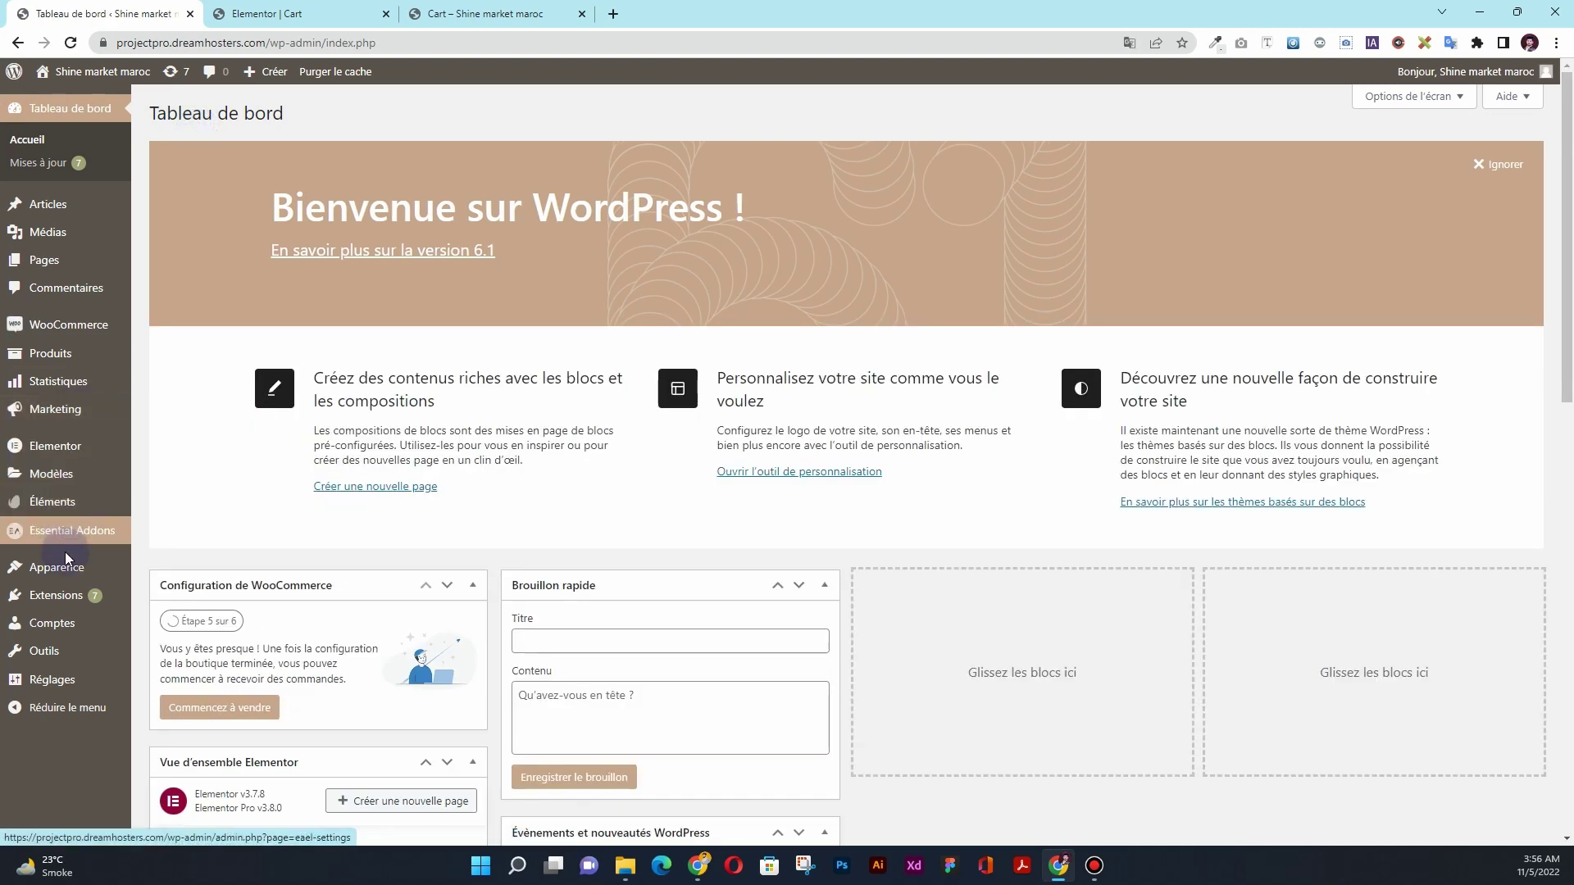
{"action": "left_click", "coordinate": [69, 596]}
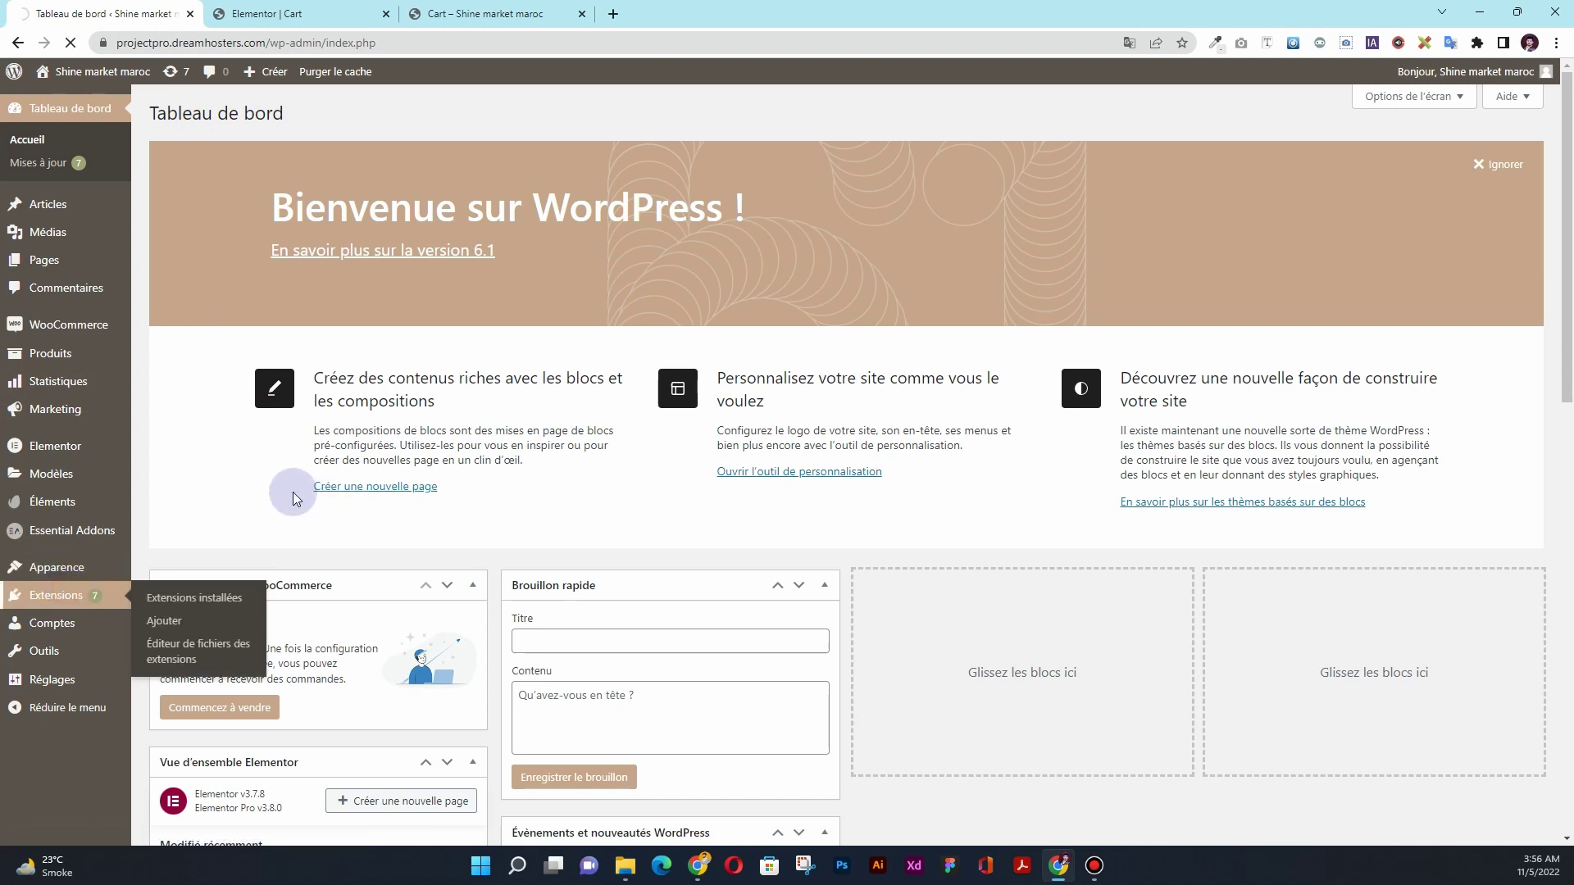
{"action": "scroll", "coordinate": [287, 515], "scroll_direction": "down", "scroll_amount": 1}
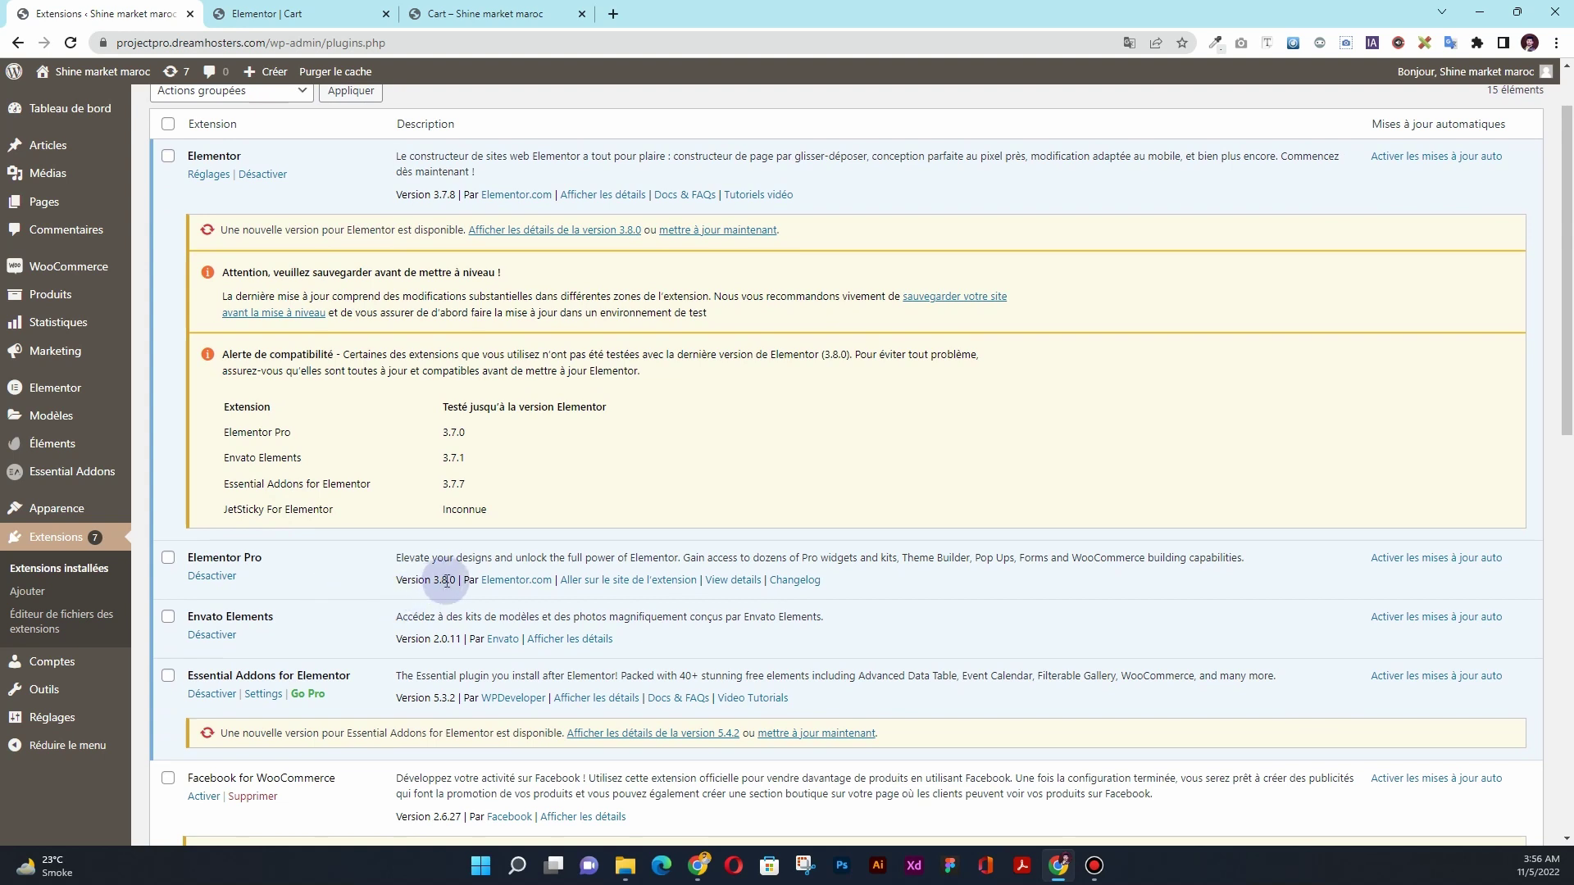
{"action": "left_click_drag", "start_coordinate": [453, 580], "coordinate": [439, 581]}
{"action": "scroll", "coordinate": [281, 555], "scroll_direction": "up", "scroll_amount": 1}
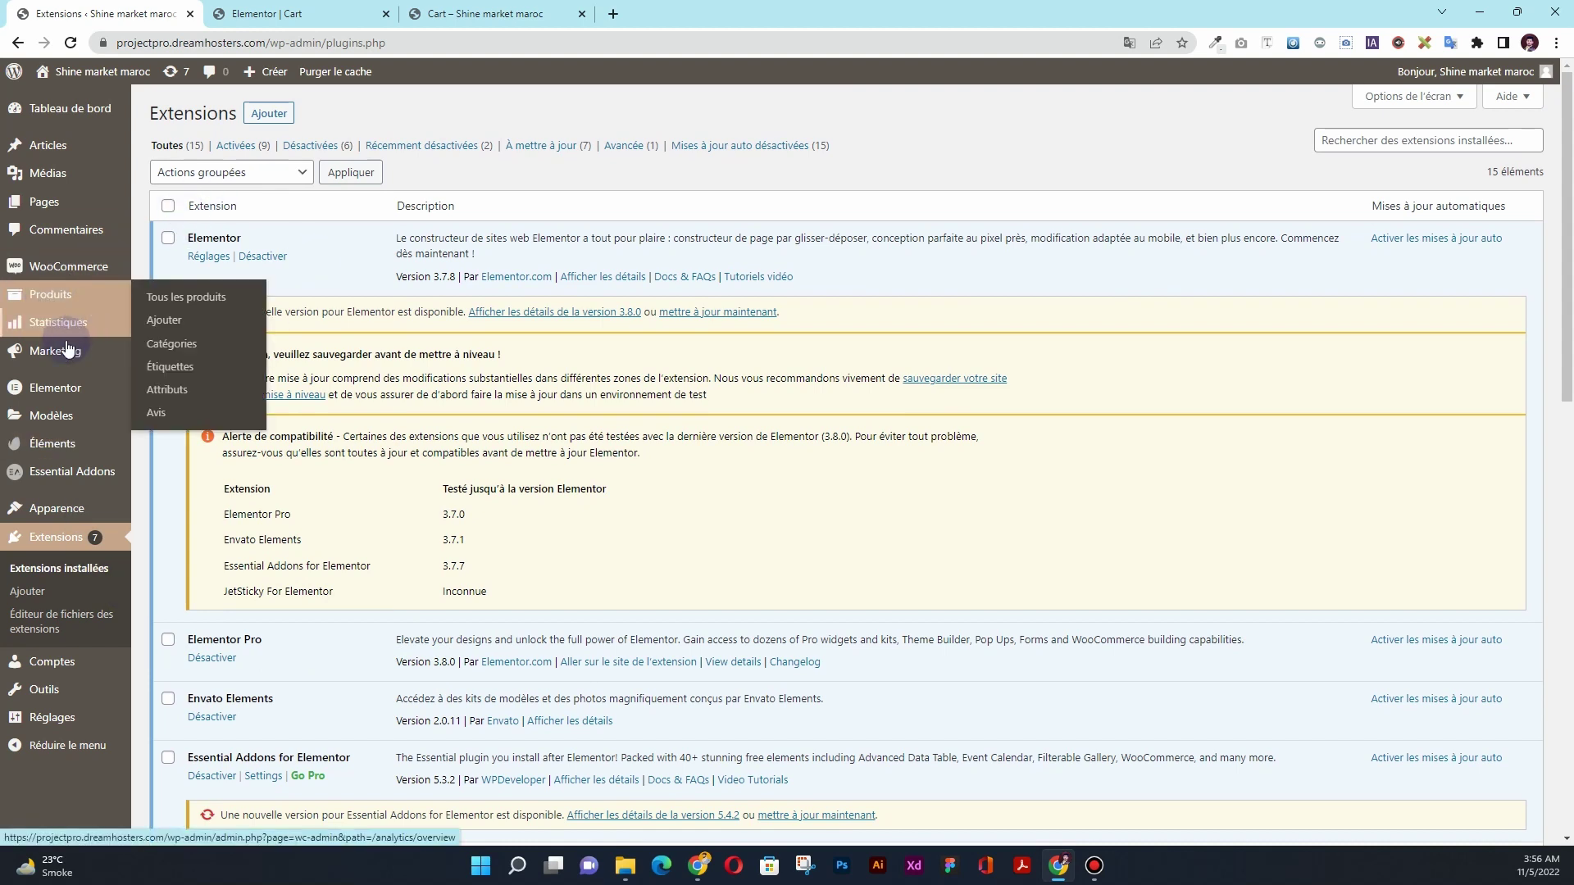
- Open the Cart page from the site's page list and edit it with Elementor
{"action": "mouse_move", "coordinate": [38, 212]}
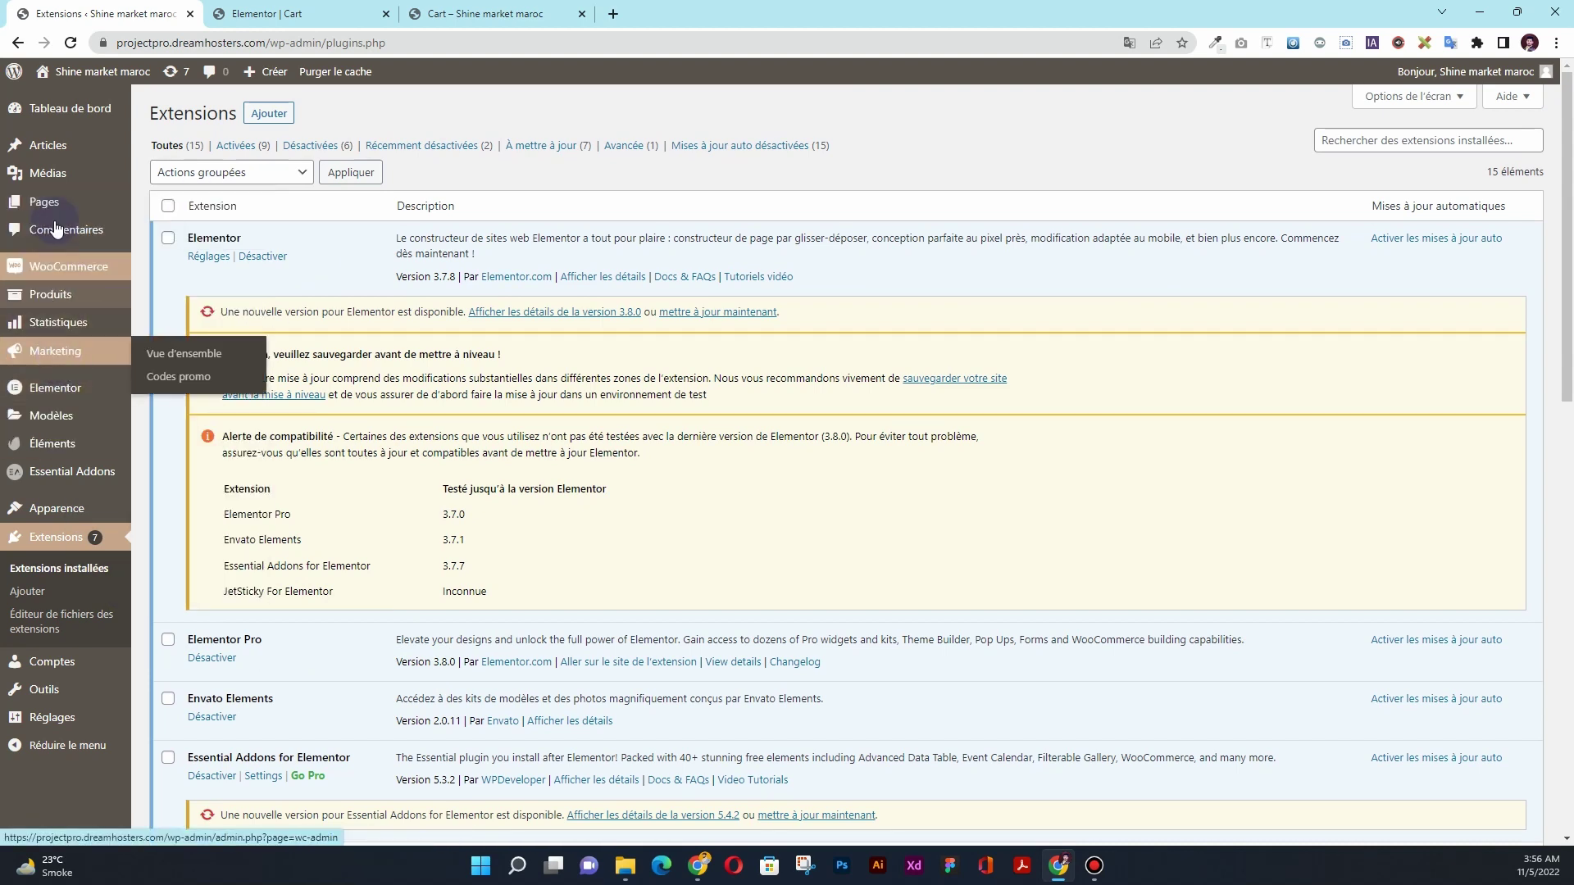
{"action": "left_click", "coordinate": [54, 301]}
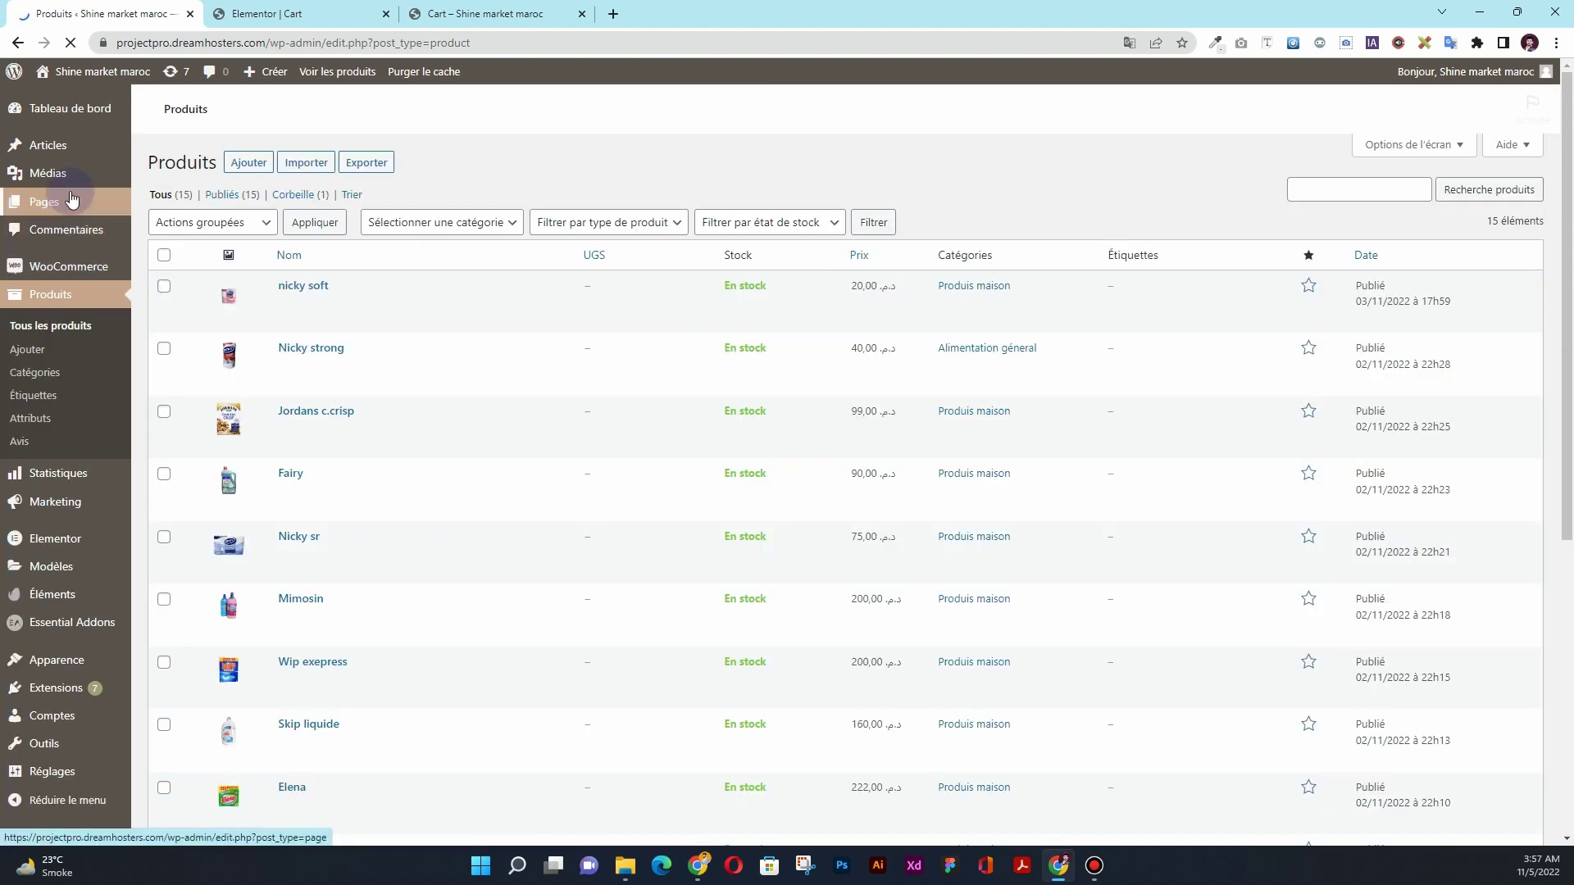
{"action": "left_click", "coordinate": [69, 205]}
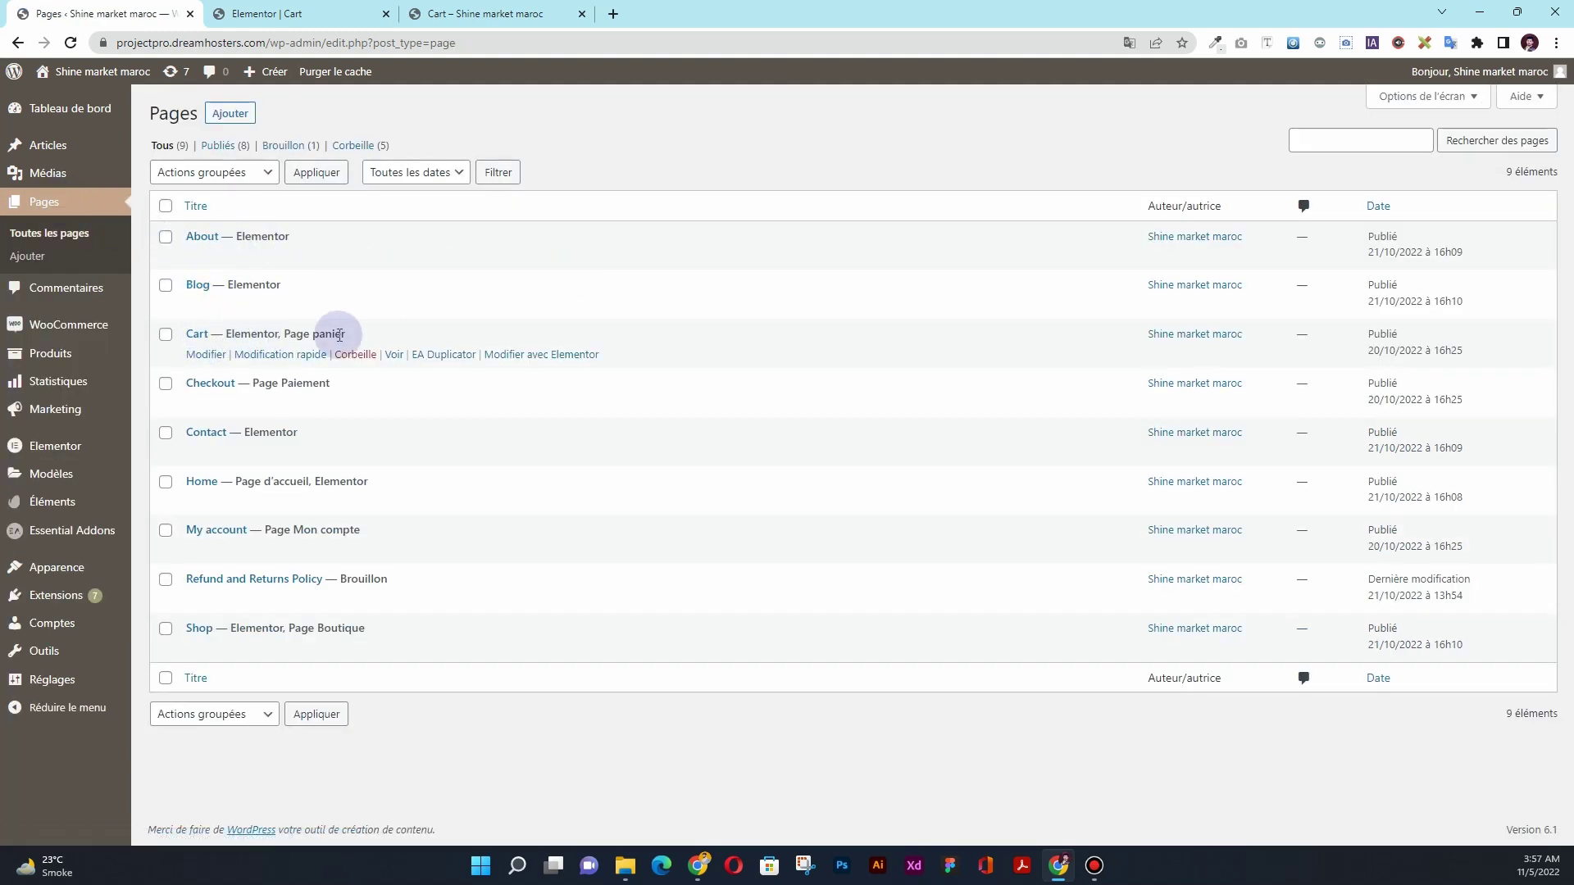
{"action": "left_click", "coordinate": [197, 357]}
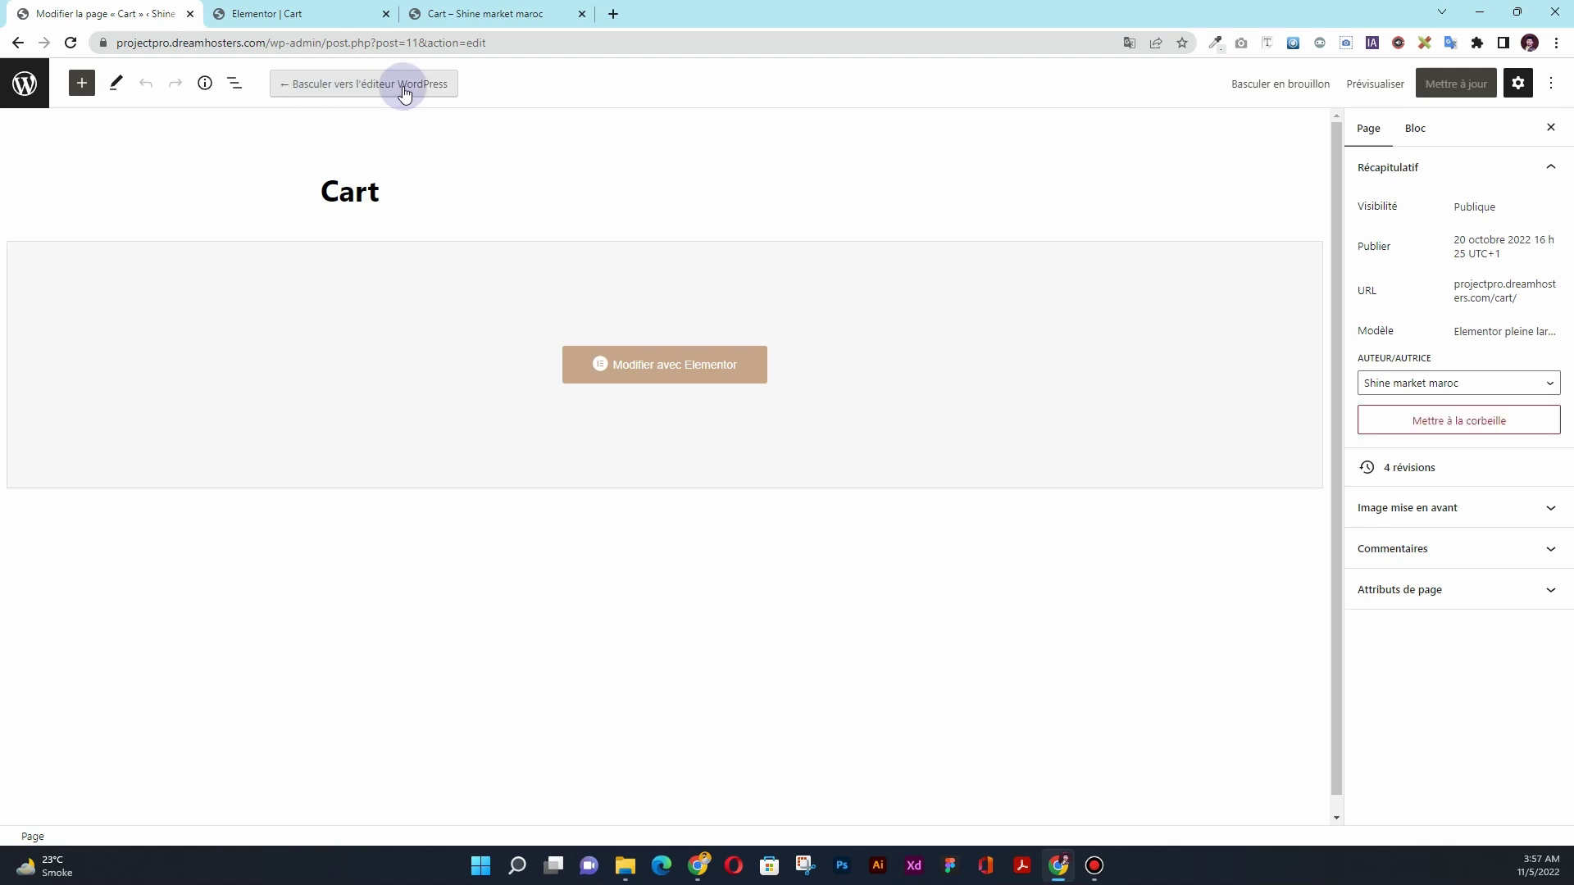
{"action": "left_click", "coordinate": [642, 368]}
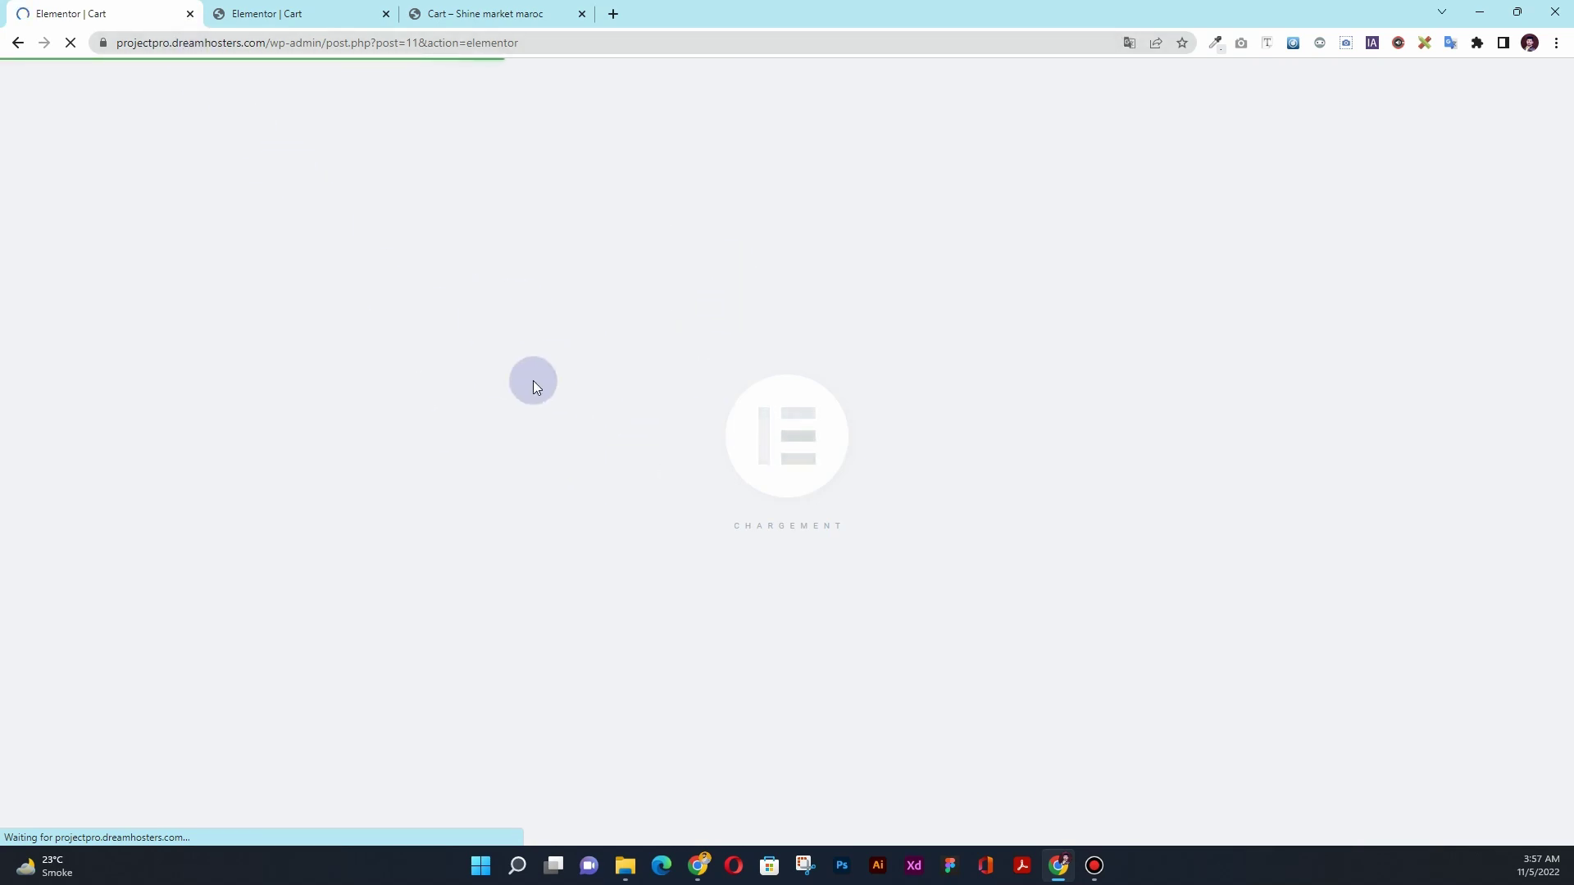
- Delete the existing cart widget from the Cart page's section
{"action": "scroll", "coordinate": [916, 270], "scroll_direction": "down", "scroll_amount": 4}
{"action": "scroll", "coordinate": [916, 263], "scroll_direction": "up", "scroll_amount": 5}
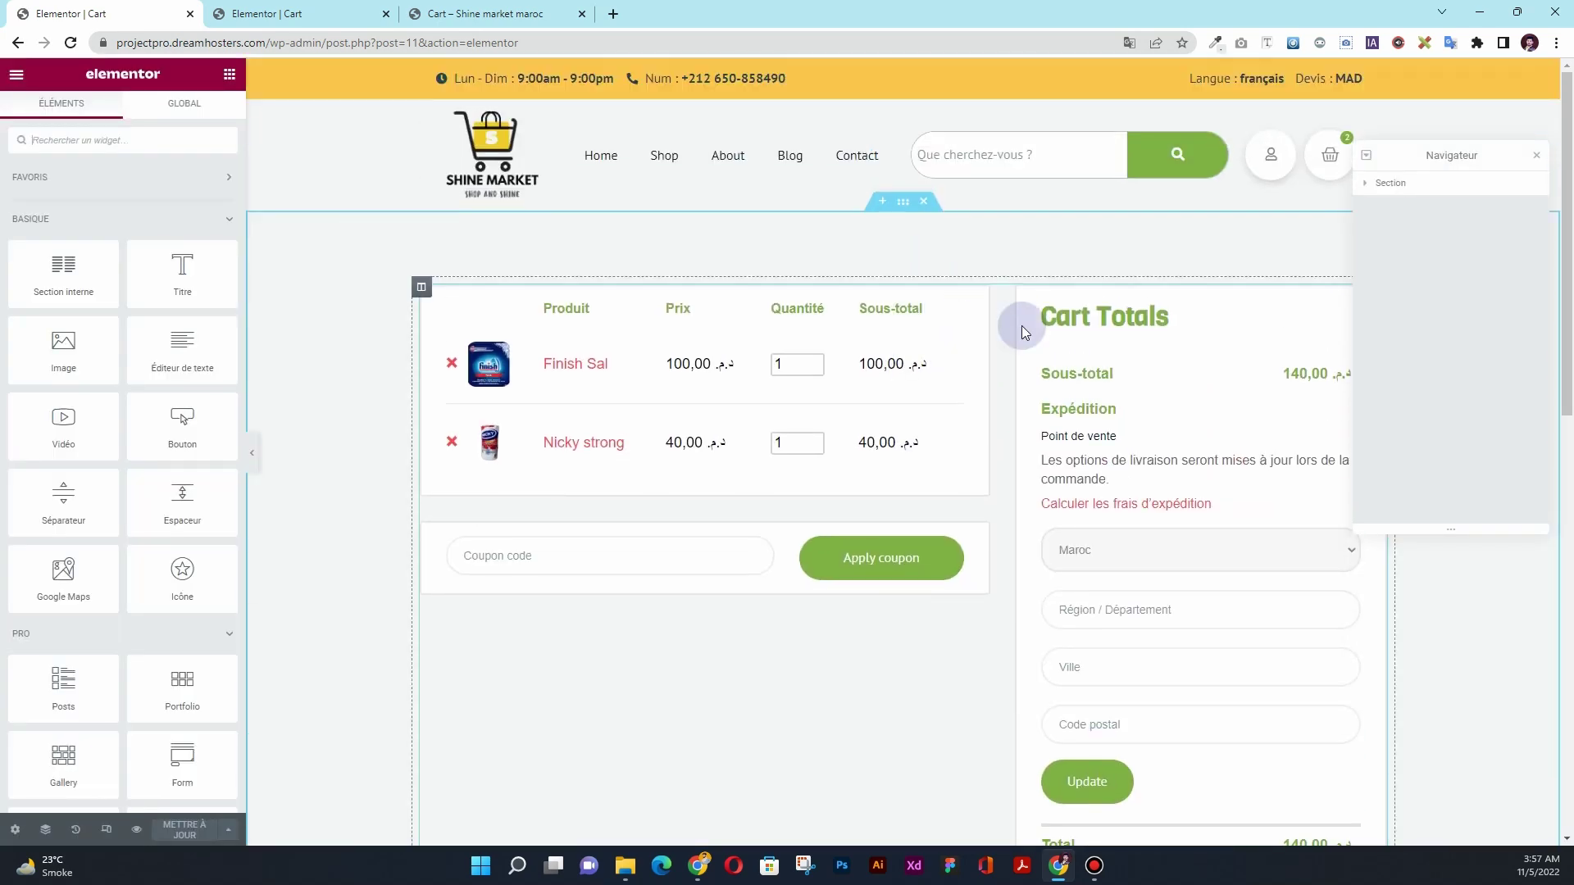
{"action": "right_click", "coordinate": [1078, 293]}
{"action": "left_click", "coordinate": [1112, 532]}
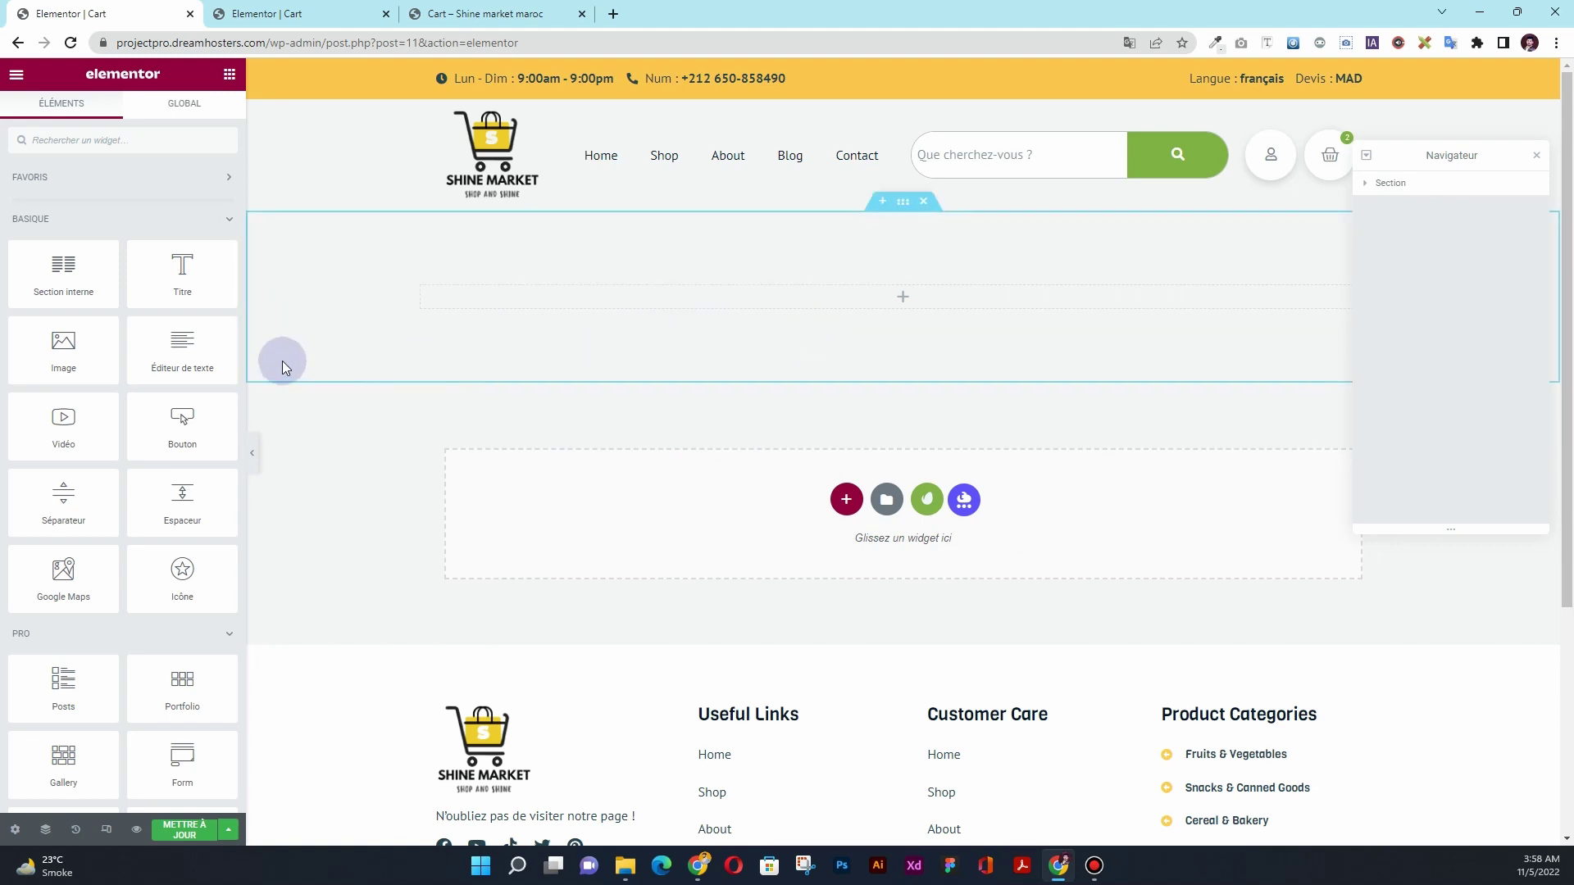
- Place a Text Editor widget in the empty column and delete it
{"action": "left_click_drag", "start_coordinate": [168, 353], "coordinate": [492, 311]}
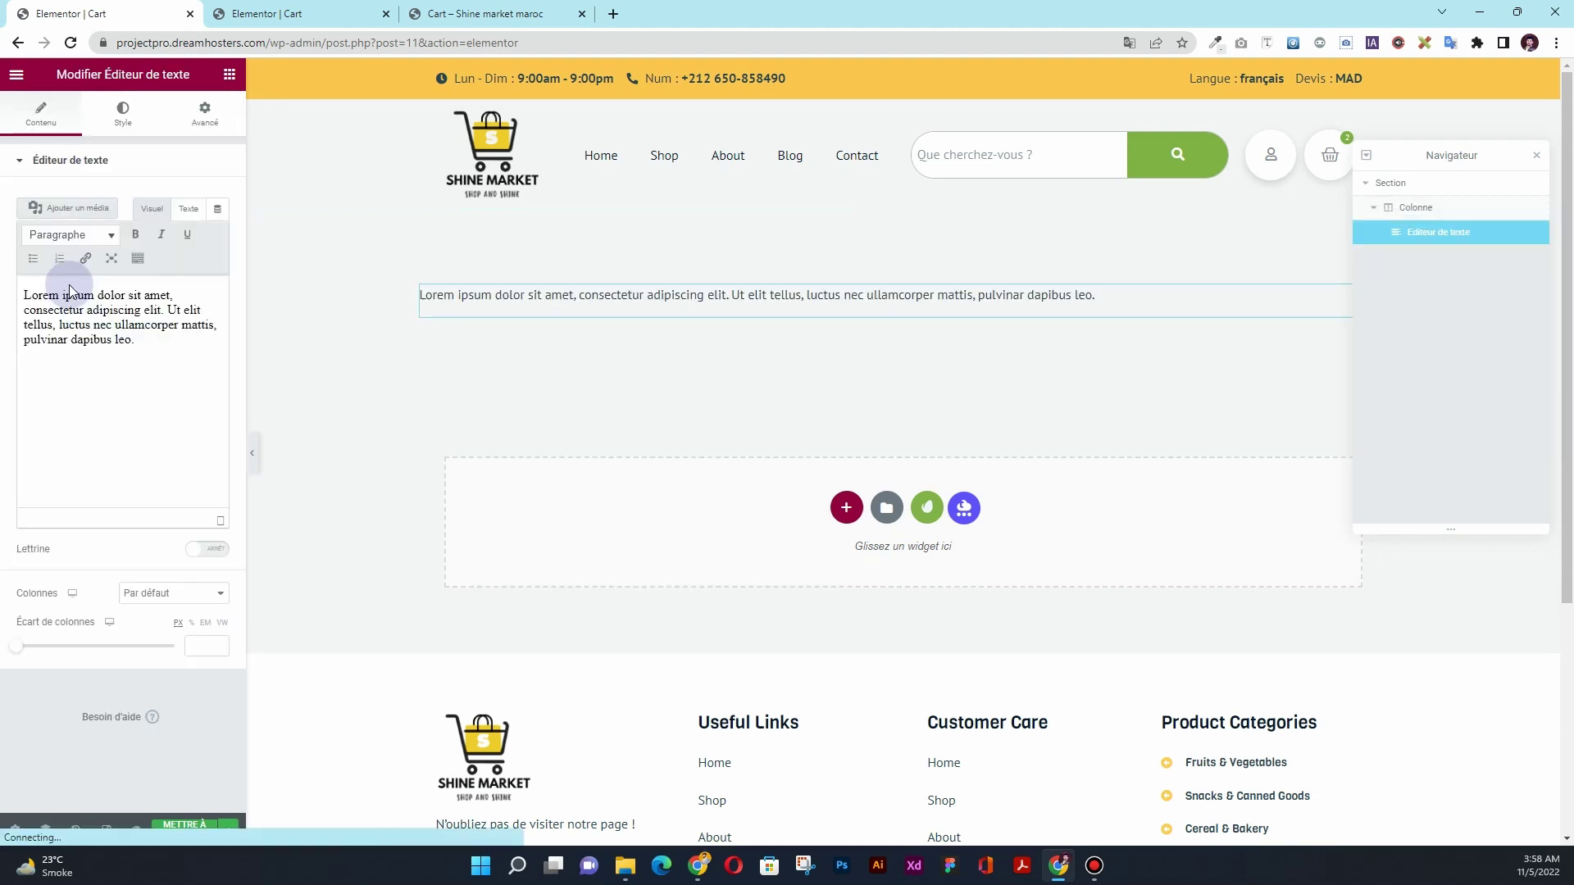
{"action": "left_click", "coordinate": [121, 336]}
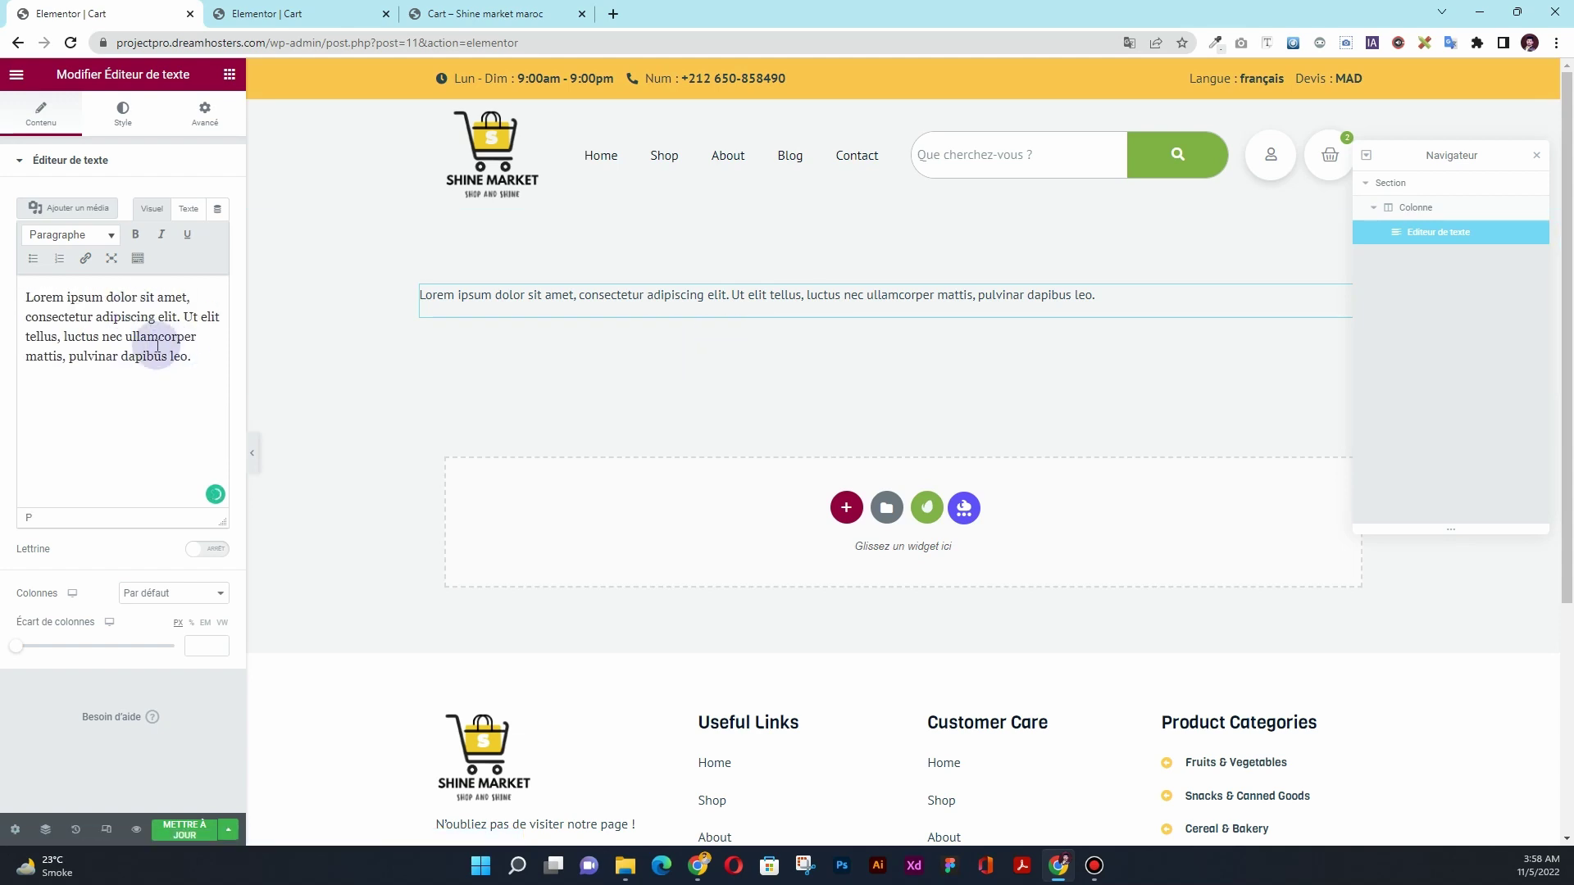
{"action": "right_click", "coordinate": [509, 291]}
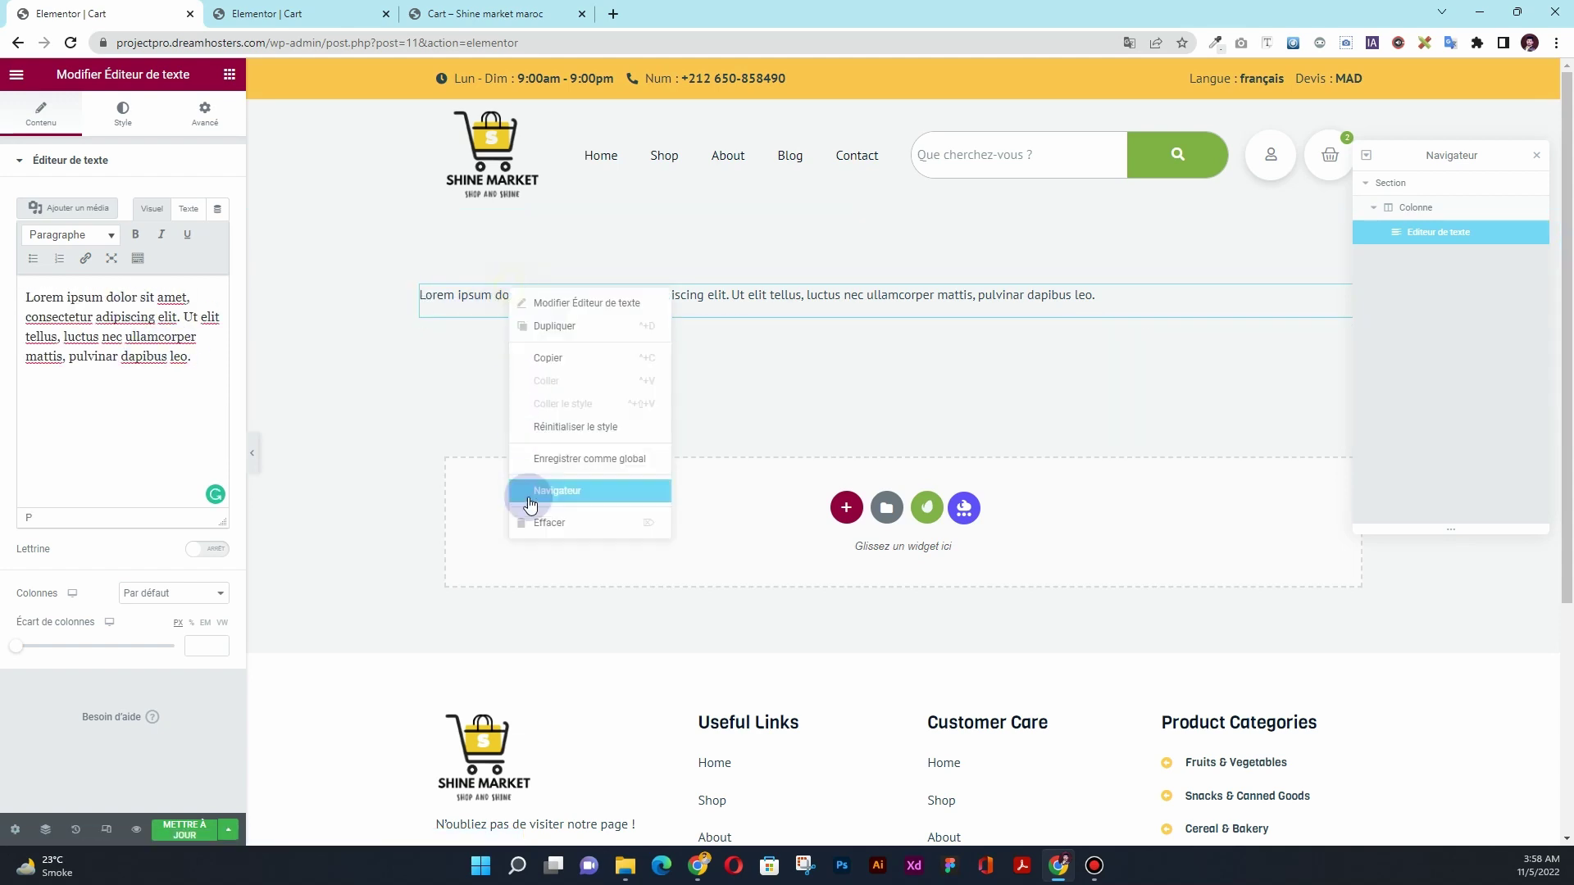
{"action": "left_click", "coordinate": [531, 521]}
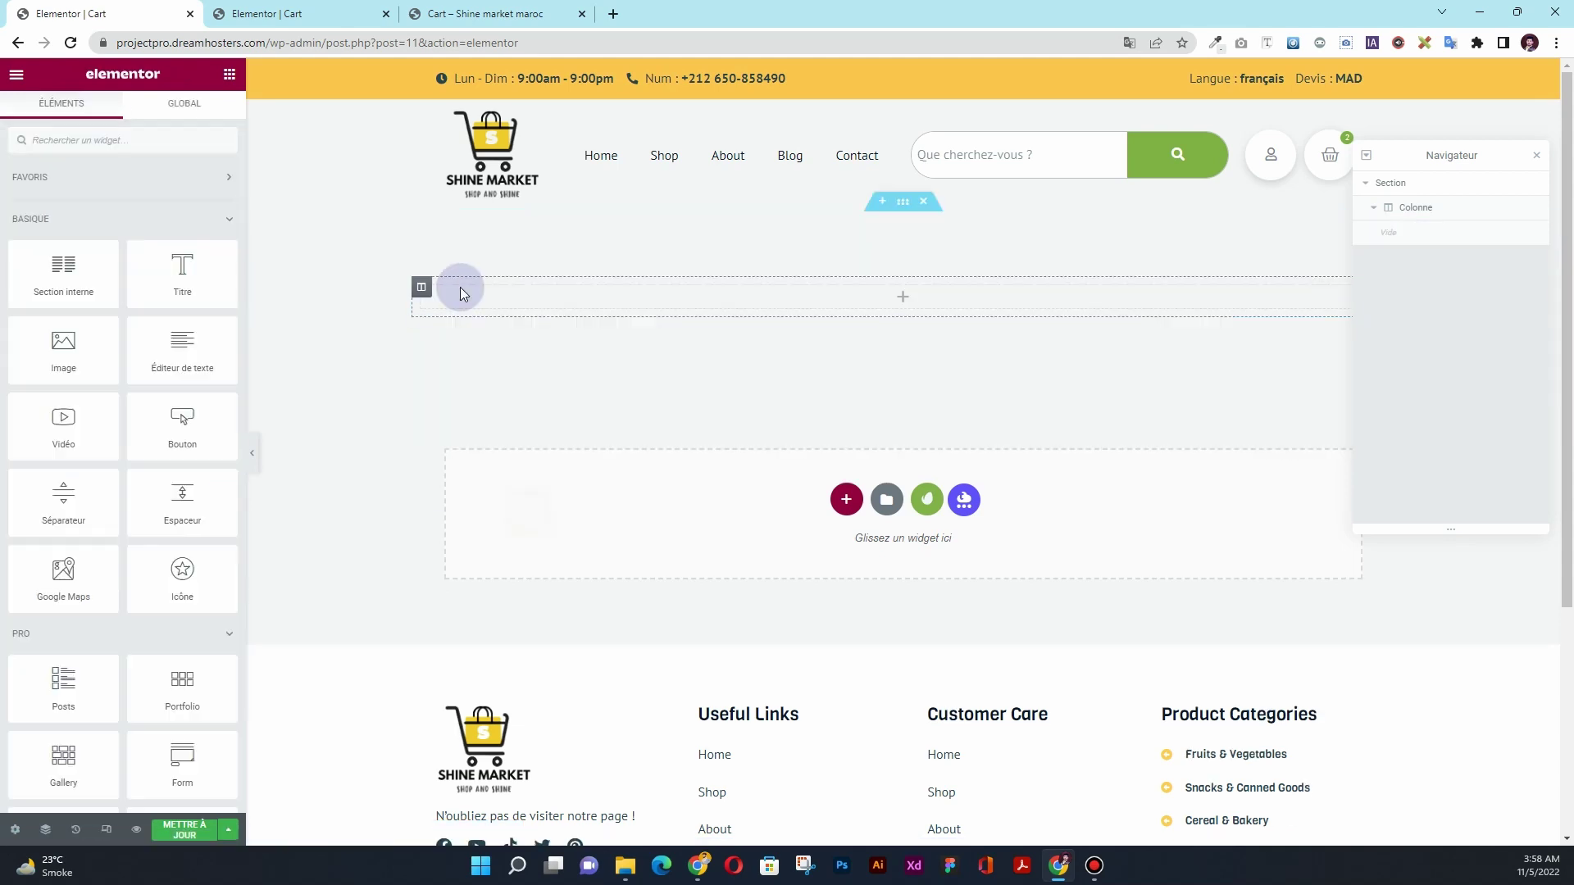
- Search the widgets for "cart" and add the Cart widget to the empty column
{"action": "left_click", "coordinate": [88, 141]}
{"action": "type", "text": "cart"}
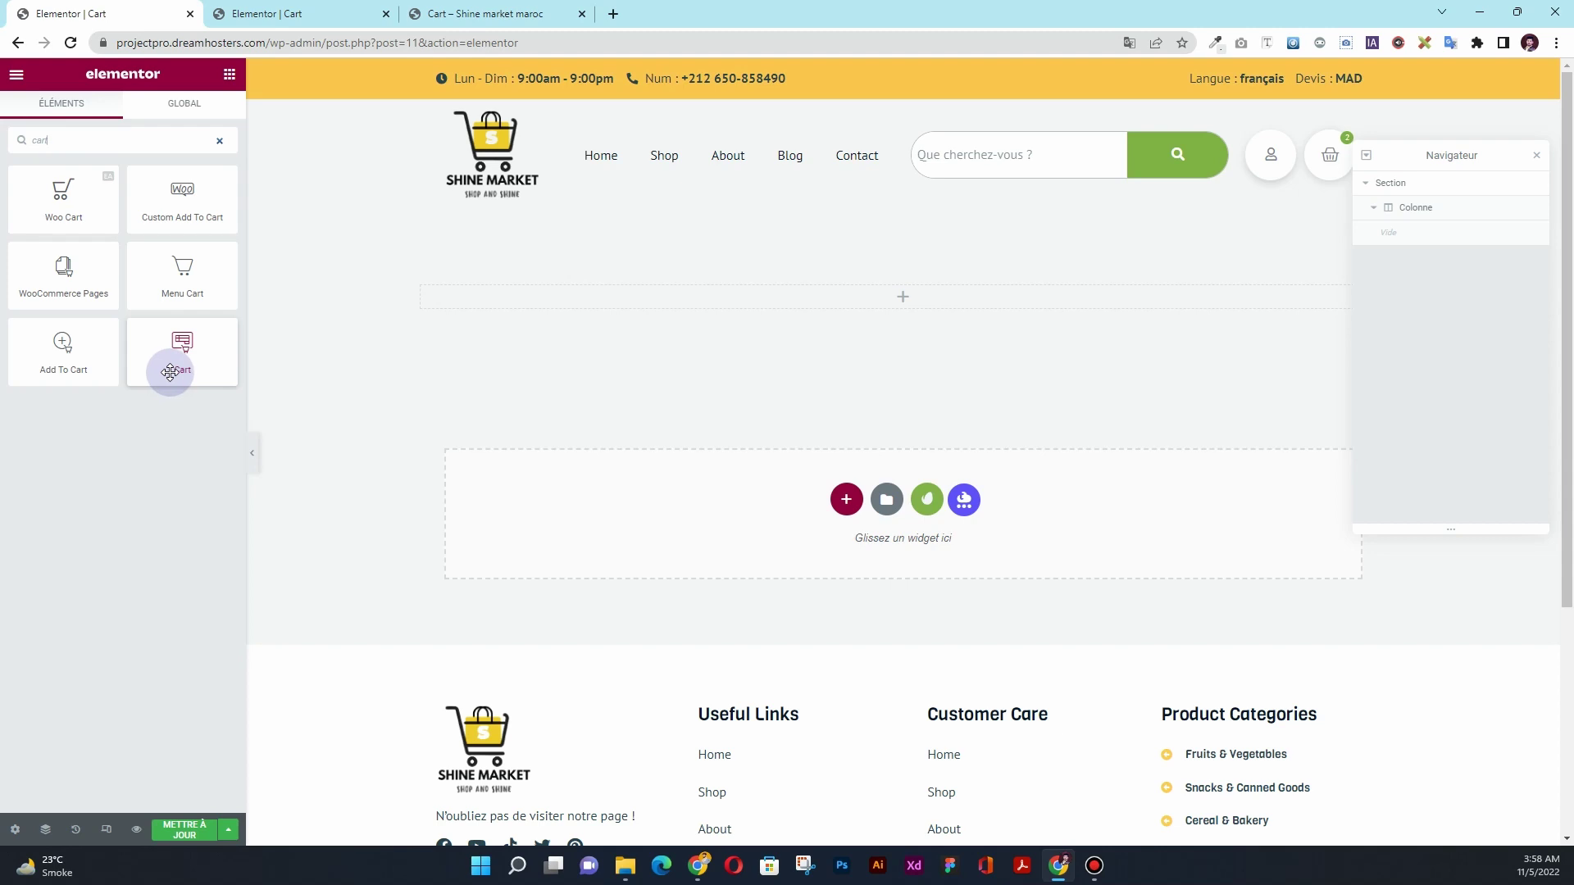
{"action": "left_click_drag", "start_coordinate": [169, 373], "coordinate": [656, 305]}
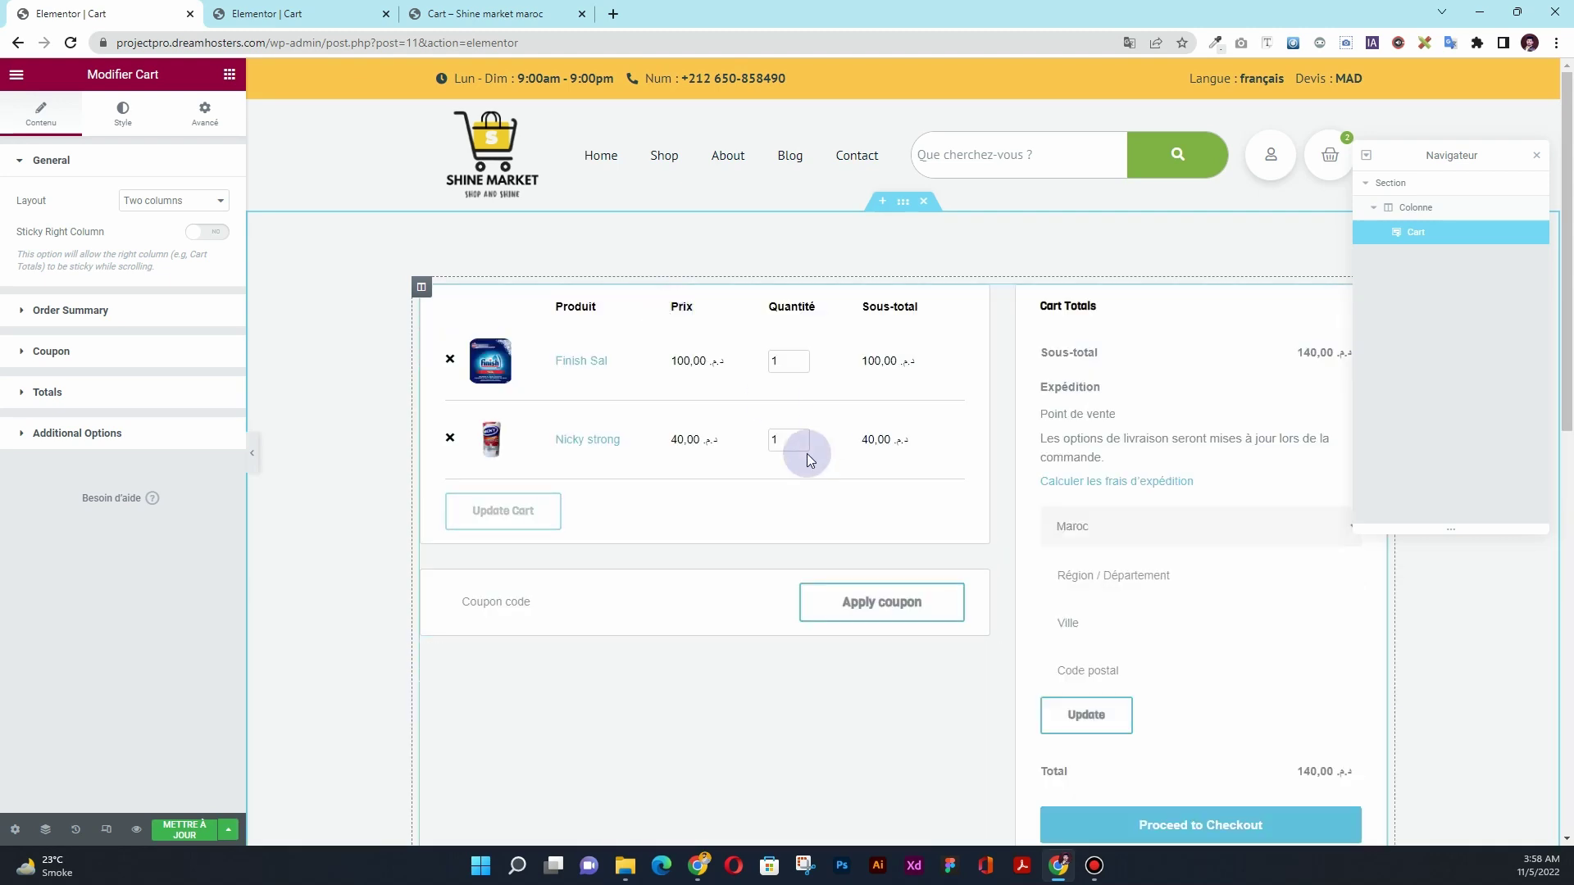
- Look over the Cart widget's style settings, return to its content settings and close the Navigator
{"action": "left_click", "coordinate": [123, 115]}
{"action": "scroll", "coordinate": [74, 504], "scroll_direction": "down", "scroll_amount": 2}
{"action": "scroll", "coordinate": [70, 492], "scroll_direction": "up", "scroll_amount": 3}
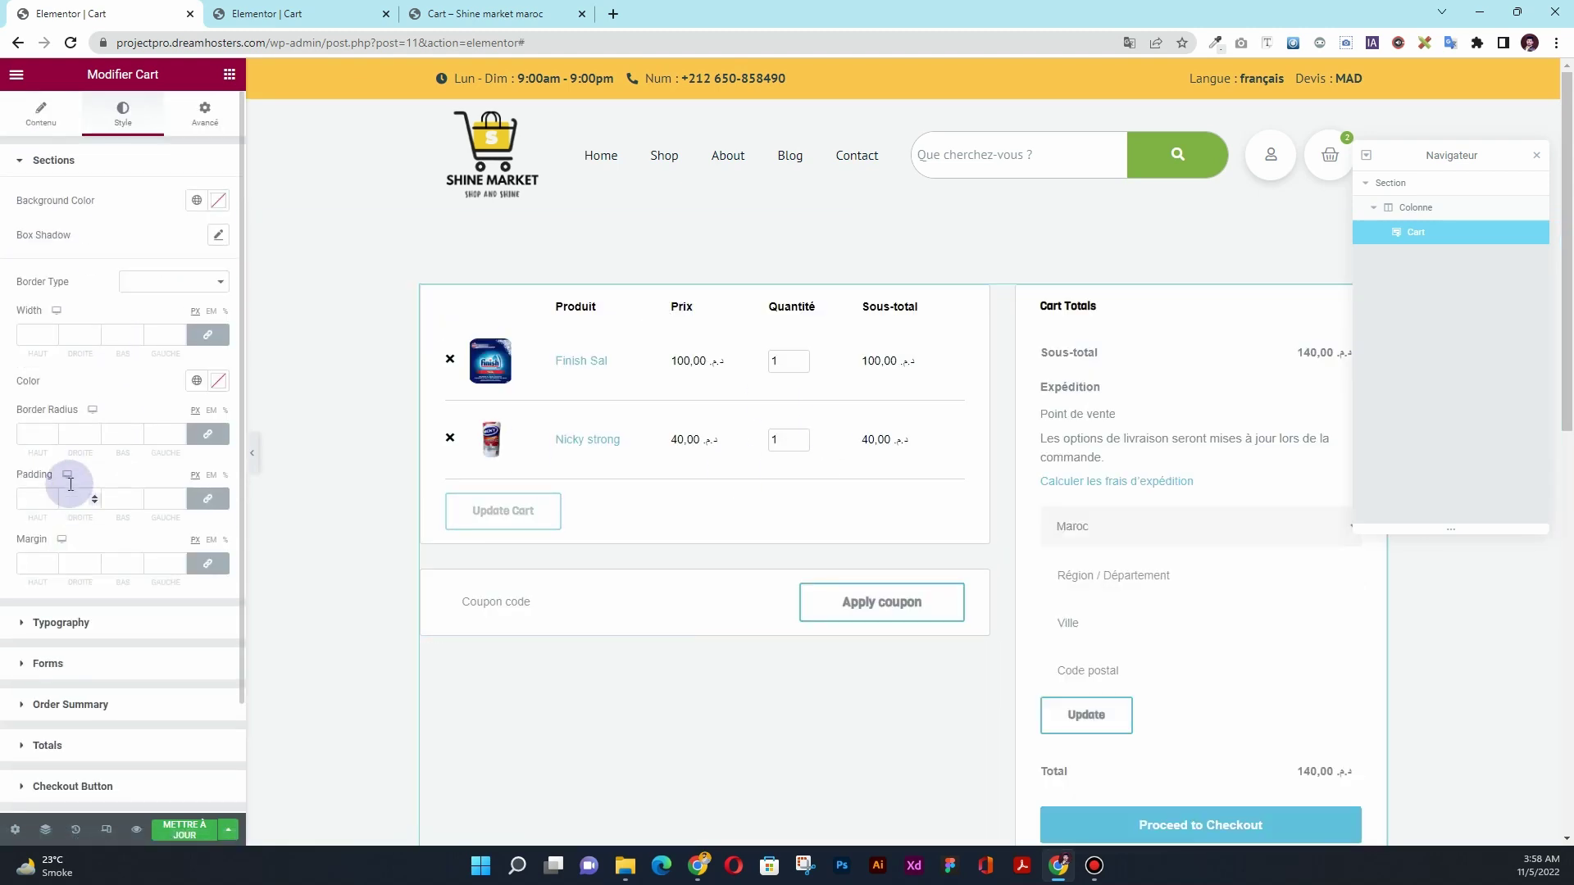
{"action": "left_click", "coordinate": [39, 113]}
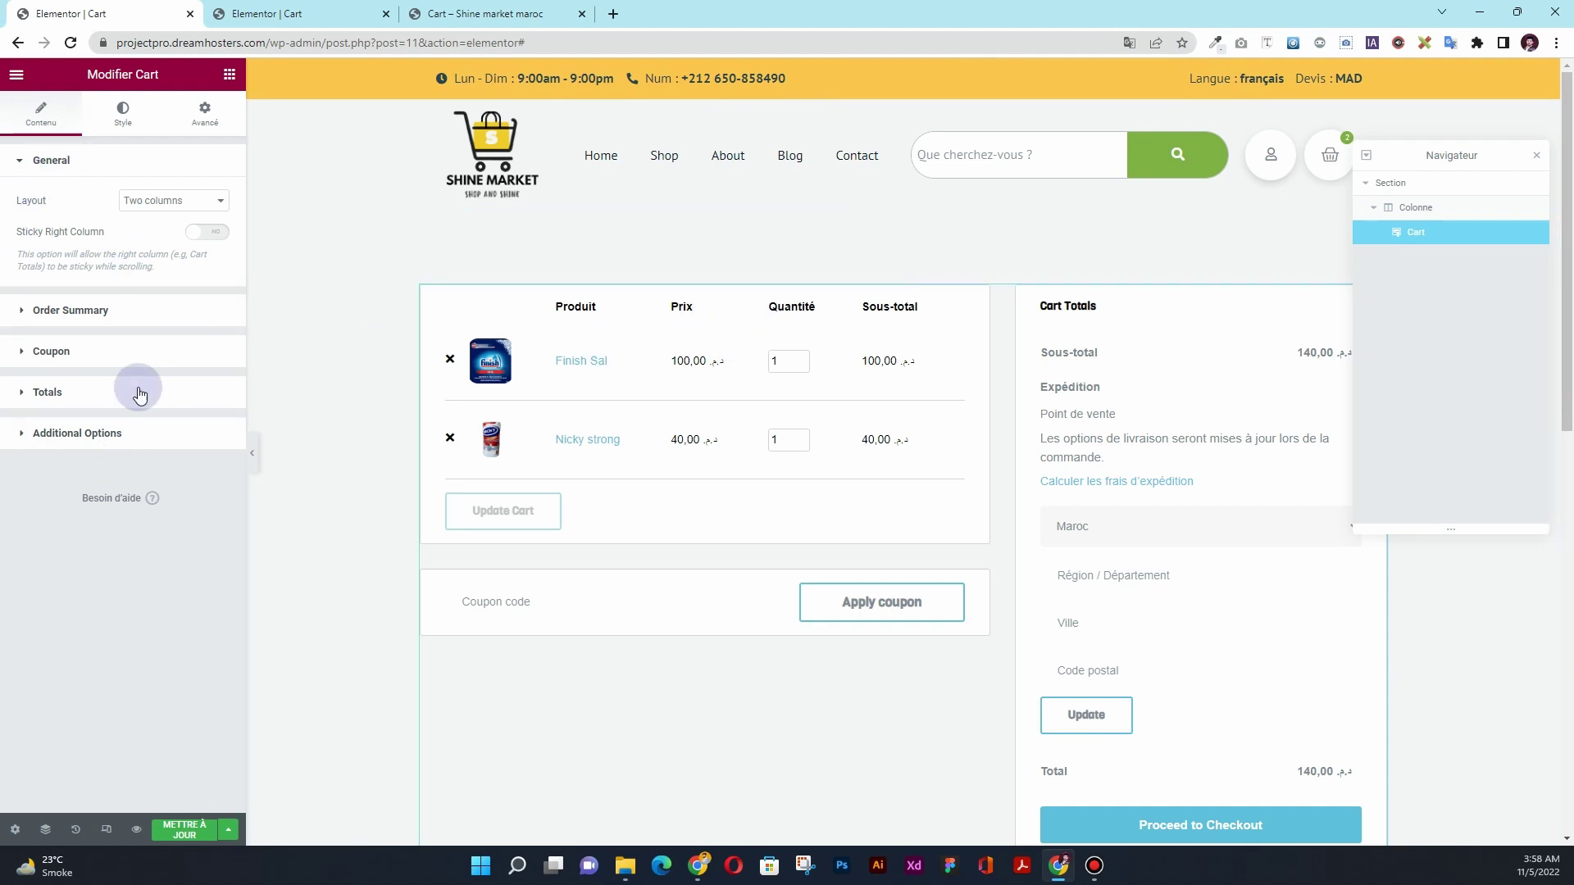
{"action": "left_click", "coordinate": [1536, 158]}
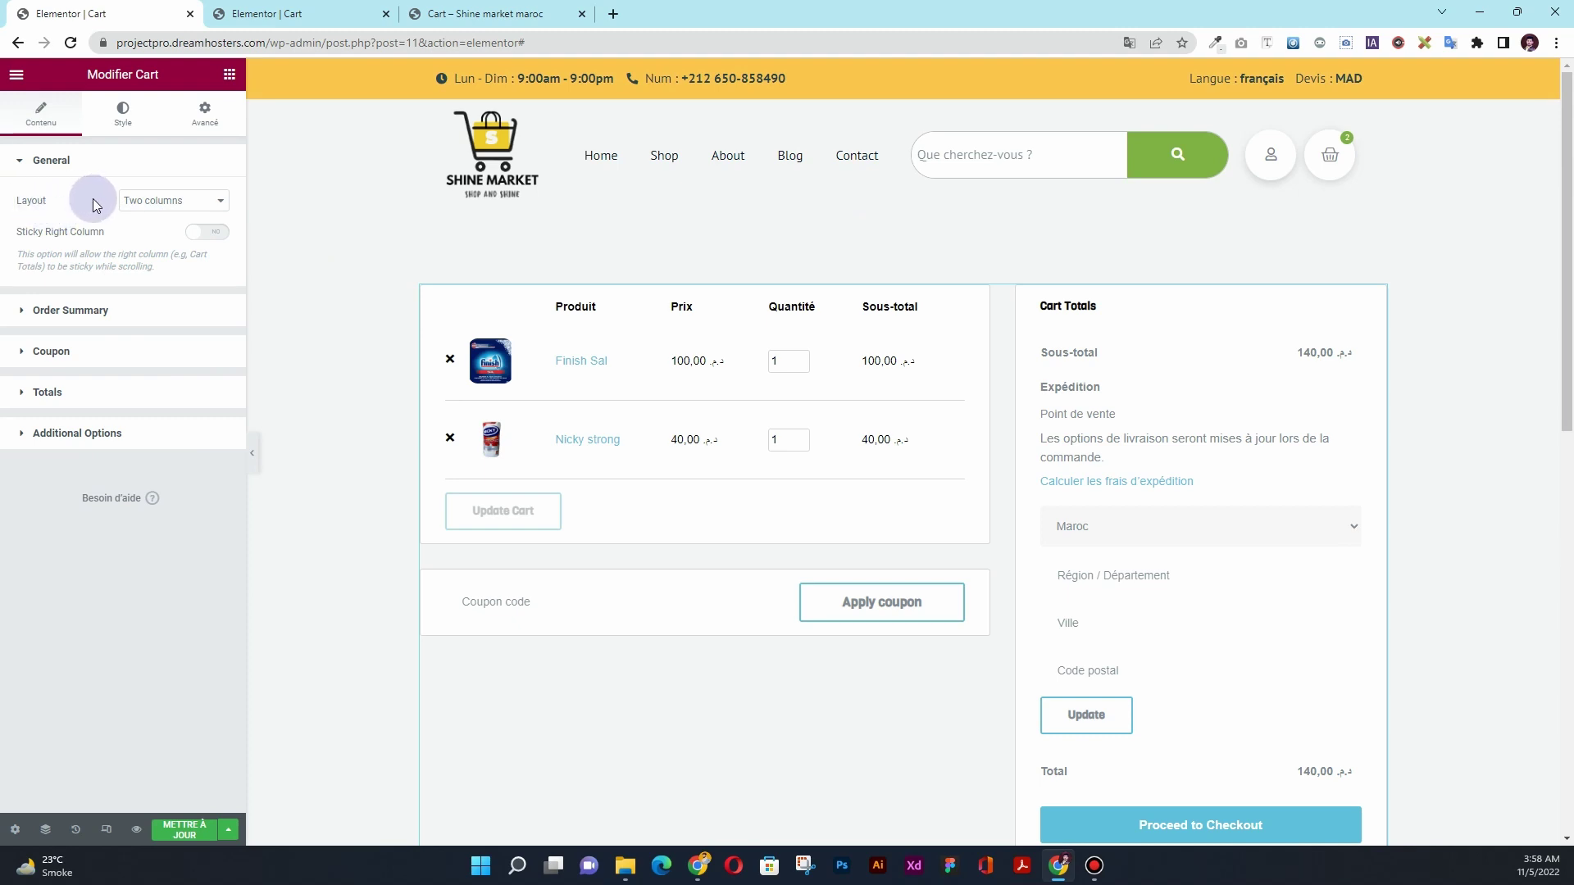
- Preview the Cart widget in the One column layout and set it back to Two columns
{"action": "left_click", "coordinate": [139, 208]}
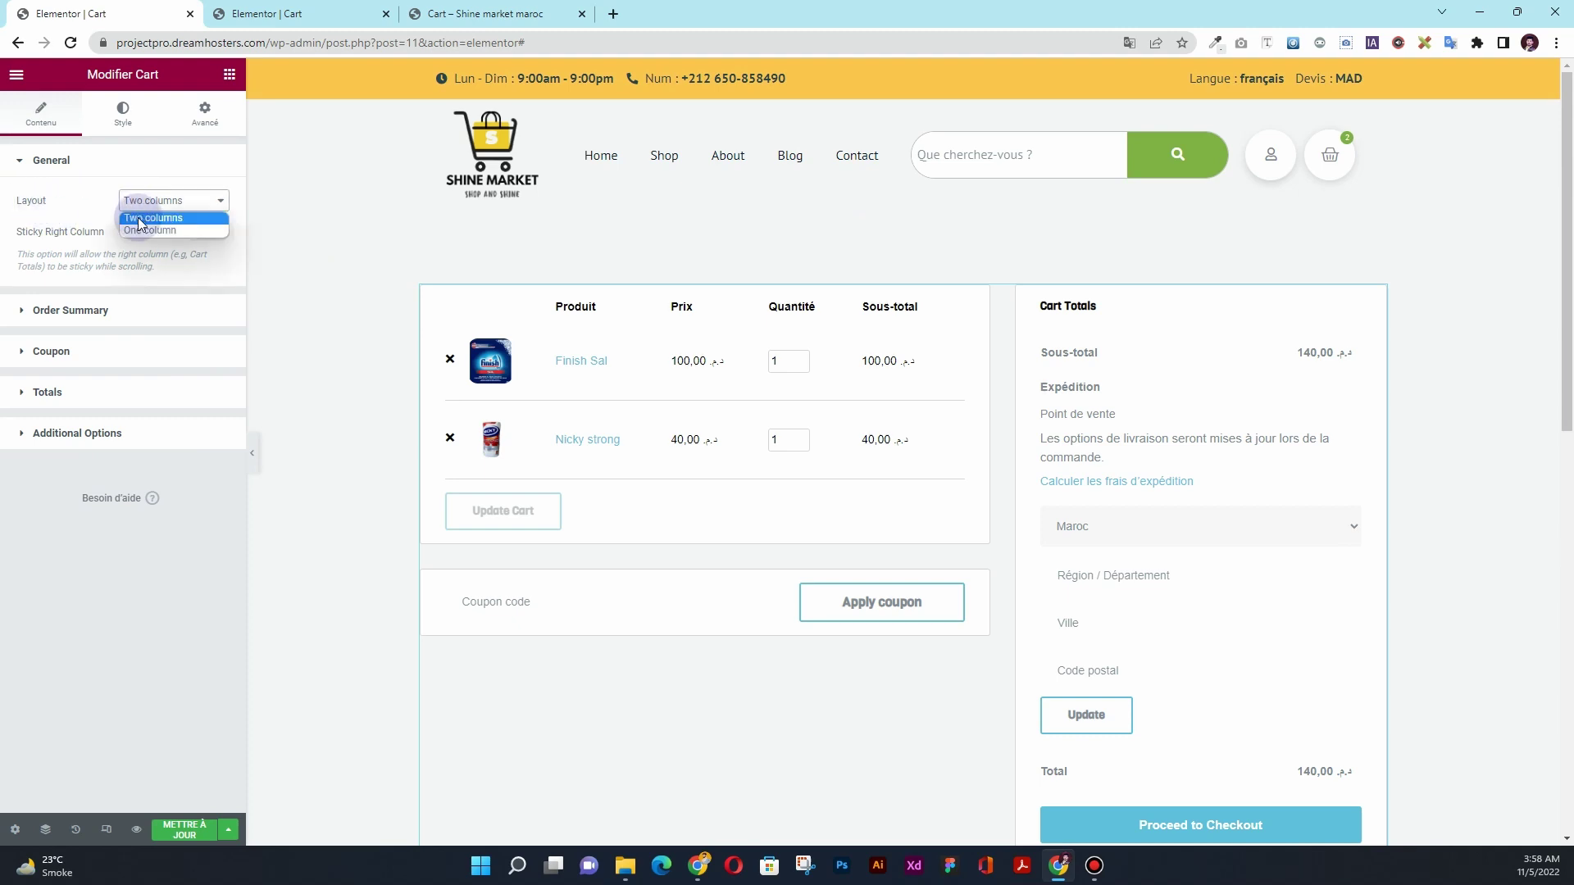
{"action": "left_click", "coordinate": [142, 233]}
{"action": "scroll", "coordinate": [464, 406], "scroll_direction": "down", "scroll_amount": 10}
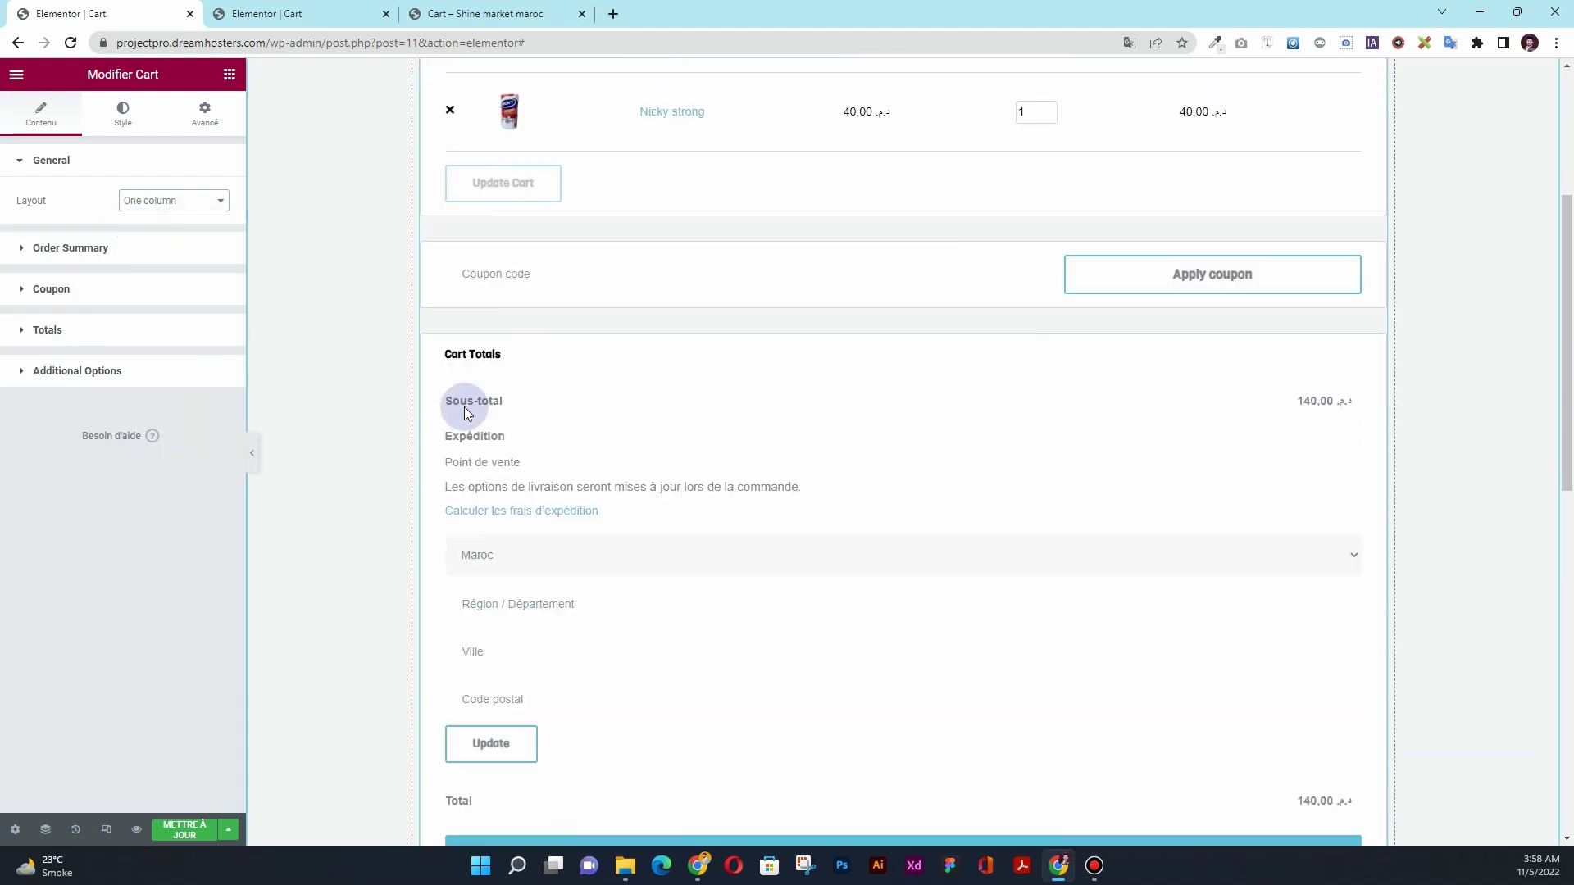
{"action": "scroll", "coordinate": [464, 408], "scroll_direction": "up", "scroll_amount": 10}
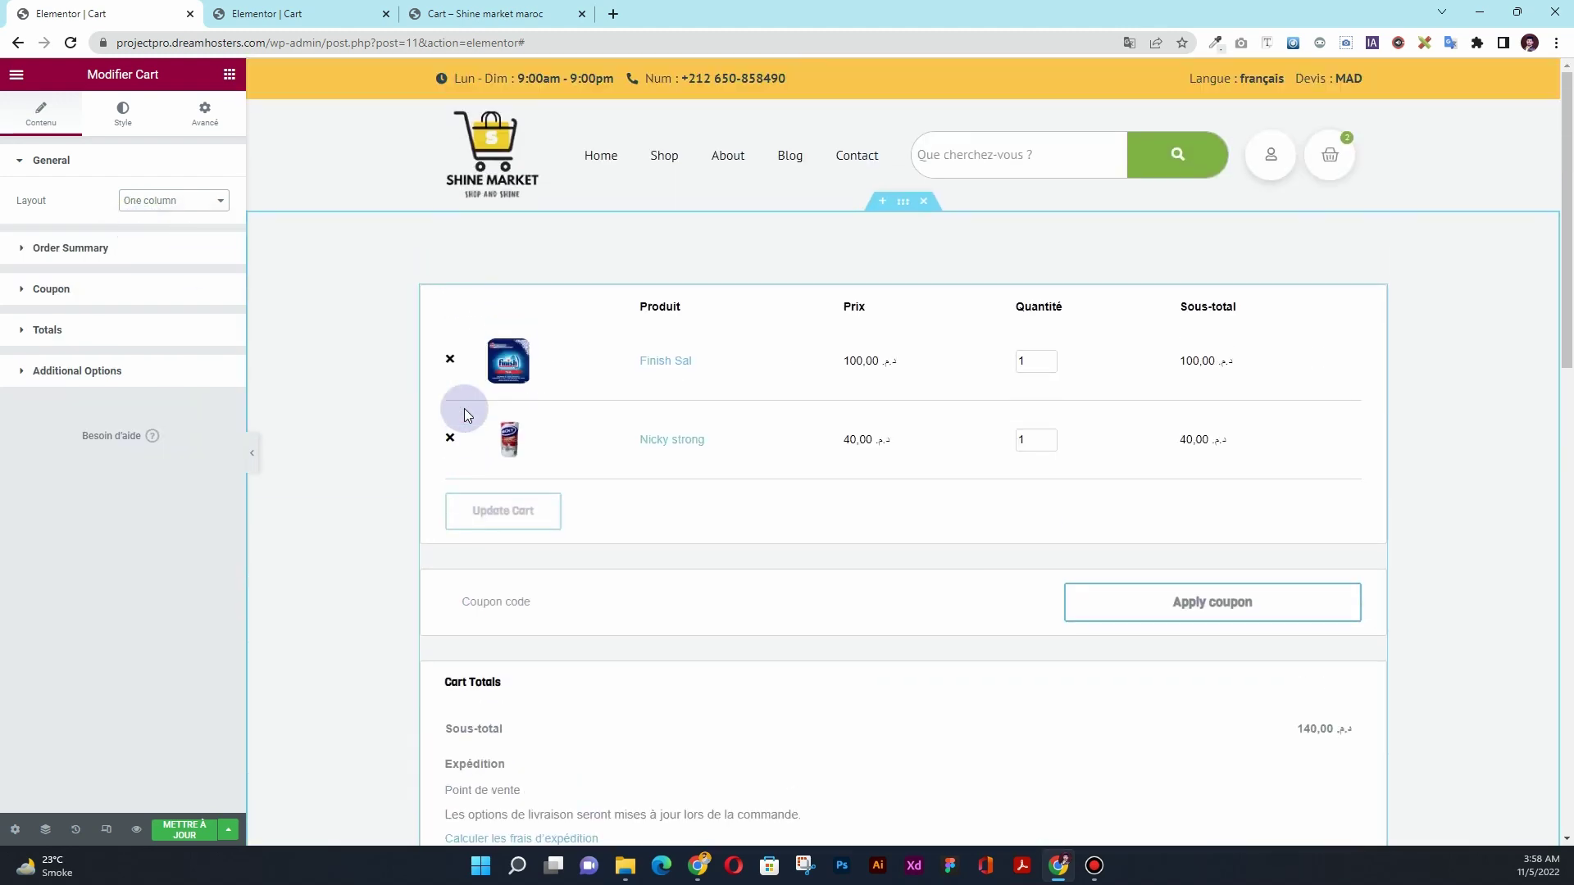
{"action": "left_click", "coordinate": [180, 205]}
{"action": "left_click", "coordinate": [180, 217]}
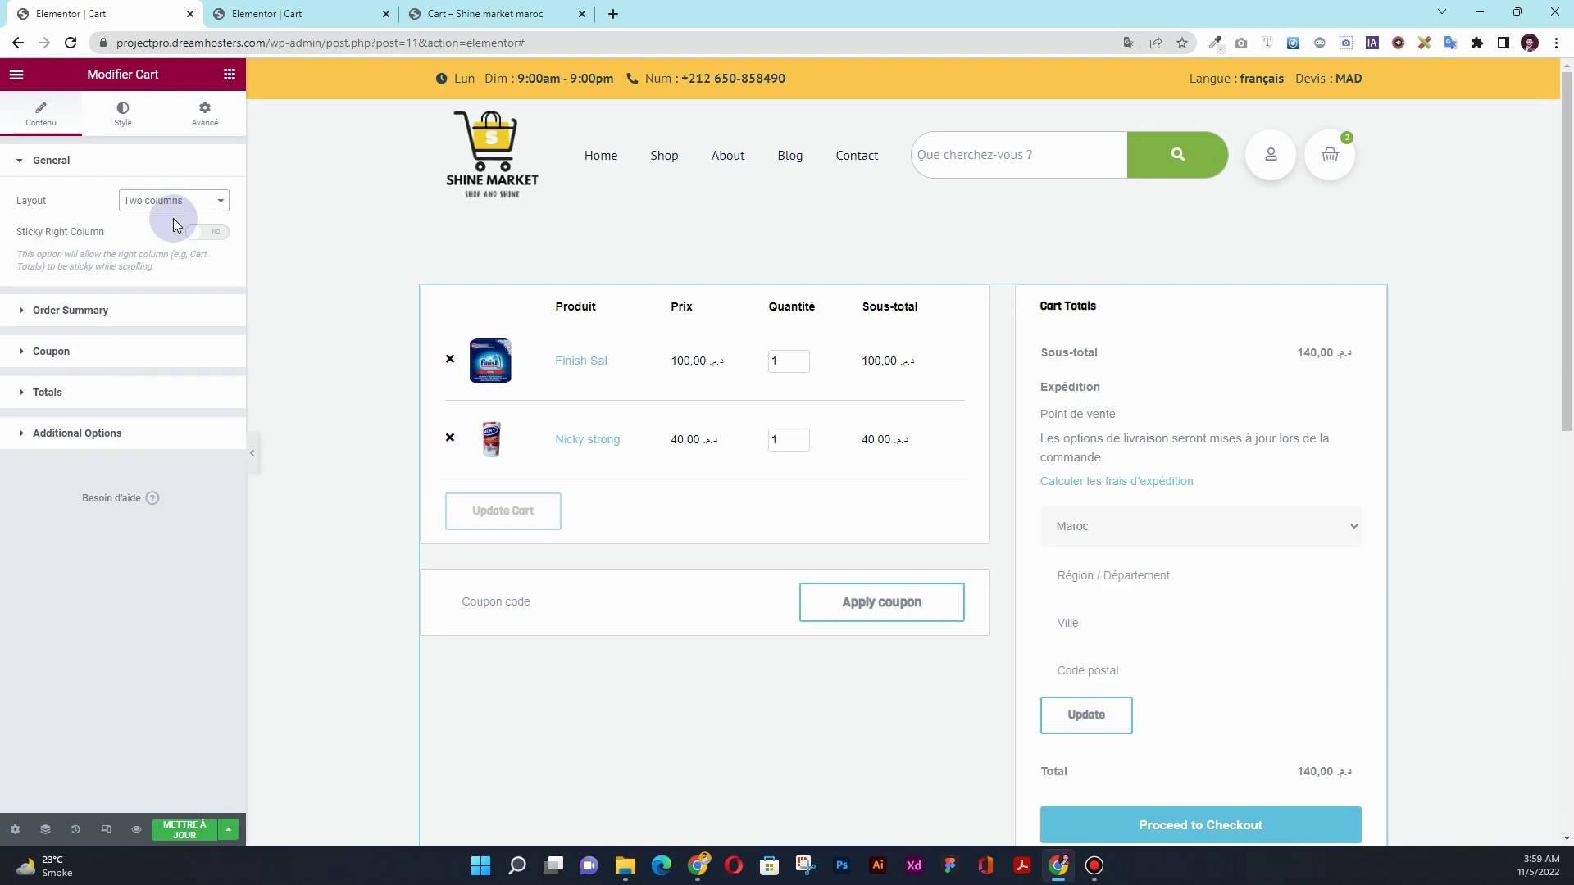
- Try shortening the Update Cart button's text to "Update" in the Order Summary settings and restore it to "Update Cart"
{"action": "scroll", "coordinate": [410, 400], "scroll_direction": "down", "scroll_amount": 4}
{"action": "scroll", "coordinate": [410, 400], "scroll_direction": "up", "scroll_amount": 4}
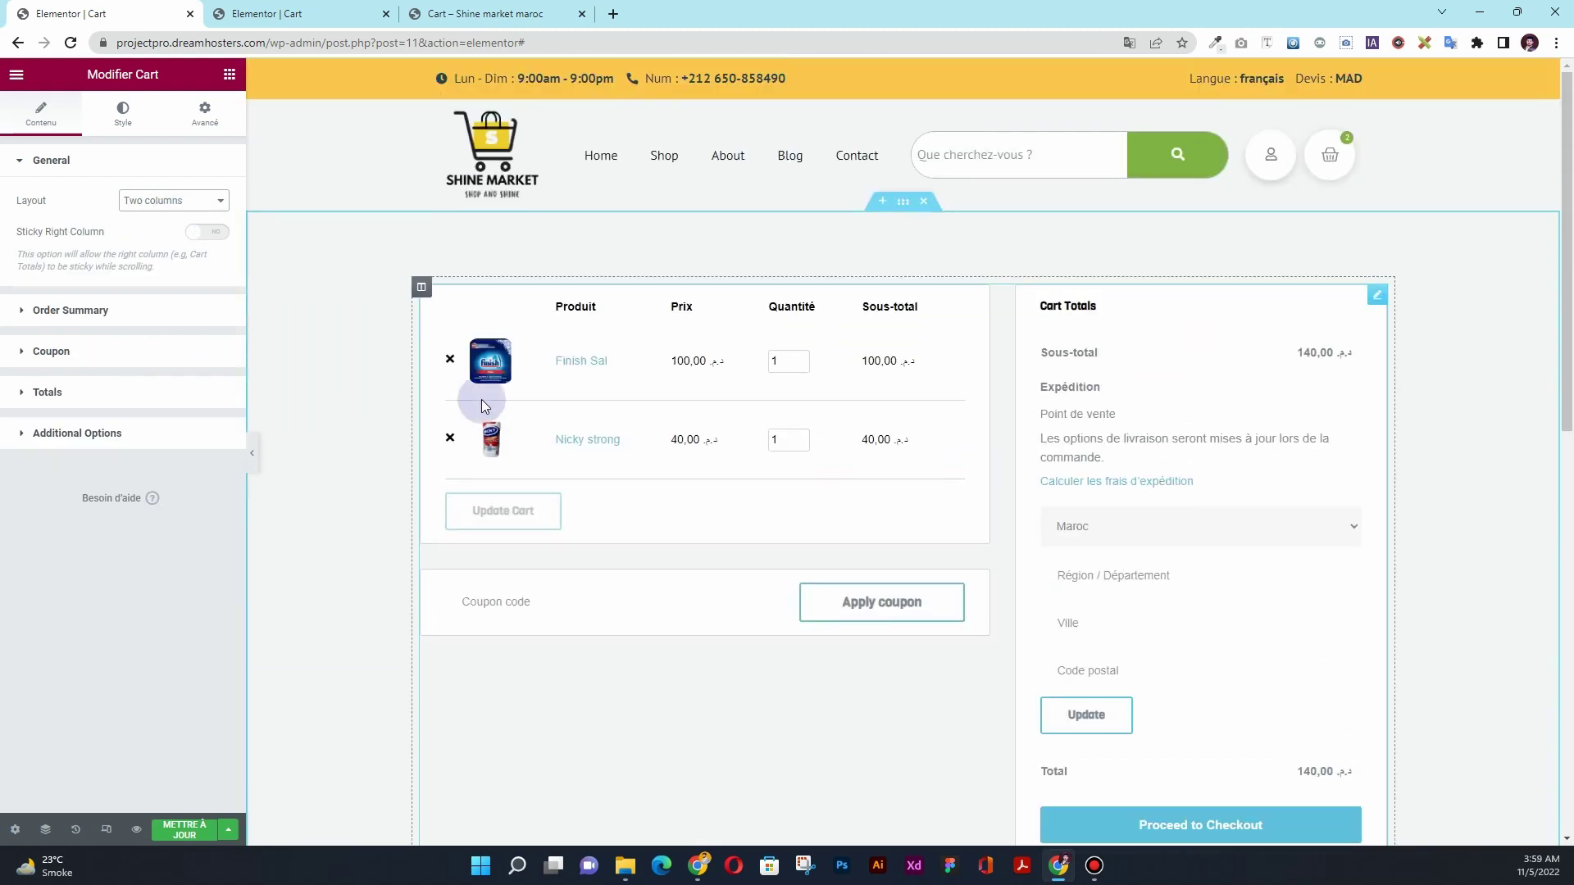
{"action": "left_click", "coordinate": [132, 320]}
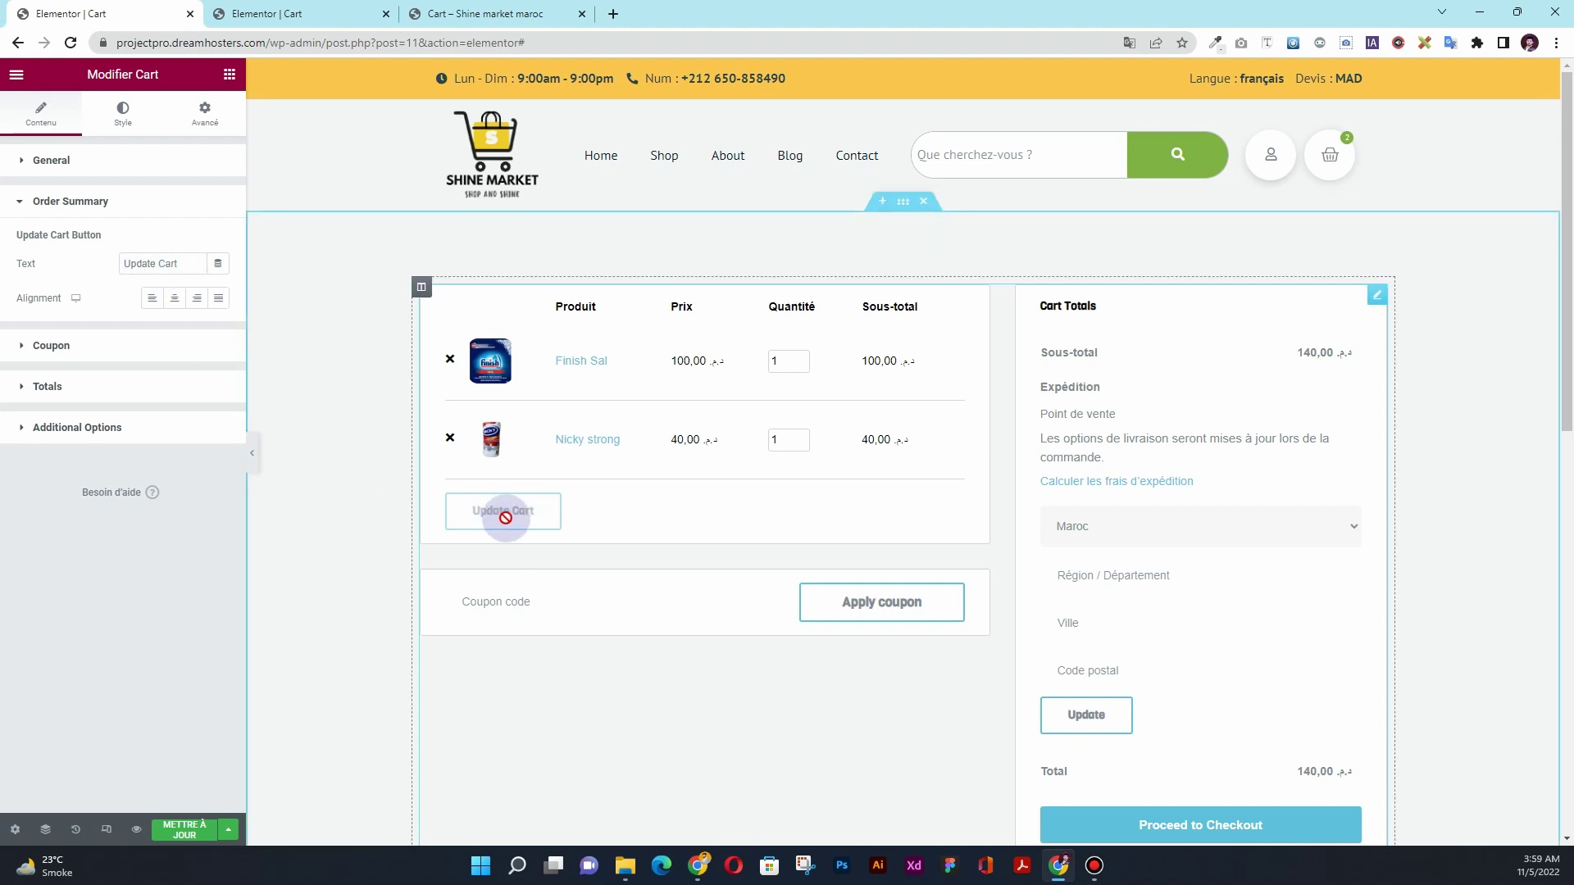
{"action": "left_click_drag", "start_coordinate": [175, 264], "coordinate": [110, 270]}
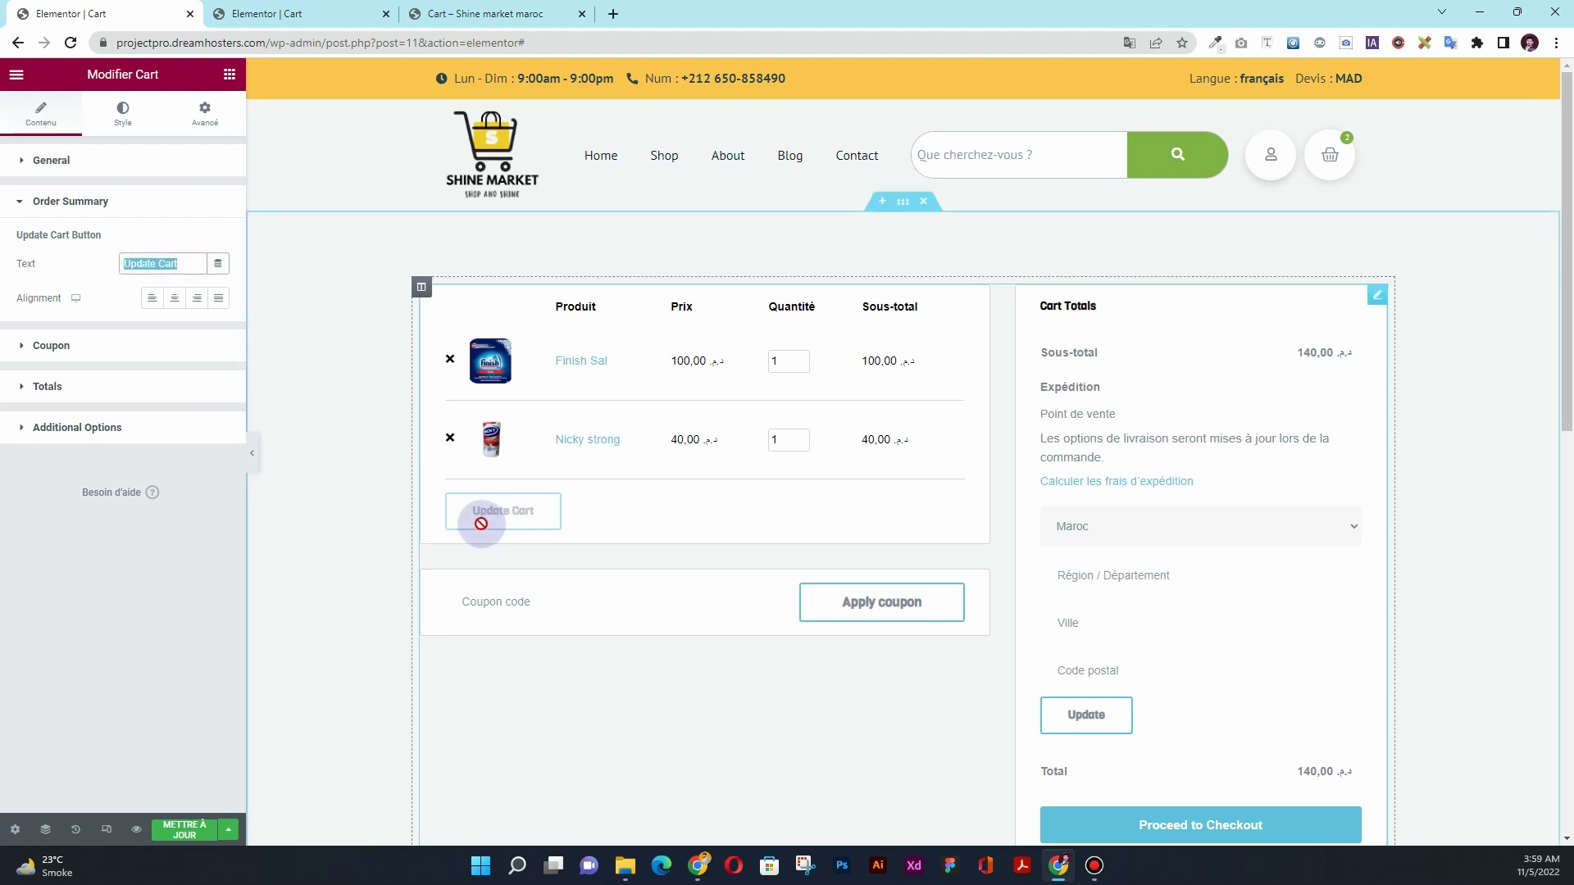
{"action": "double_click", "coordinate": [165, 265]}
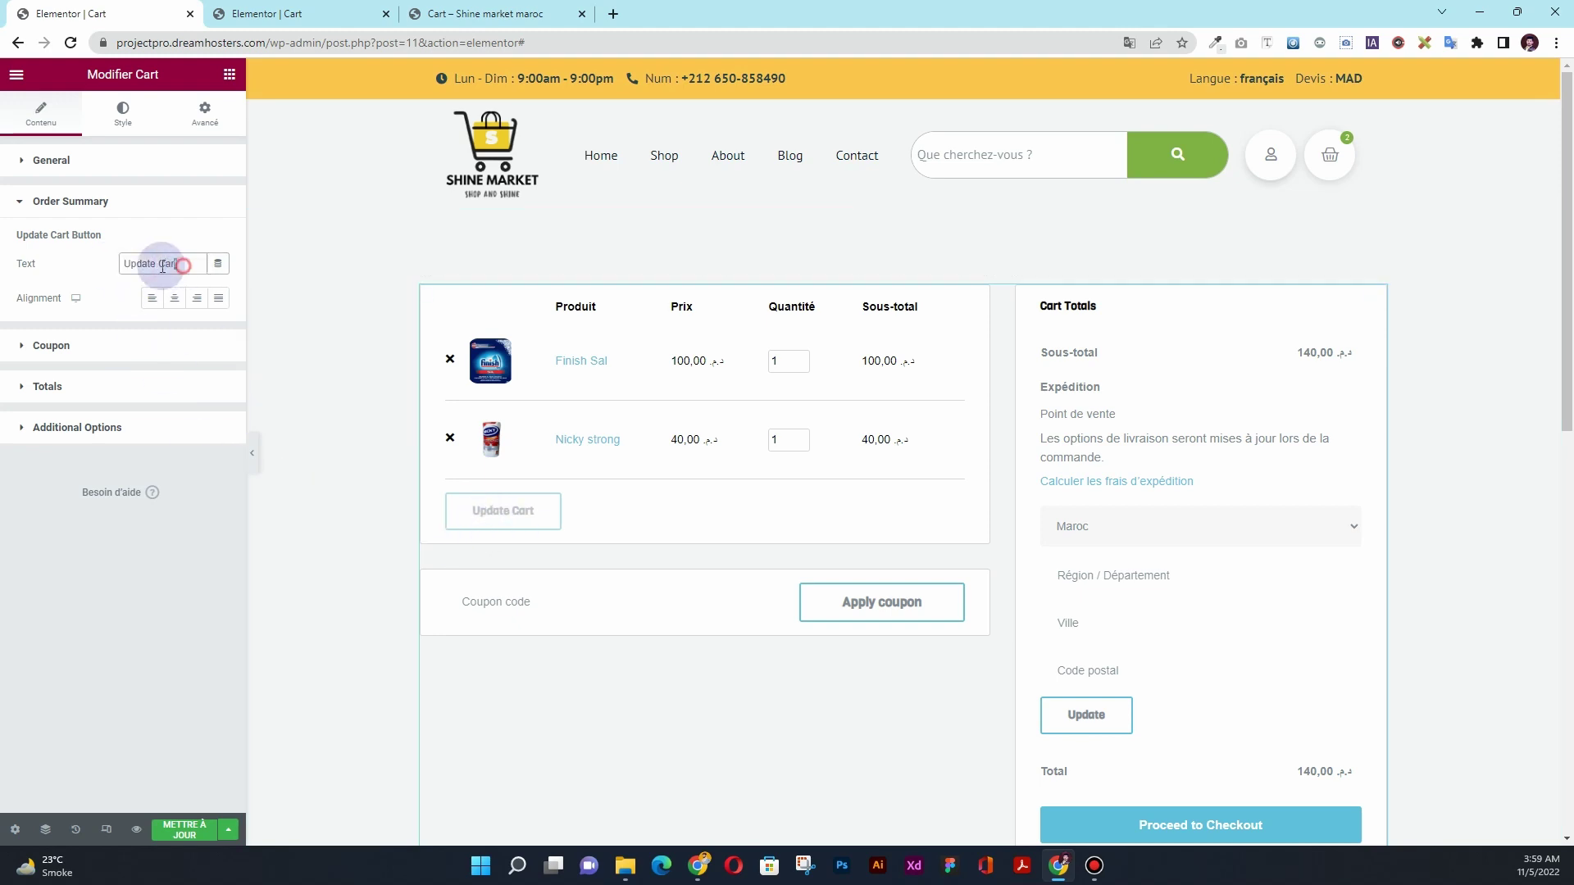
{"action": "key", "text": "BackSpace"}
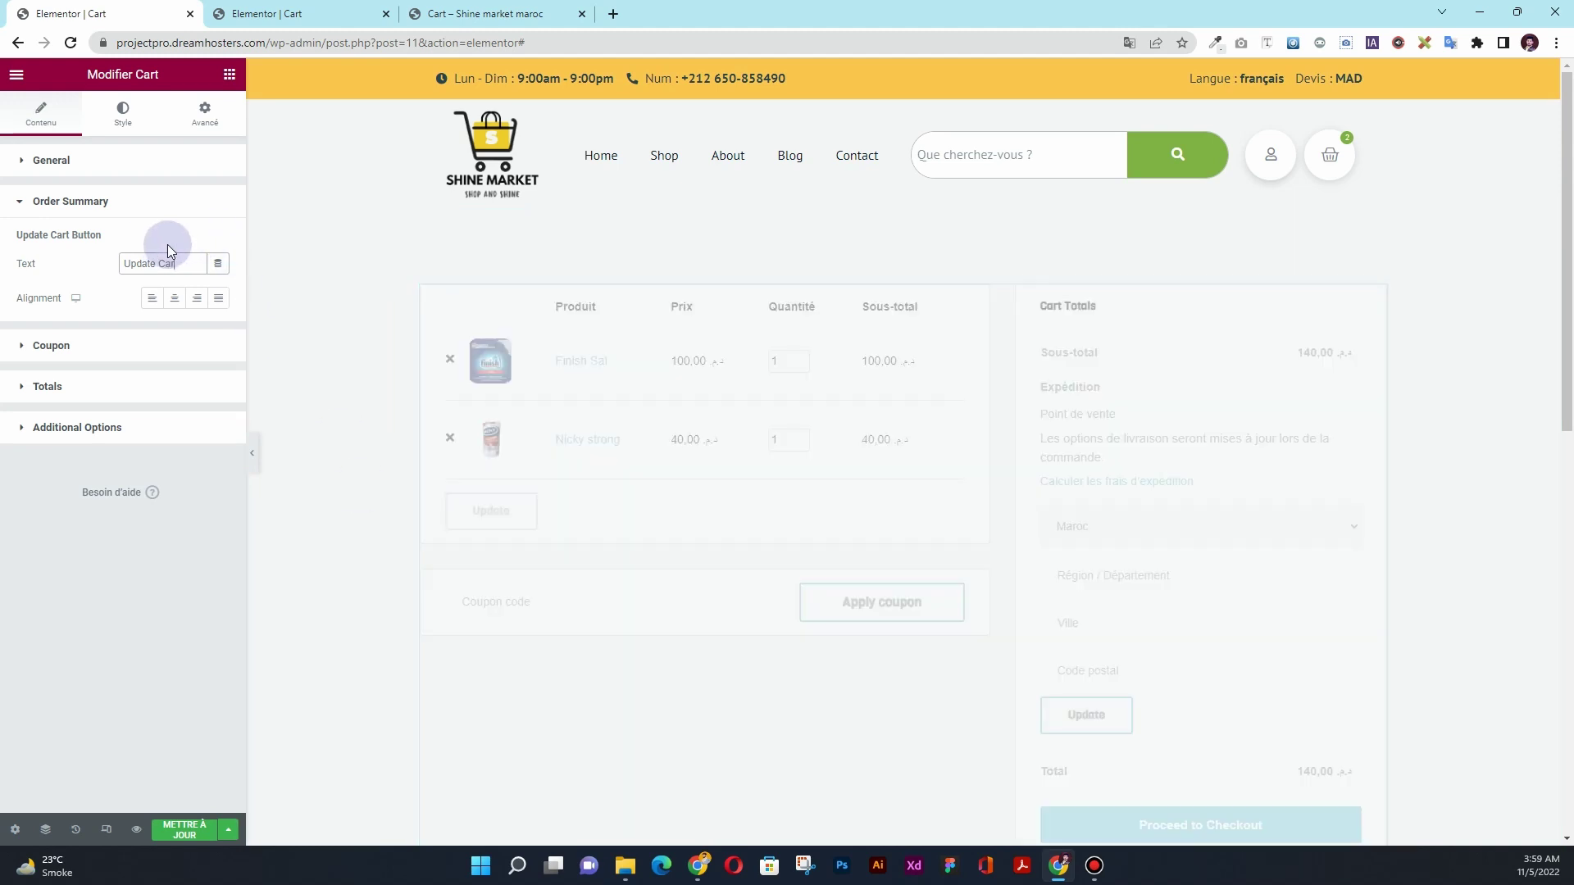
- Try the Center, End and Justify alignments on the Update Cart button and set its alignment to Start
{"action": "left_click", "coordinate": [175, 300]}
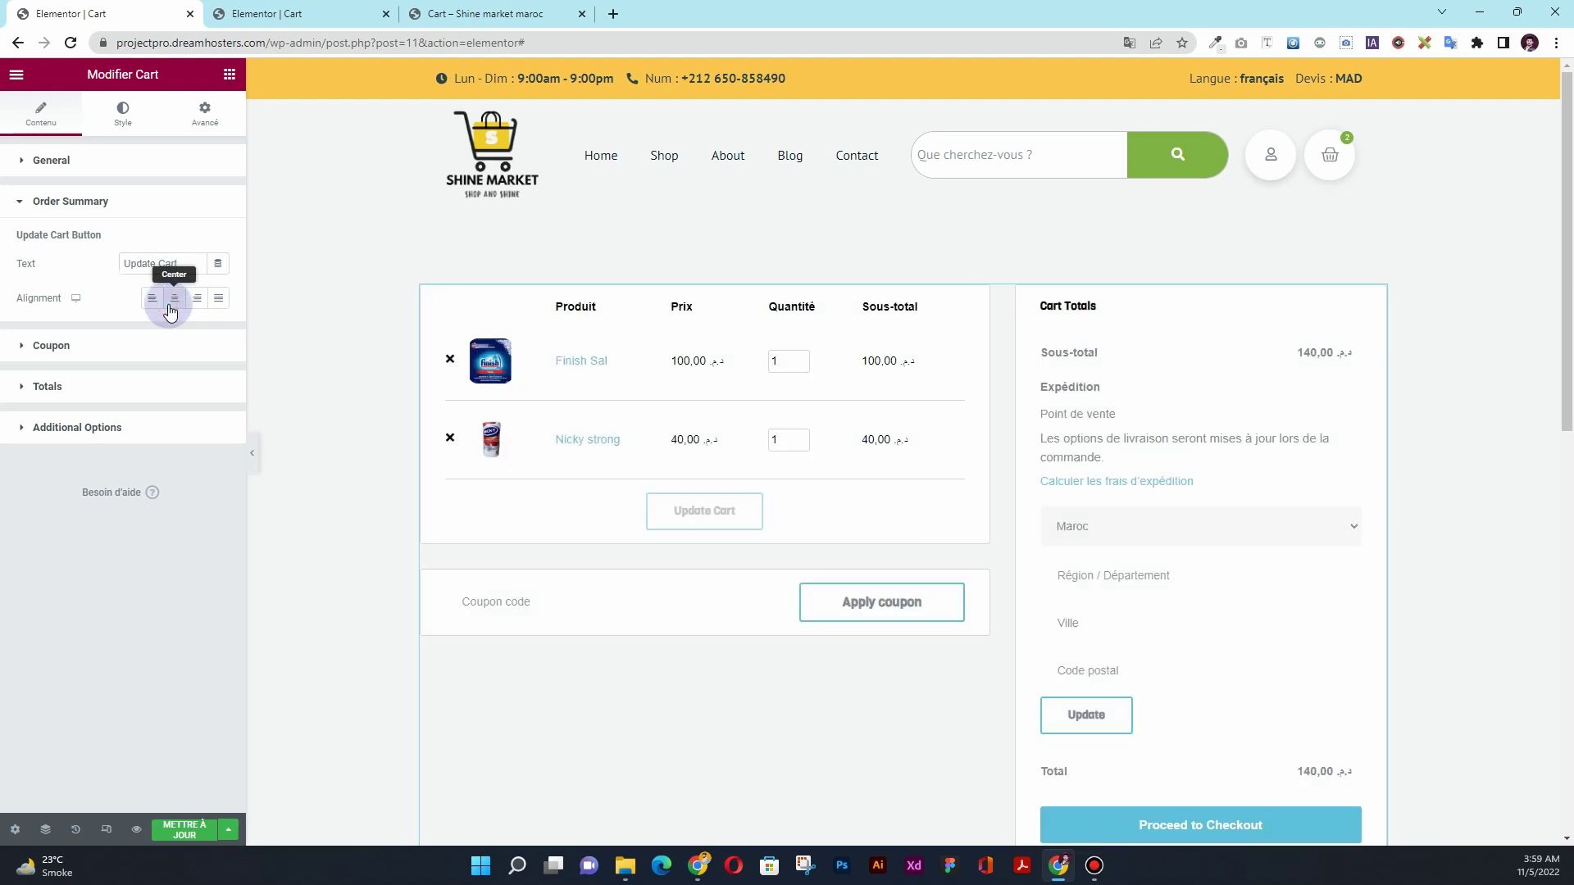
{"action": "left_click", "coordinate": [188, 303]}
{"action": "left_click", "coordinate": [216, 308]}
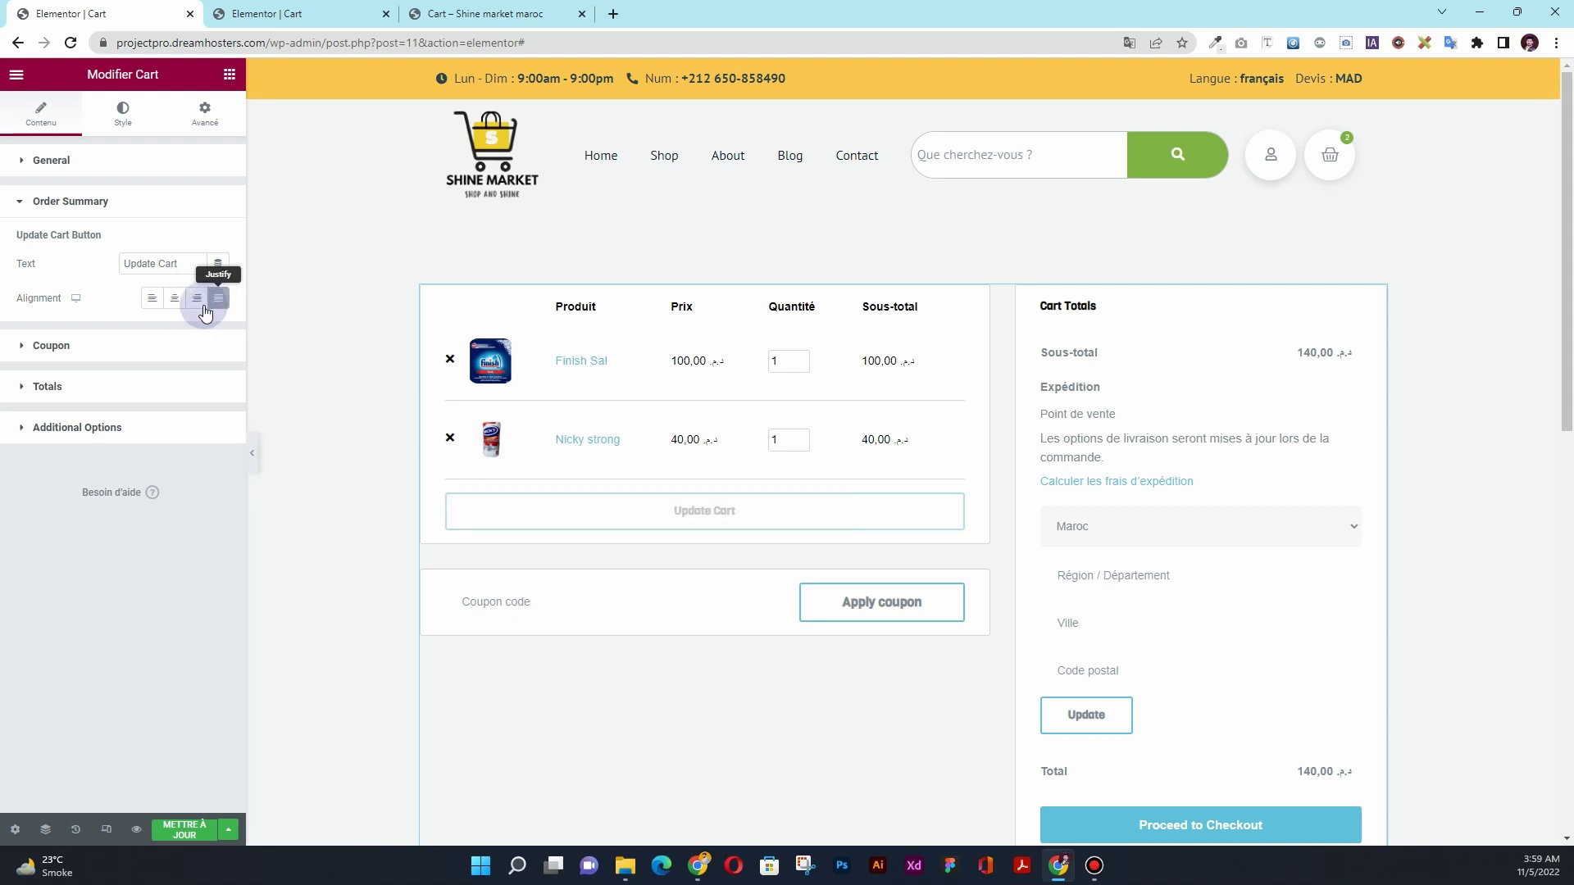
{"action": "left_click", "coordinate": [153, 300]}
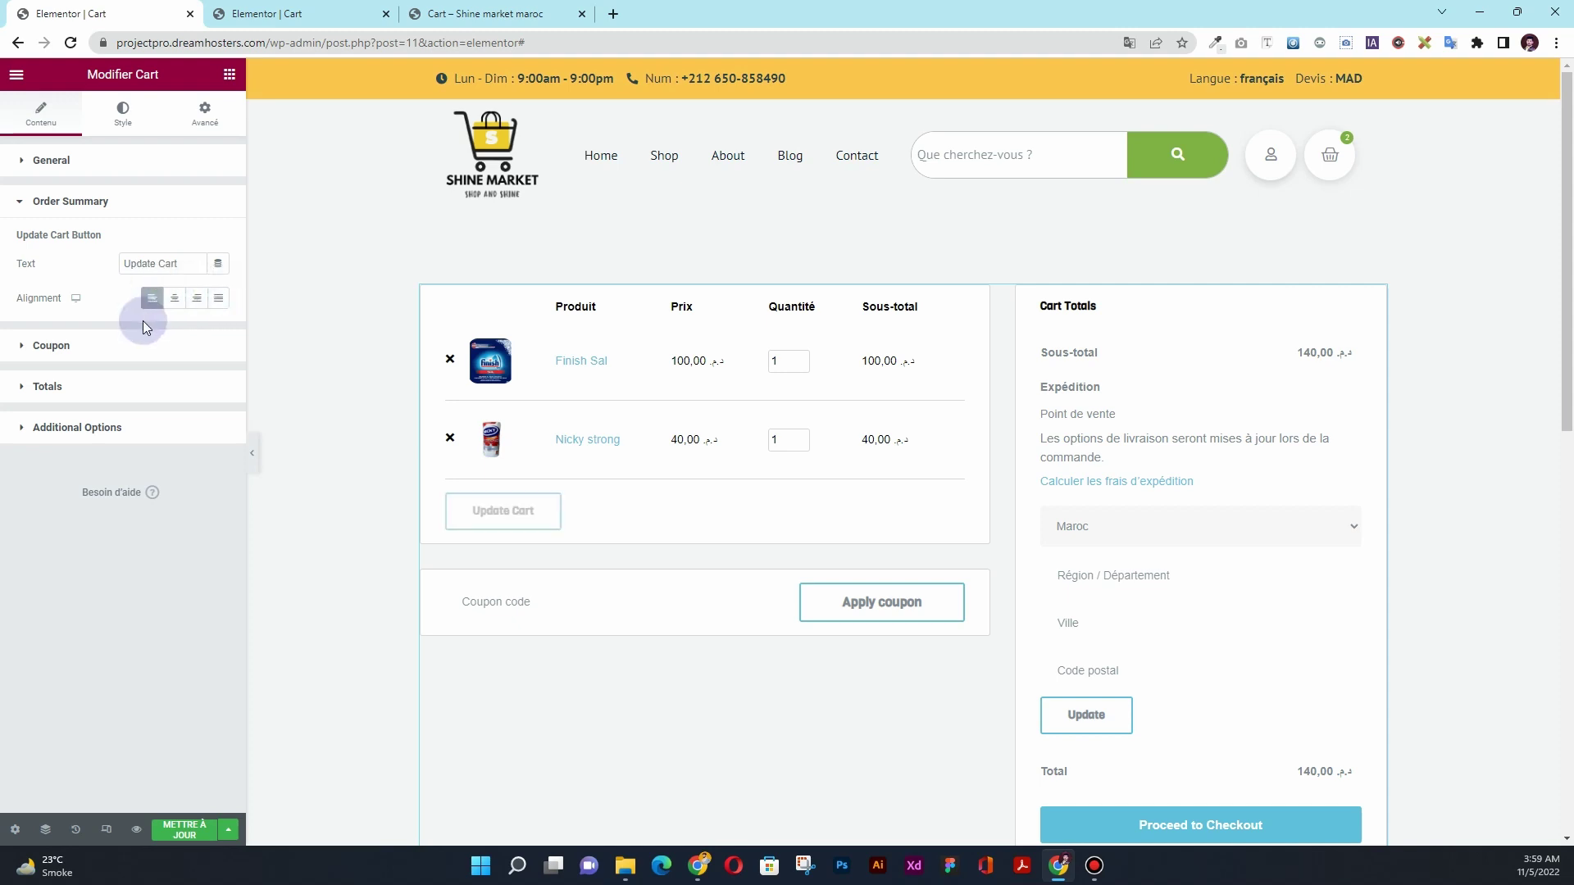
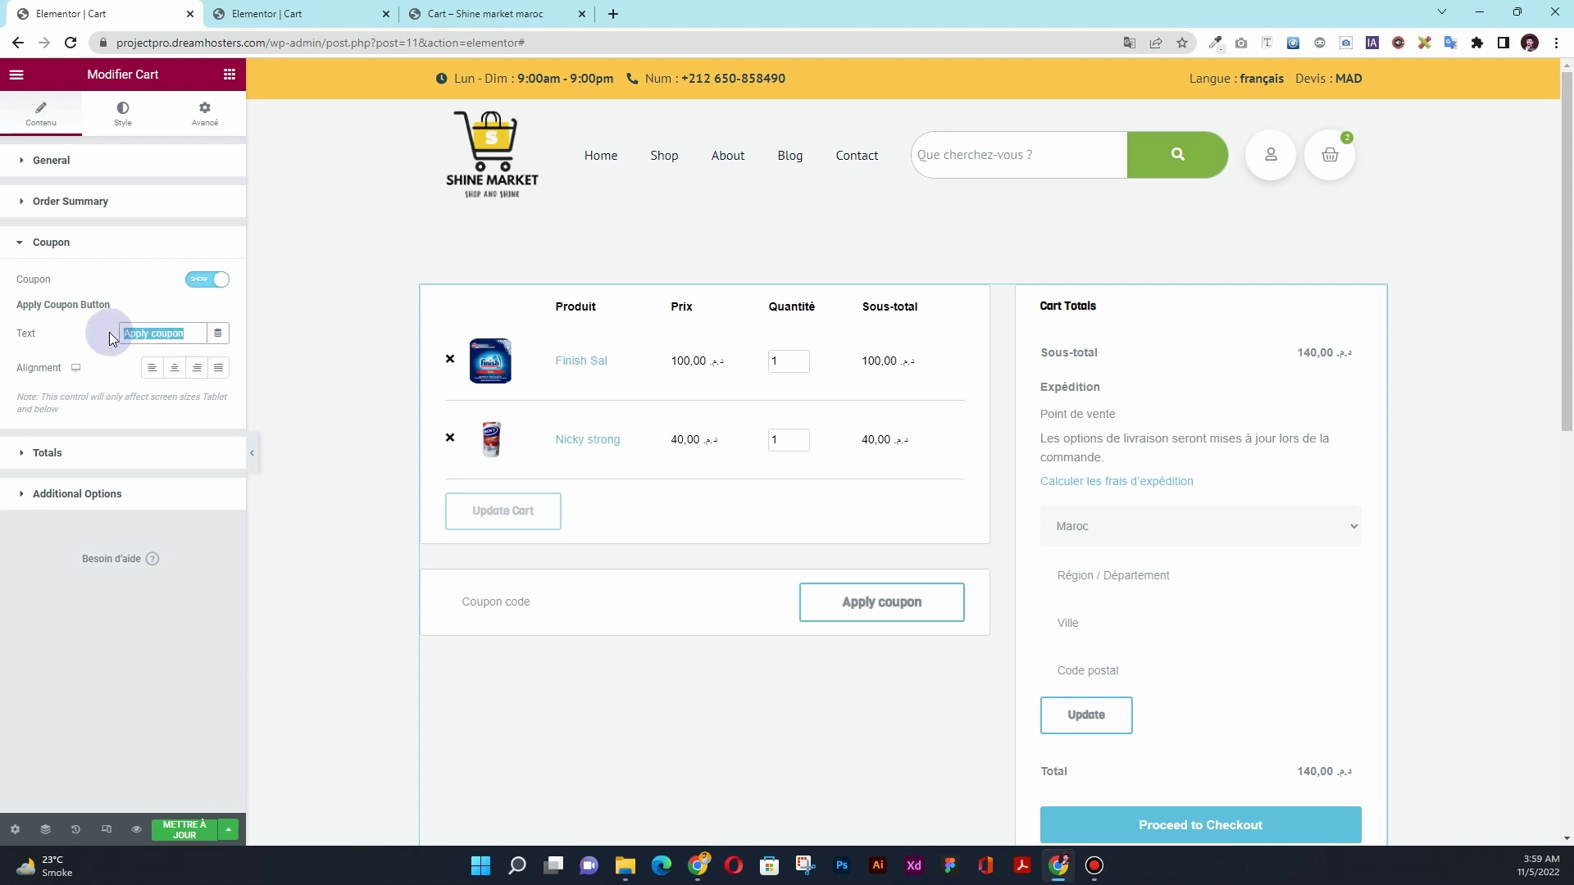
- In the Coupon settings, try the Justify alignment on the Apply Coupon button and set its alignment to Start
{"action": "left_click", "coordinate": [182, 337]}
{"action": "left_click_drag", "start_coordinate": [186, 334], "coordinate": [118, 334]}
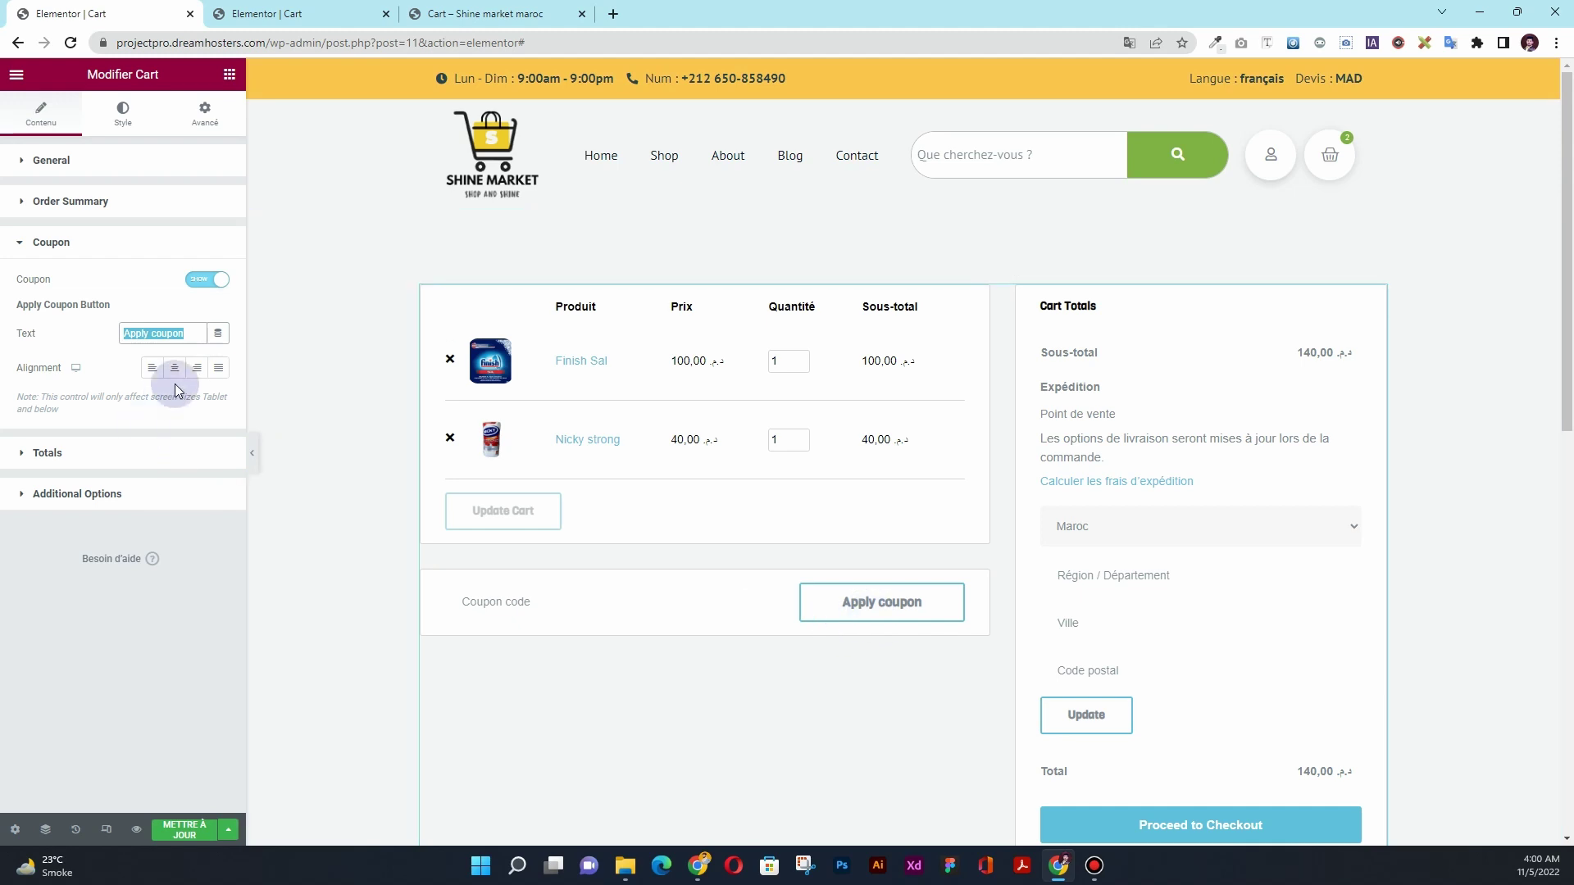
{"action": "left_click", "coordinate": [152, 368]}
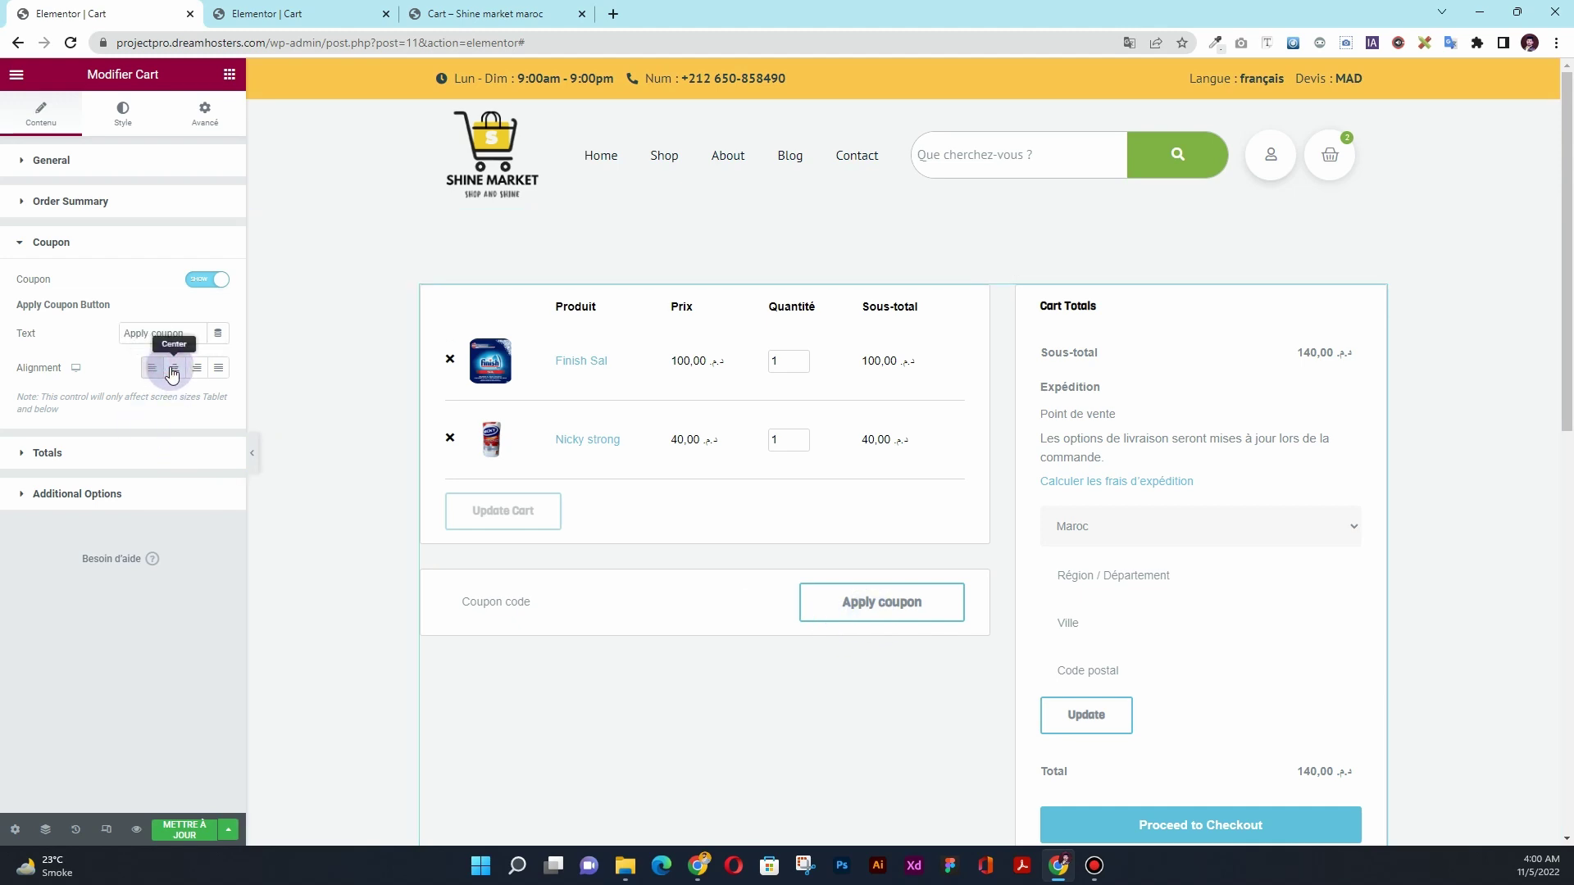
{"action": "left_click", "coordinate": [219, 371]}
{"action": "left_click", "coordinate": [152, 368]}
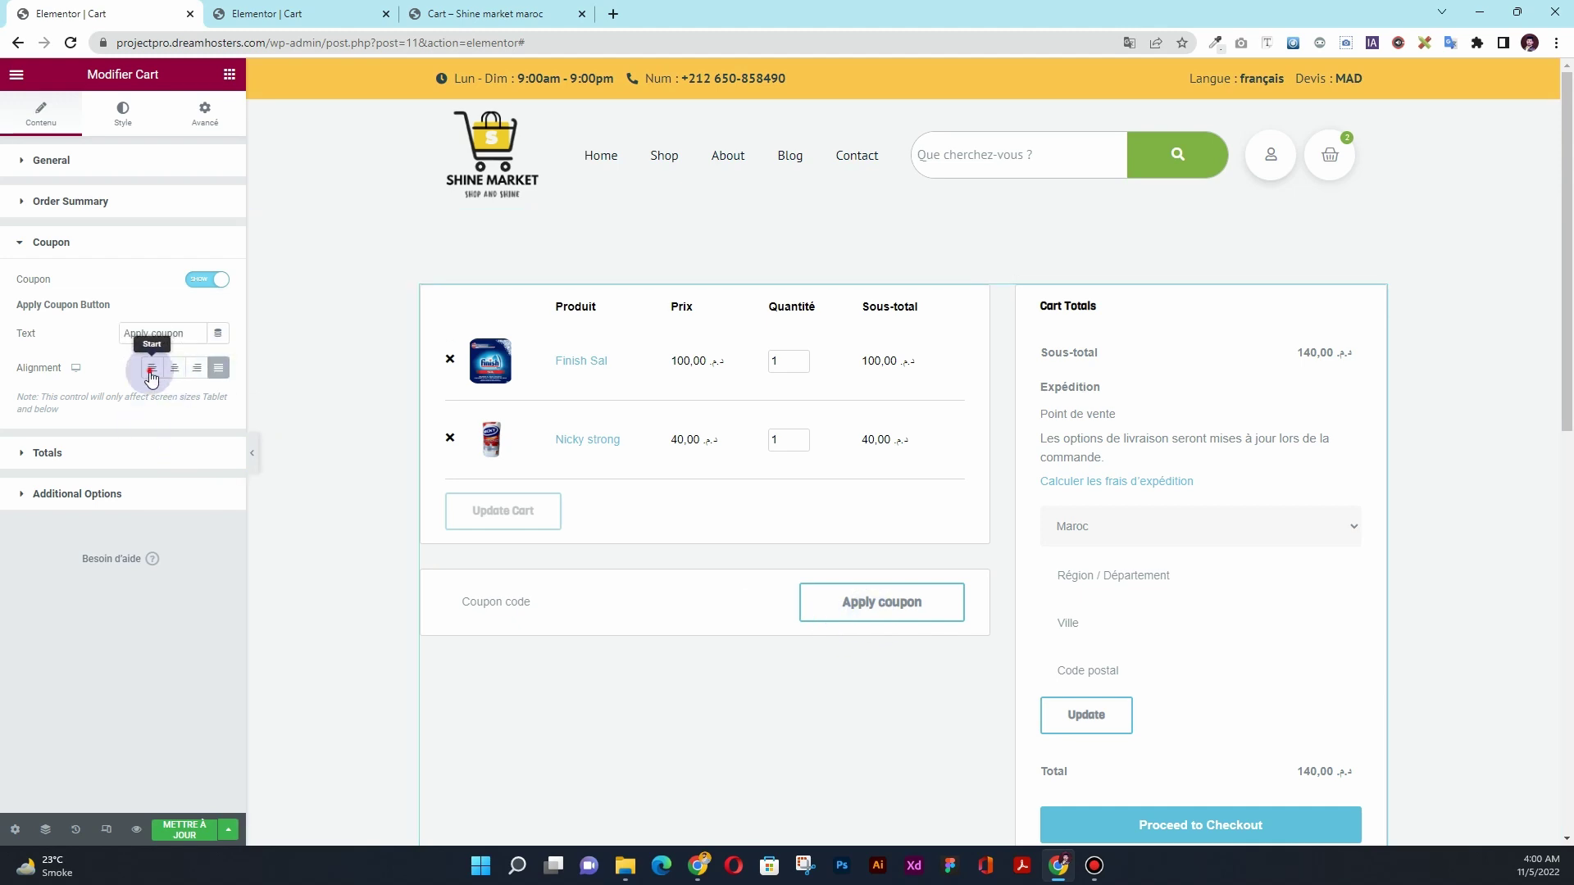
{"action": "left_click", "coordinate": [190, 287]}
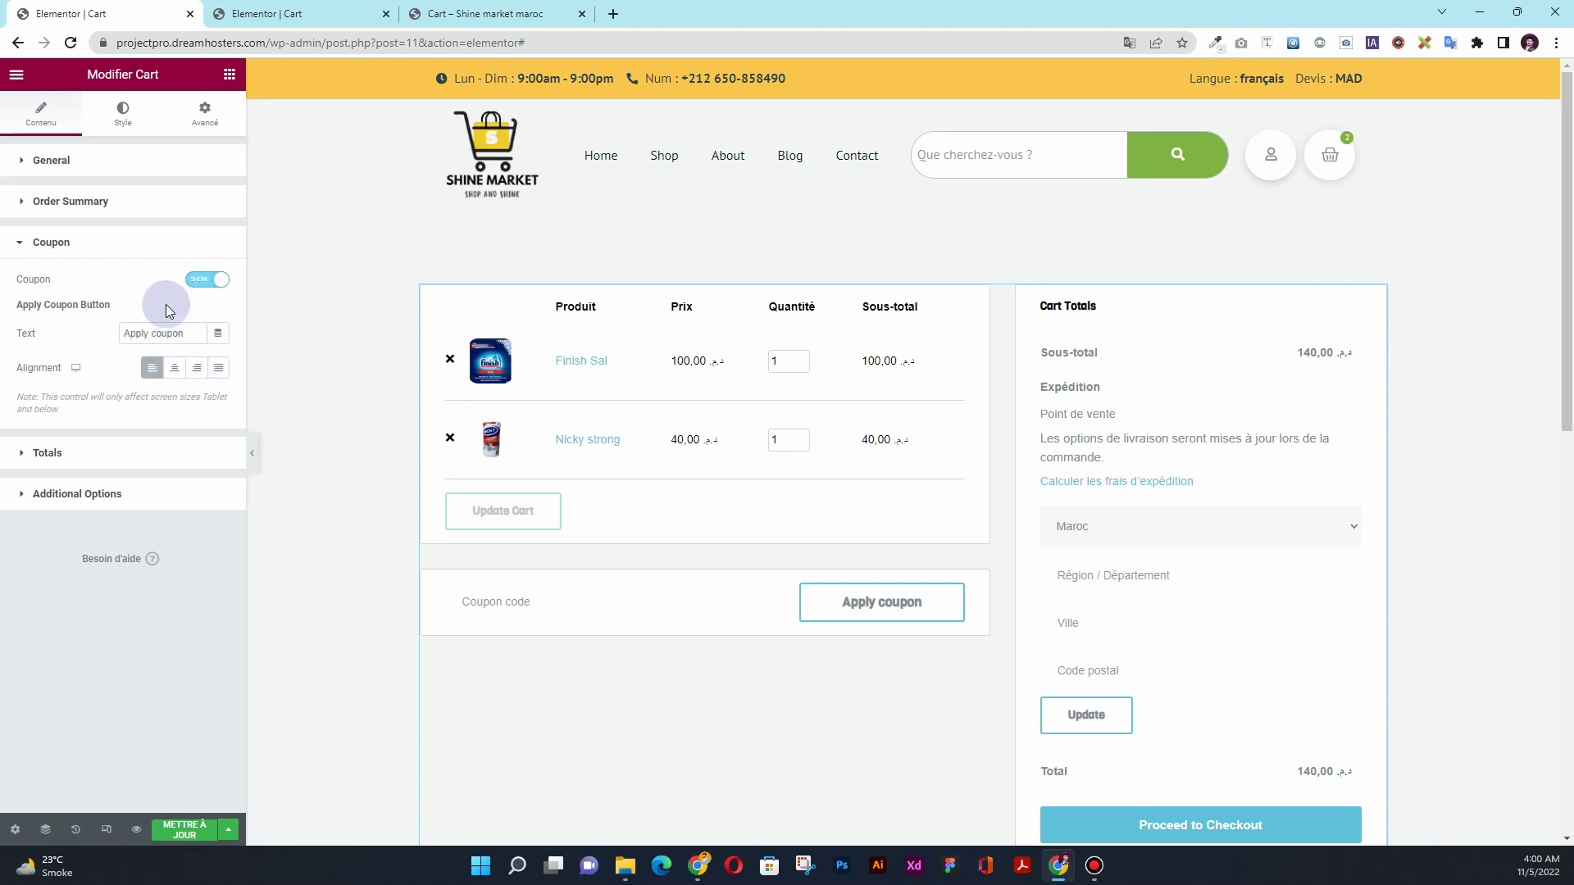
- In the Totals settings, try the Center and End alignments on the Cart Totals section title and set it to Start
{"action": "left_click", "coordinate": [90, 454]}
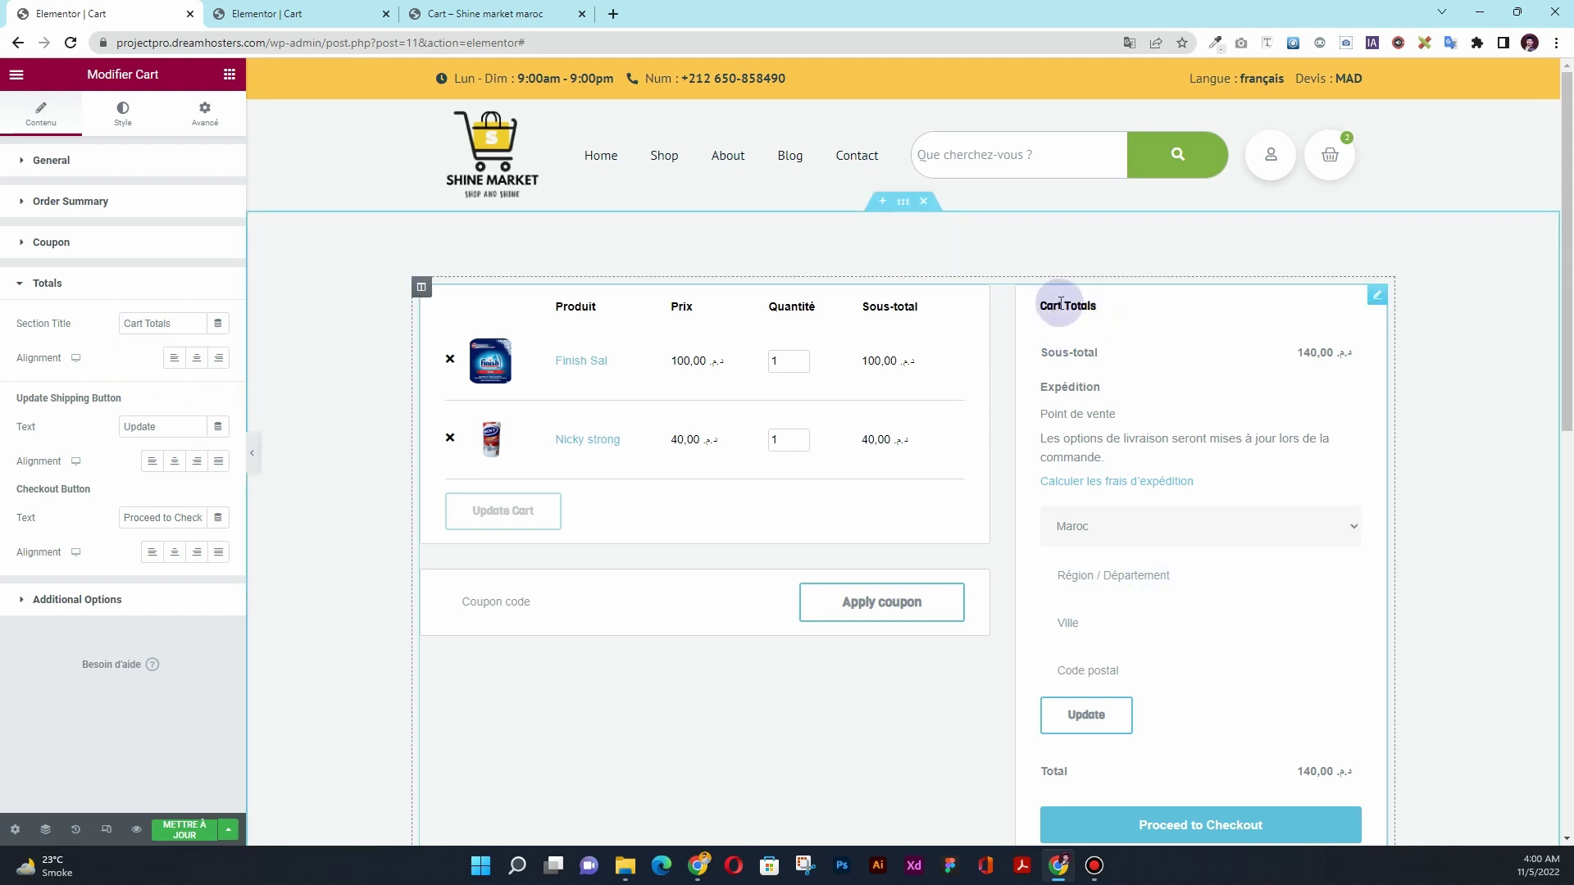
{"action": "left_click", "coordinate": [196, 367]}
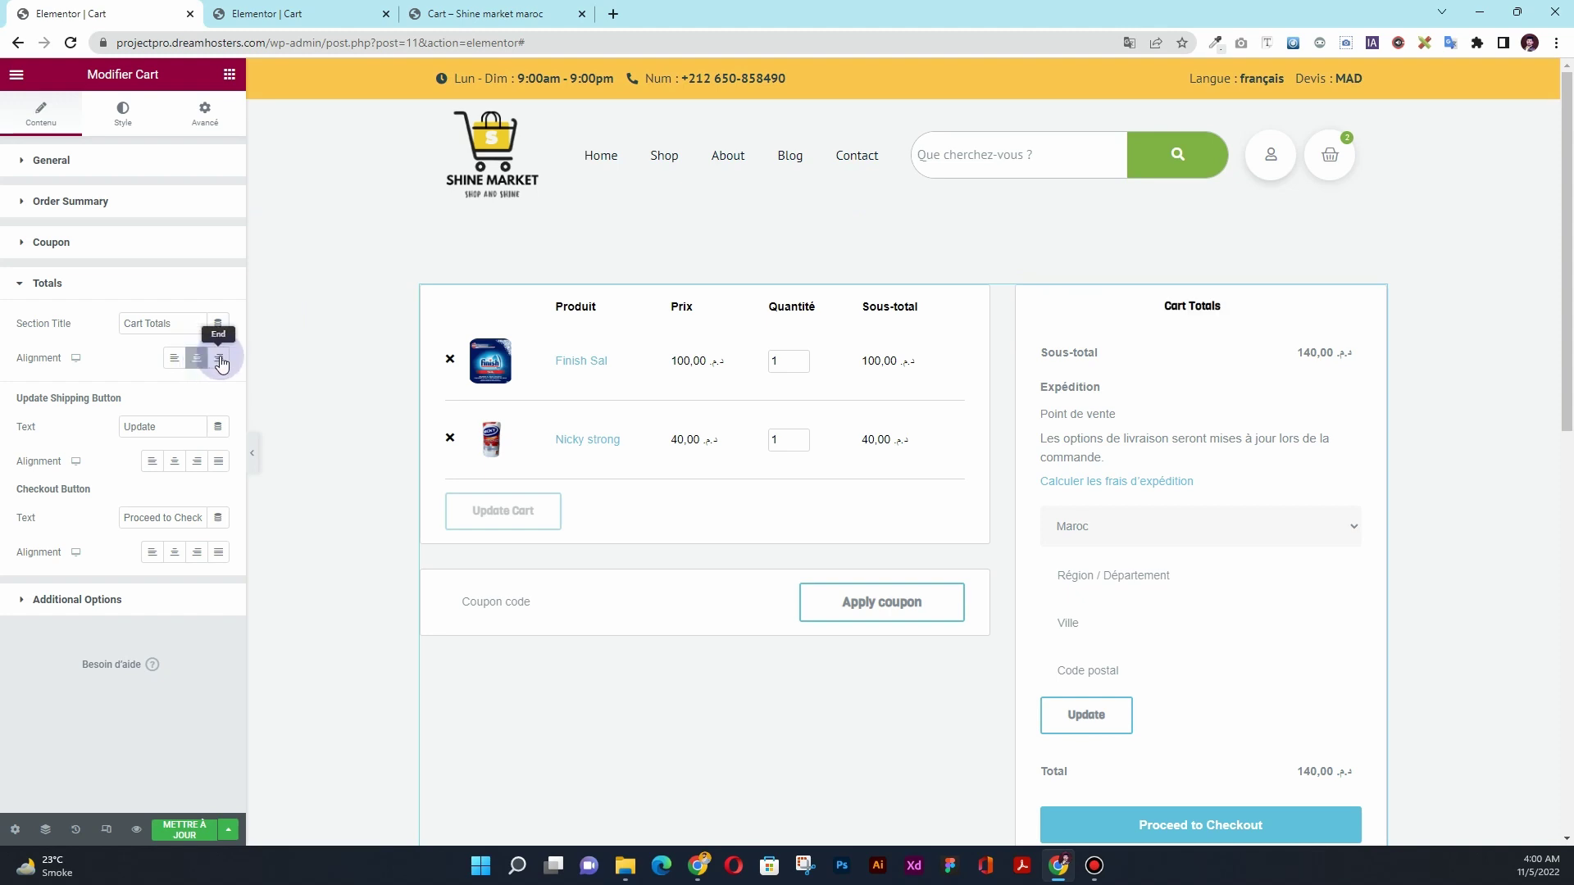
{"action": "left_click", "coordinate": [218, 360]}
{"action": "left_click", "coordinate": [173, 363]}
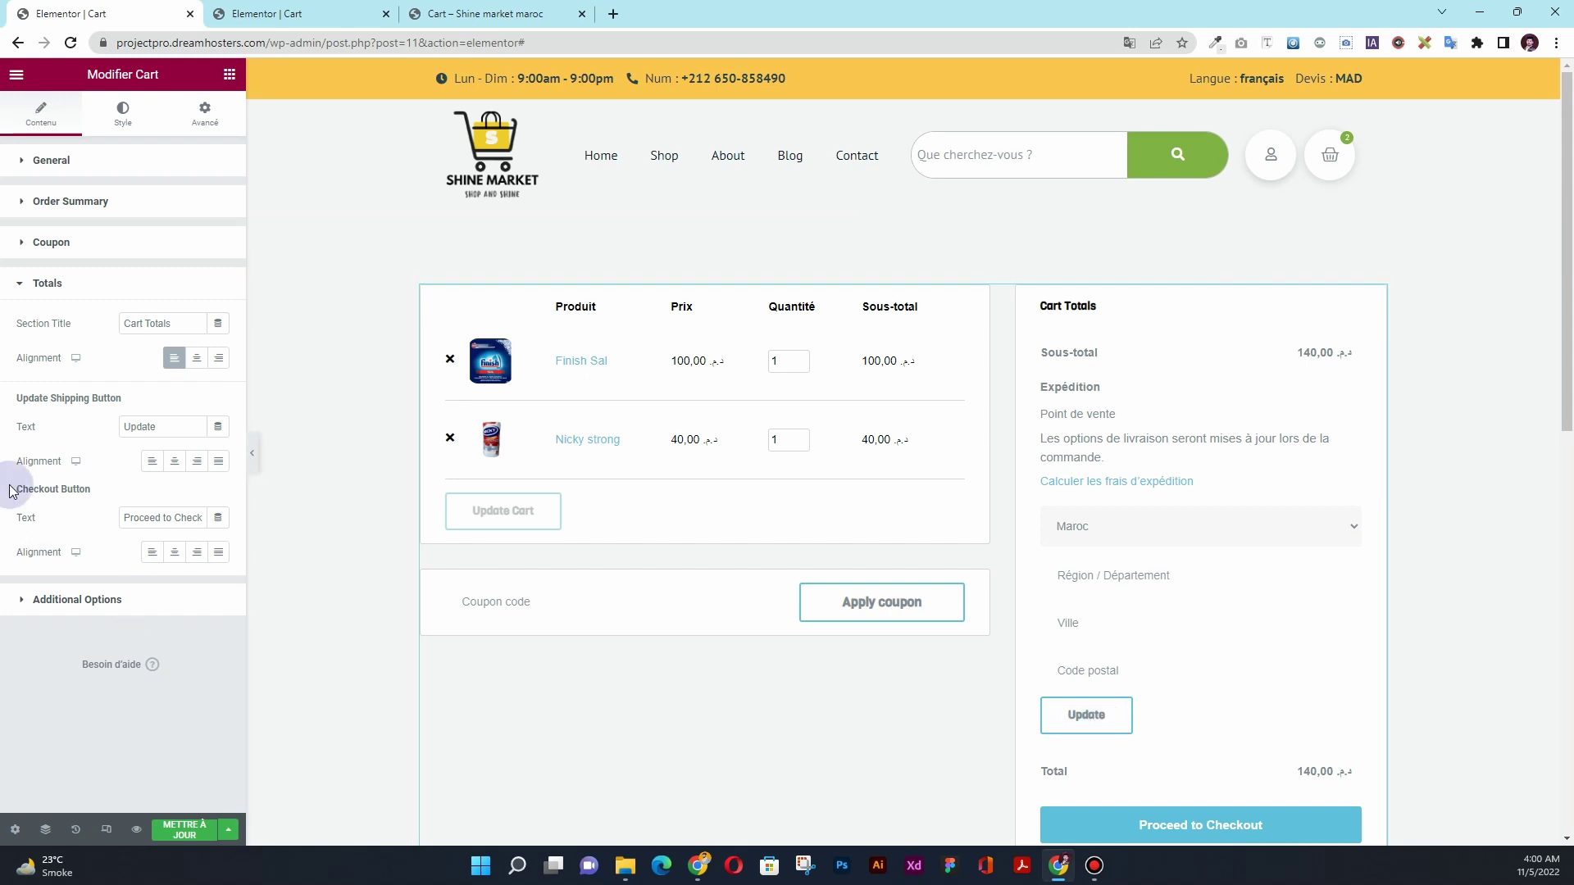
- Try the Start, Center and End alignments on the Proceed to Checkout button and set its alignment to Justify
{"action": "left_click_drag", "start_coordinate": [158, 426], "coordinate": [114, 431]}
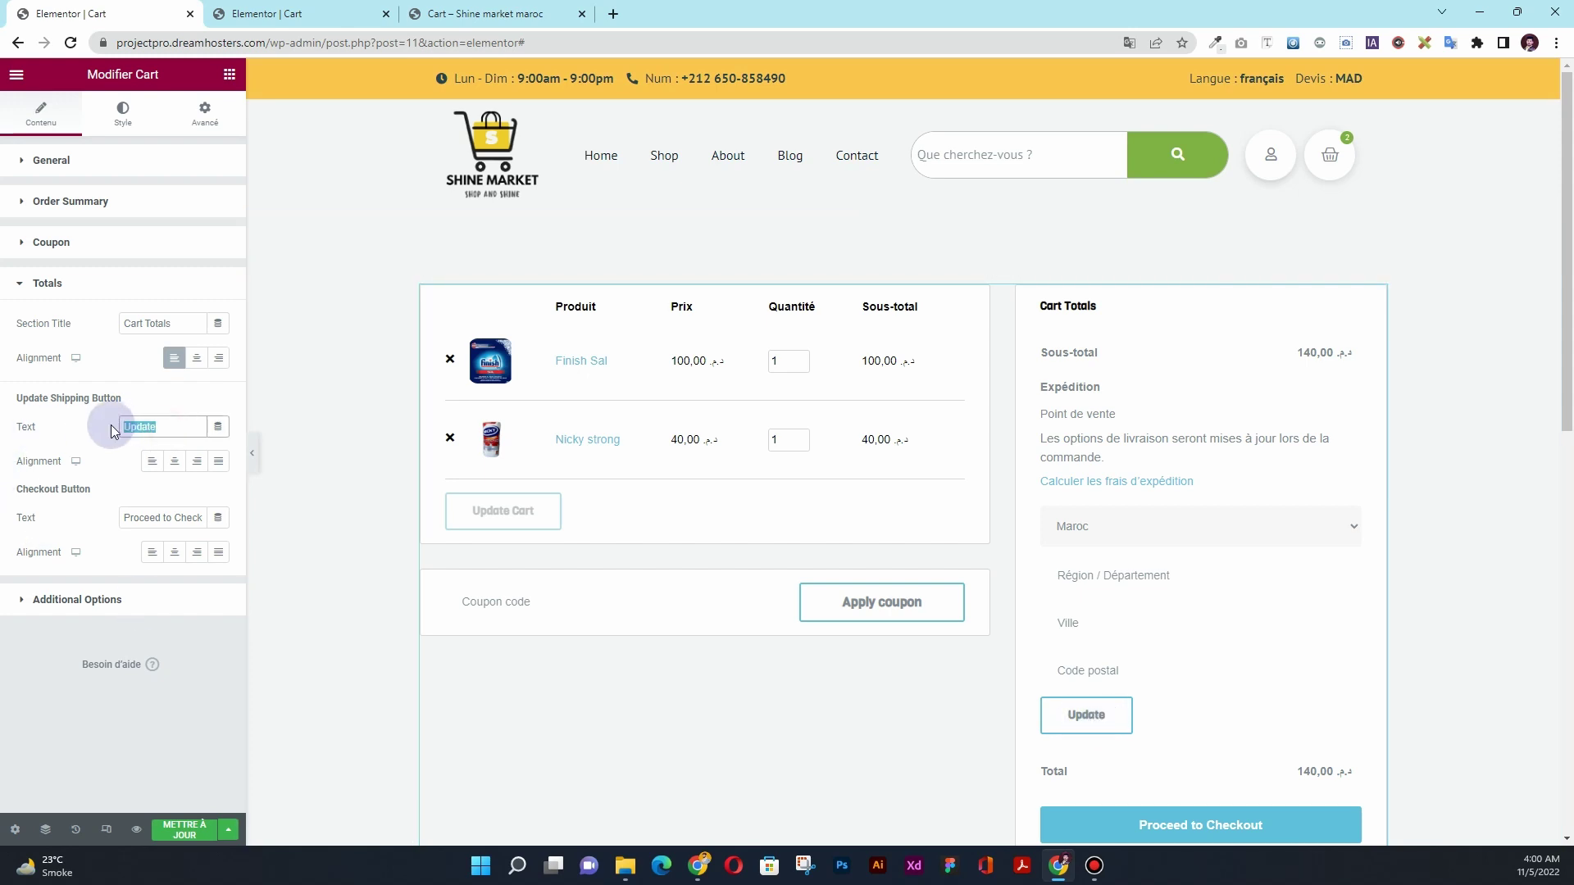
{"action": "left_click", "coordinate": [139, 519]}
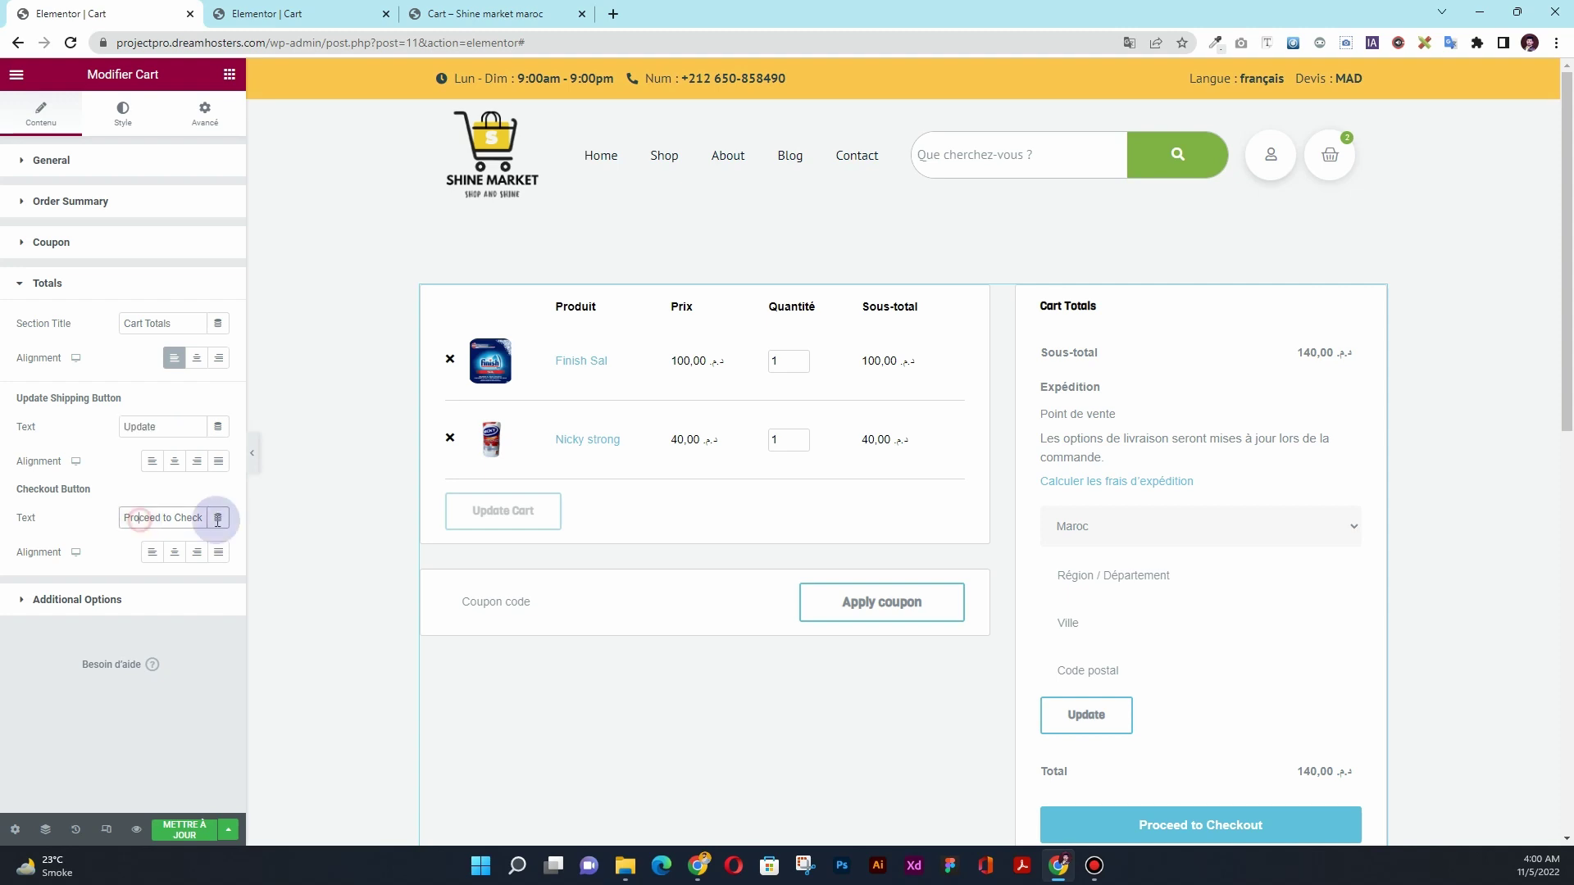
{"action": "scroll", "coordinate": [1099, 533], "scroll_direction": "down", "scroll_amount": 3}
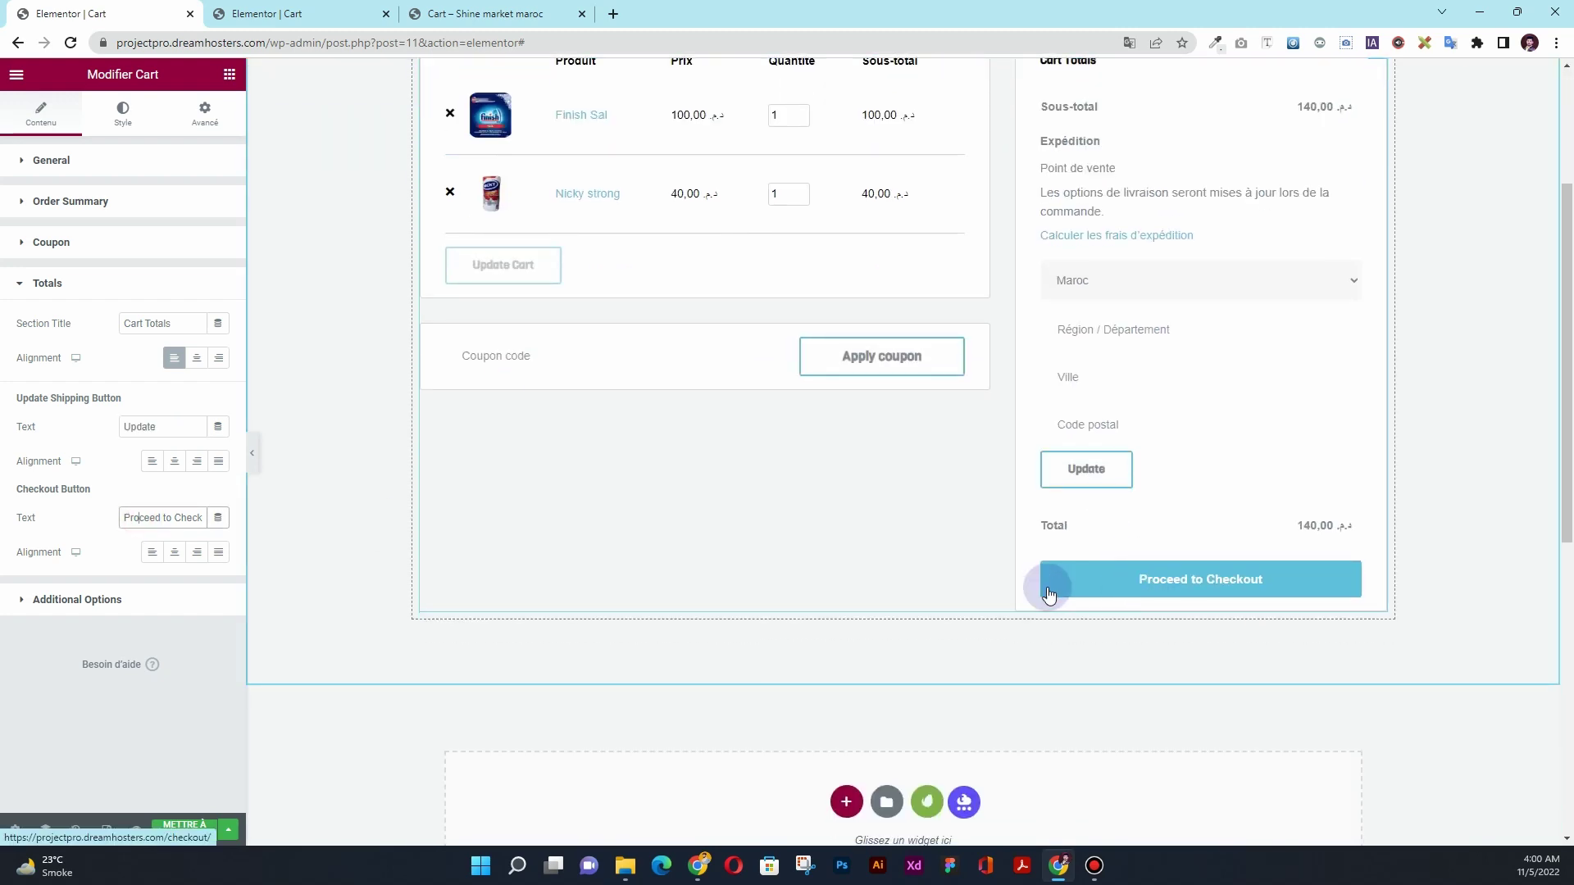
{"action": "left_click", "coordinate": [167, 557]}
{"action": "left_click", "coordinate": [197, 552]}
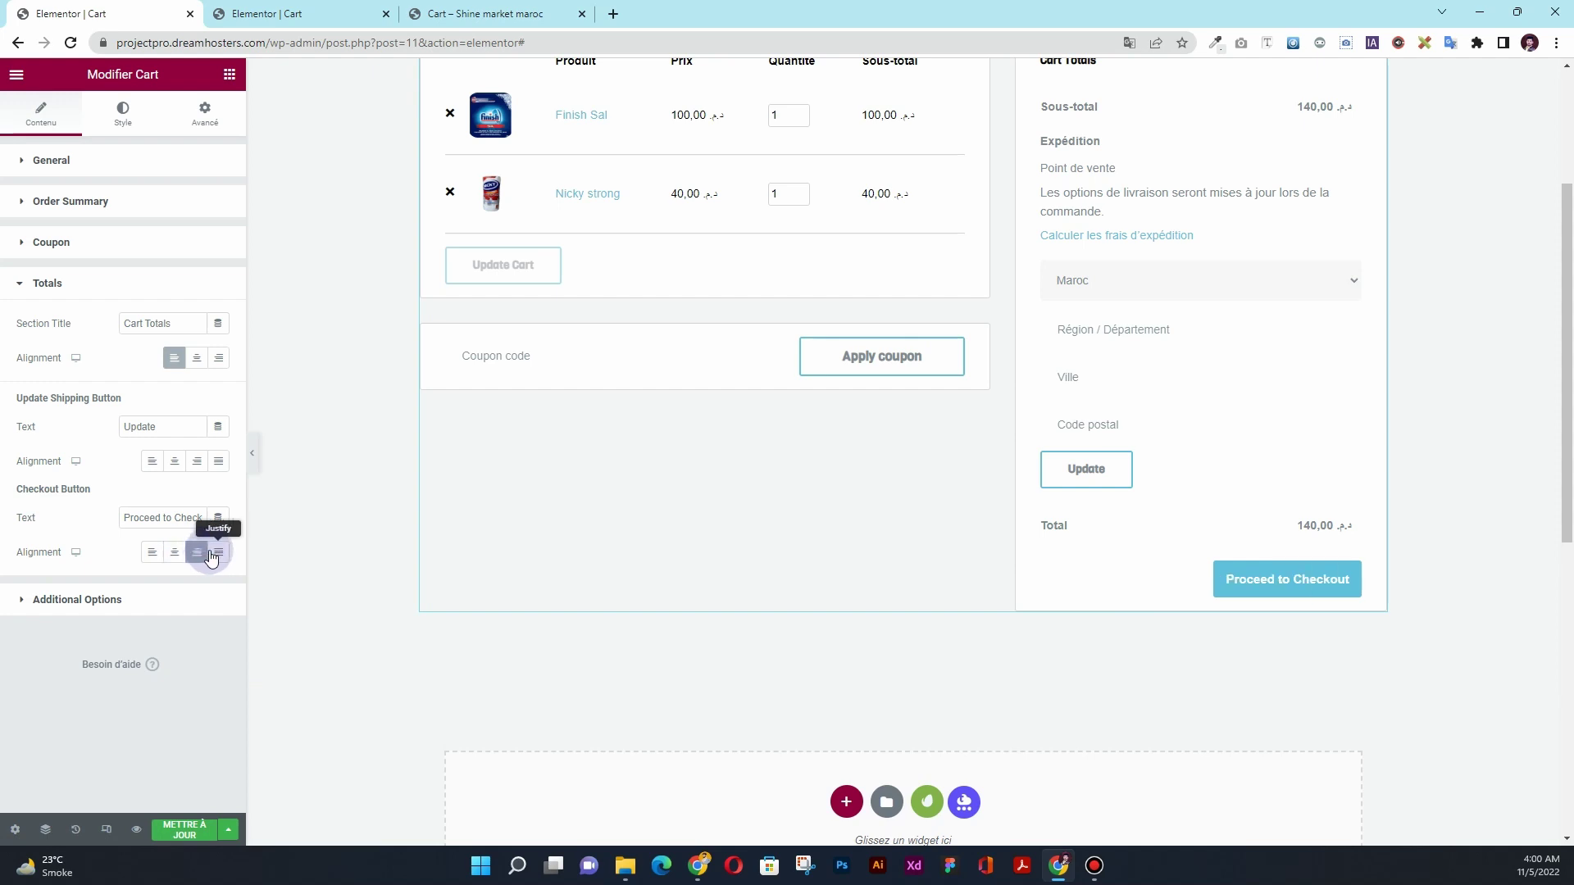
{"action": "left_click", "coordinate": [217, 553]}
{"action": "left_click", "coordinate": [153, 553]}
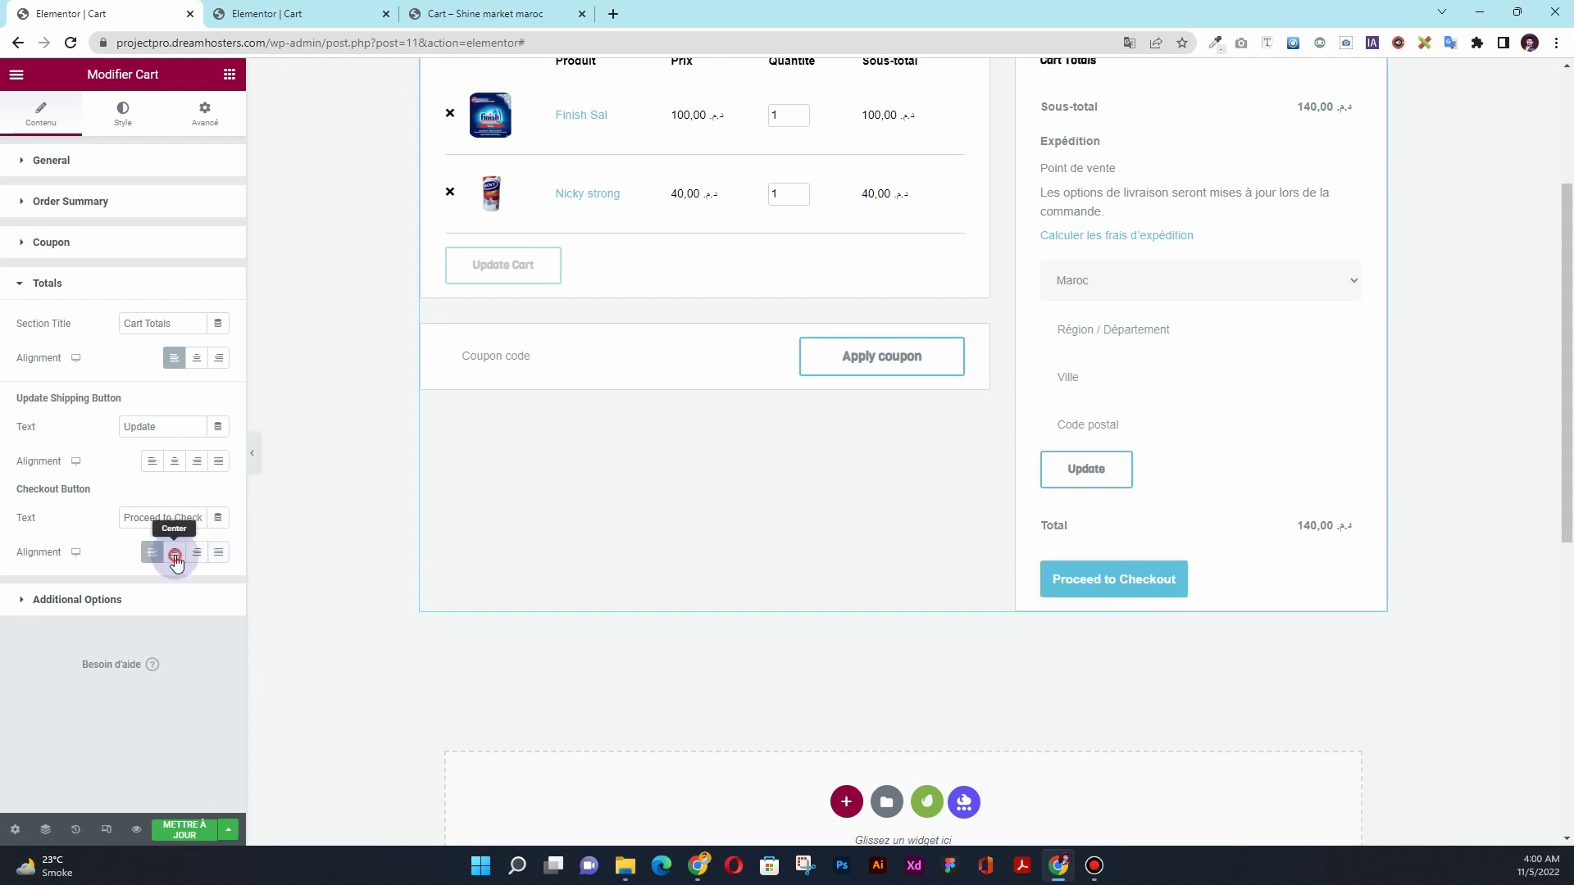
{"action": "left_click", "coordinate": [176, 558]}
{"action": "left_click", "coordinate": [196, 552]}
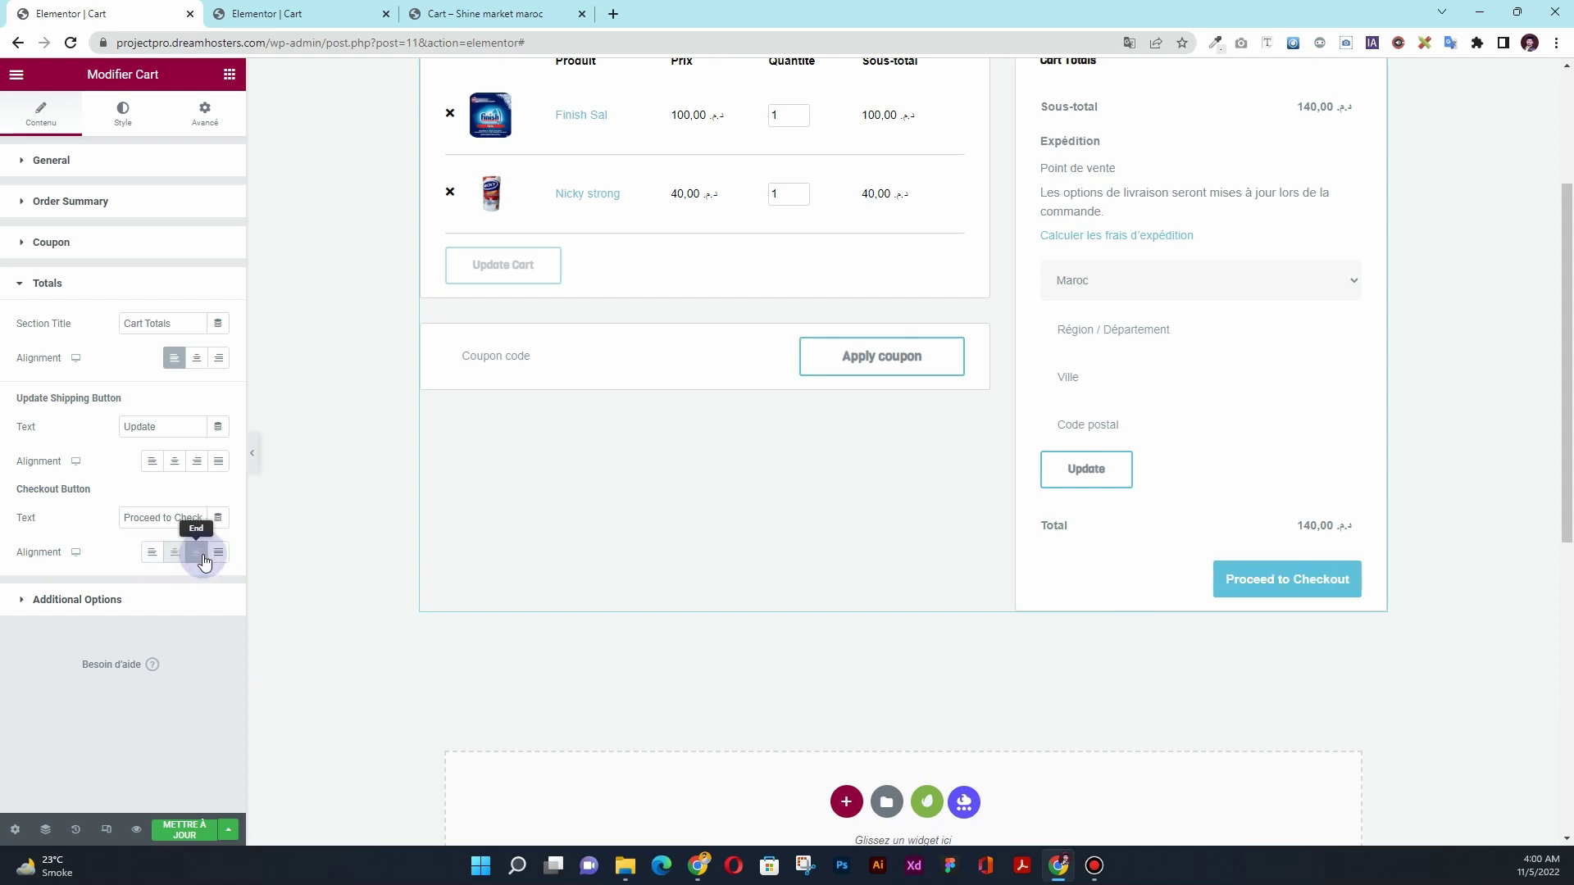
{"action": "left_click", "coordinate": [152, 557]}
{"action": "left_click", "coordinate": [217, 558]}
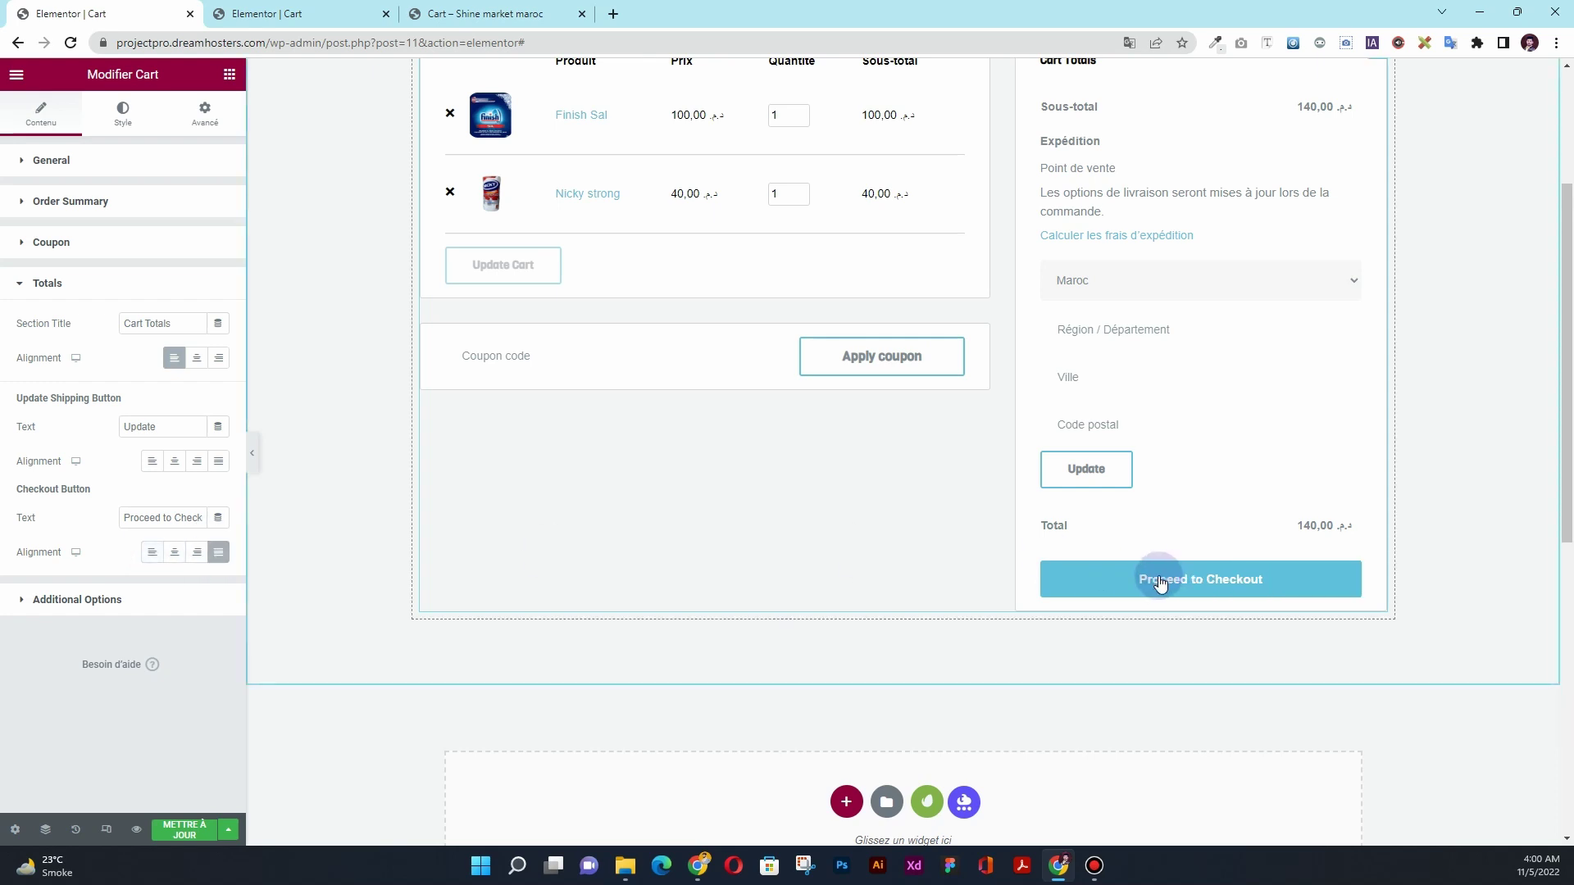
- Enable Update Cart Automatically in the Cart widget's additional options
{"action": "left_click", "coordinate": [55, 600]}
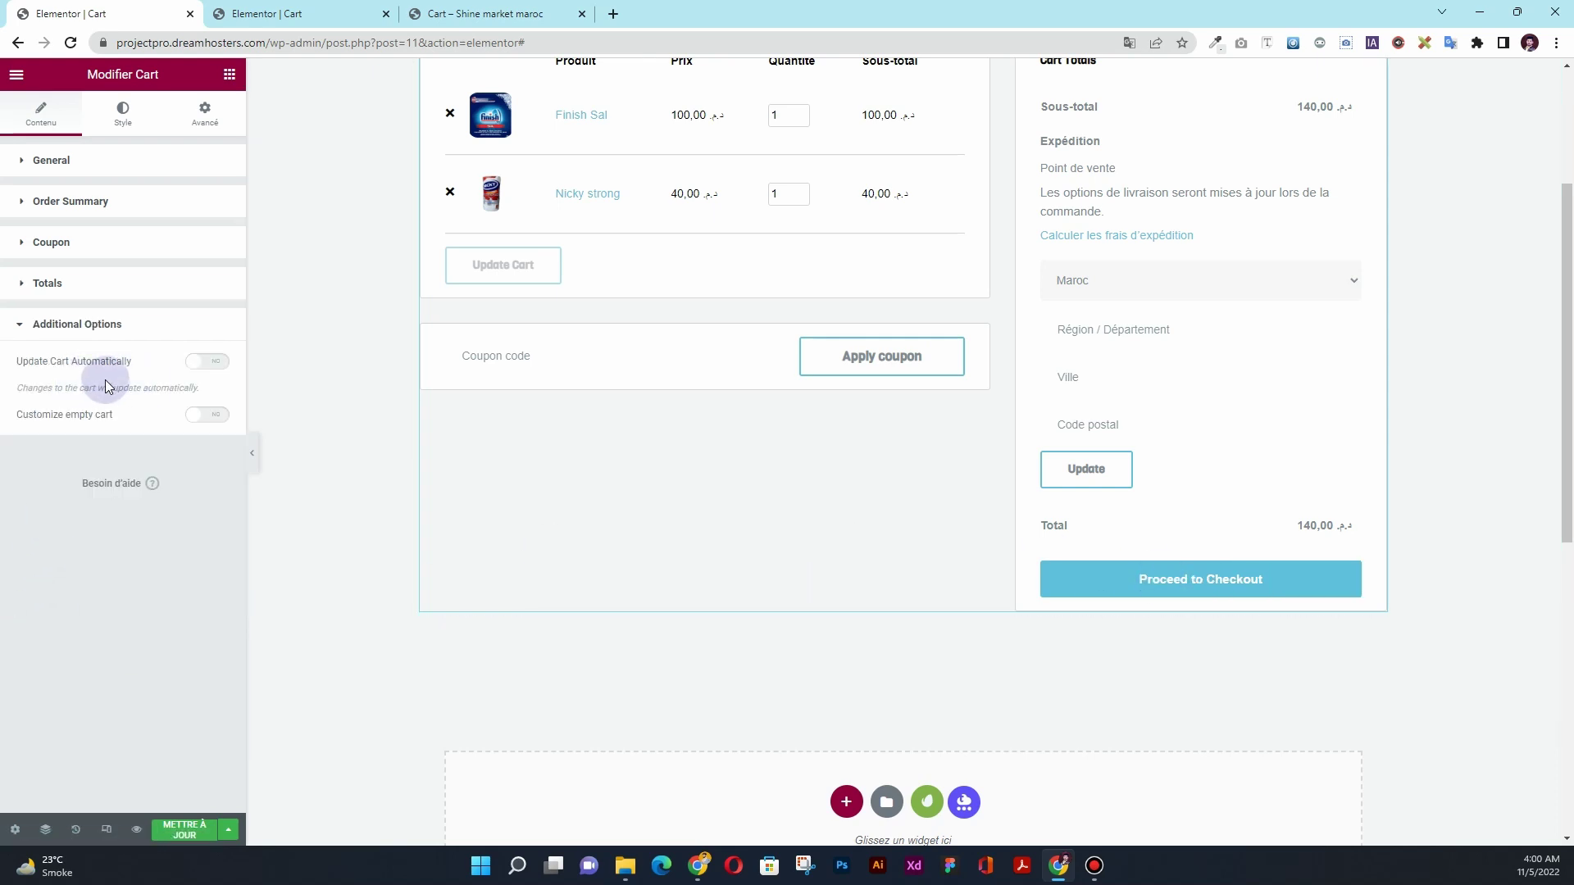
{"action": "left_click", "coordinate": [212, 362]}
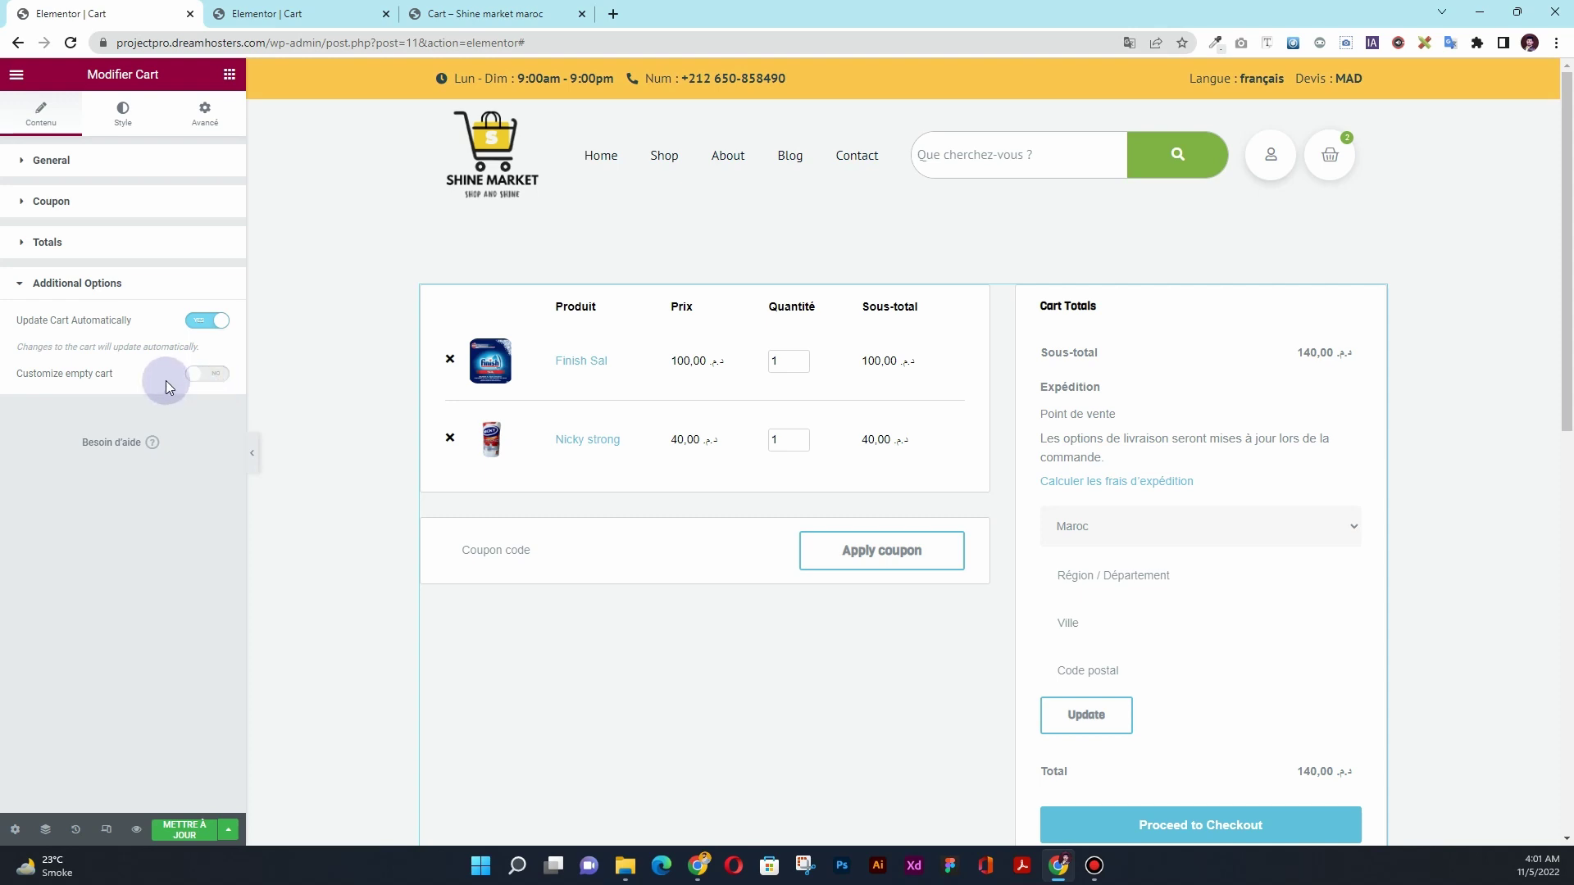
- In the Cart widget's style settings, try the Secondary global color as the sections' background and set the background to white
{"action": "left_click", "coordinate": [122, 123]}
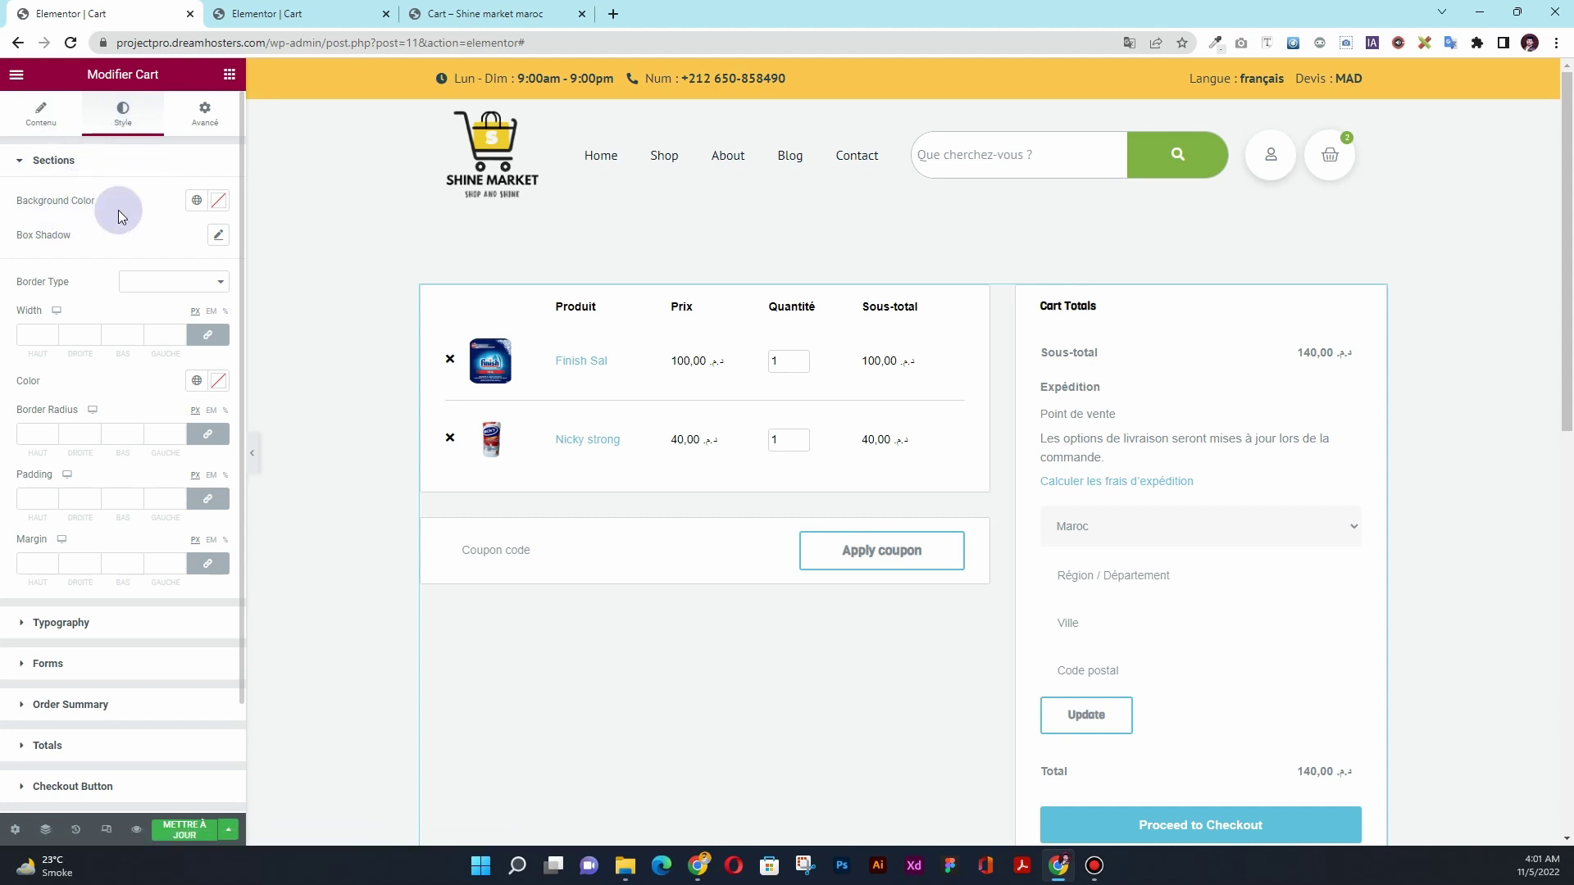
{"action": "left_click", "coordinate": [218, 200]}
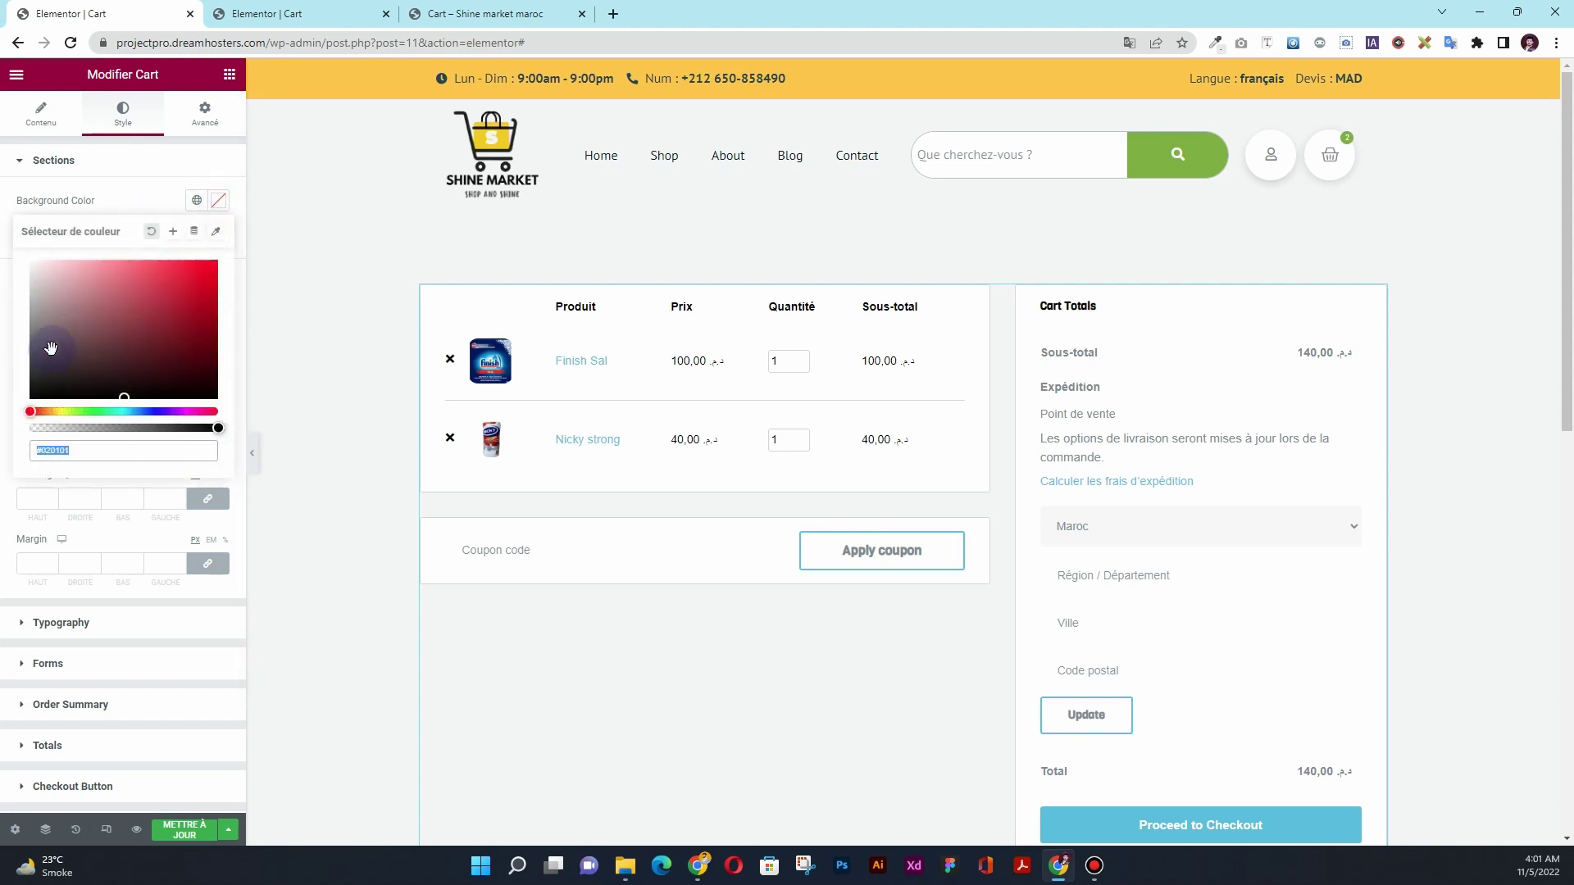
{"action": "left_click", "coordinate": [197, 200]}
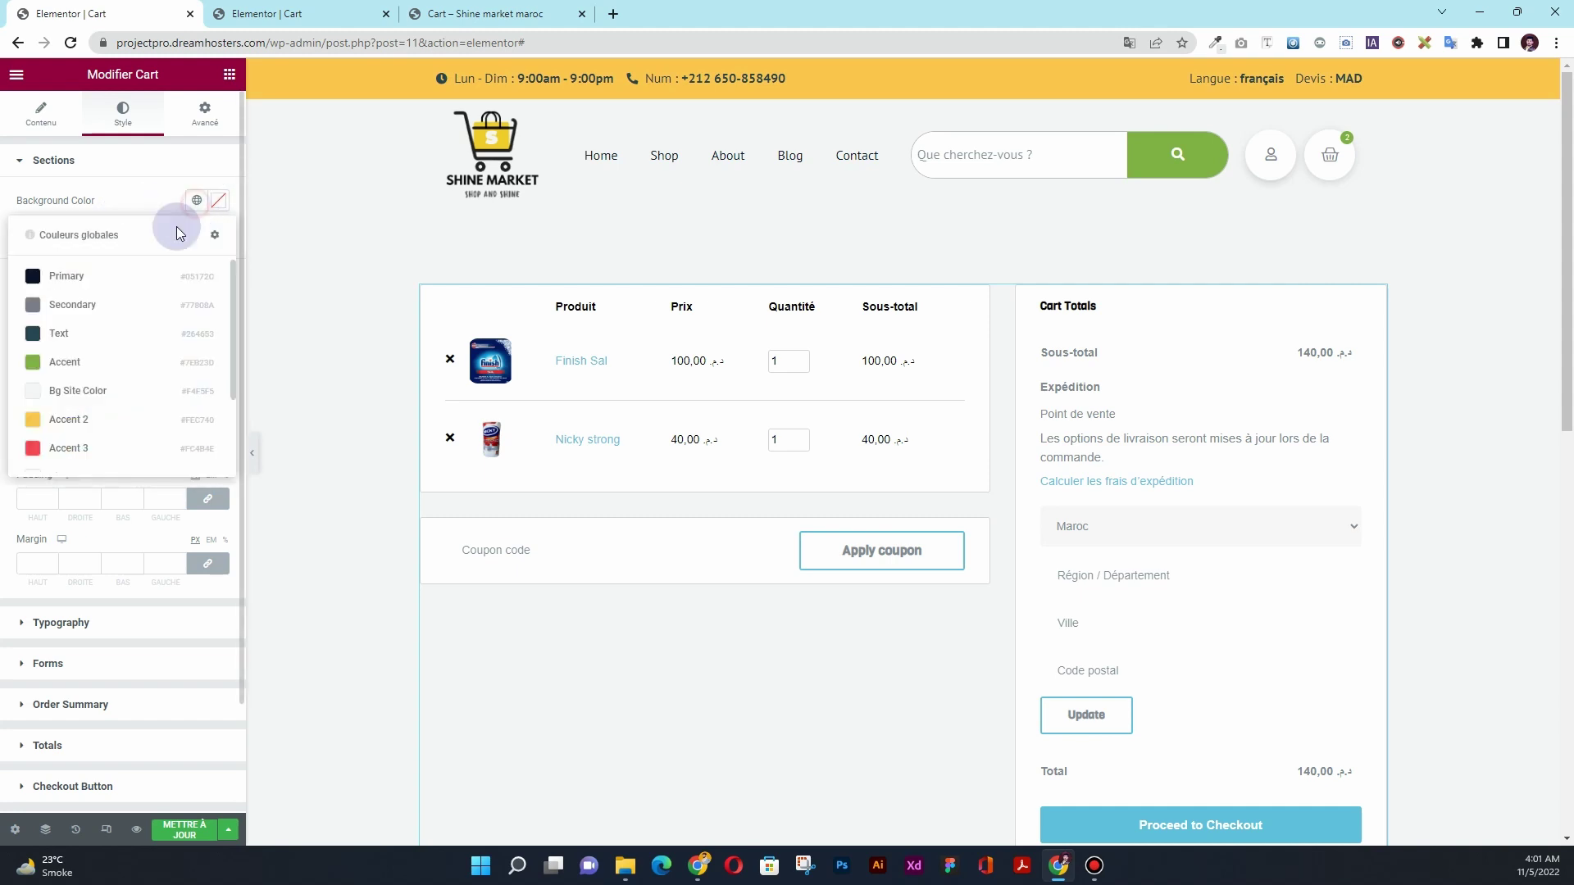
{"action": "left_click", "coordinate": [113, 308]}
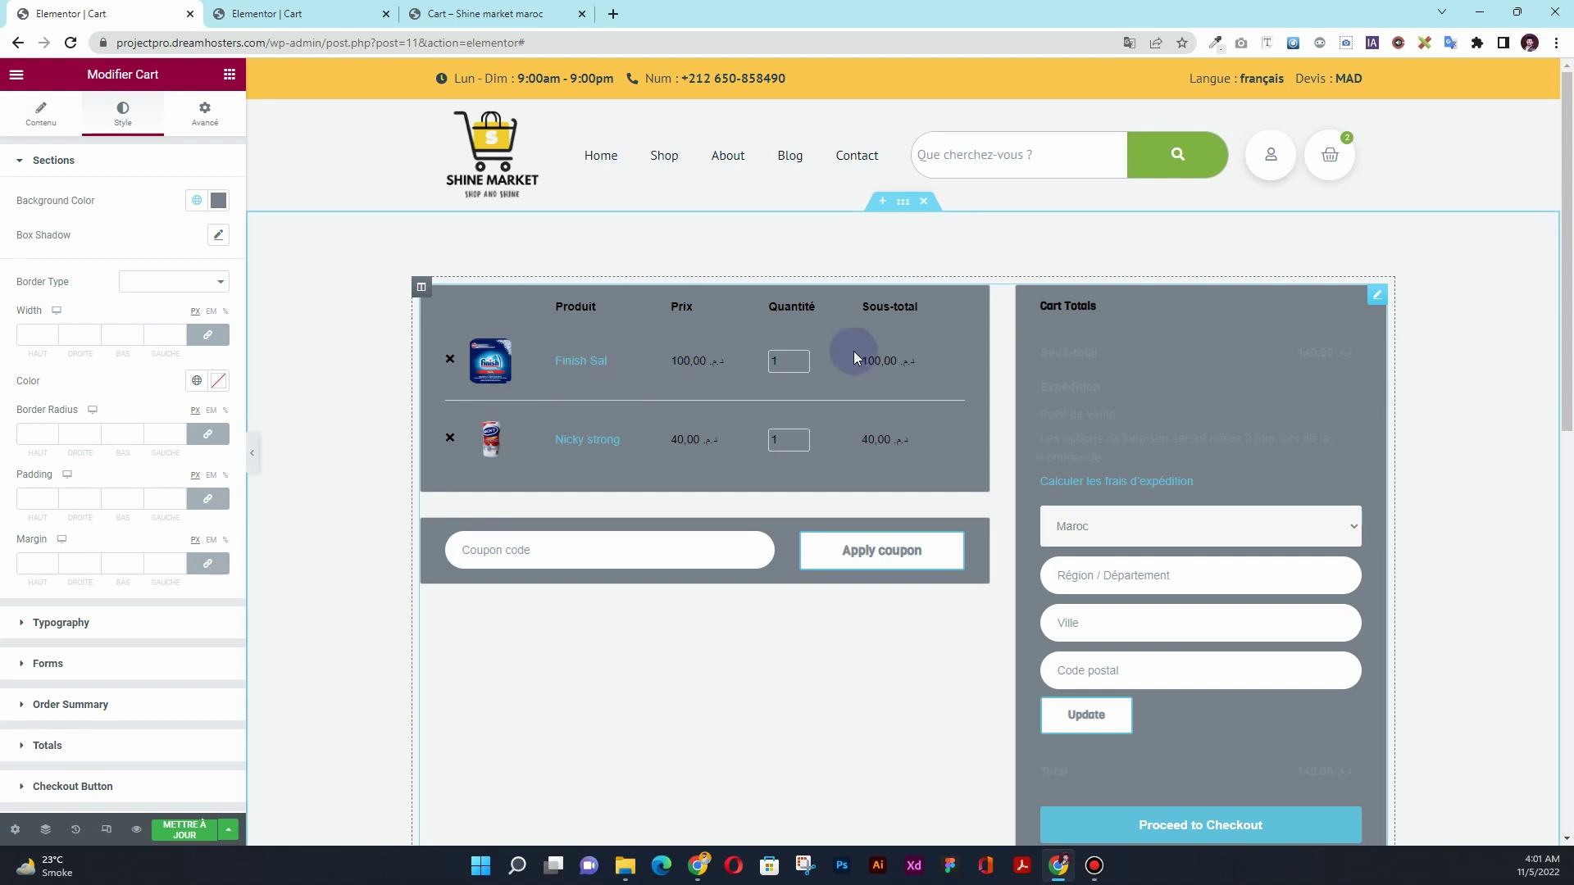
{"action": "scroll", "coordinate": [844, 639], "scroll_direction": "down", "scroll_amount": 5}
{"action": "scroll", "coordinate": [705, 607], "scroll_direction": "up", "scroll_amount": 3}
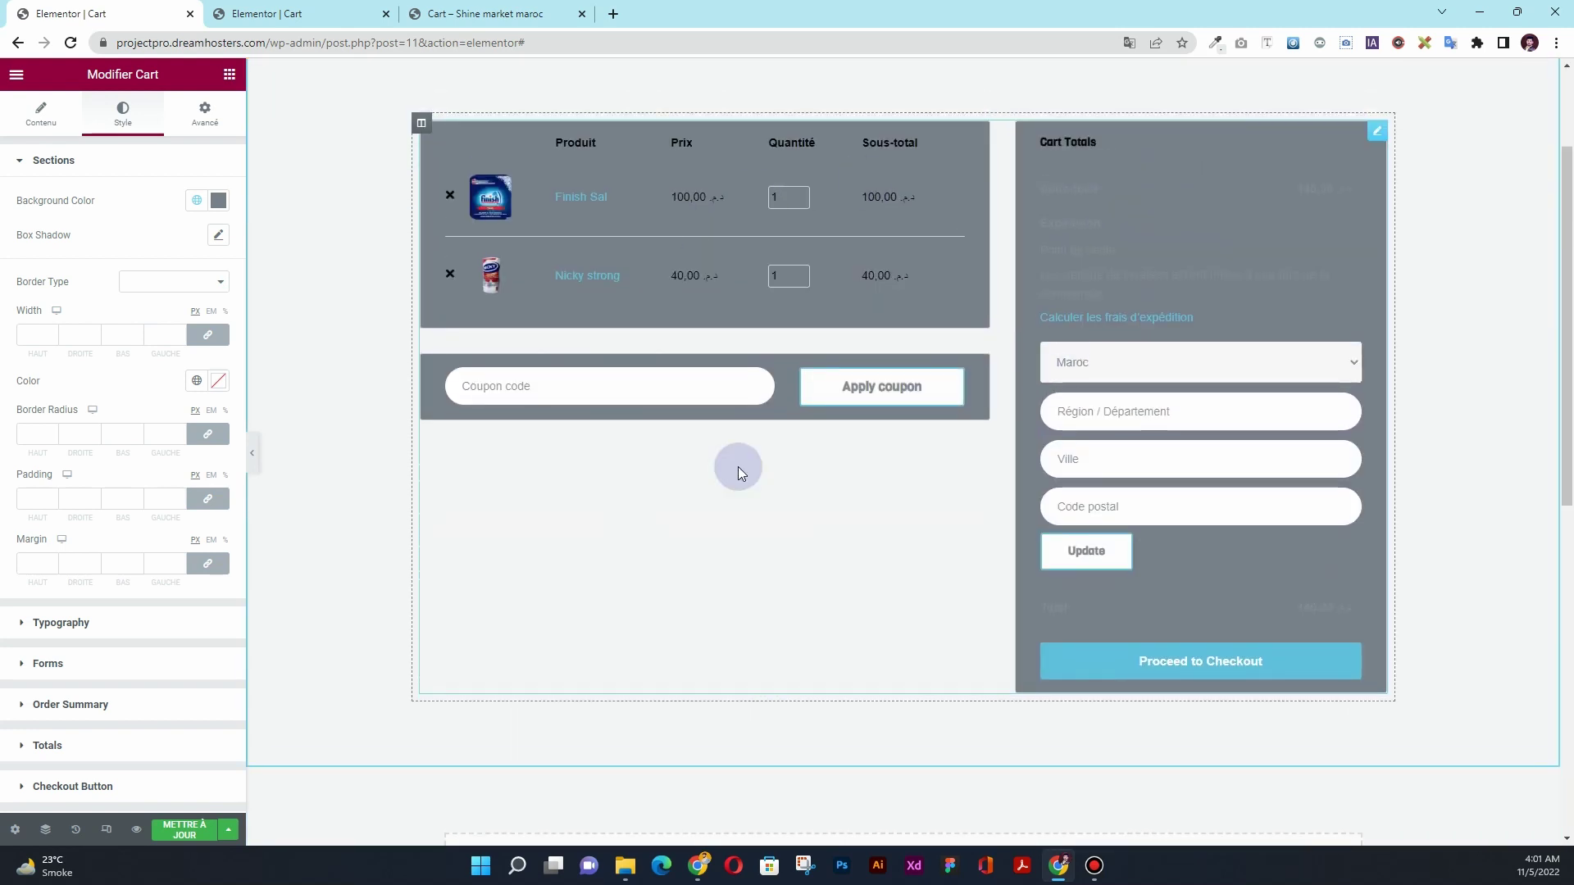
{"action": "left_click", "coordinate": [197, 200]}
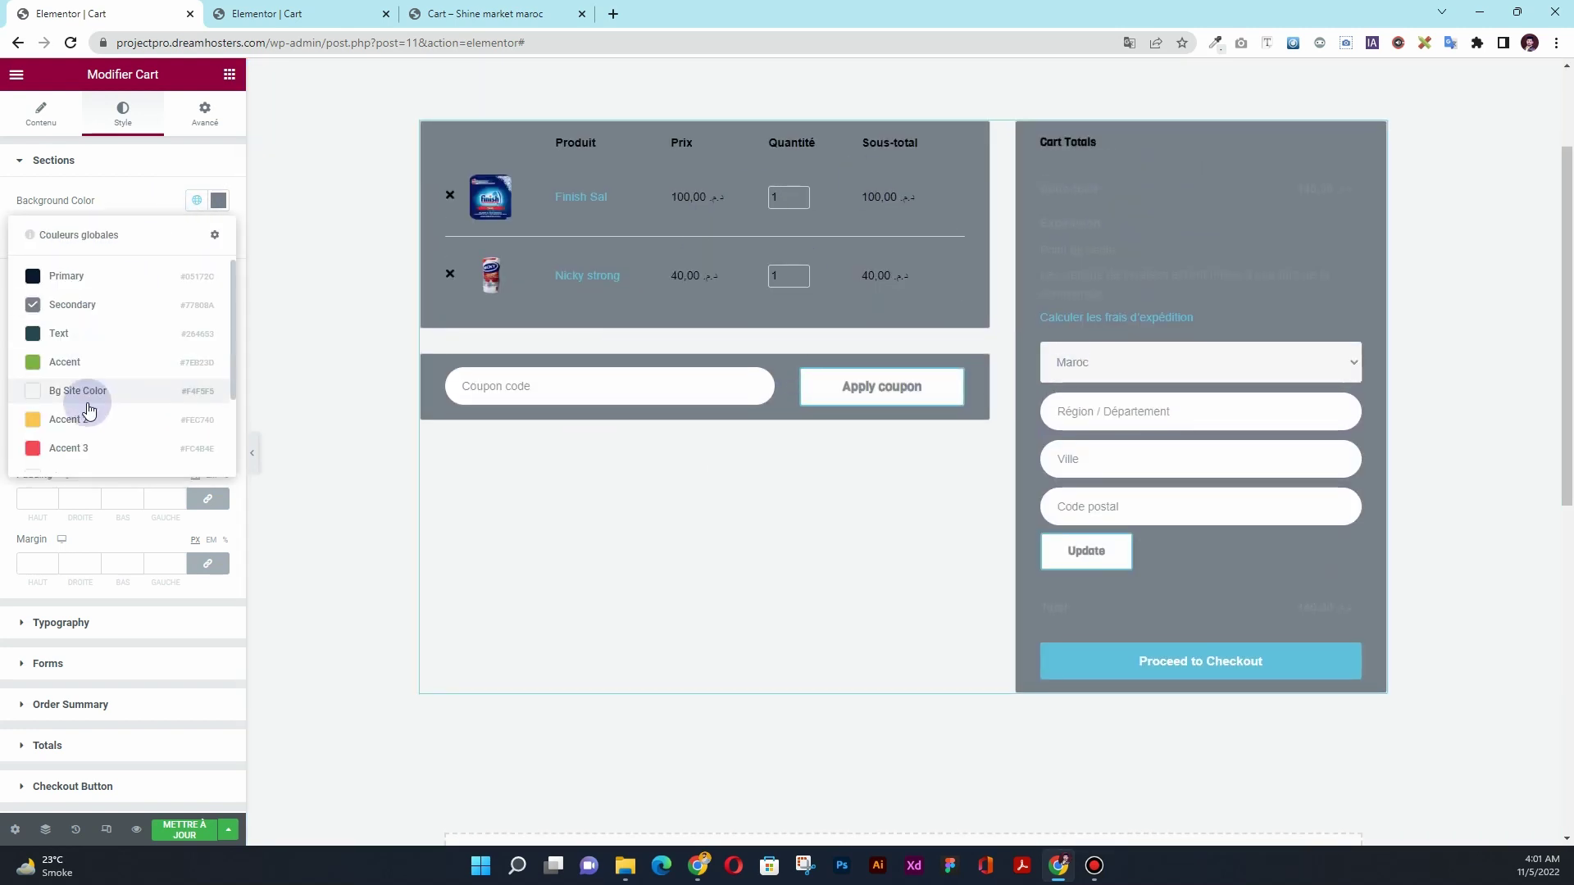
{"action": "scroll", "coordinate": [90, 414], "scroll_direction": "down", "scroll_amount": 2}
{"action": "left_click", "coordinate": [216, 200]}
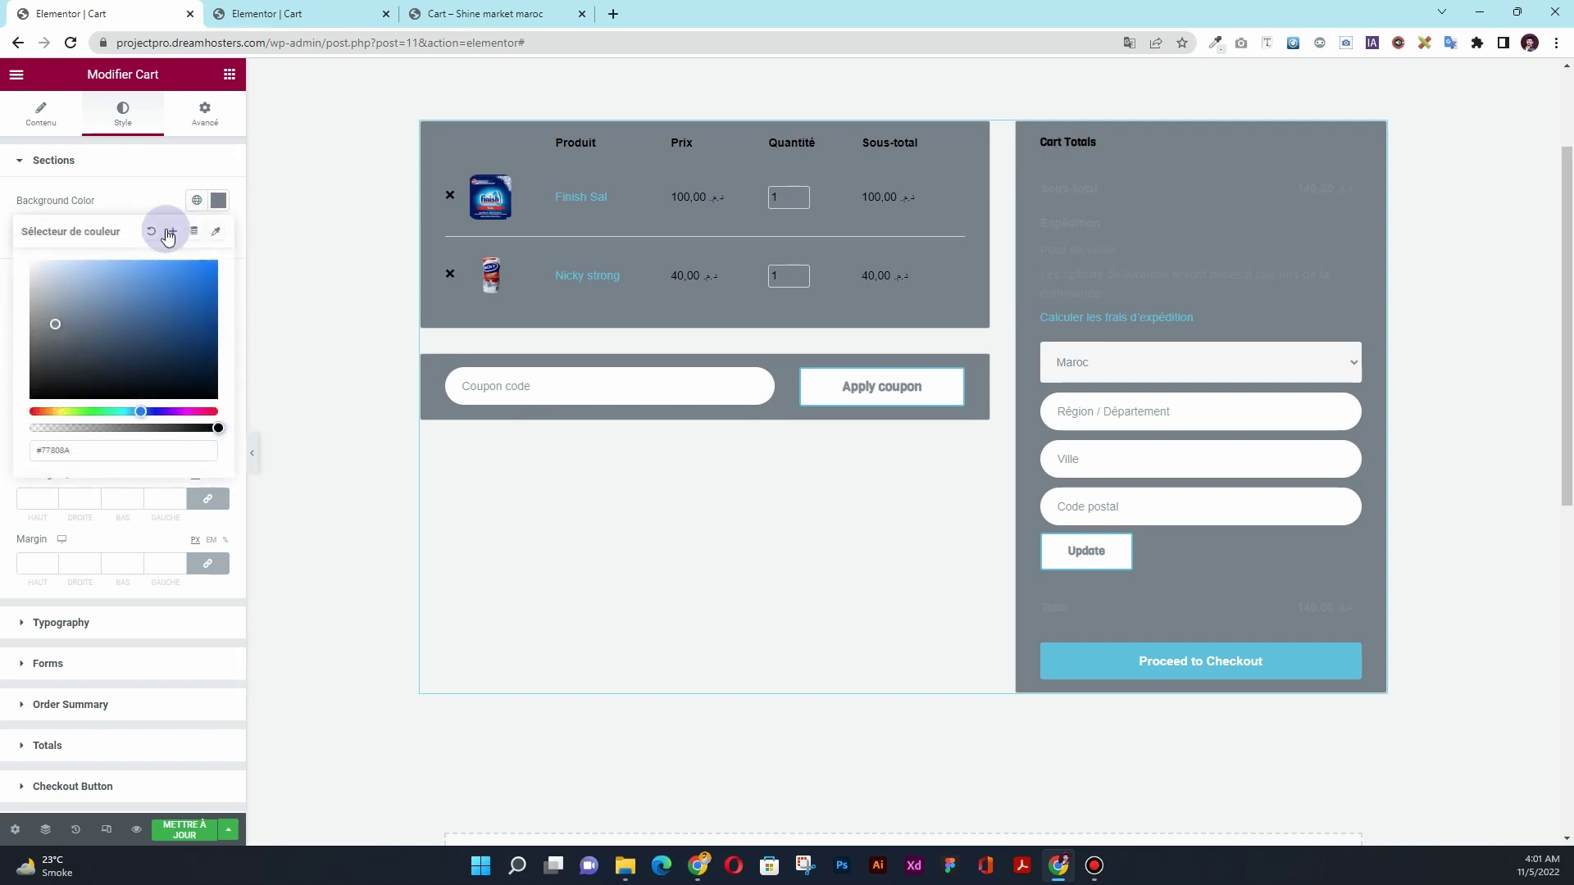
{"action": "left_click", "coordinate": [48, 260]}
{"action": "left_click", "coordinate": [14, 213]}
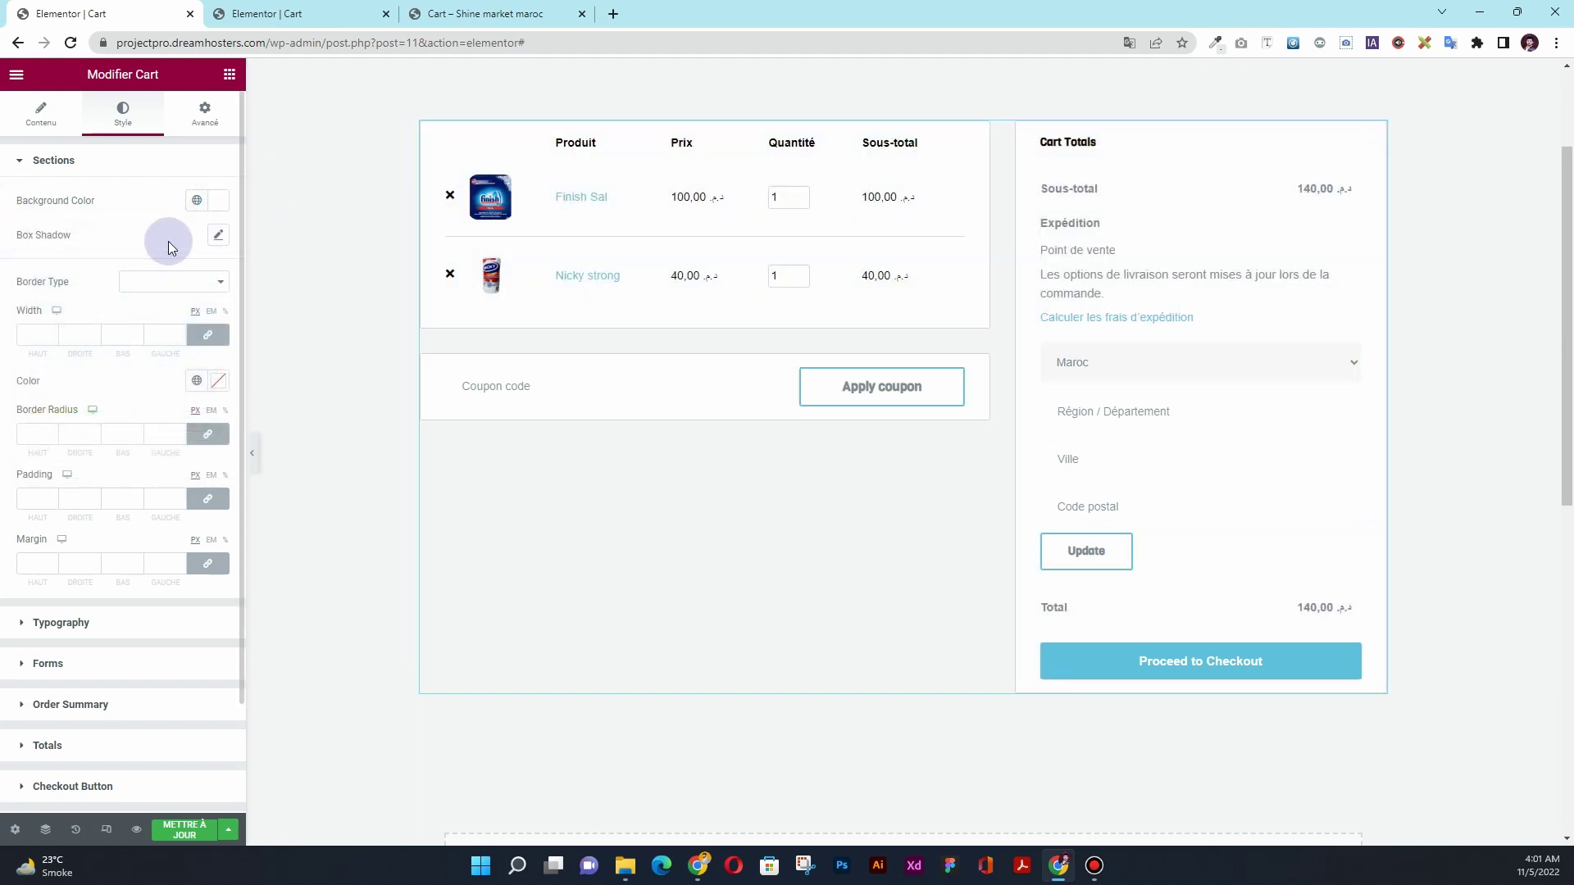
- Add a box shadow to the cart sections and set its color to black at 0.06 opacity
{"action": "left_click", "coordinate": [219, 236]}
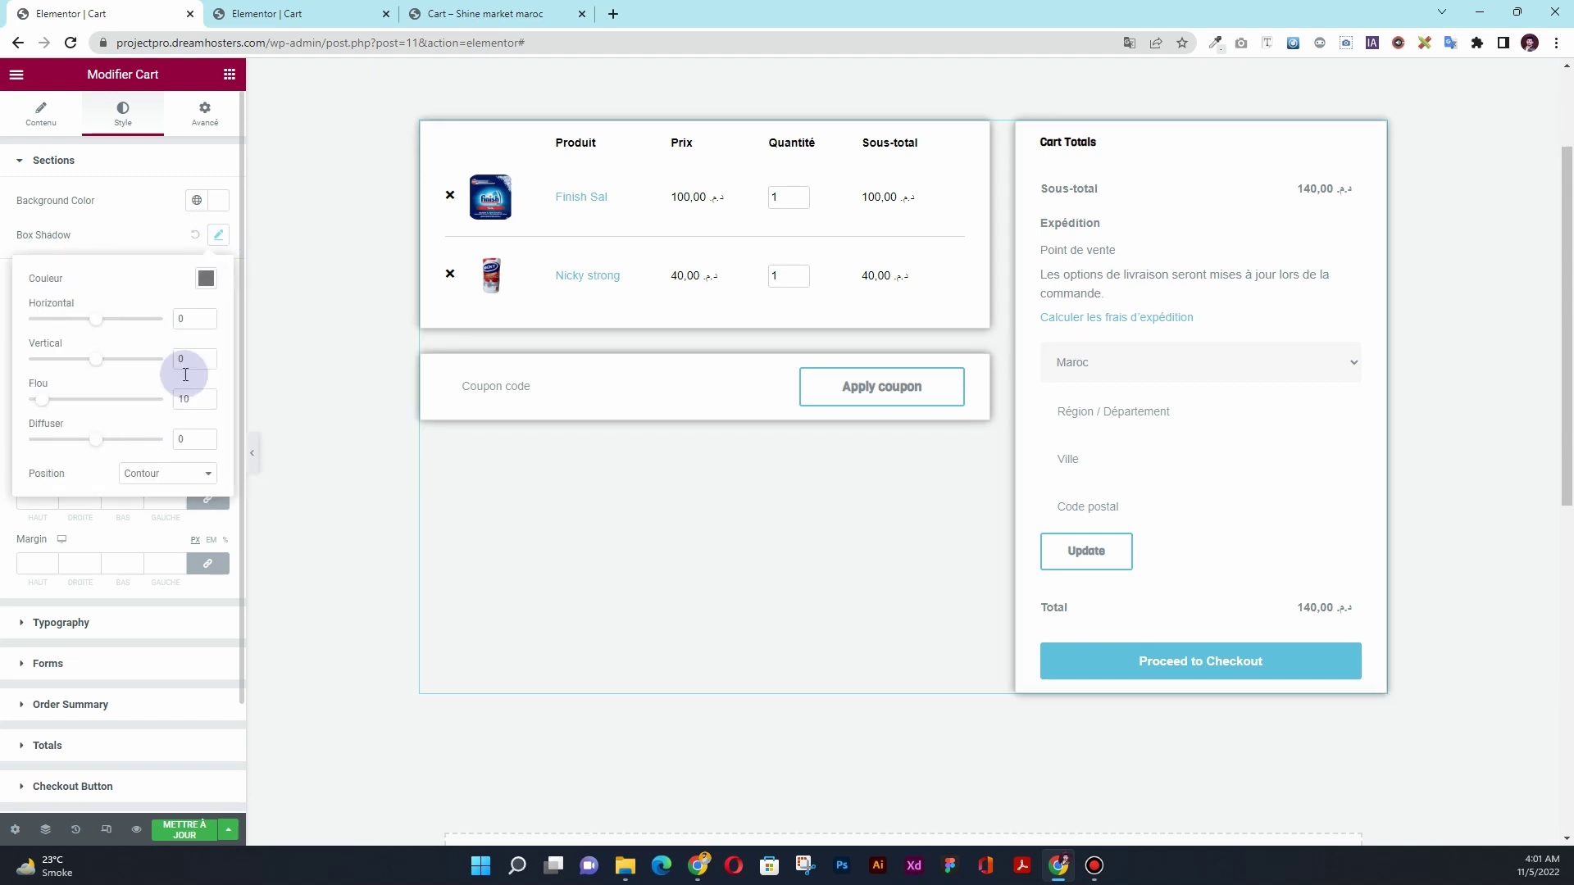
{"action": "left_click", "coordinate": [201, 284]}
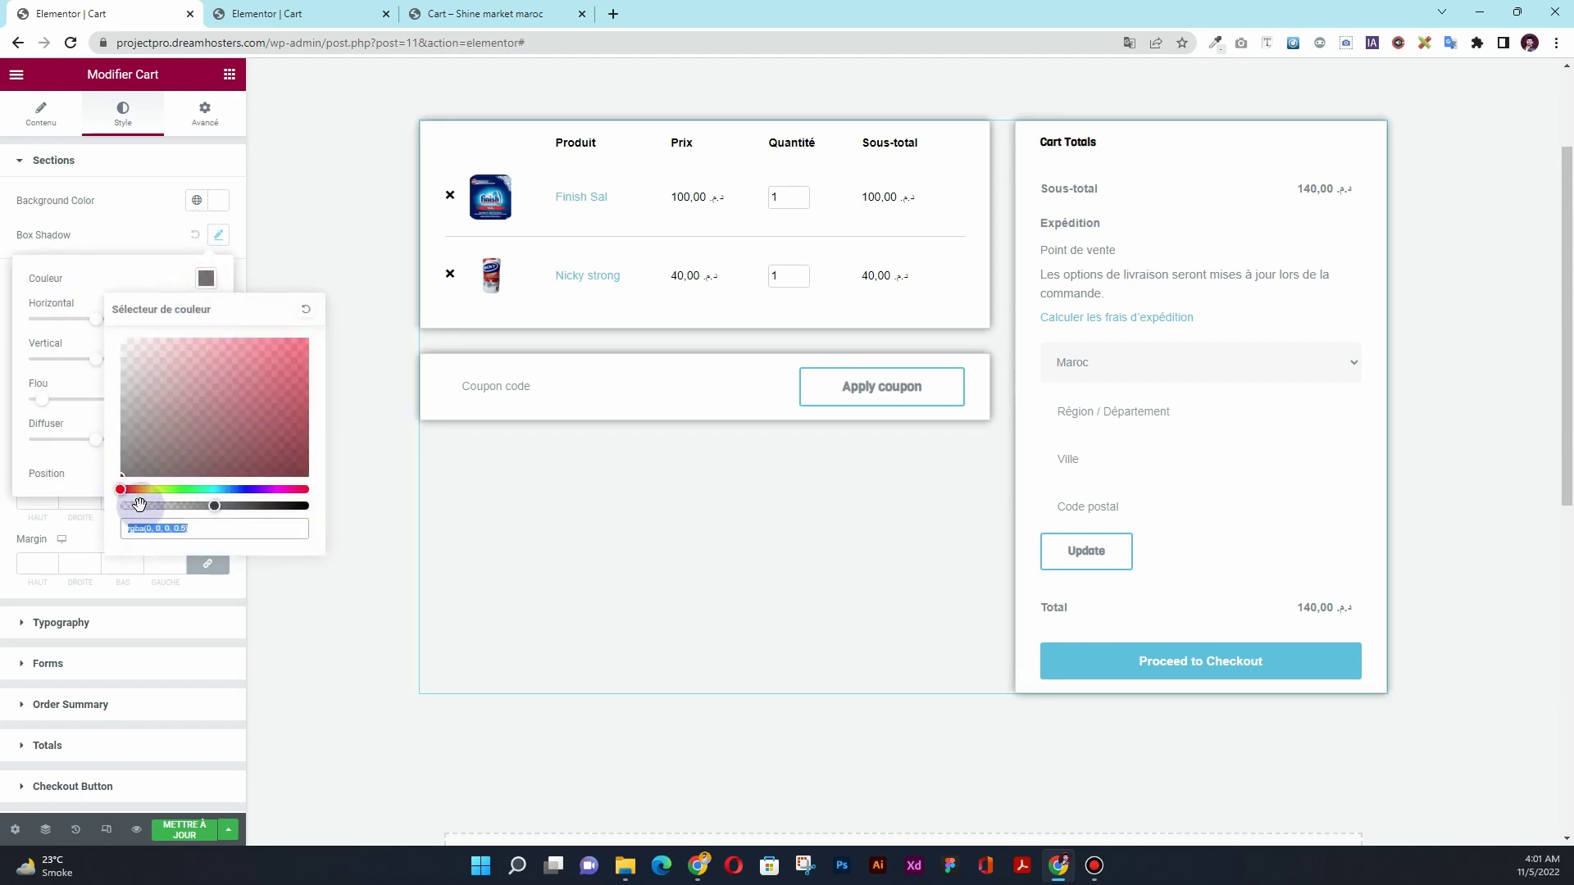
{"action": "left_click", "coordinate": [136, 506]}
{"action": "left_click_drag", "start_coordinate": [132, 506], "coordinate": [130, 506]}
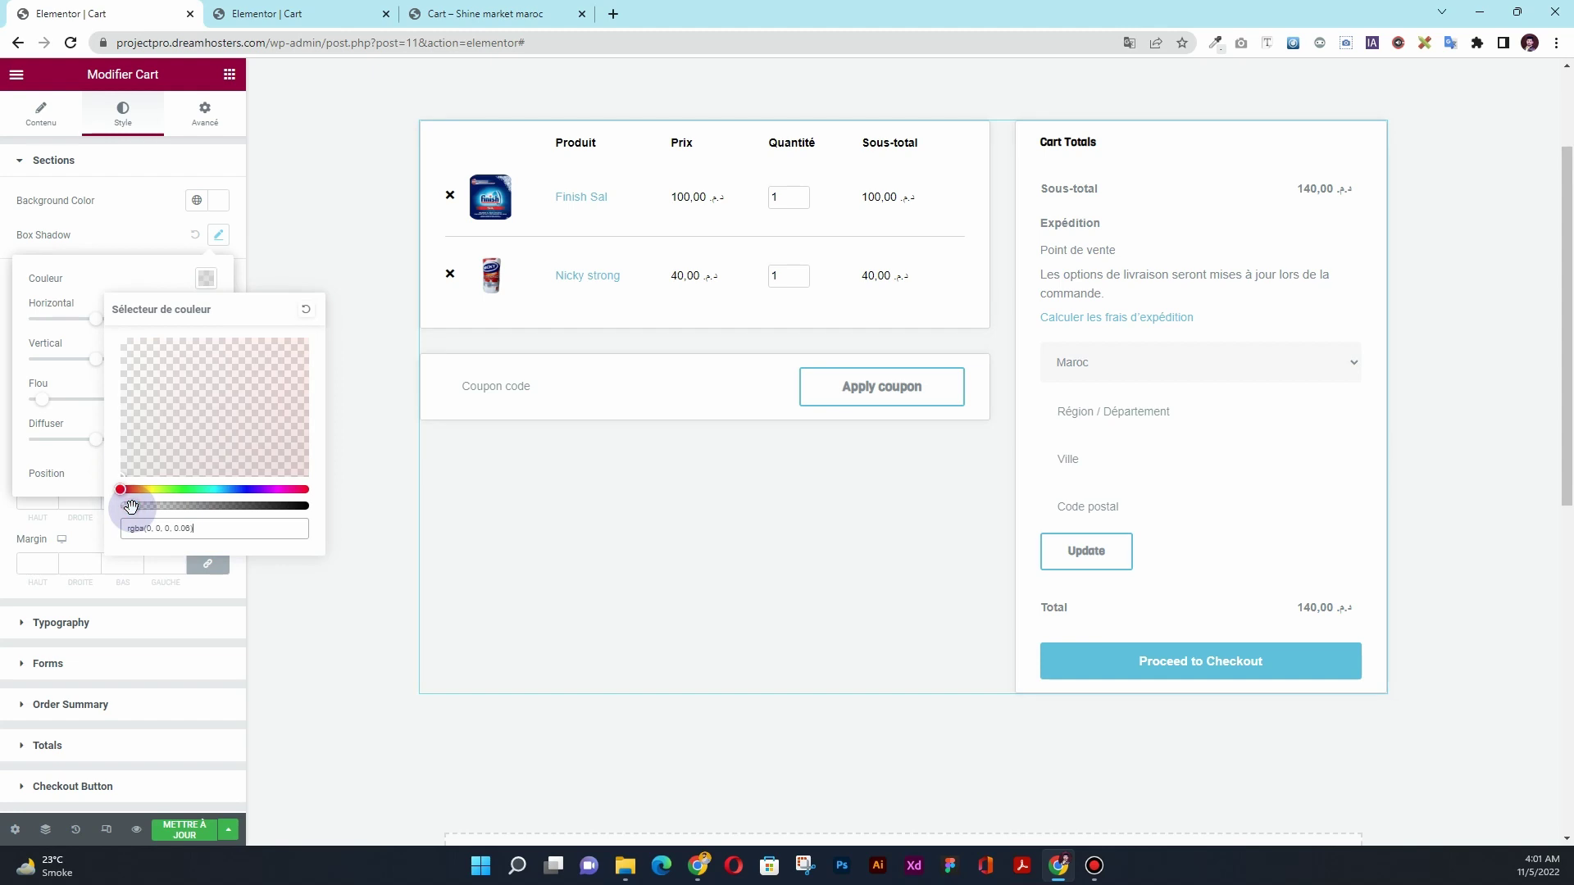
{"action": "left_click", "coordinate": [16, 238]}
{"action": "scroll", "coordinate": [778, 469], "scroll_direction": "down", "scroll_amount": 4}
{"action": "scroll", "coordinate": [778, 469], "scroll_direction": "up", "scroll_amount": 3}
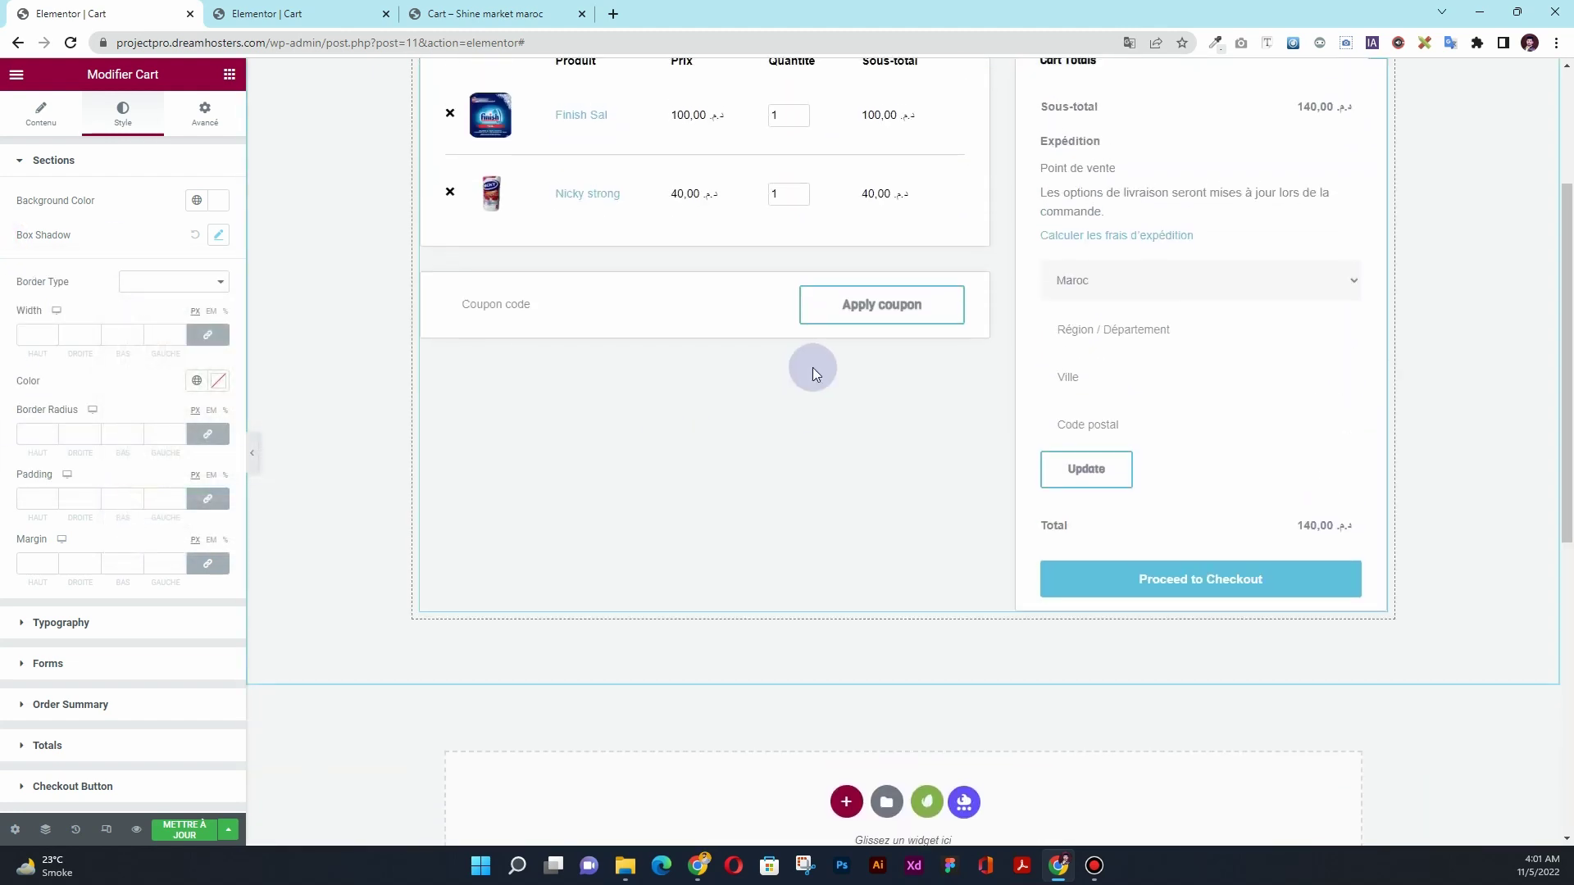
- Give the cart sections a Solid border, try larger widths up to 6 px, and set all sides to 2 px
{"action": "left_click", "coordinate": [195, 288]}
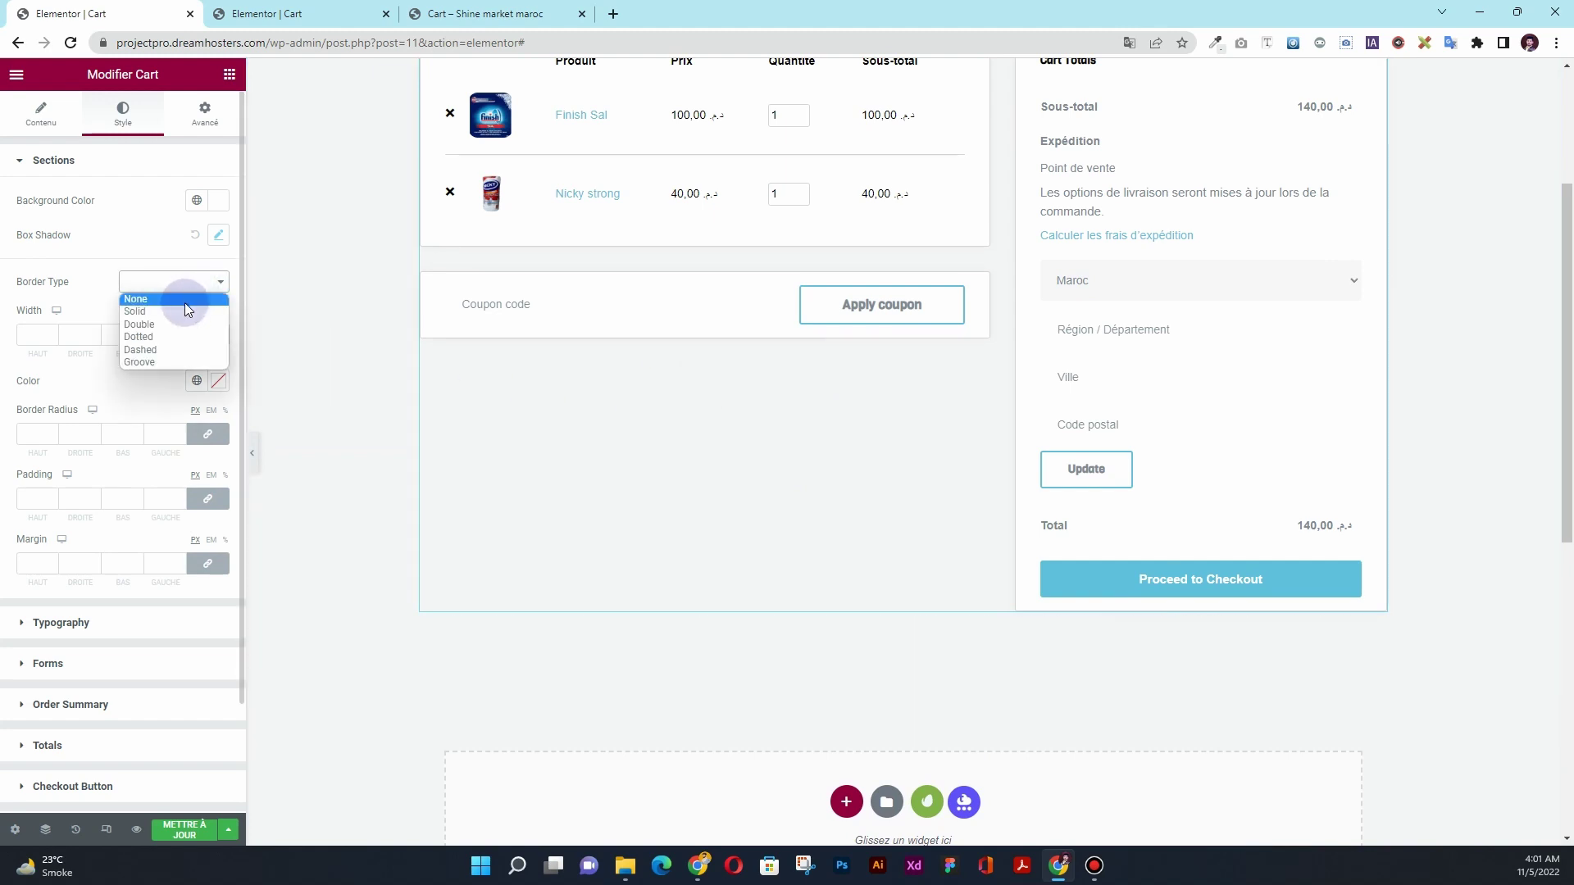
{"action": "left_click", "coordinate": [178, 310]}
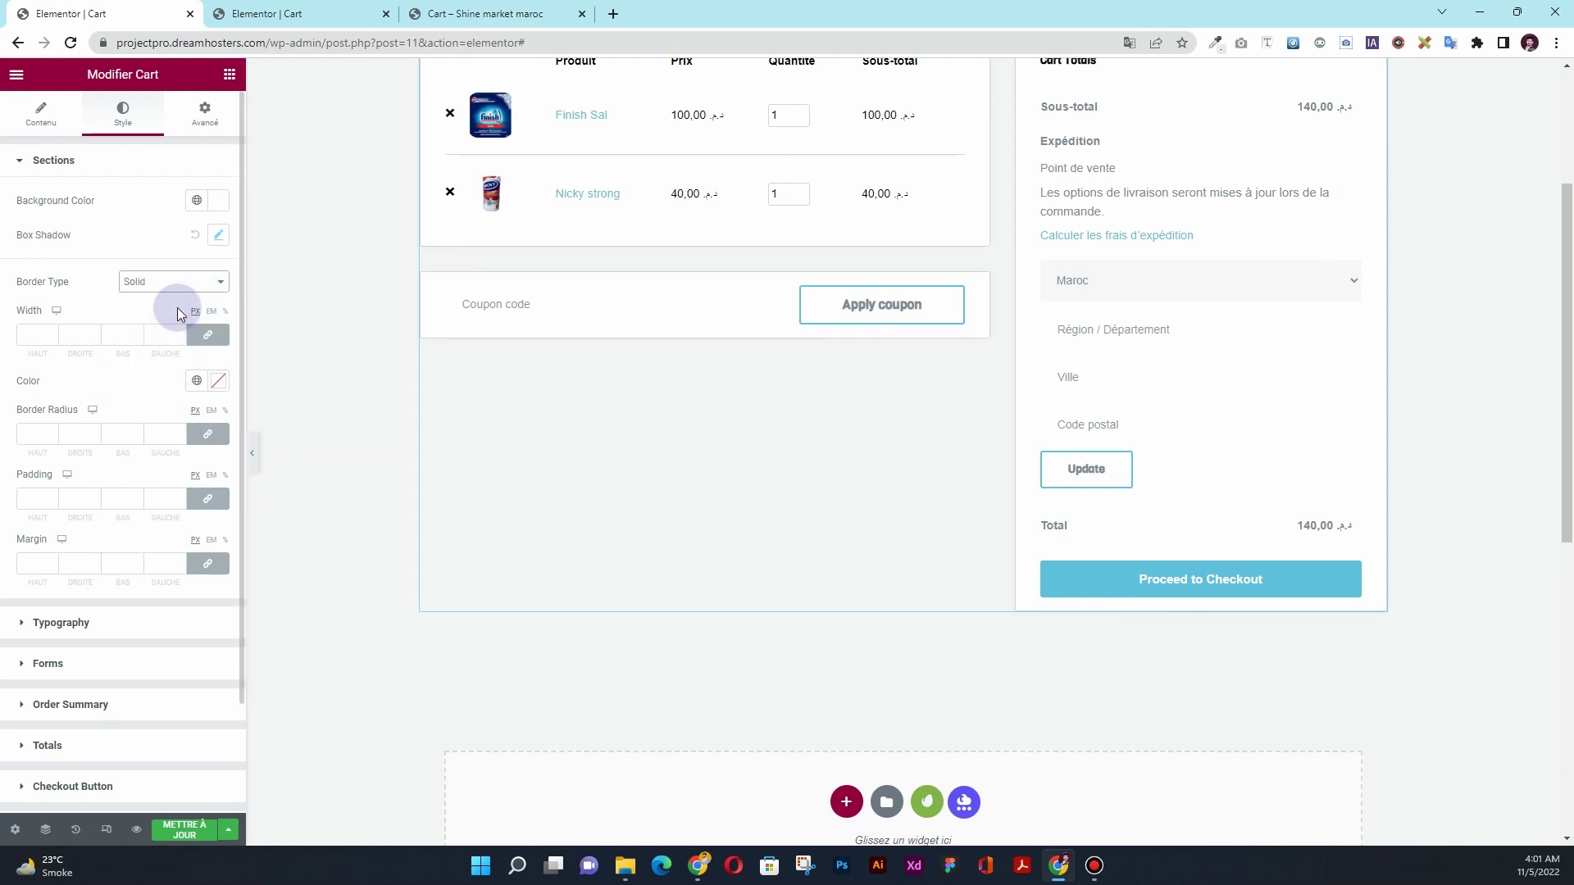
{"action": "left_click", "coordinate": [53, 337]}
{"action": "left_click", "coordinate": [52, 332]}
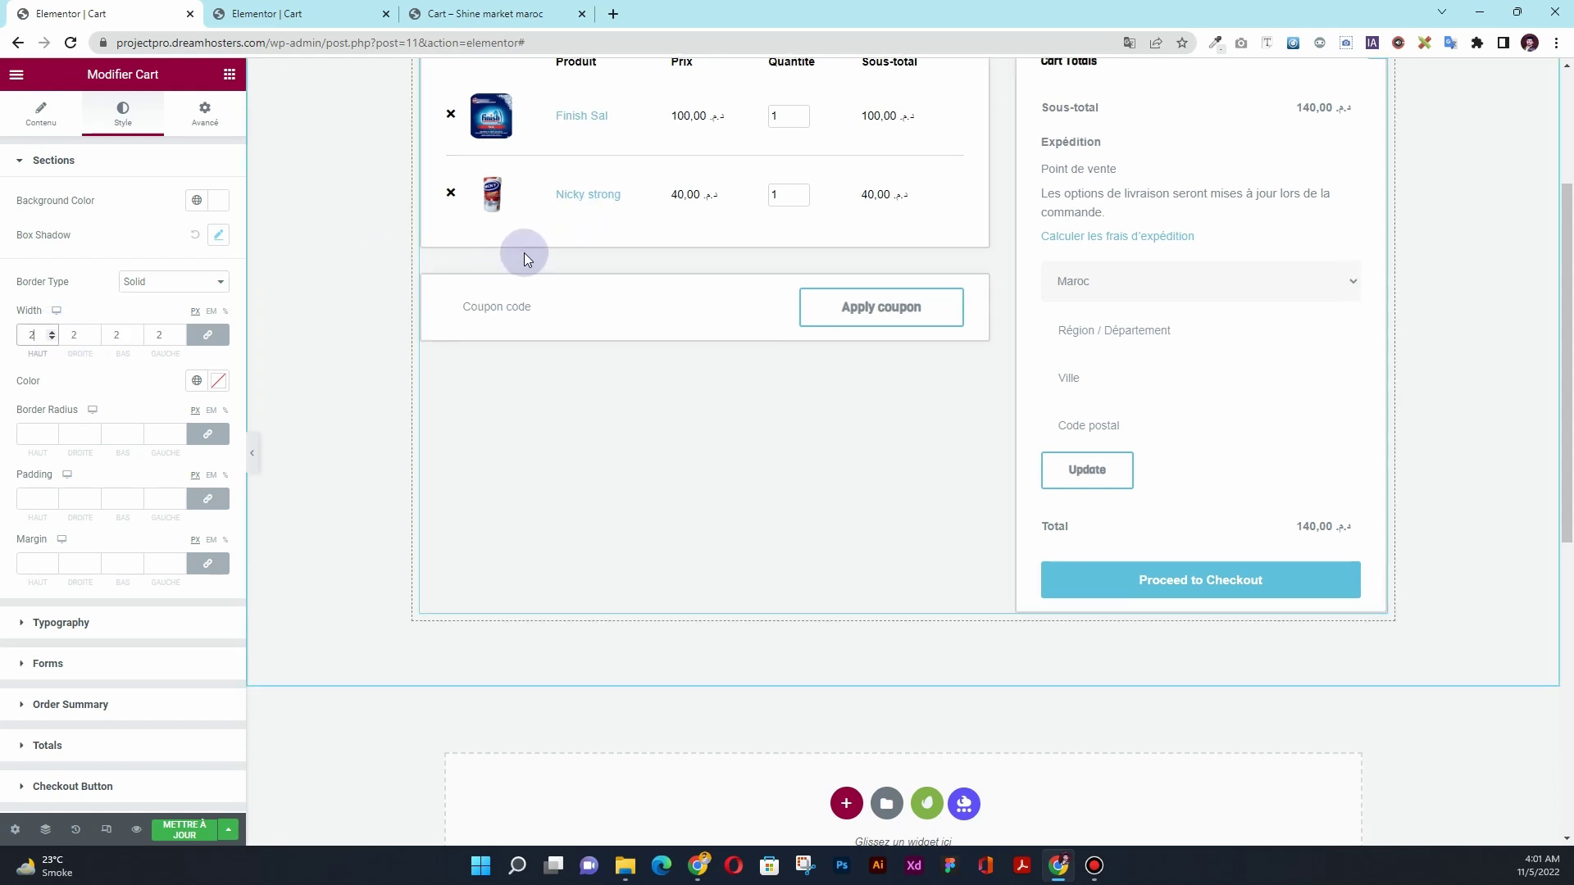
{"action": "double_click", "coordinate": [181, 332]}
{"action": "double_click", "coordinate": [180, 331]}
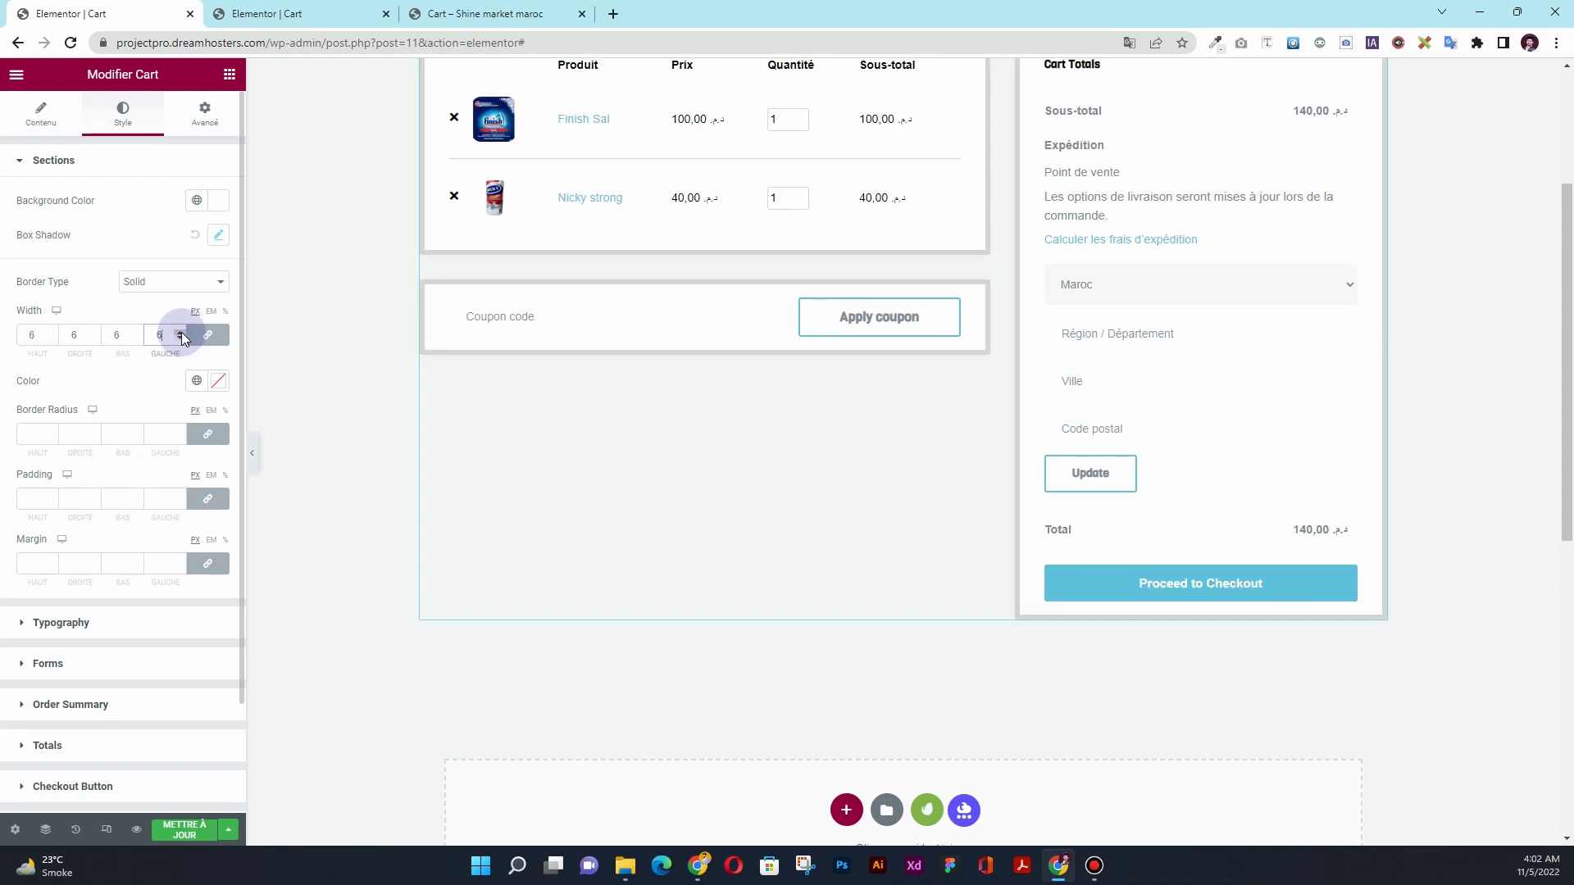
{"action": "left_click", "coordinate": [181, 337]}
{"action": "left_click", "coordinate": [180, 338]}
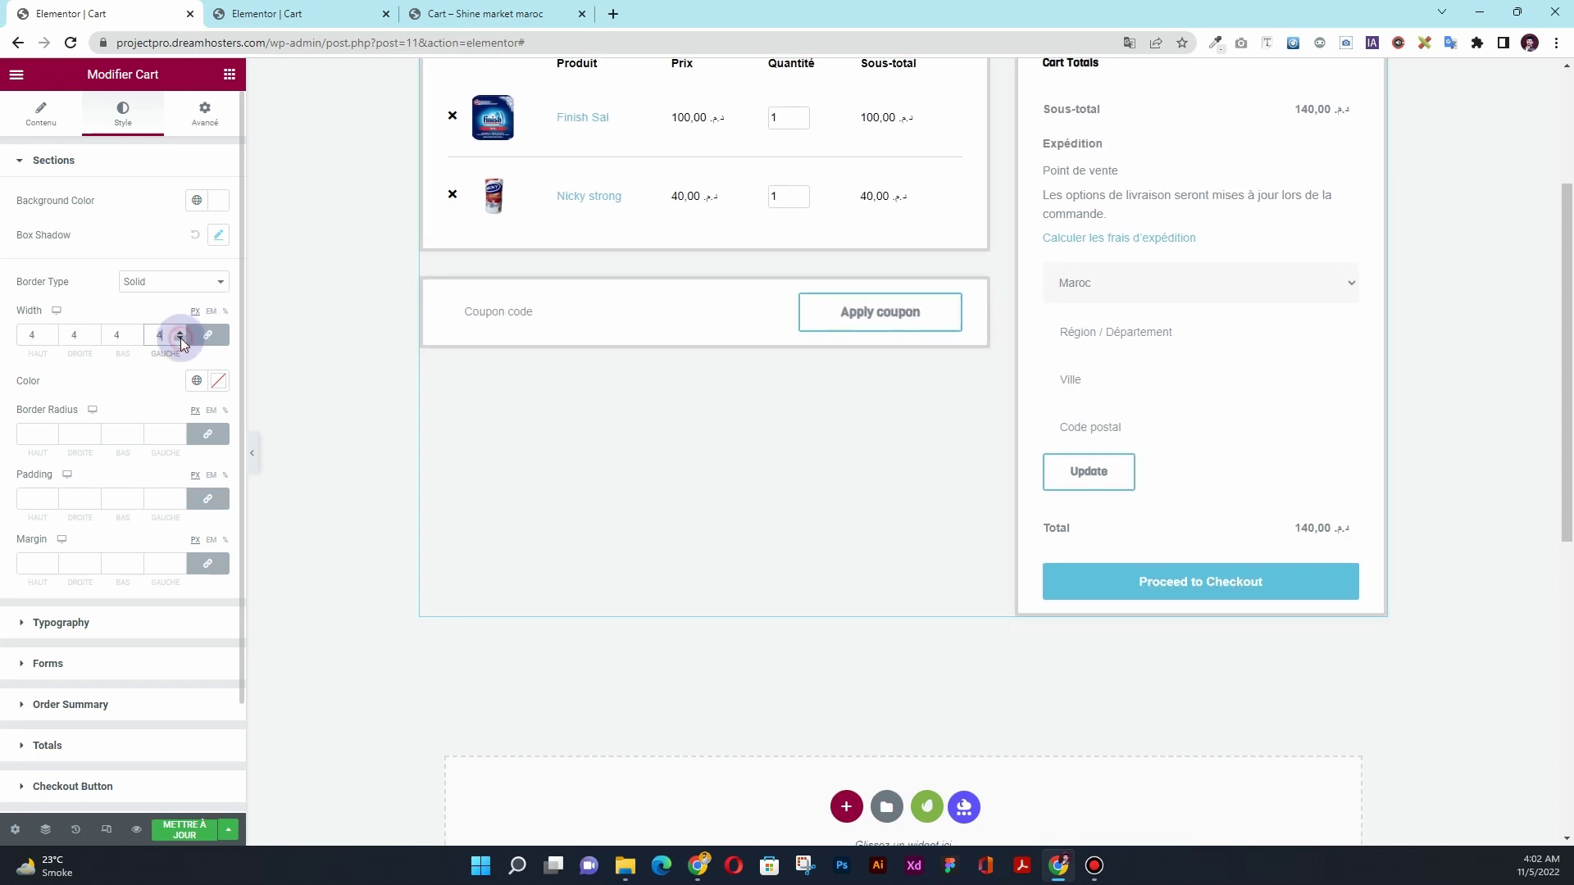
{"action": "double_click", "coordinate": [180, 338]}
{"action": "left_click", "coordinate": [168, 337]}
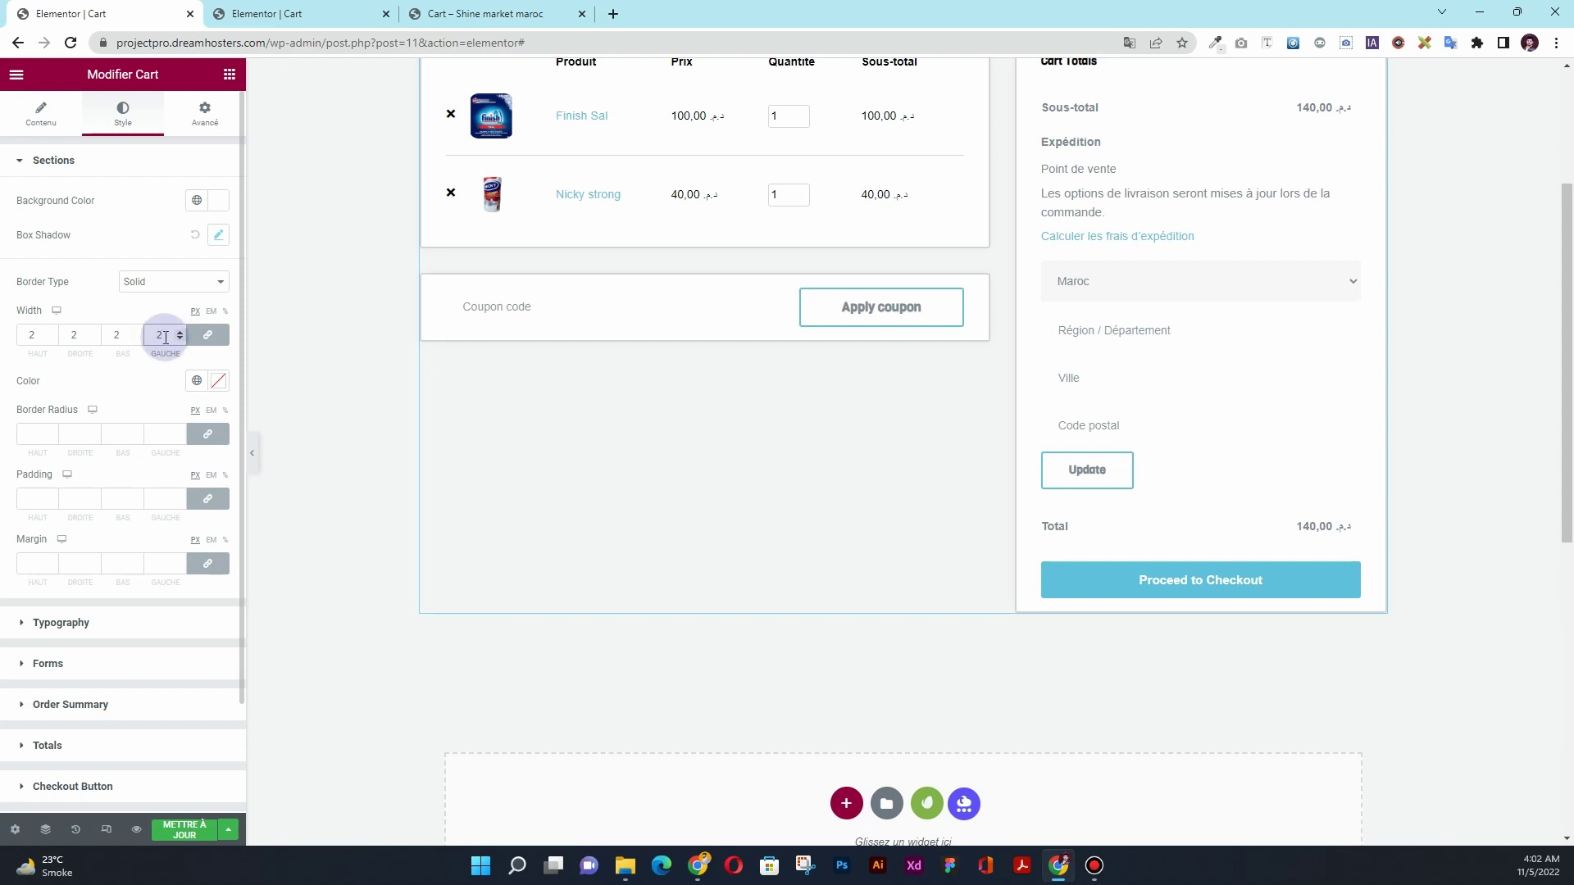
- Set the sections' border color to the nearly transparent black #0201011A
{"action": "left_click", "coordinate": [217, 381]}
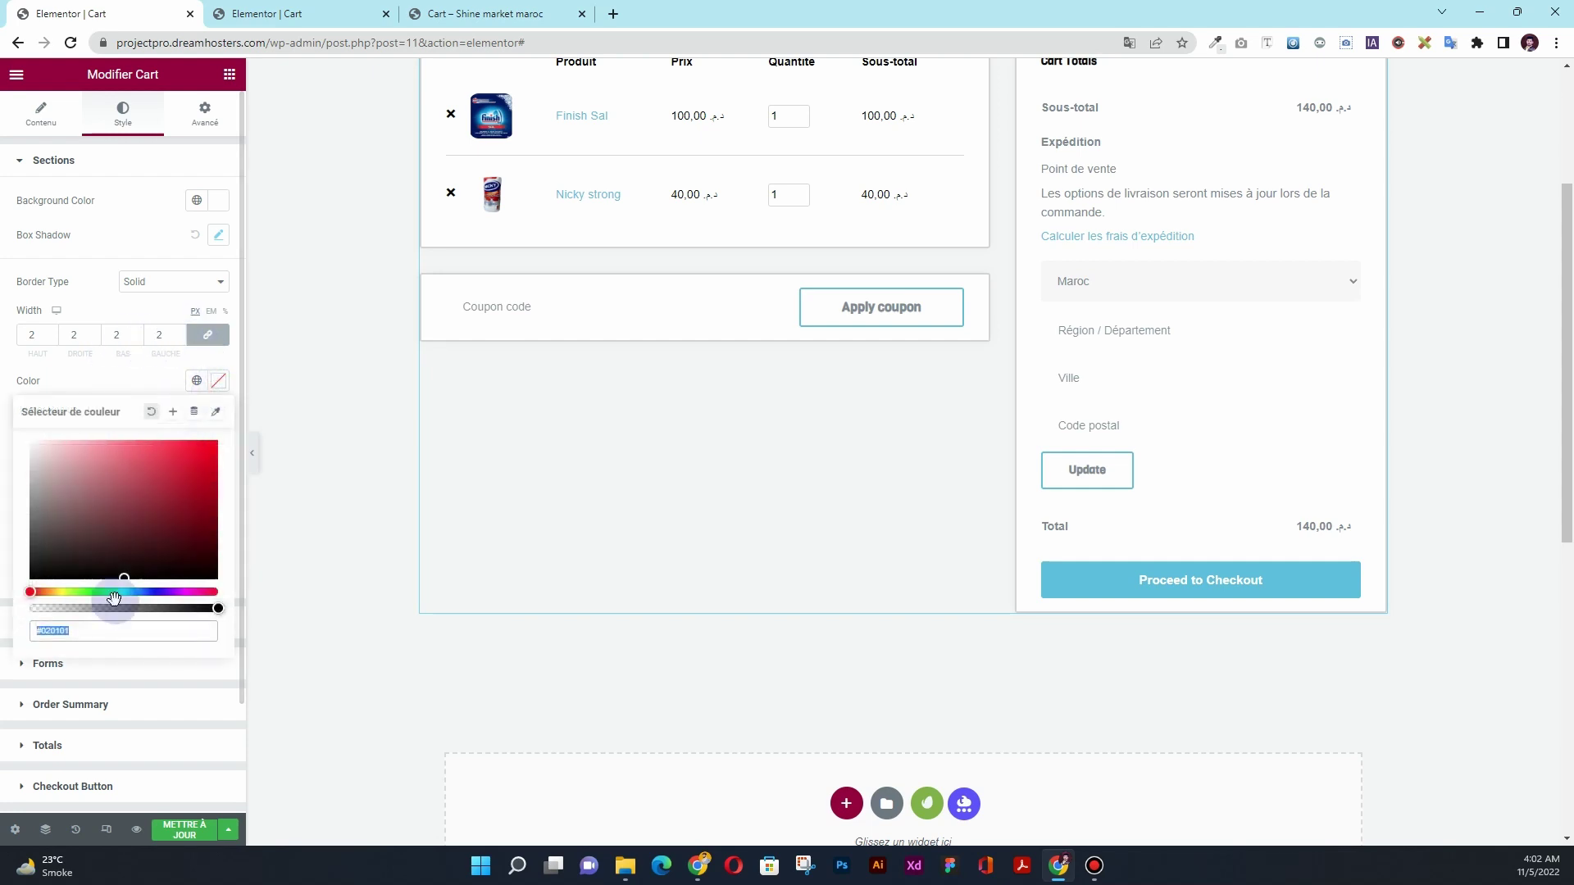
{"action": "left_click", "coordinate": [48, 607]}
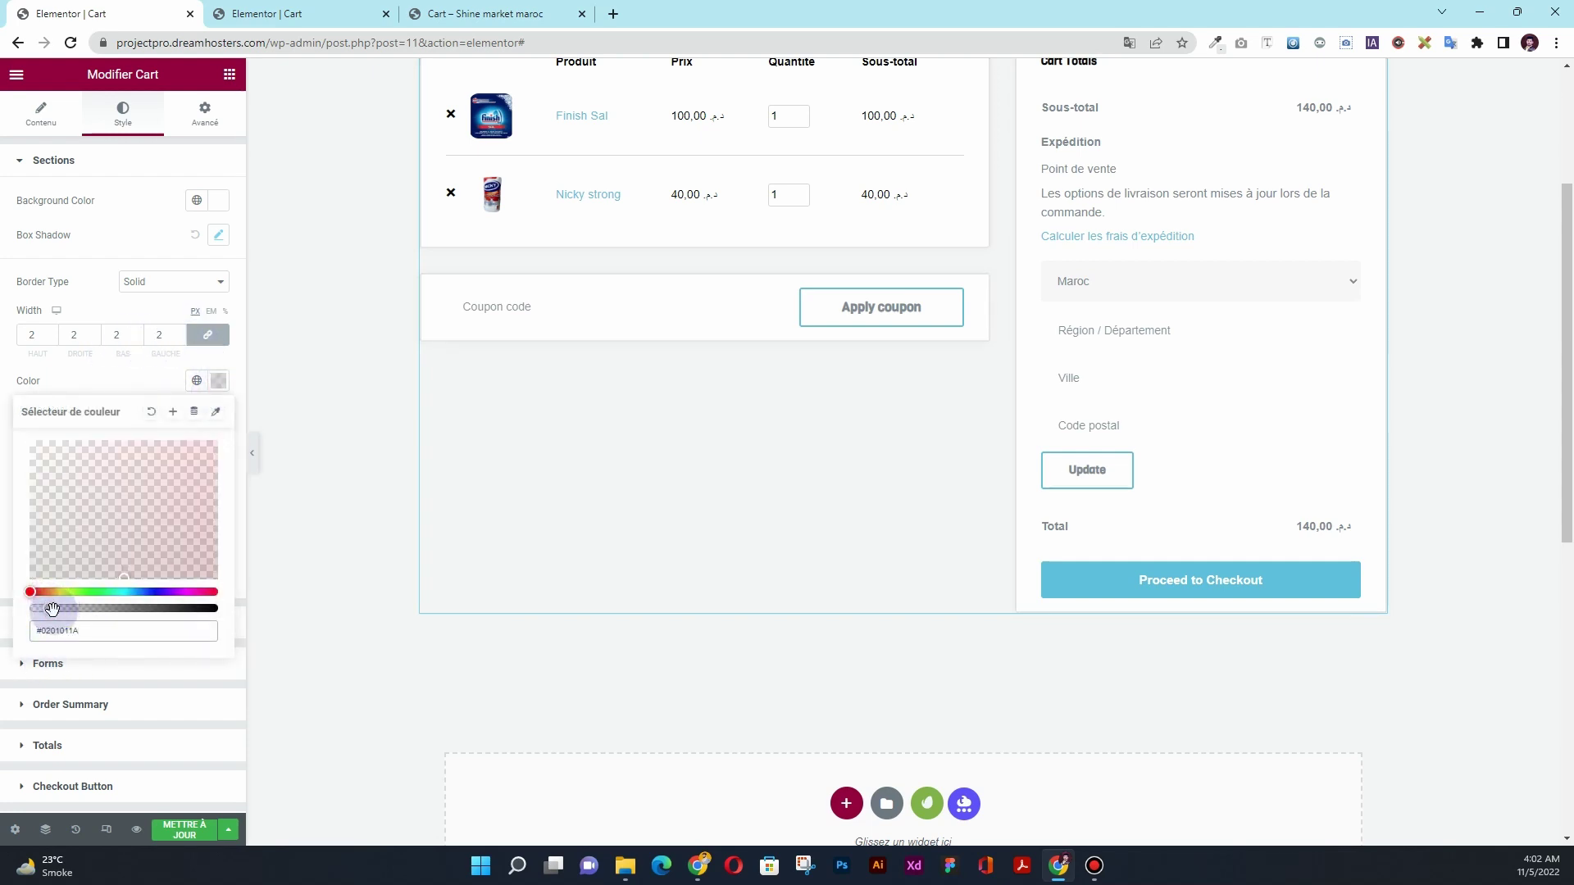
{"action": "left_click", "coordinate": [97, 381]}
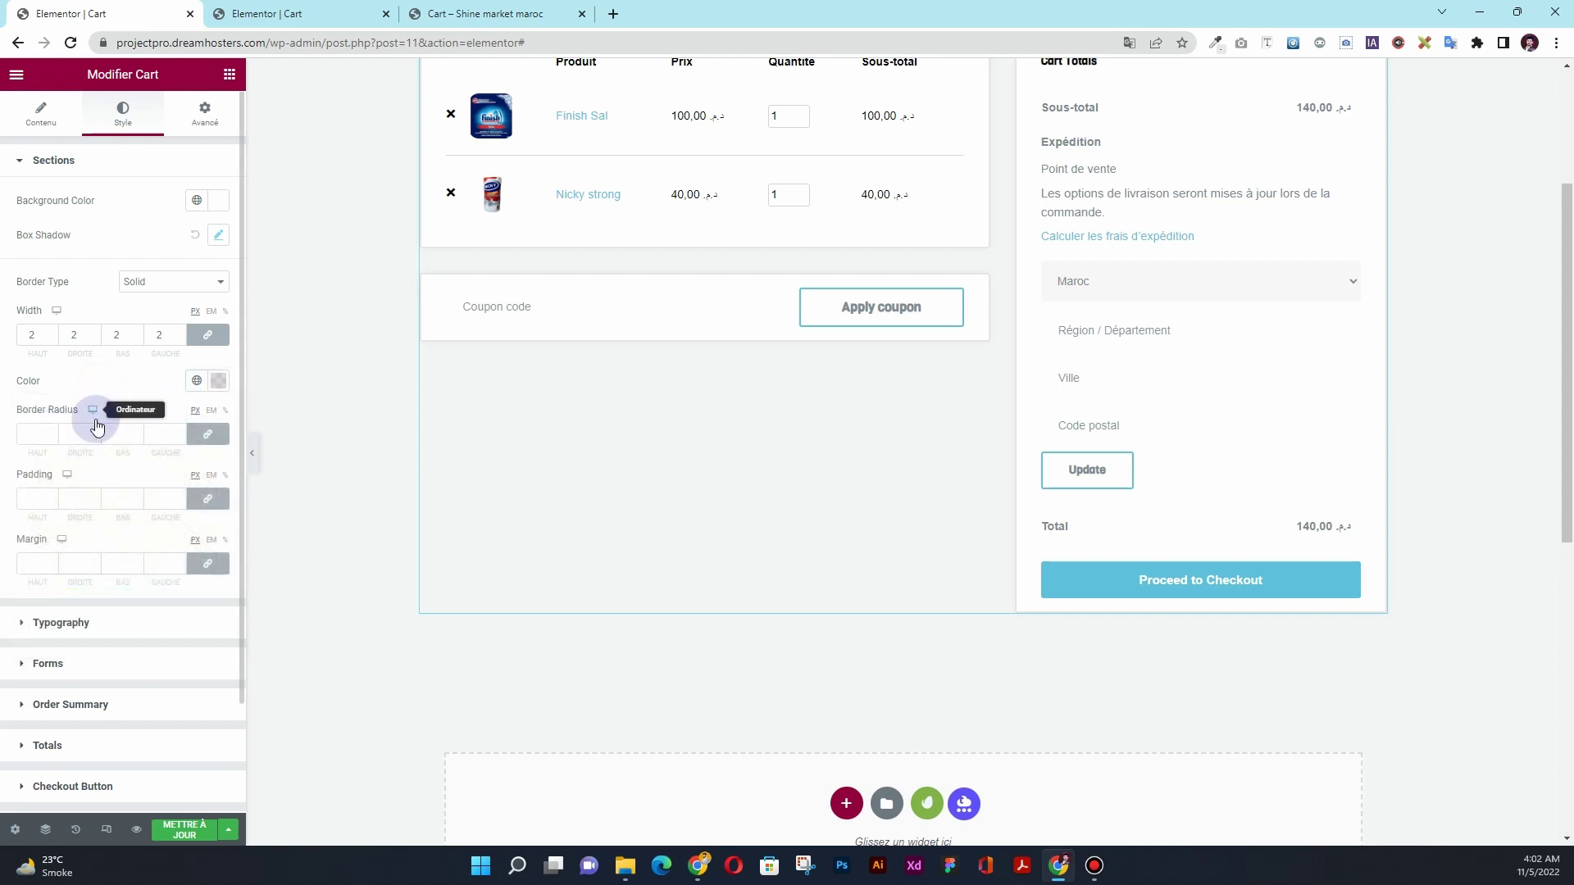
- Round the cart sections with a border radius of 40 px on all corners
{"action": "scroll", "coordinate": [359, 382], "scroll_direction": "up", "scroll_amount": 2}
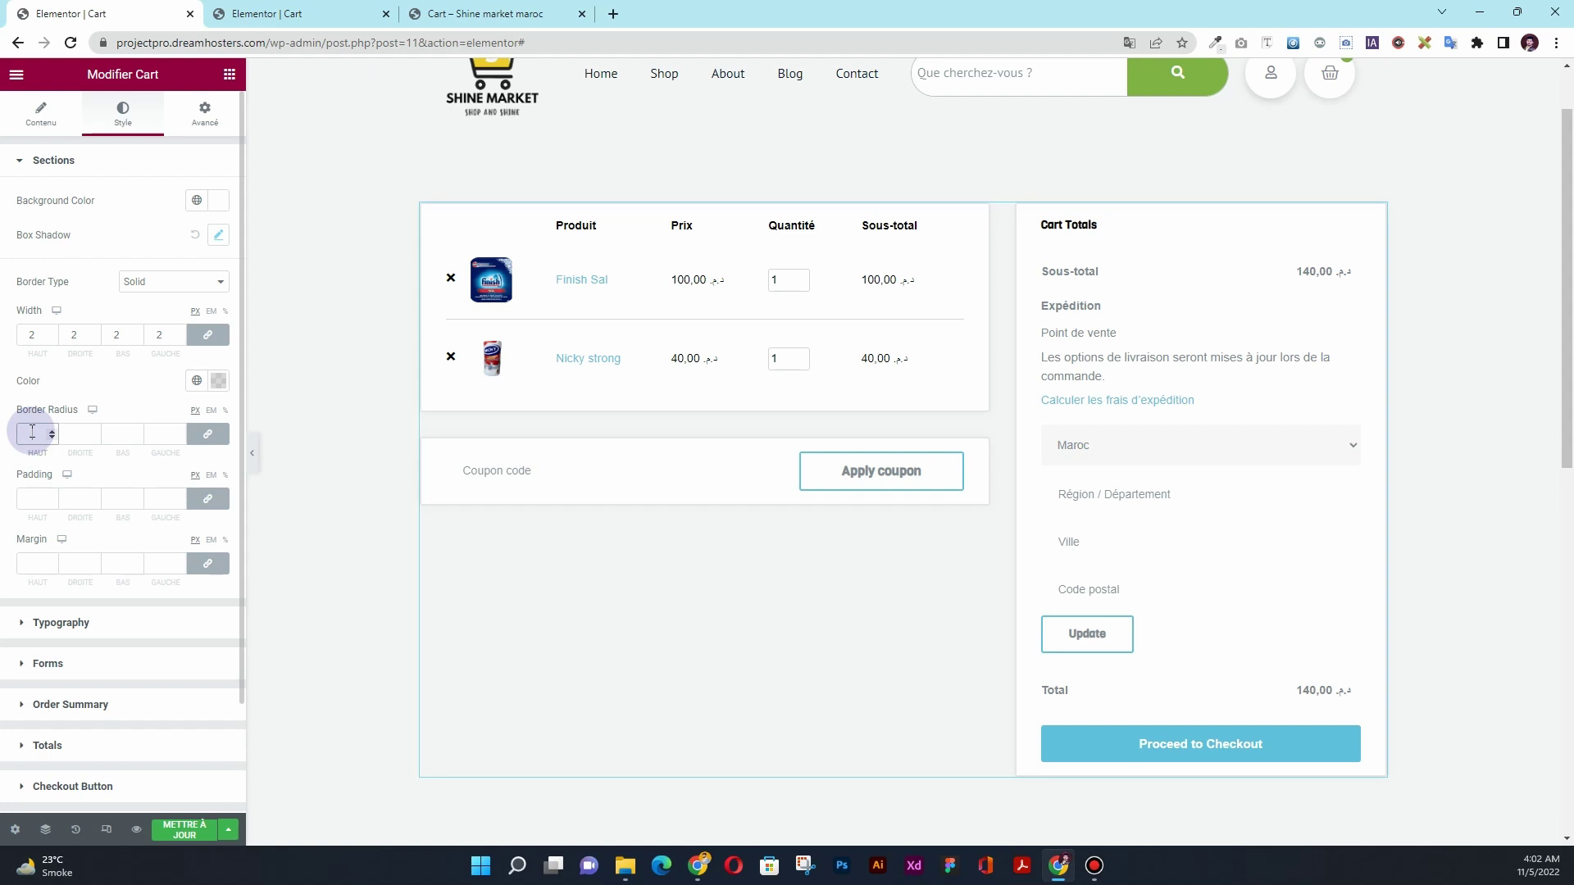
{"action": "left_click", "coordinate": [32, 432]}
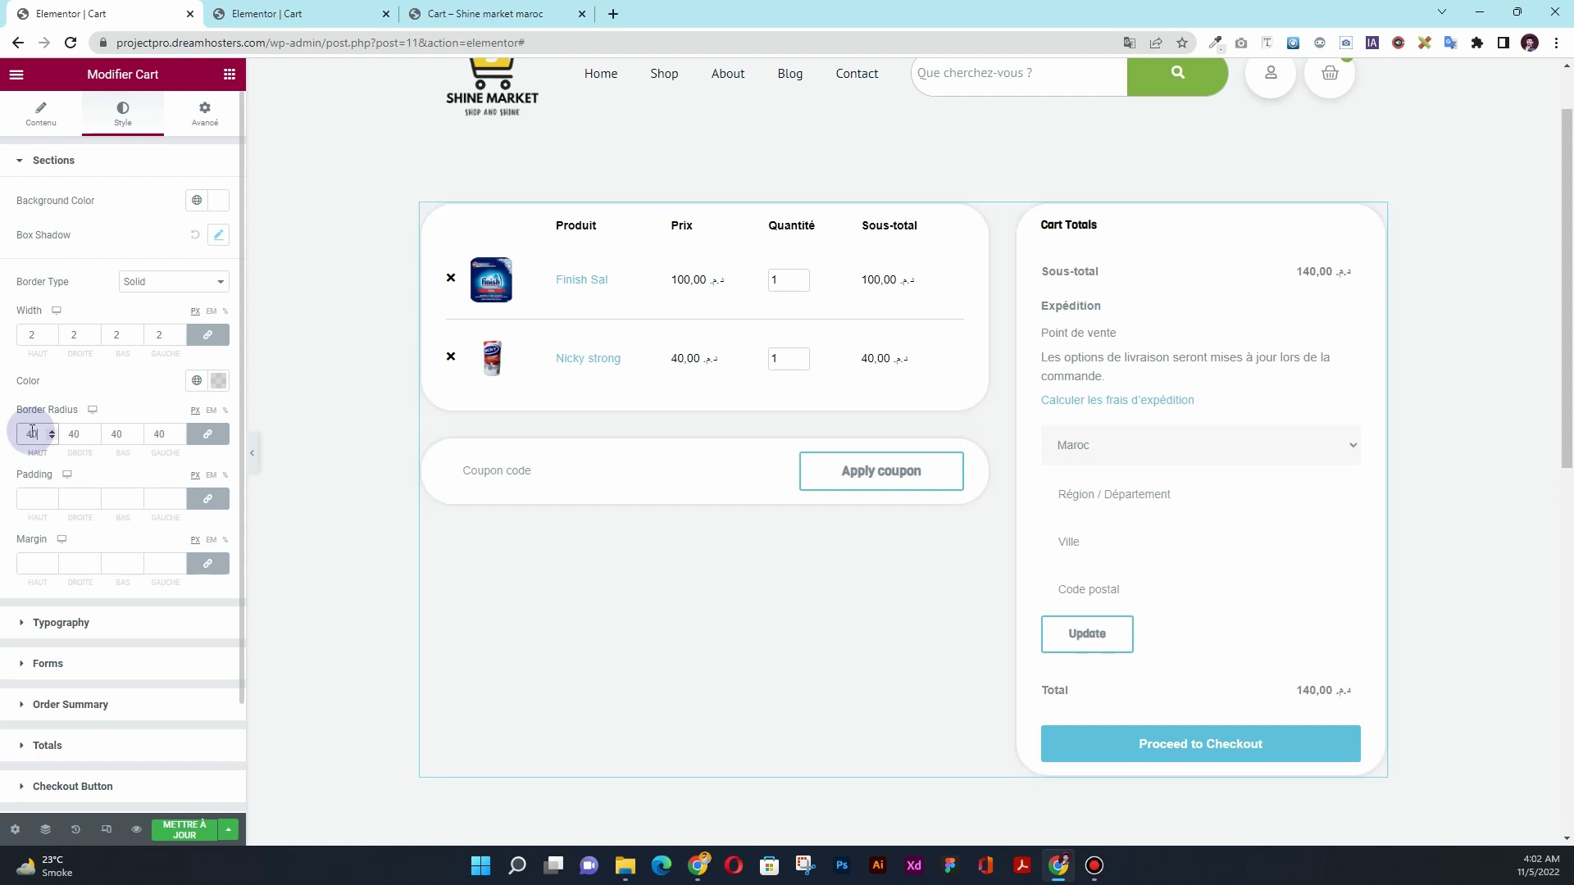
{"action": "type", "text": "40"}
{"action": "scroll", "coordinate": [1444, 213], "scroll_direction": "down", "scroll_amount": 2}
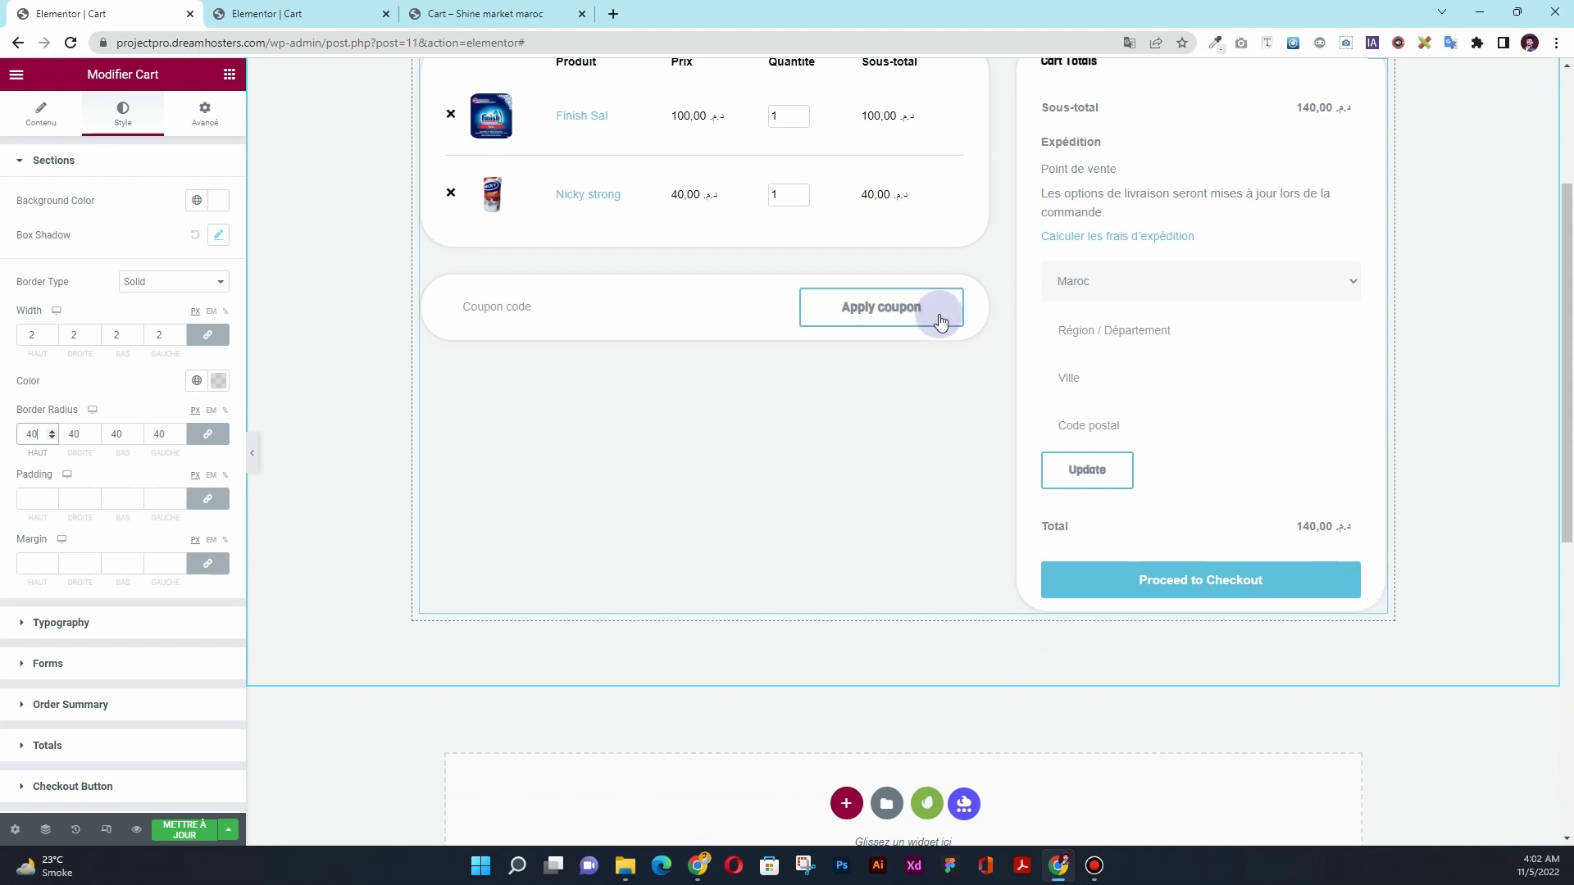
{"action": "left_click", "coordinate": [34, 499]}
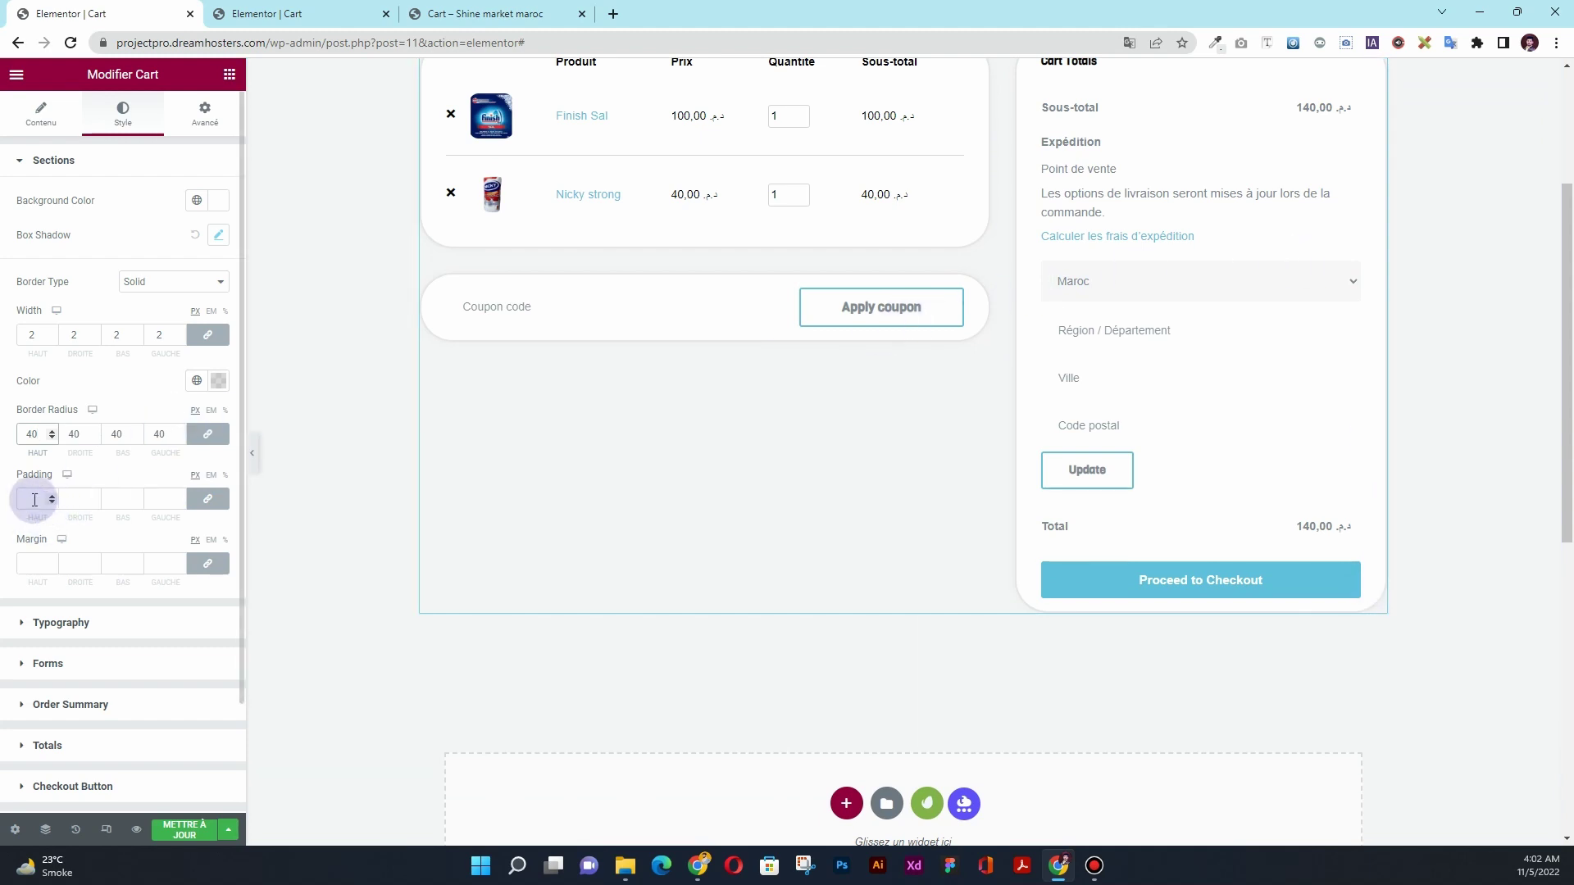
{"action": "left_click", "coordinate": [47, 572]}
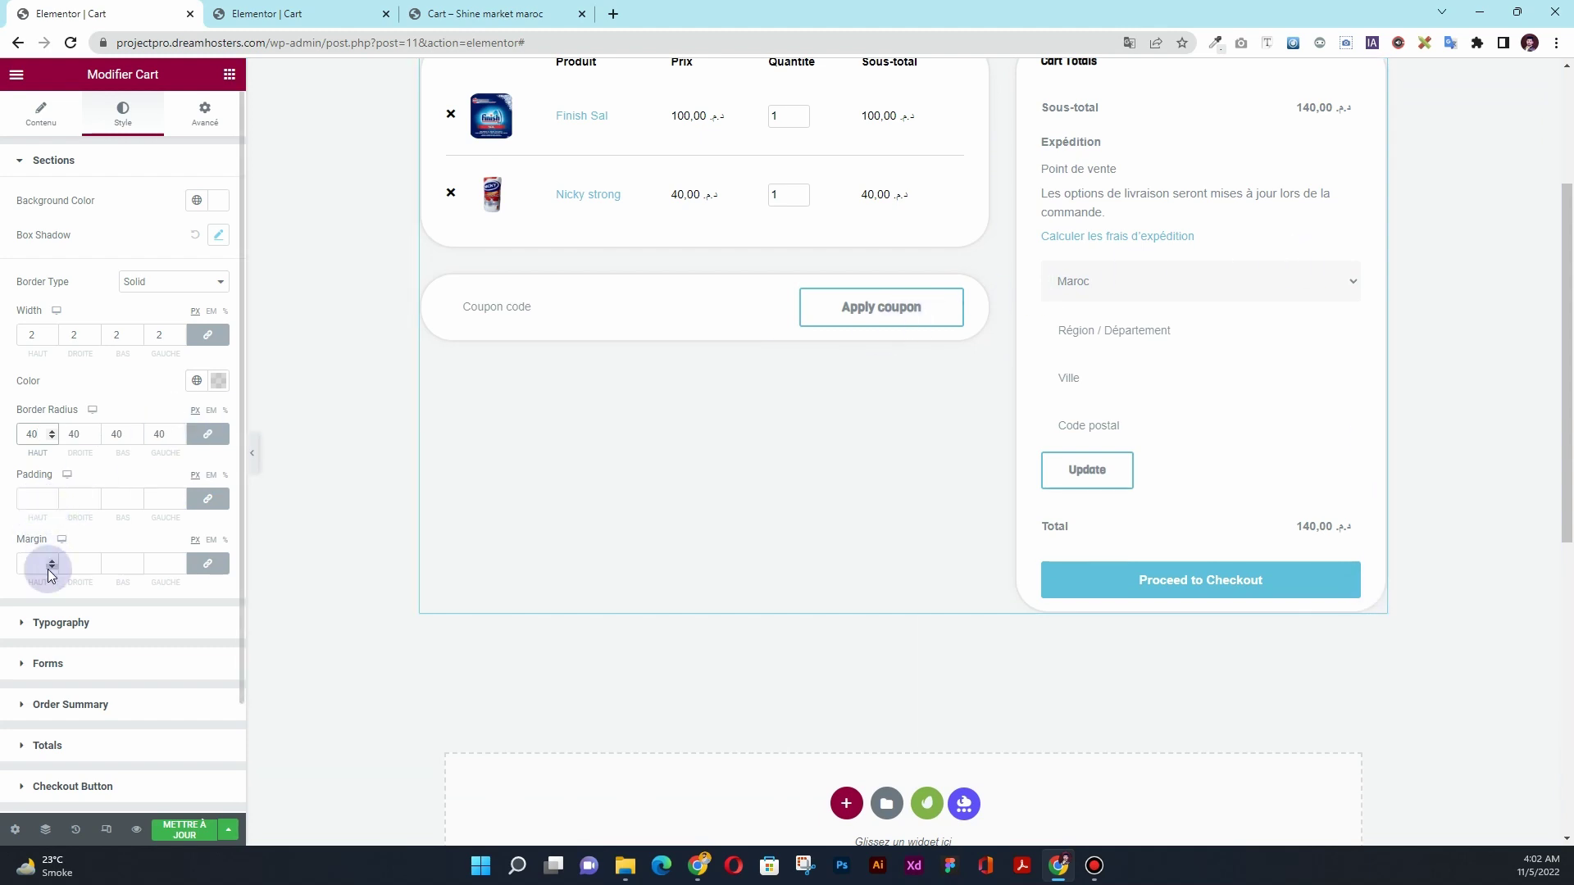
{"action": "left_click", "coordinate": [484, 464]}
{"action": "scroll", "coordinate": [483, 464], "scroll_direction": "up", "scroll_amount": 3}
{"action": "scroll", "coordinate": [484, 464], "scroll_direction": "down", "scroll_amount": 2}
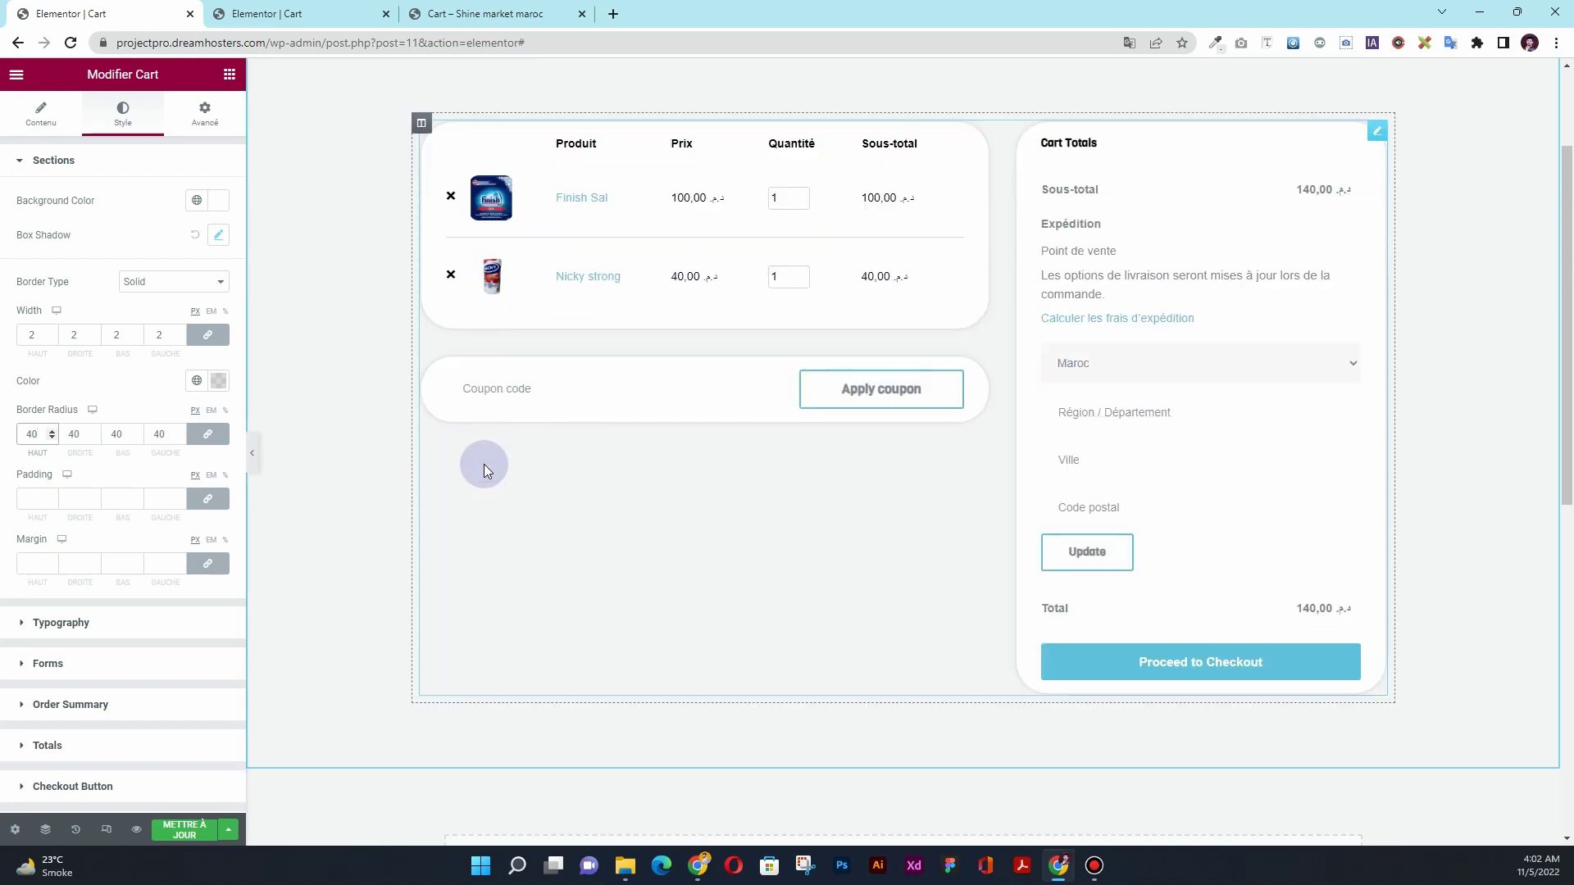
- In the Cart widget's typography styling, set the titles' color to the Accent global color
{"action": "left_click", "coordinate": [99, 624]}
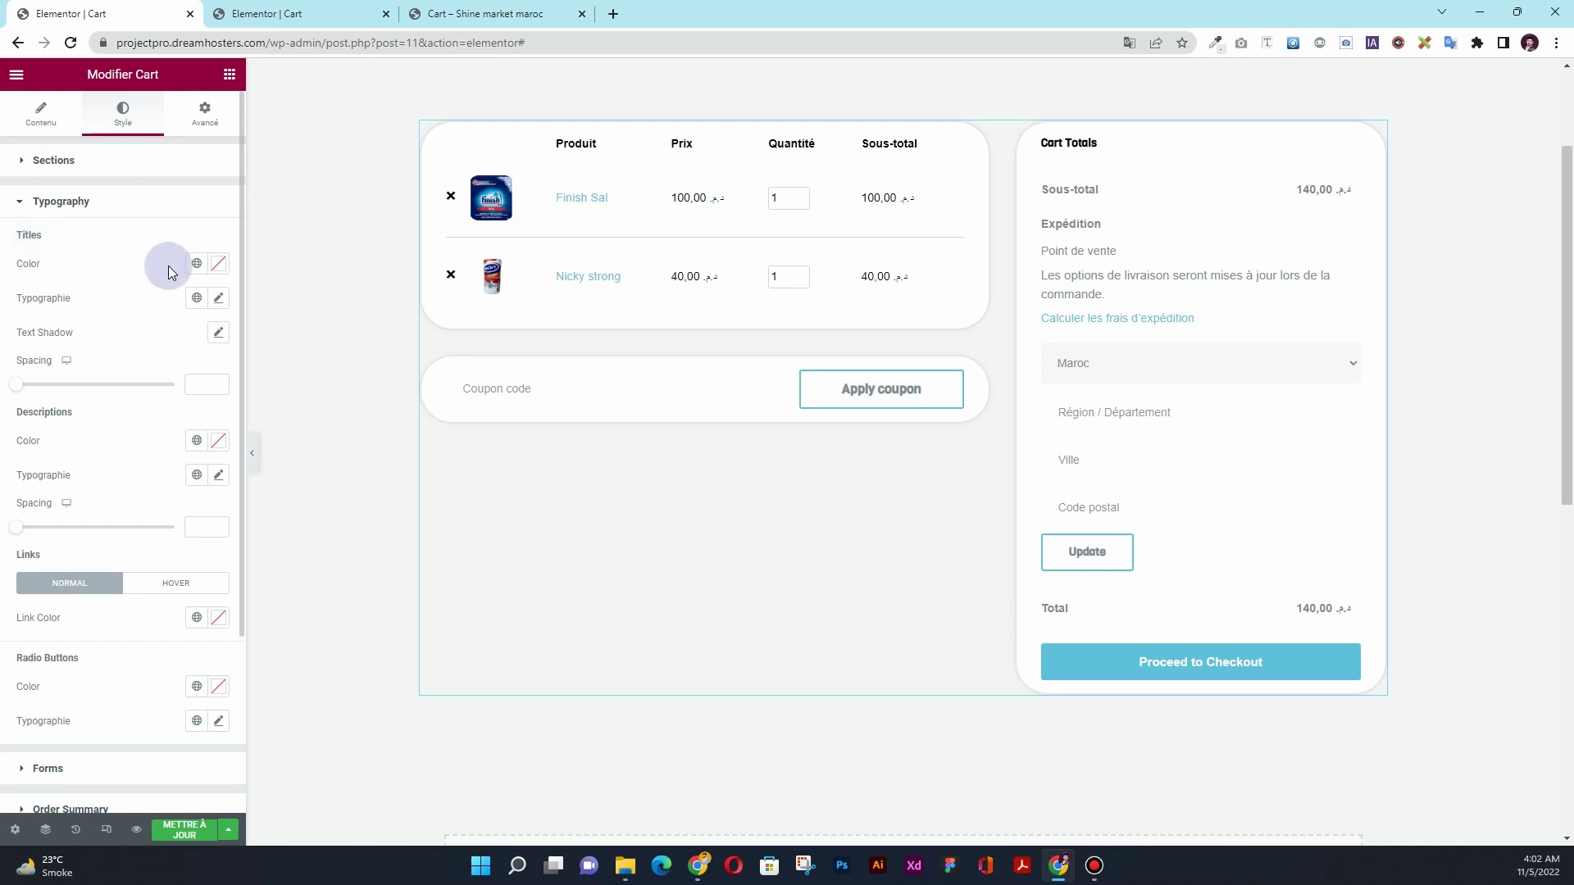
{"action": "left_click", "coordinate": [197, 264]}
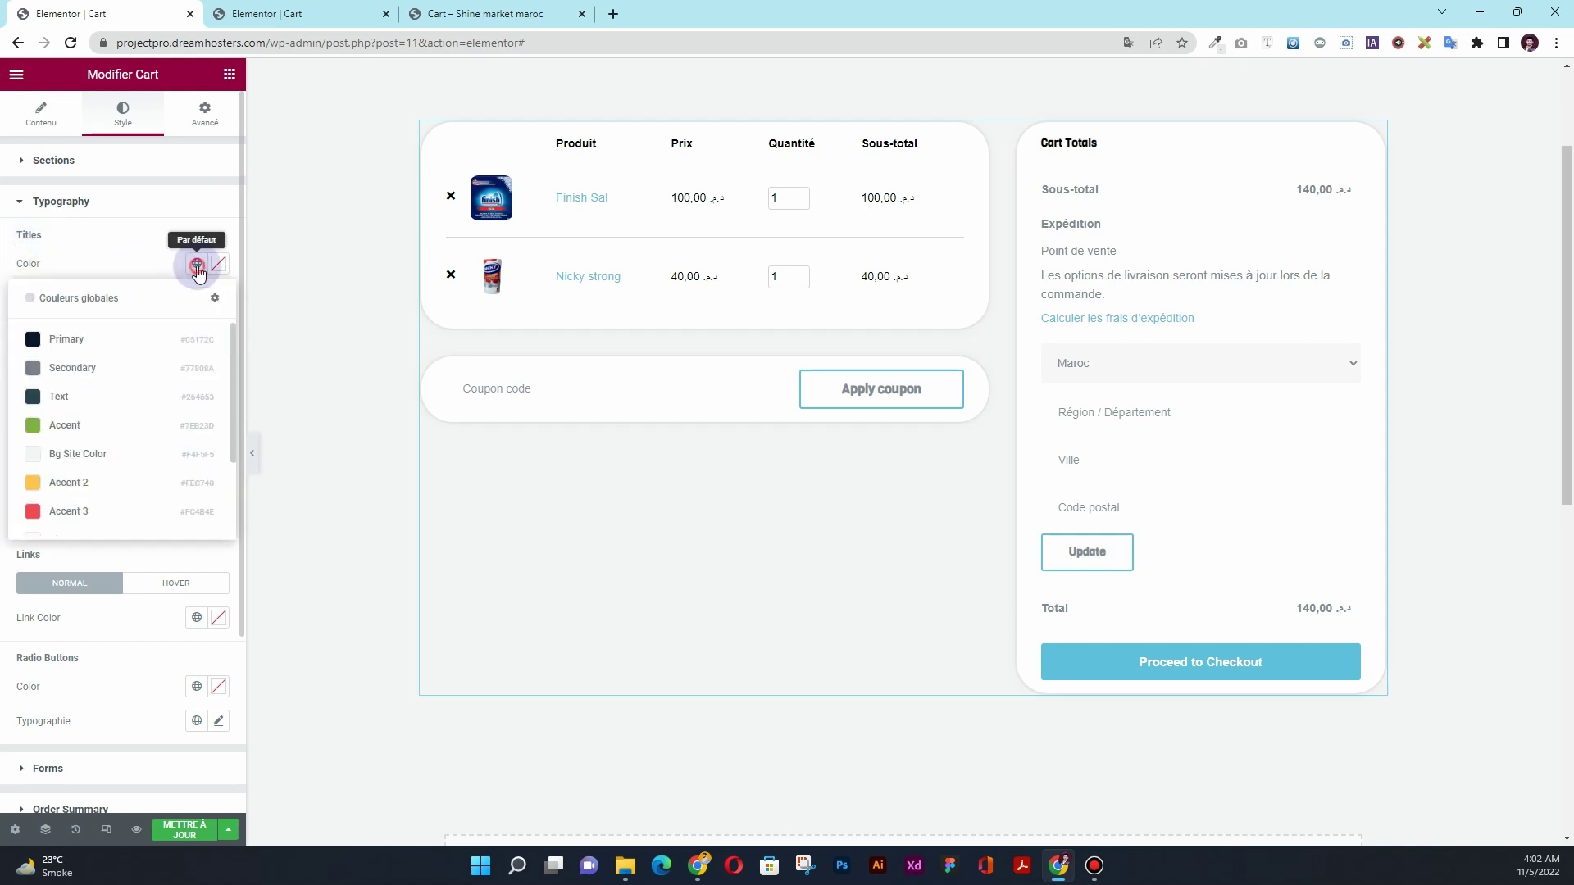
{"action": "left_click", "coordinate": [90, 426]}
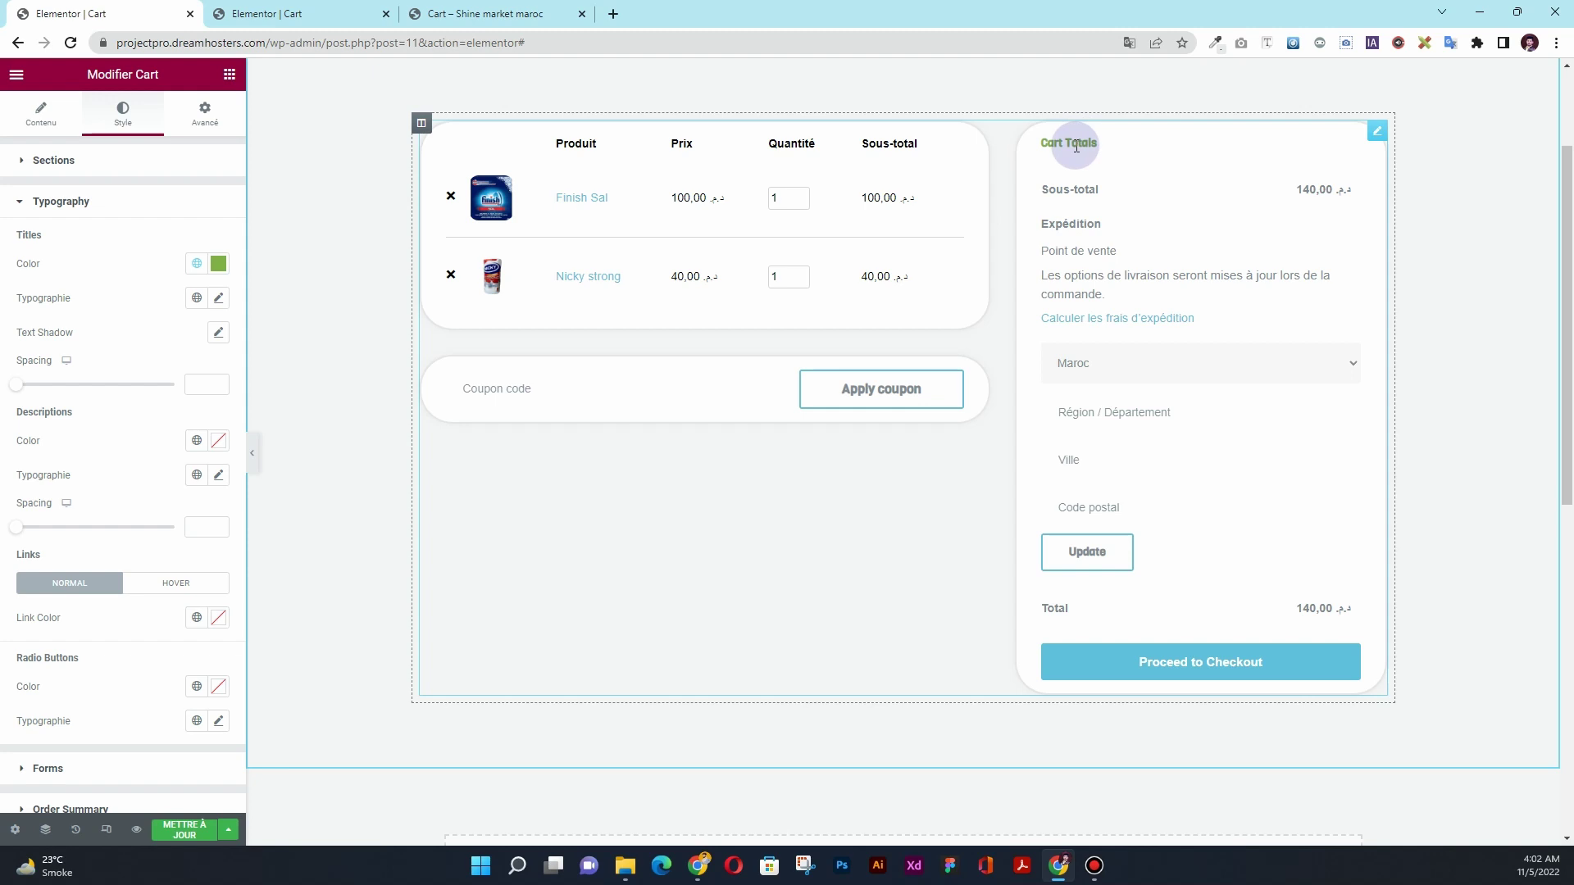
- Apply the Countdown global font to the titles and set their font size to 32 px
{"action": "left_click", "coordinate": [215, 299]}
{"action": "left_click", "coordinate": [199, 300]}
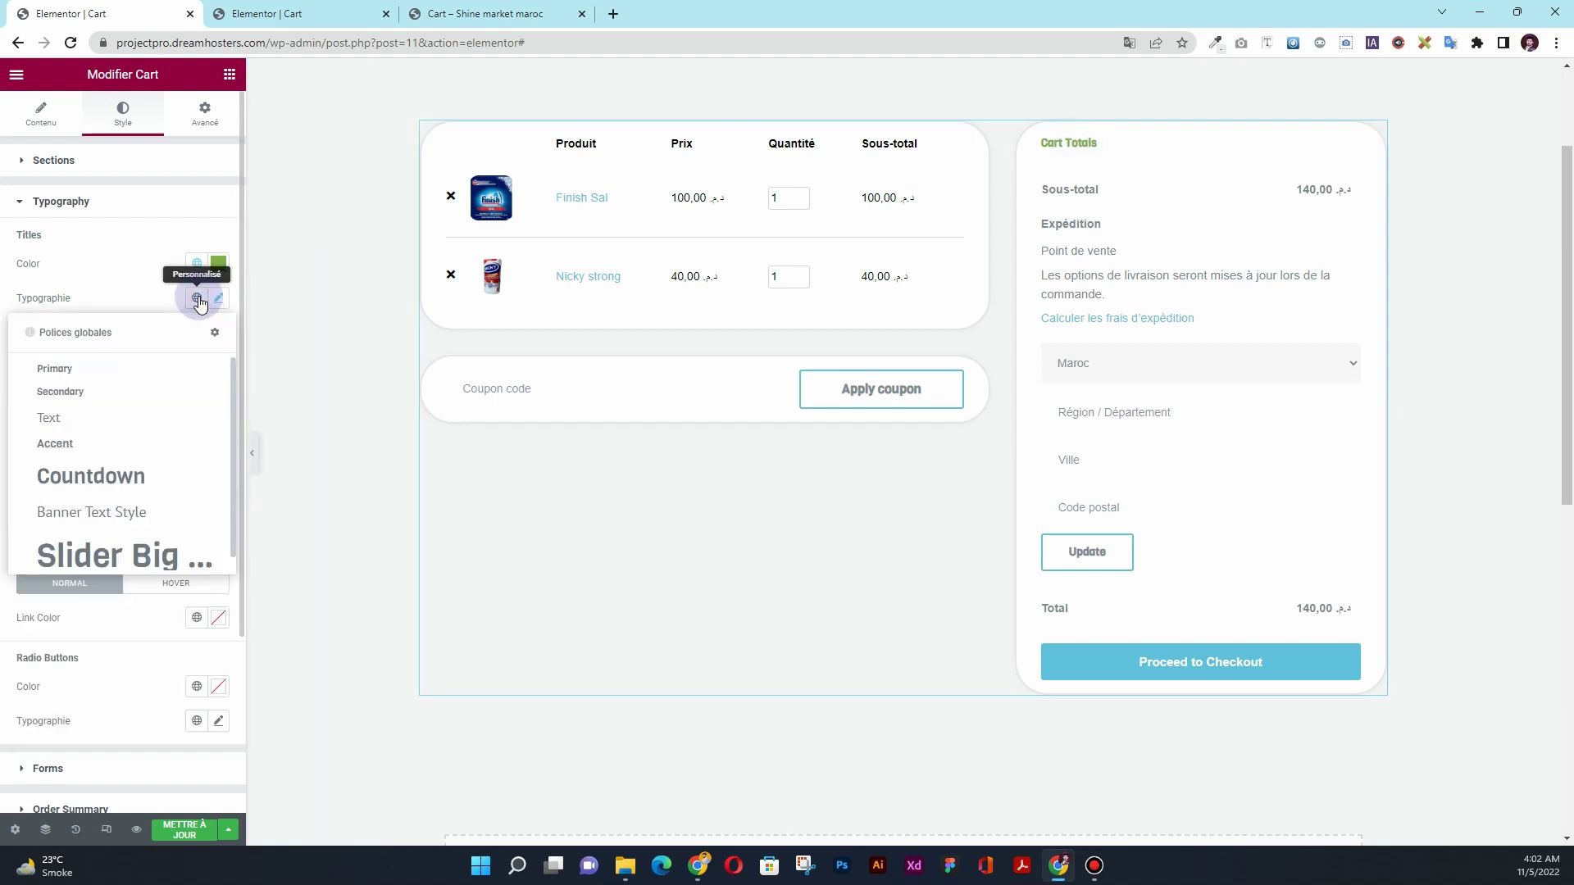
{"action": "left_click", "coordinate": [131, 476]}
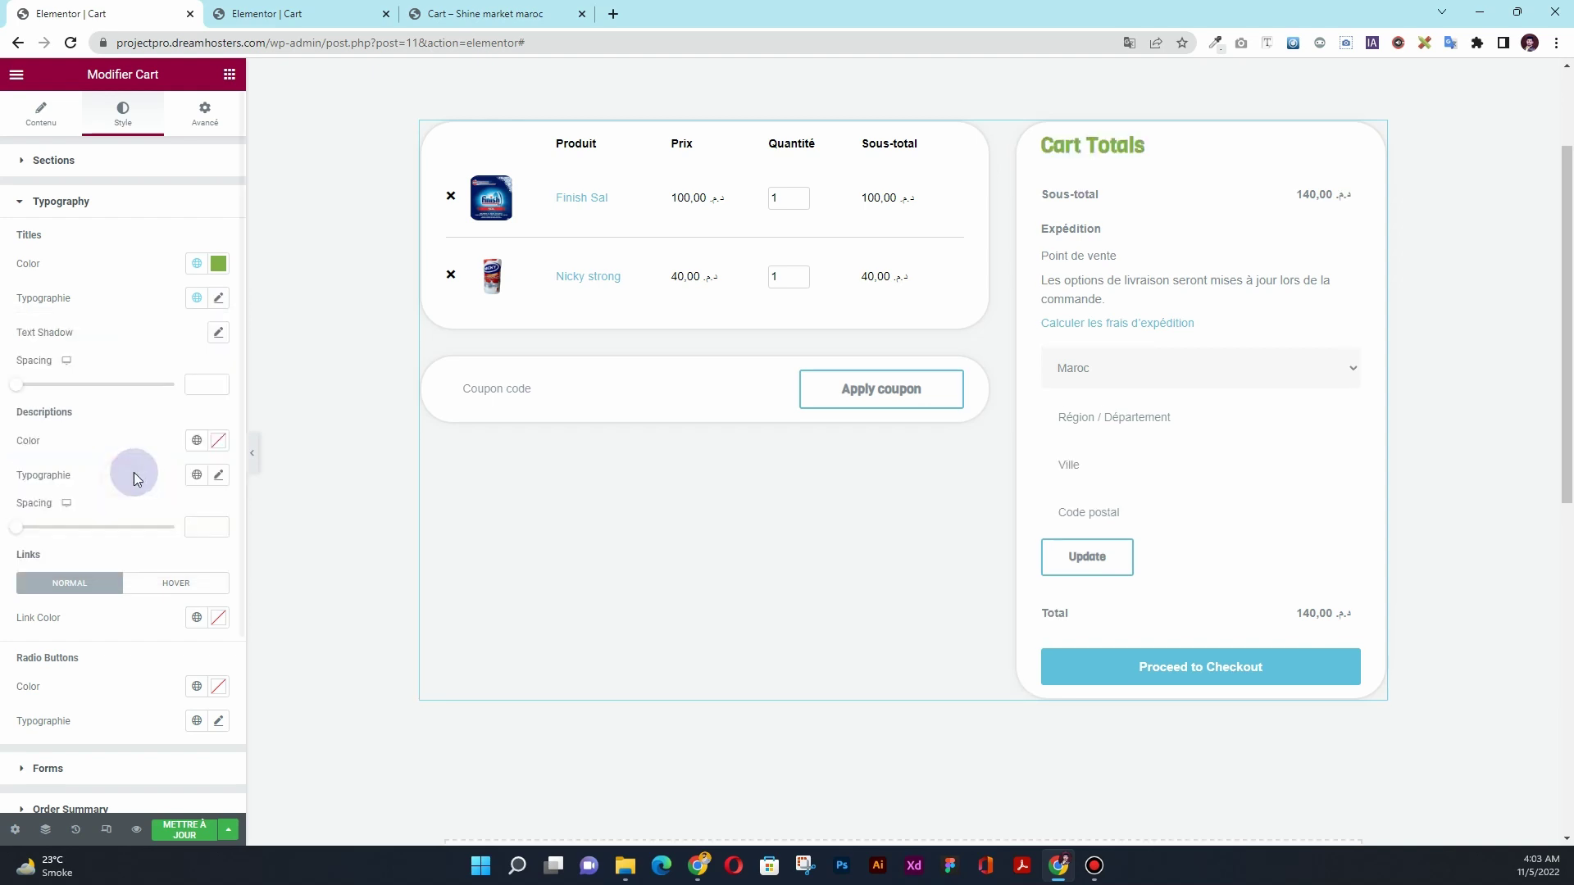
{"action": "left_click", "coordinate": [218, 298]}
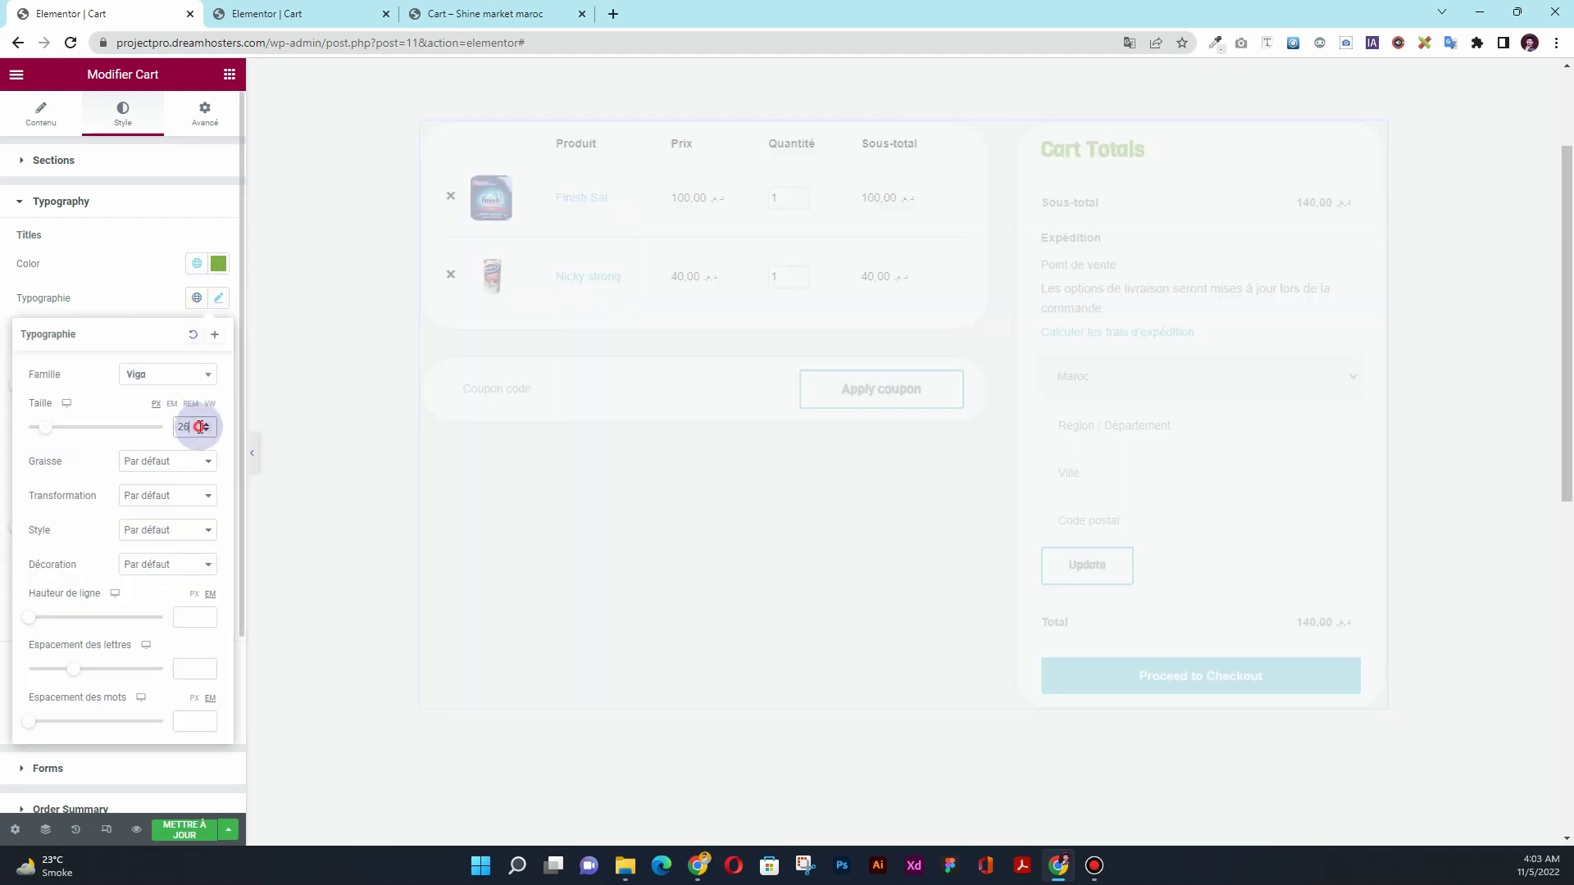
{"action": "left_click_drag", "start_coordinate": [201, 427], "coordinate": [168, 431]}
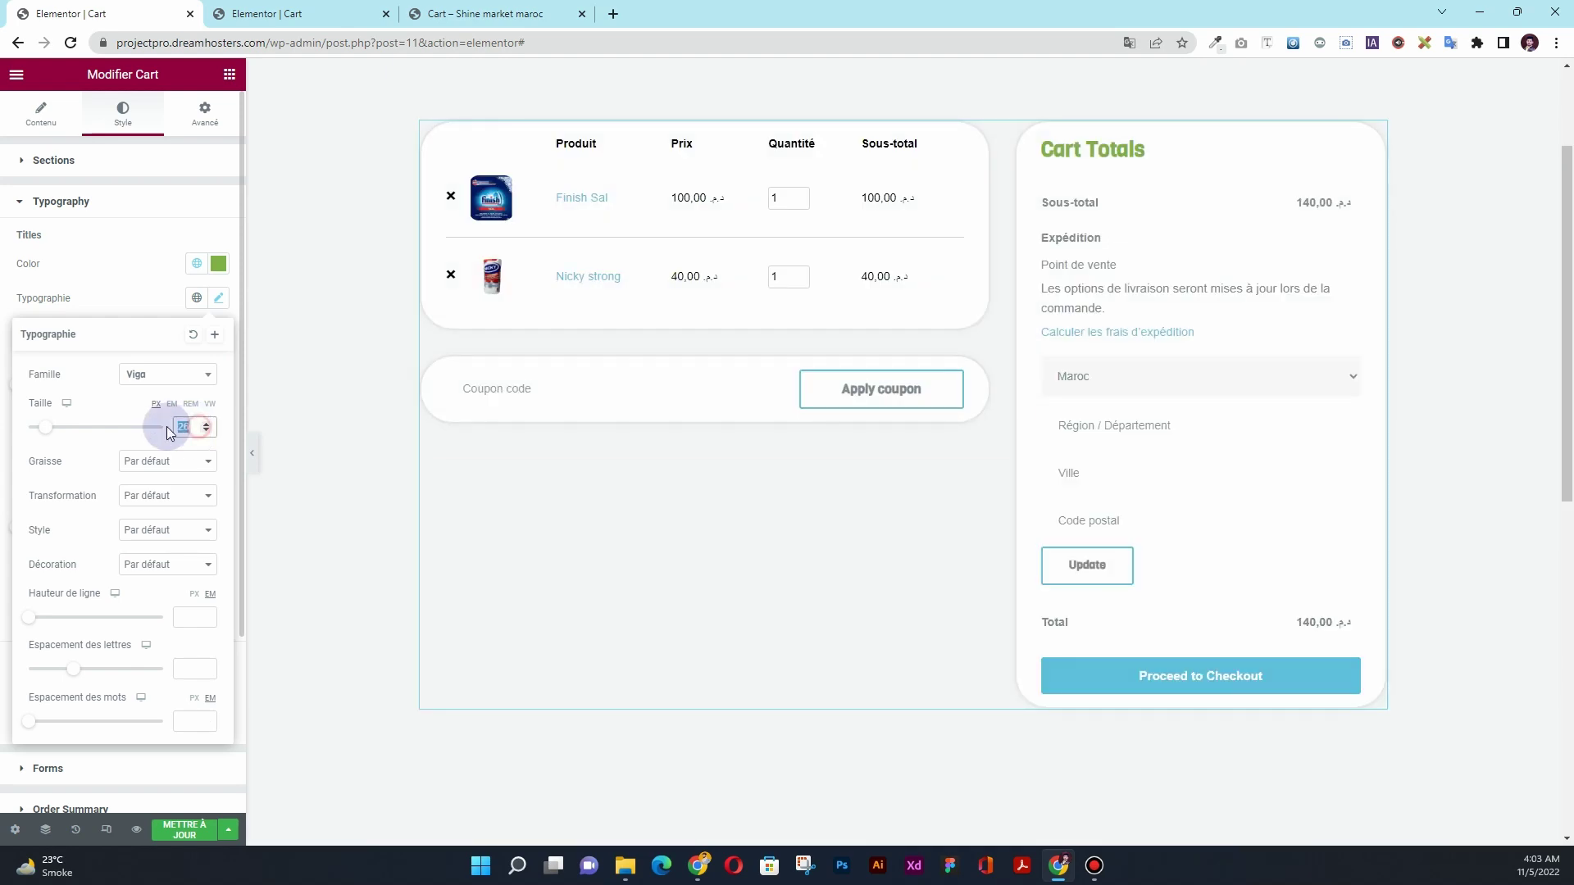
{"action": "type", "text": "32"}
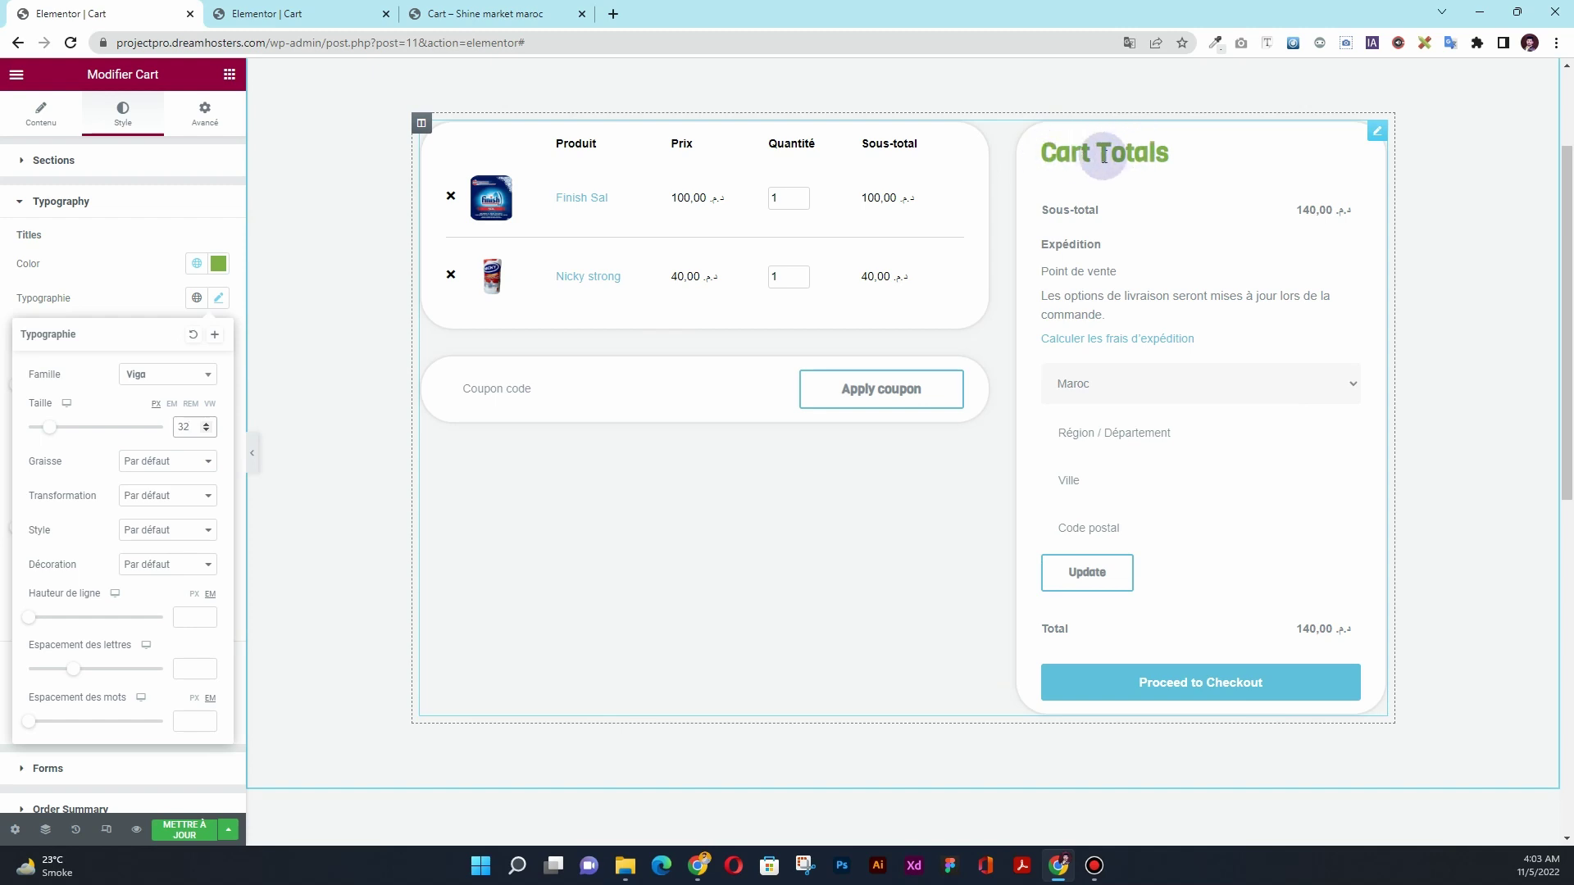
{"action": "left_click", "coordinate": [91, 270]}
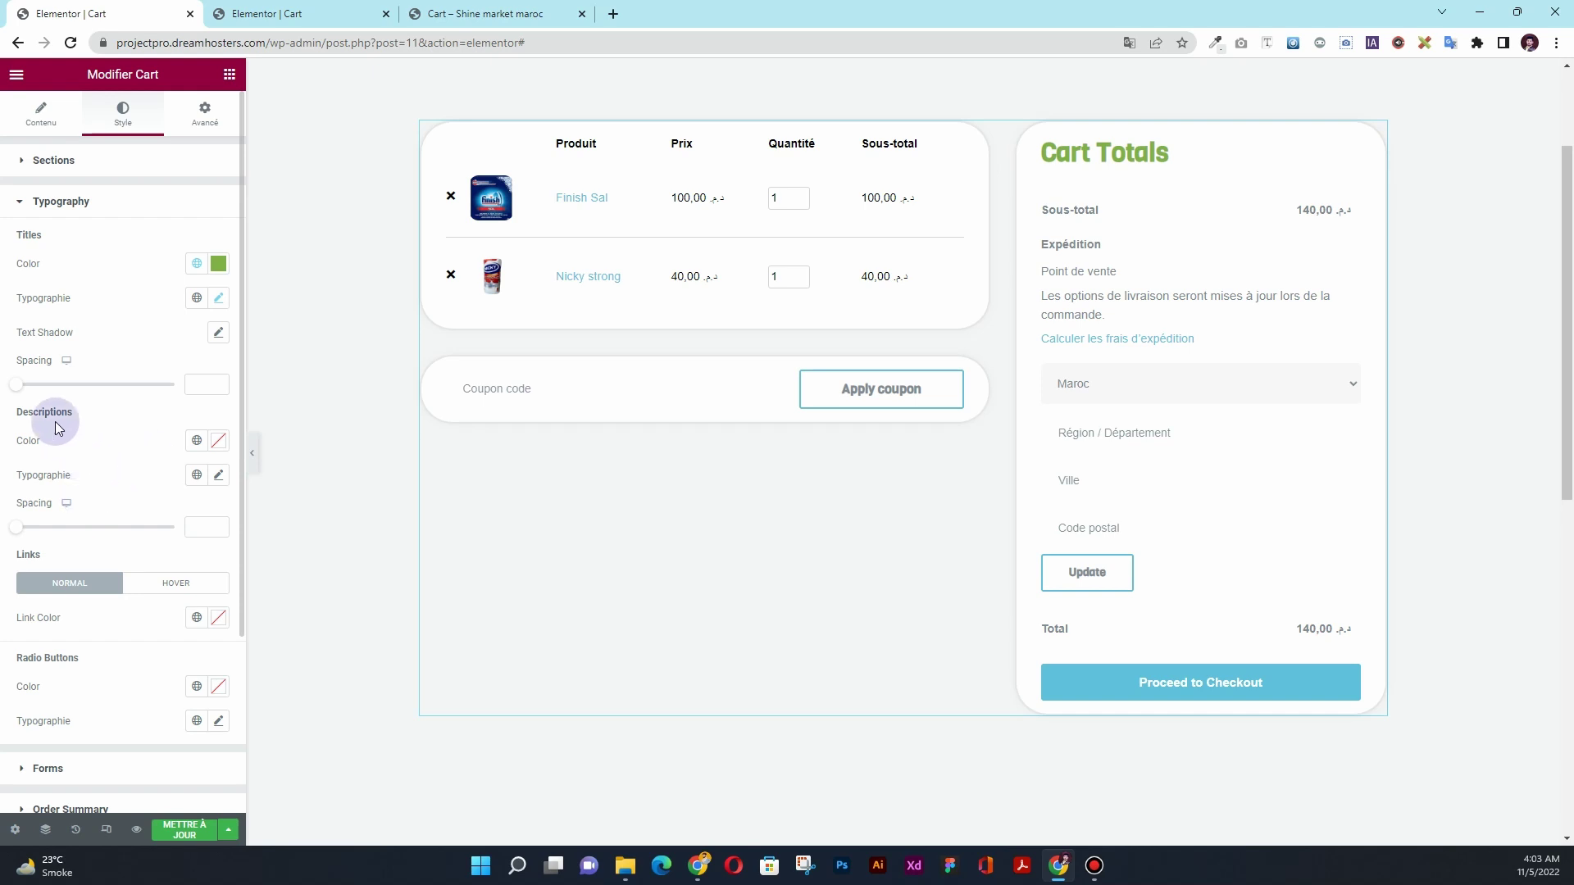
- Set the descriptions' color to the Text global color and their spacing to 48
{"action": "left_click", "coordinate": [197, 443]}
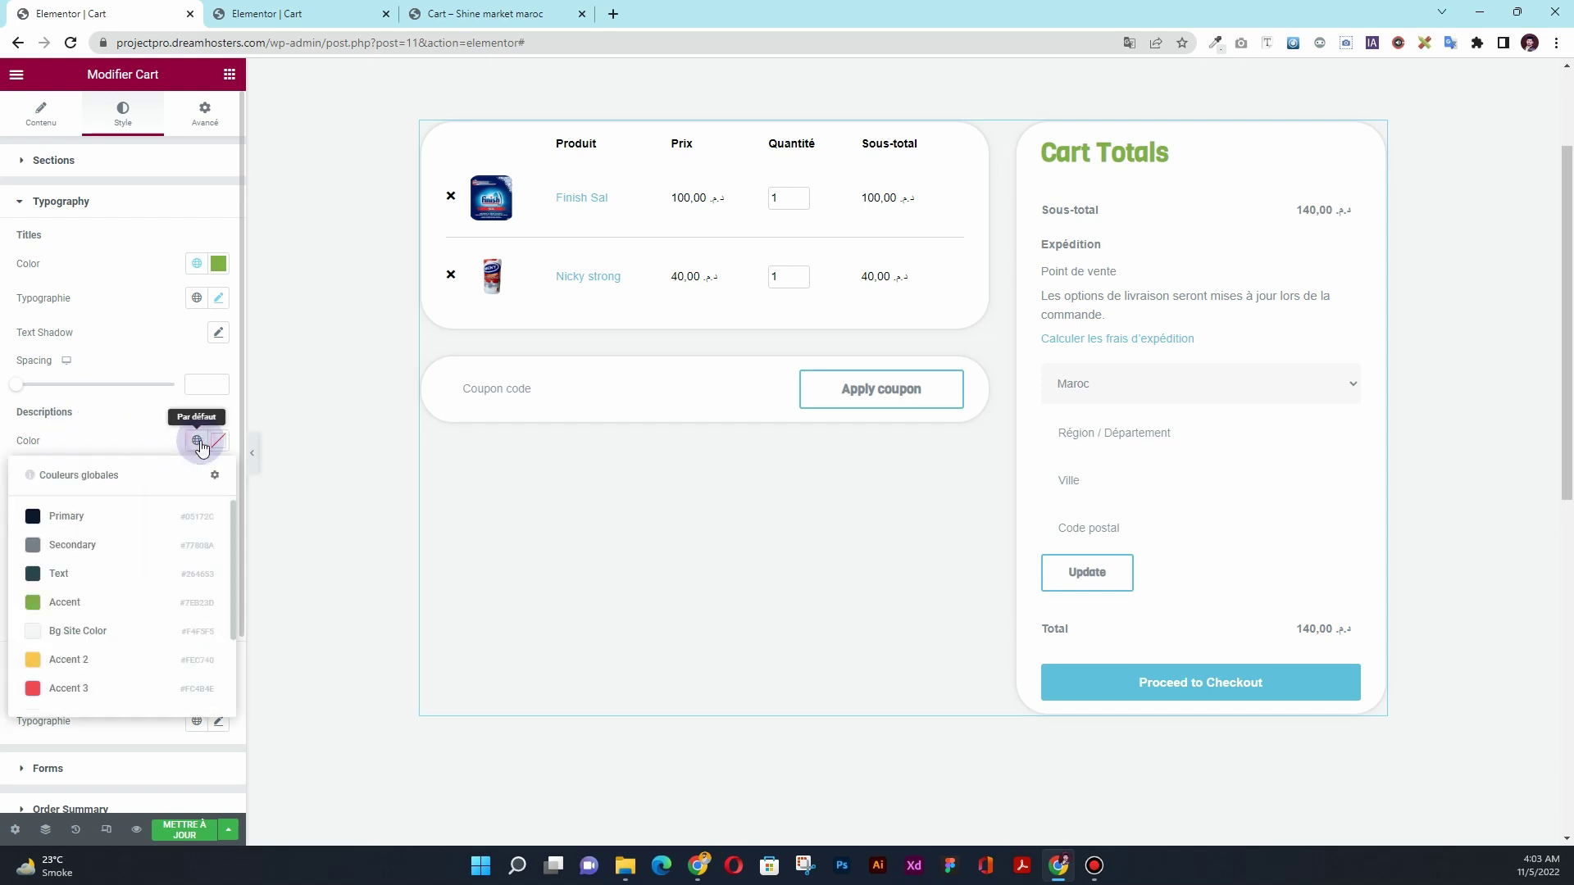
{"action": "left_click", "coordinate": [80, 574]}
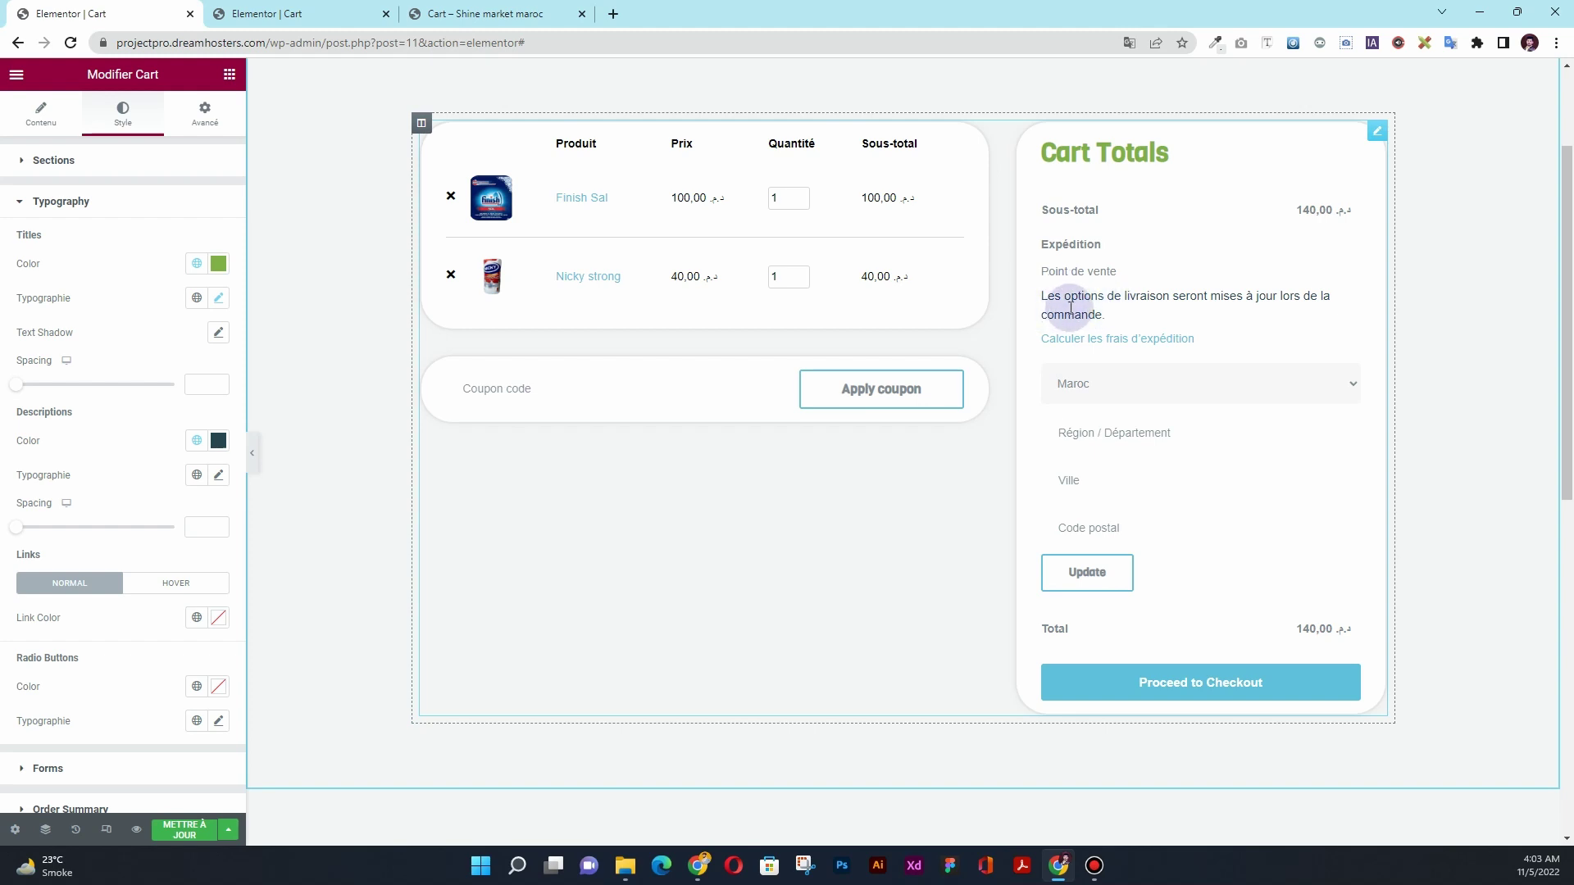
{"action": "scroll", "coordinate": [141, 430], "scroll_direction": "down", "scroll_amount": 1}
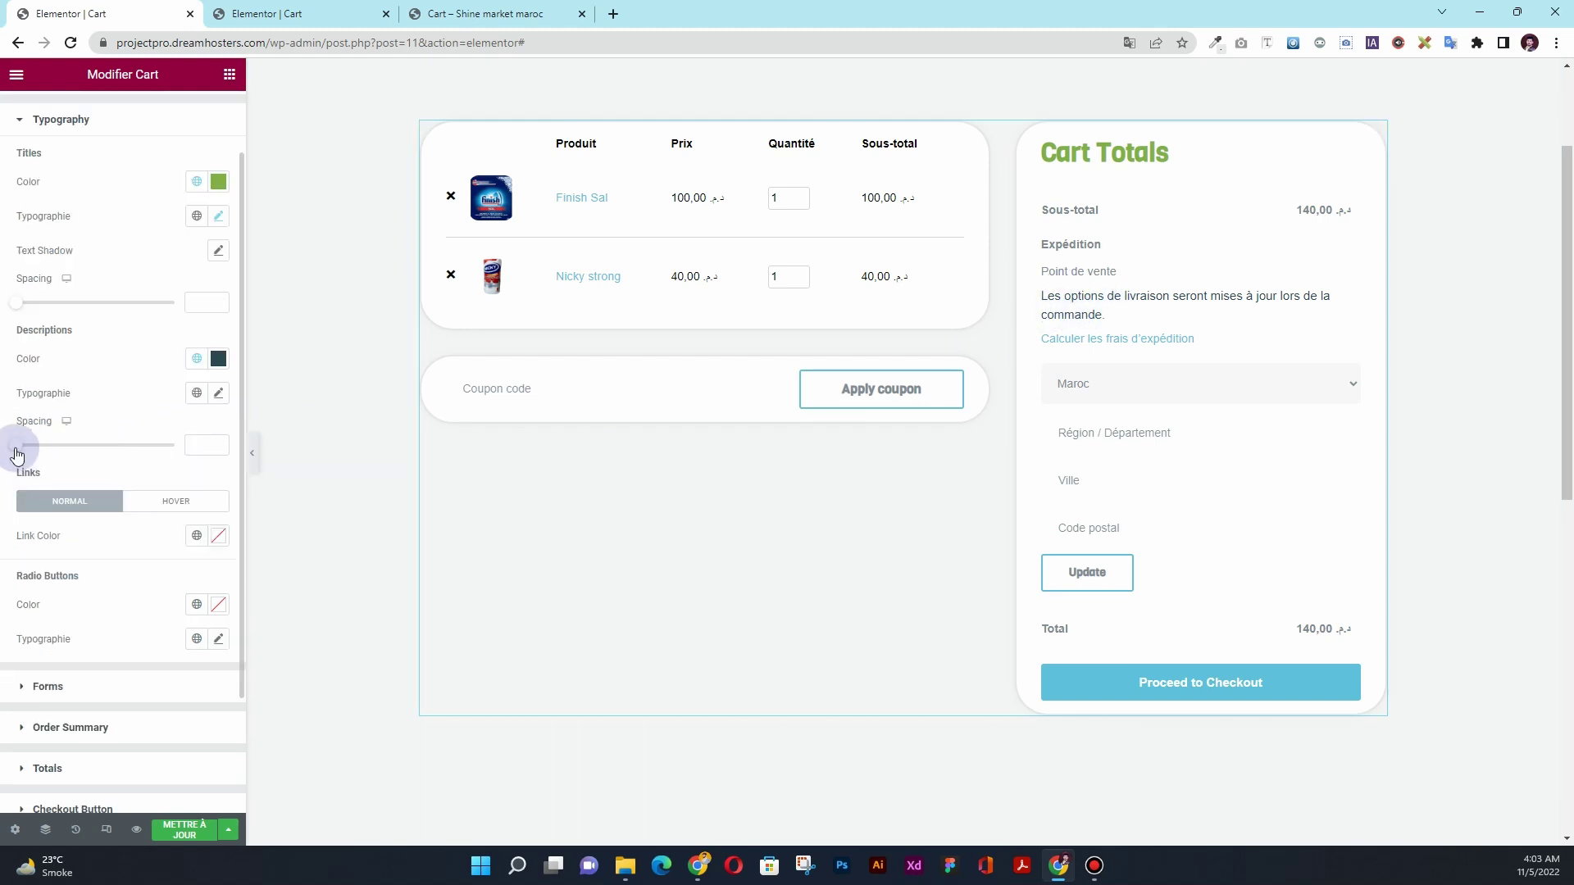
{"action": "left_click_drag", "start_coordinate": [17, 455], "coordinate": [93, 457]}
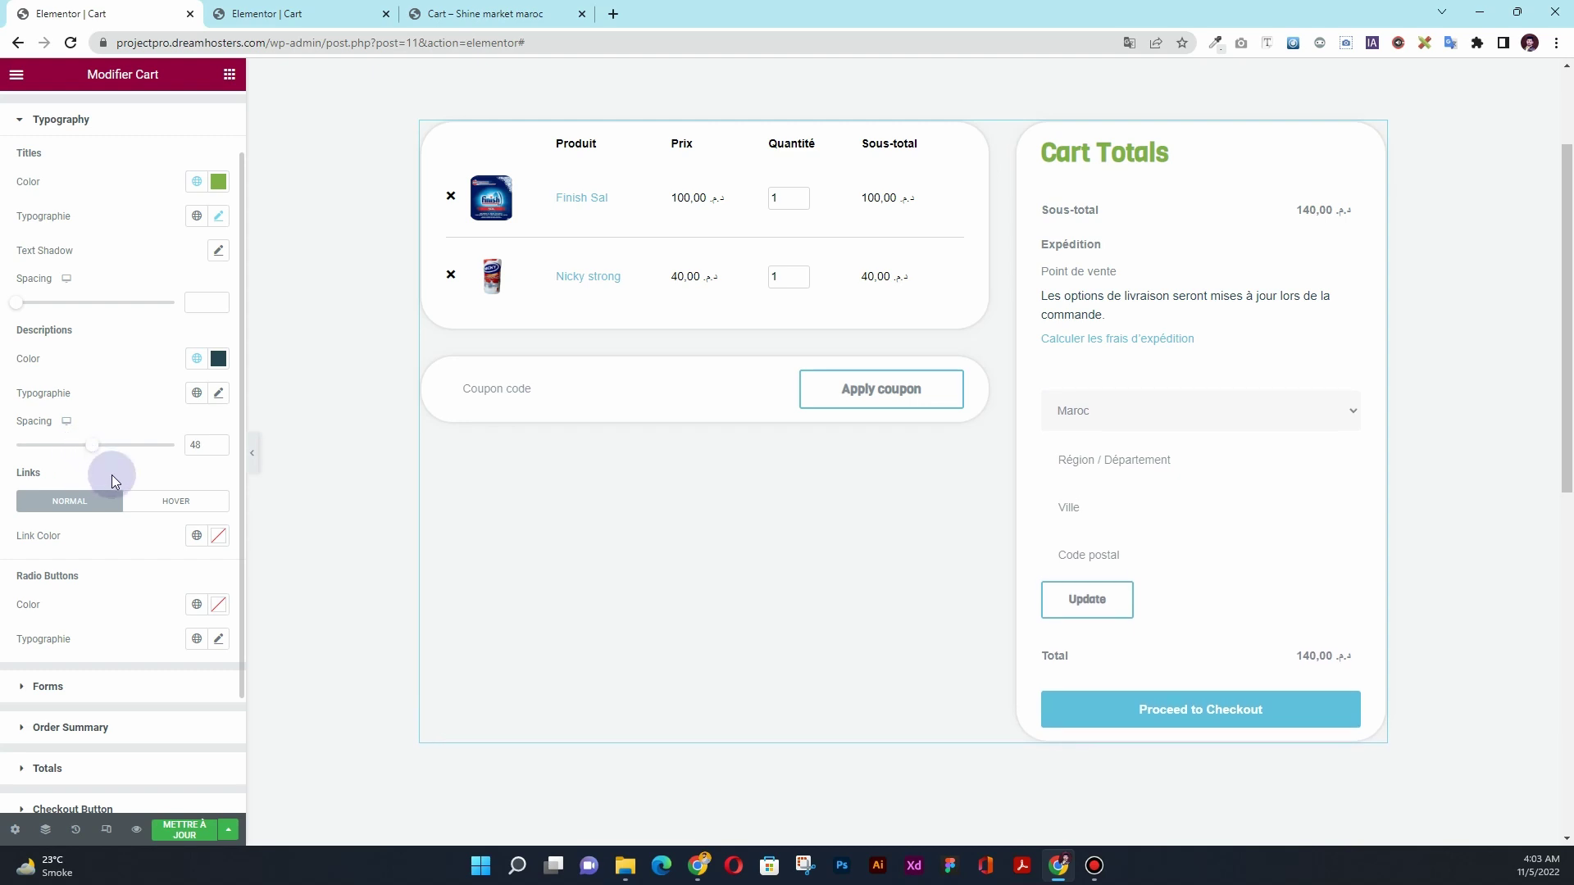
- Set the normal link color in the cart to the Primary global color
{"action": "scroll", "coordinate": [113, 480], "scroll_direction": "down", "scroll_amount": 1}
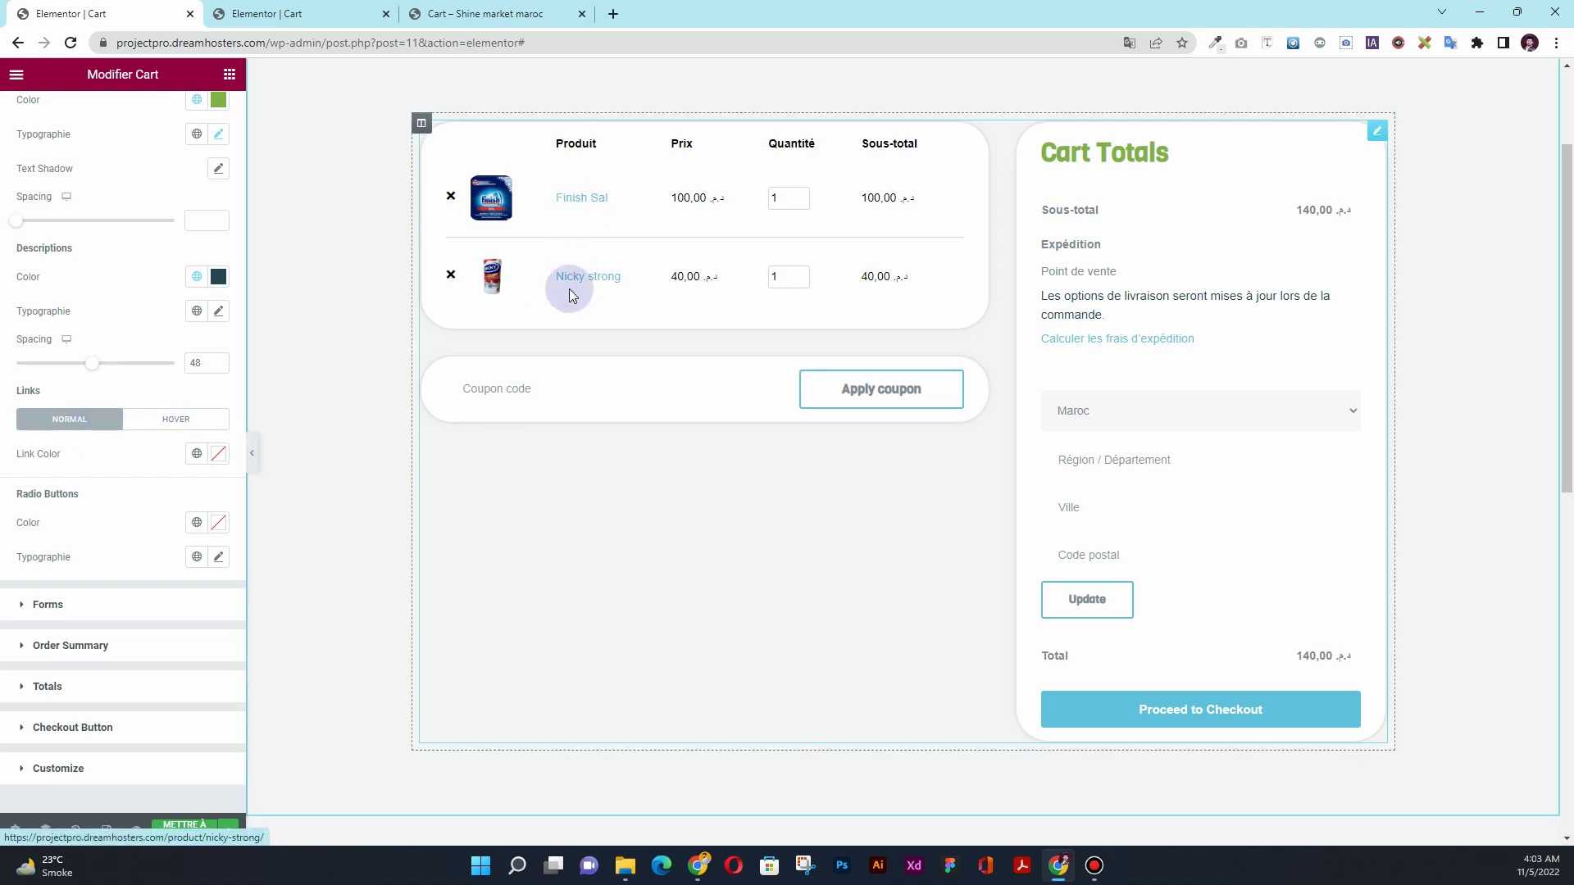
{"action": "left_click", "coordinate": [196, 453]}
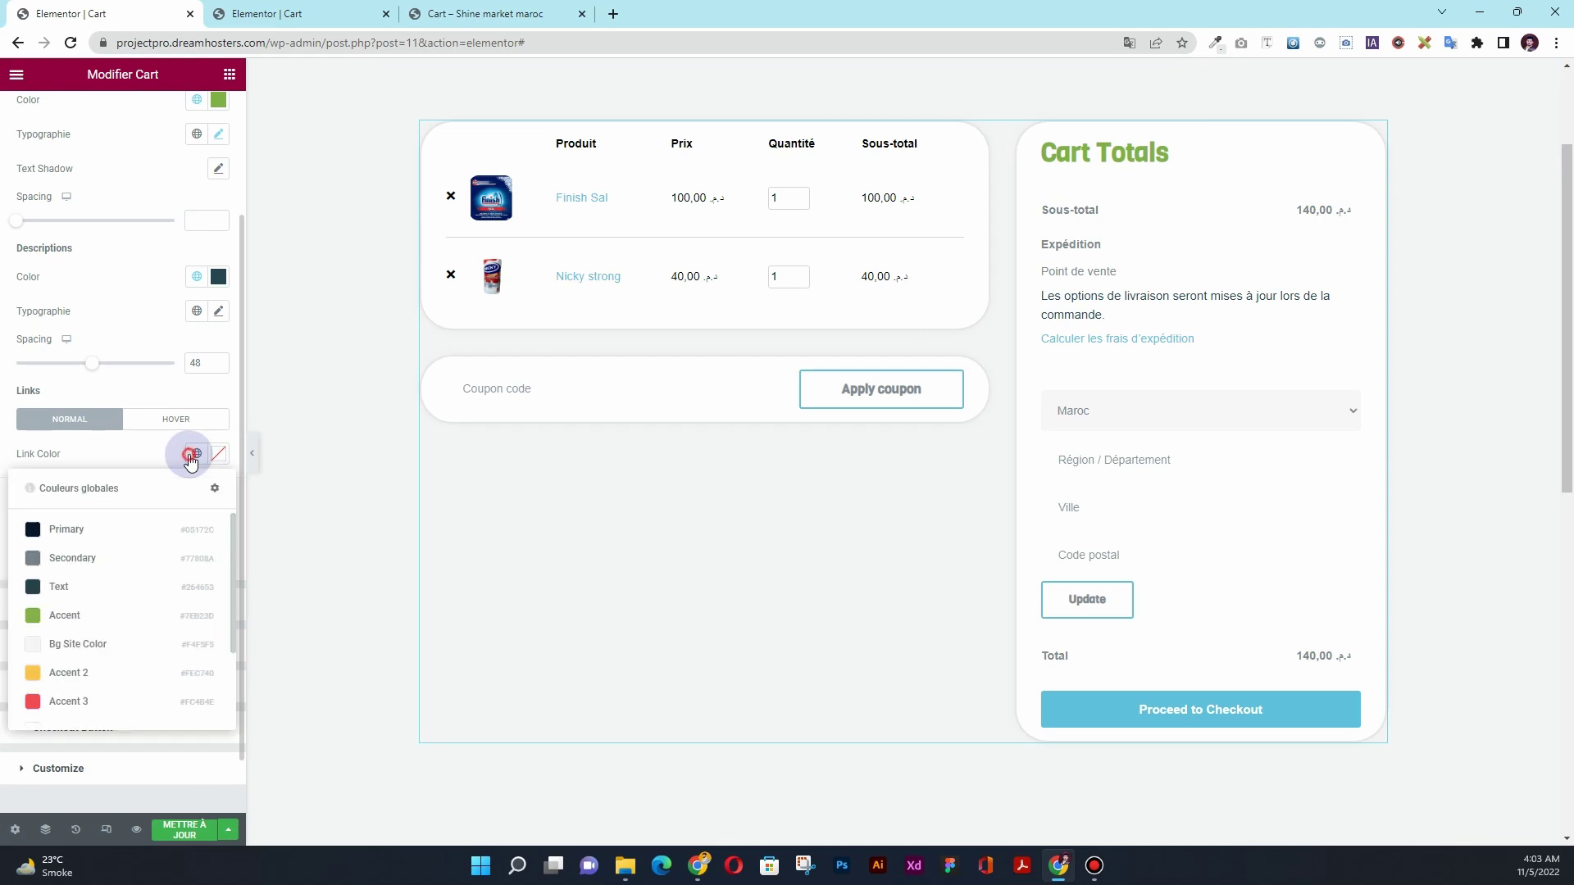
{"action": "left_click", "coordinate": [118, 531]}
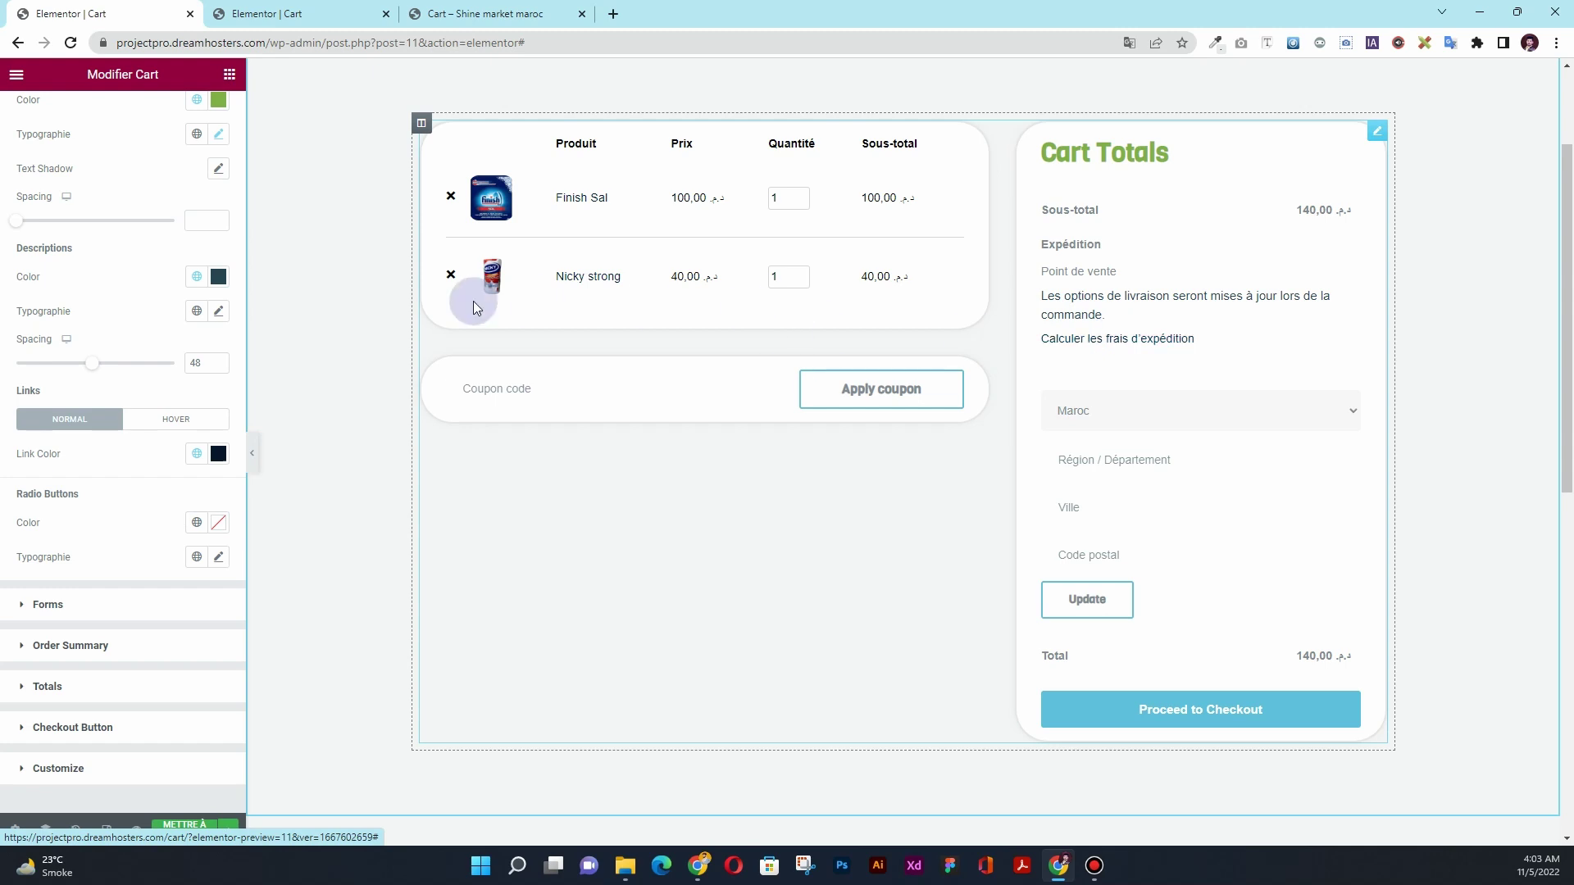
- Set the cart links' hover color to the Accent 3 global color
{"action": "left_click", "coordinate": [168, 419]}
{"action": "left_click", "coordinate": [197, 453]}
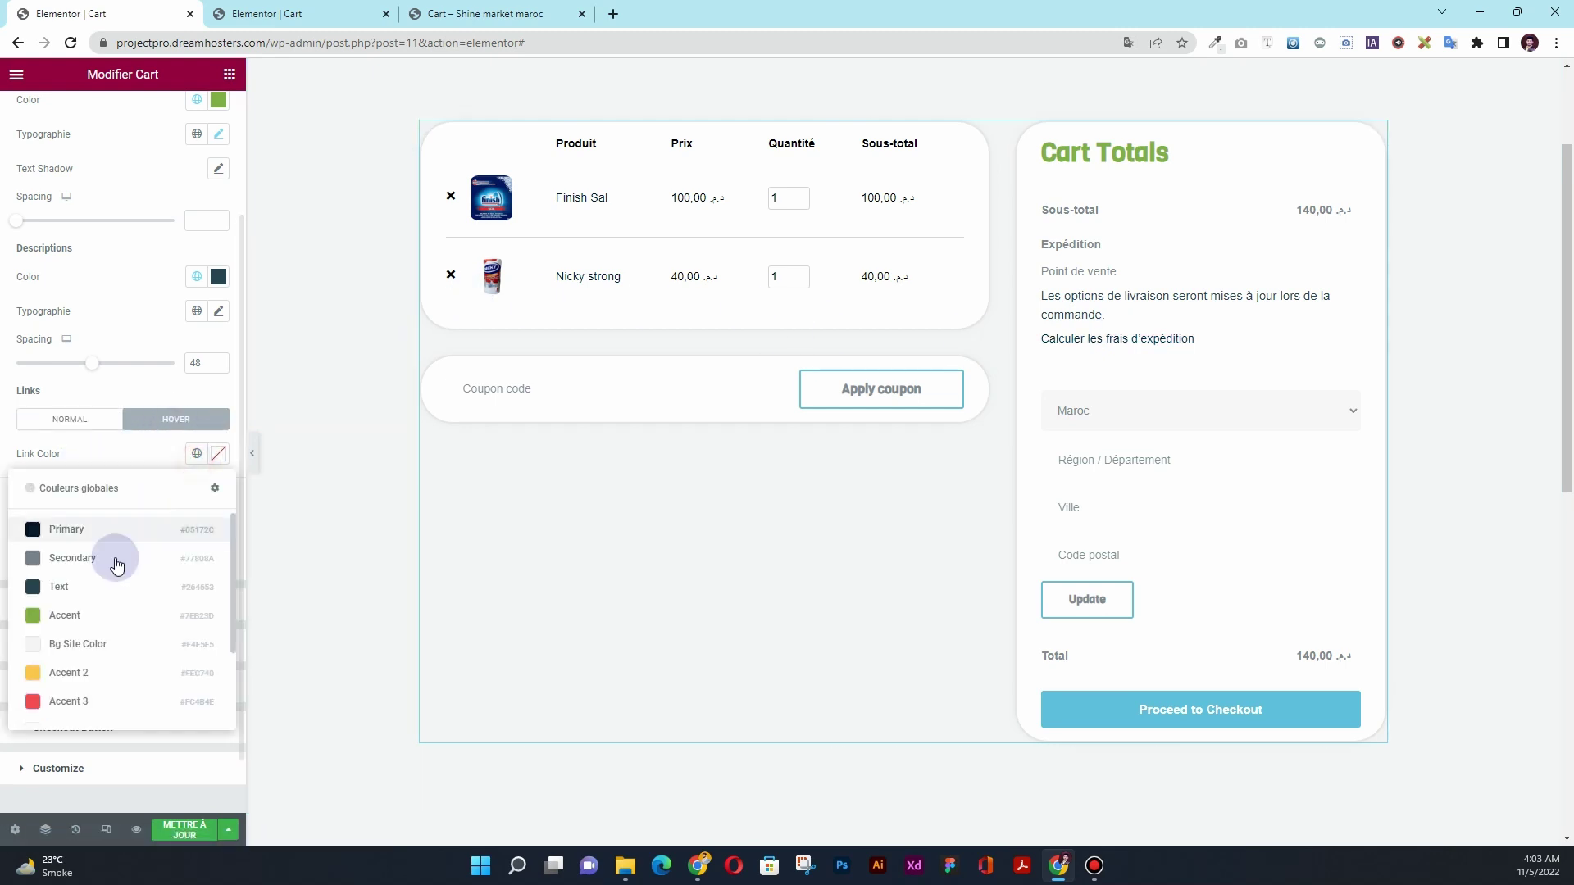
{"action": "left_click", "coordinate": [86, 699]}
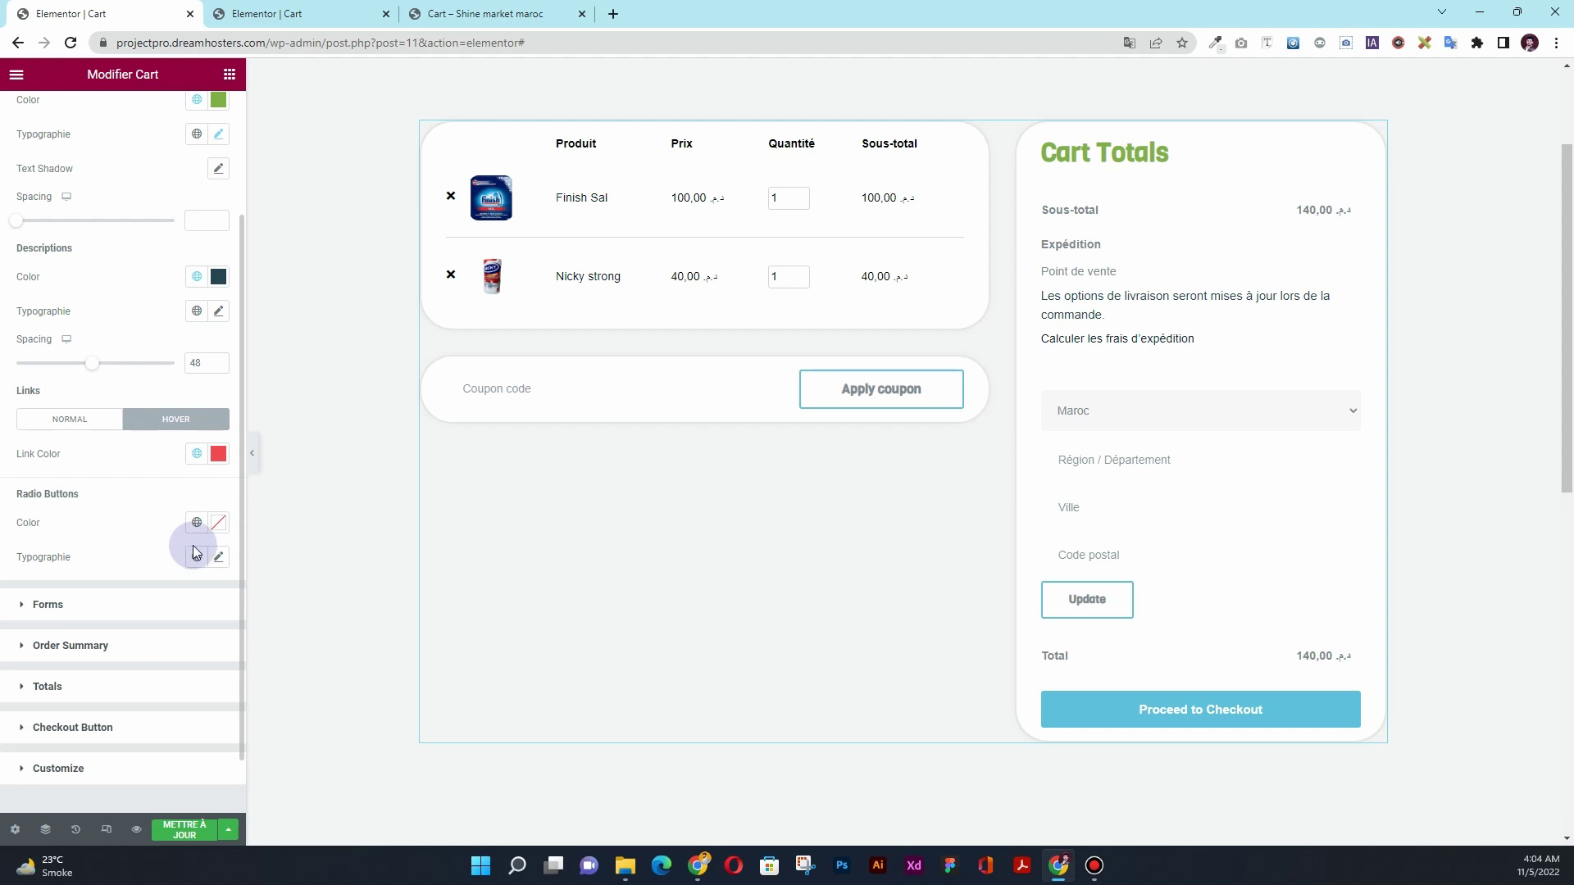
- Set the radio buttons' font size to 16 px and their color to the Accent 3 global color
{"action": "left_click", "coordinate": [218, 557]}
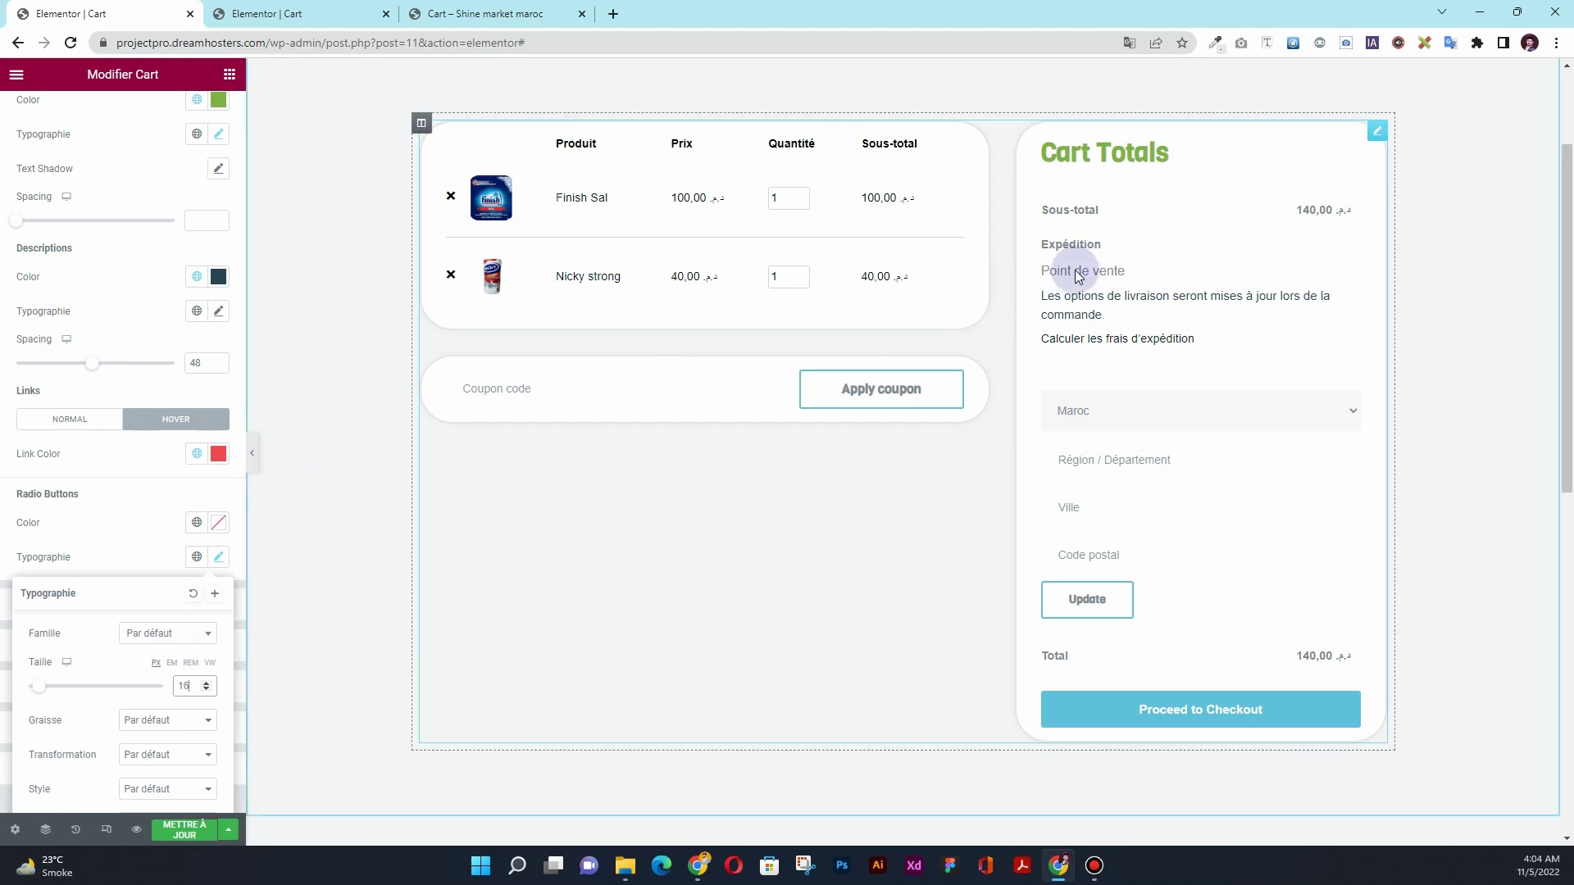
{"action": "left_click", "coordinate": [109, 538]}
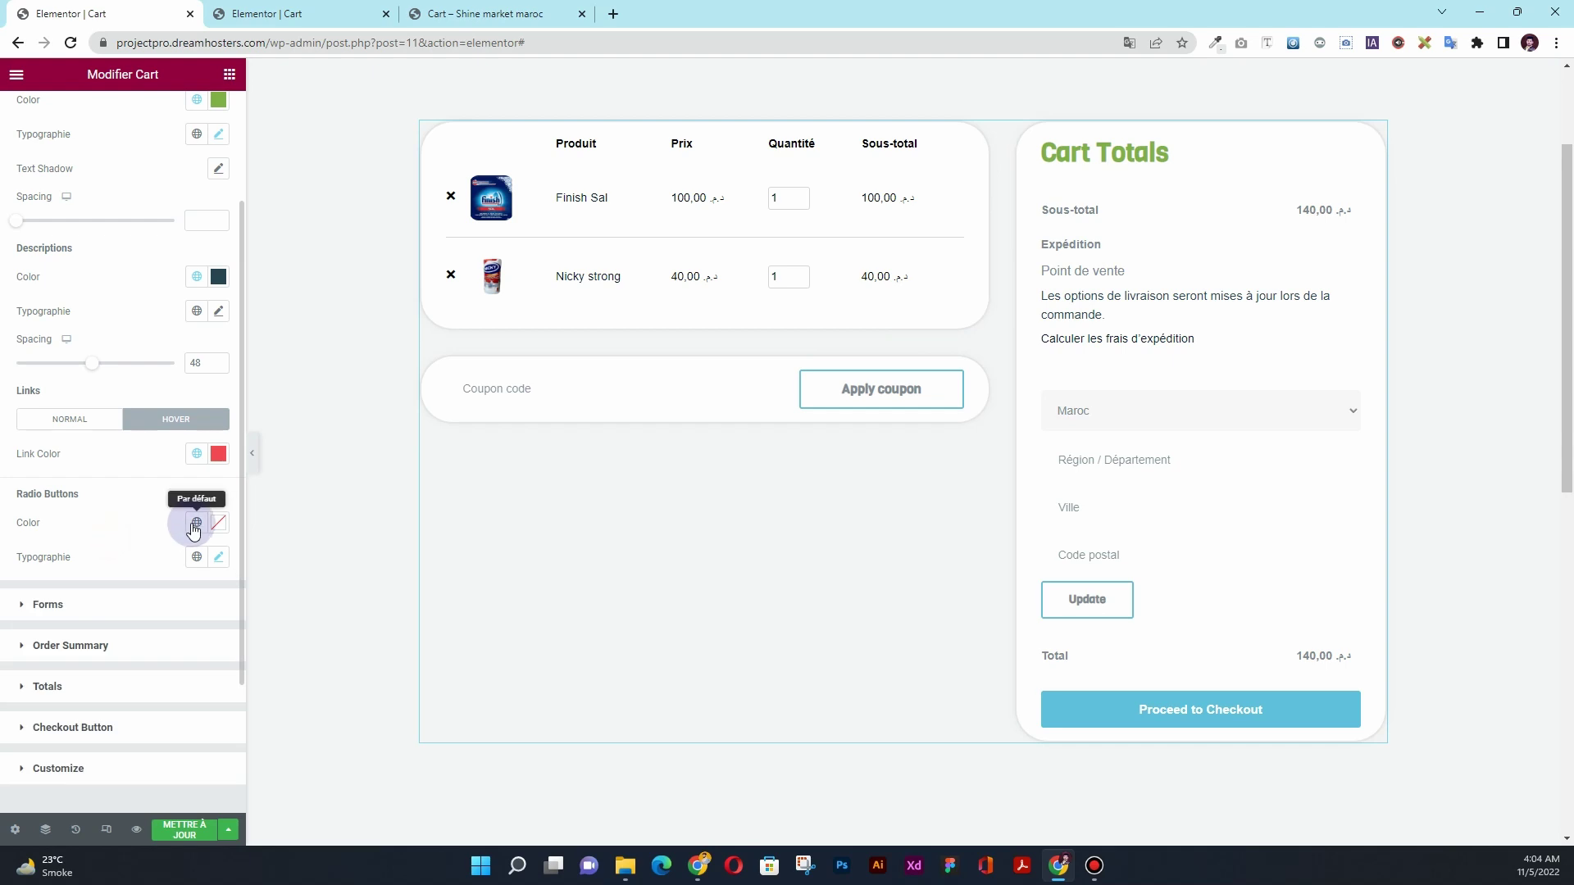
{"action": "left_click", "coordinate": [196, 522]}
{"action": "left_click", "coordinate": [69, 769]}
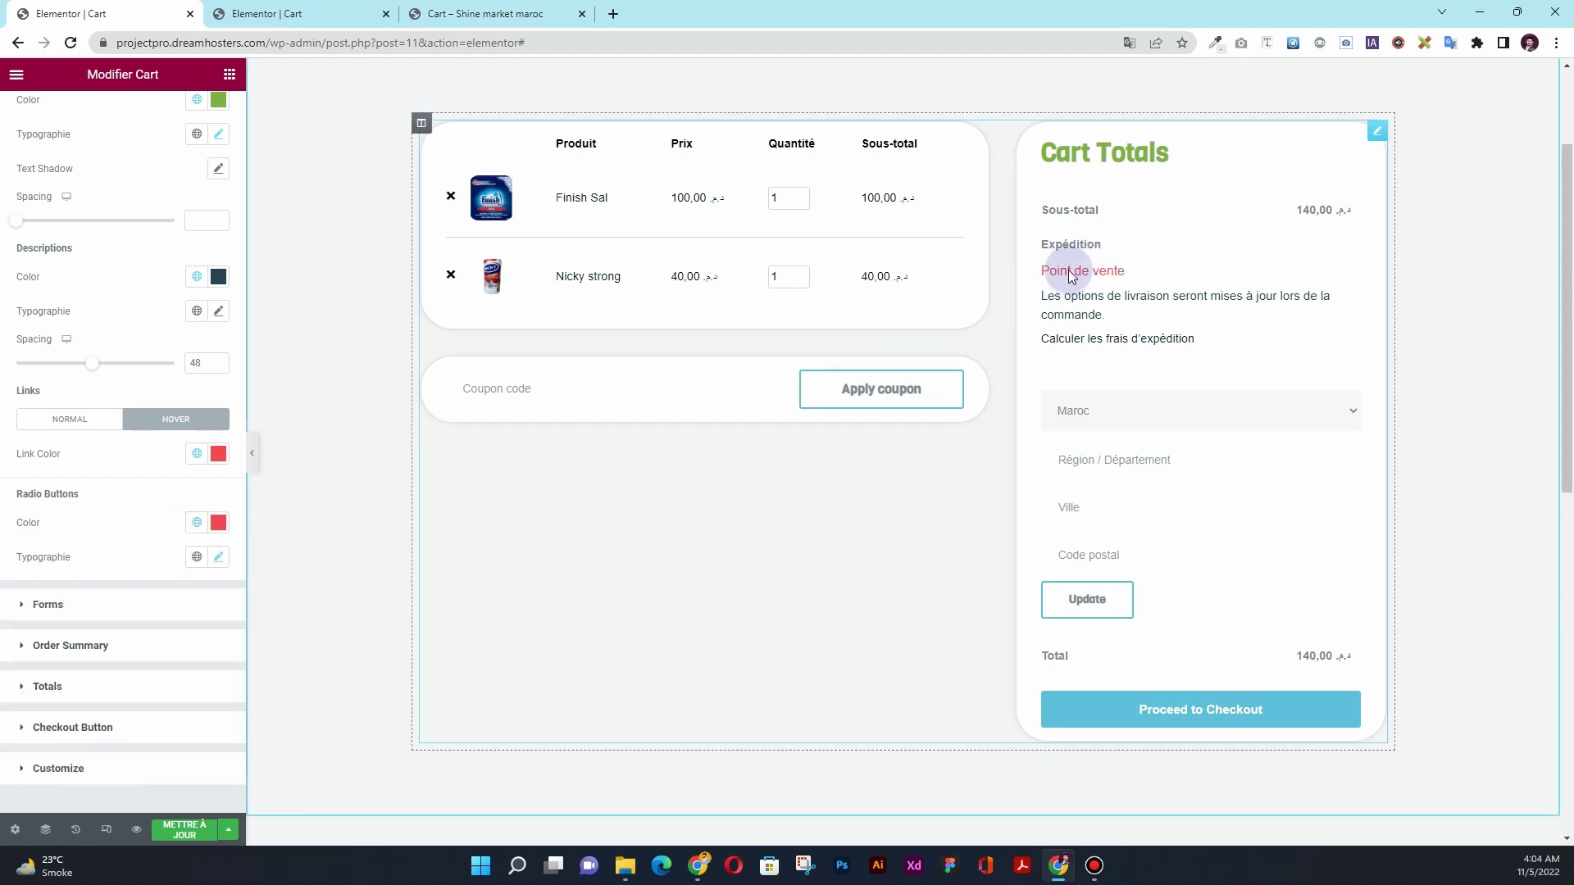
- In the Forms styling, set the rows gap to 25 and give the fields a solid (Continue) border with a width of 3
{"action": "left_click", "coordinate": [104, 616]}
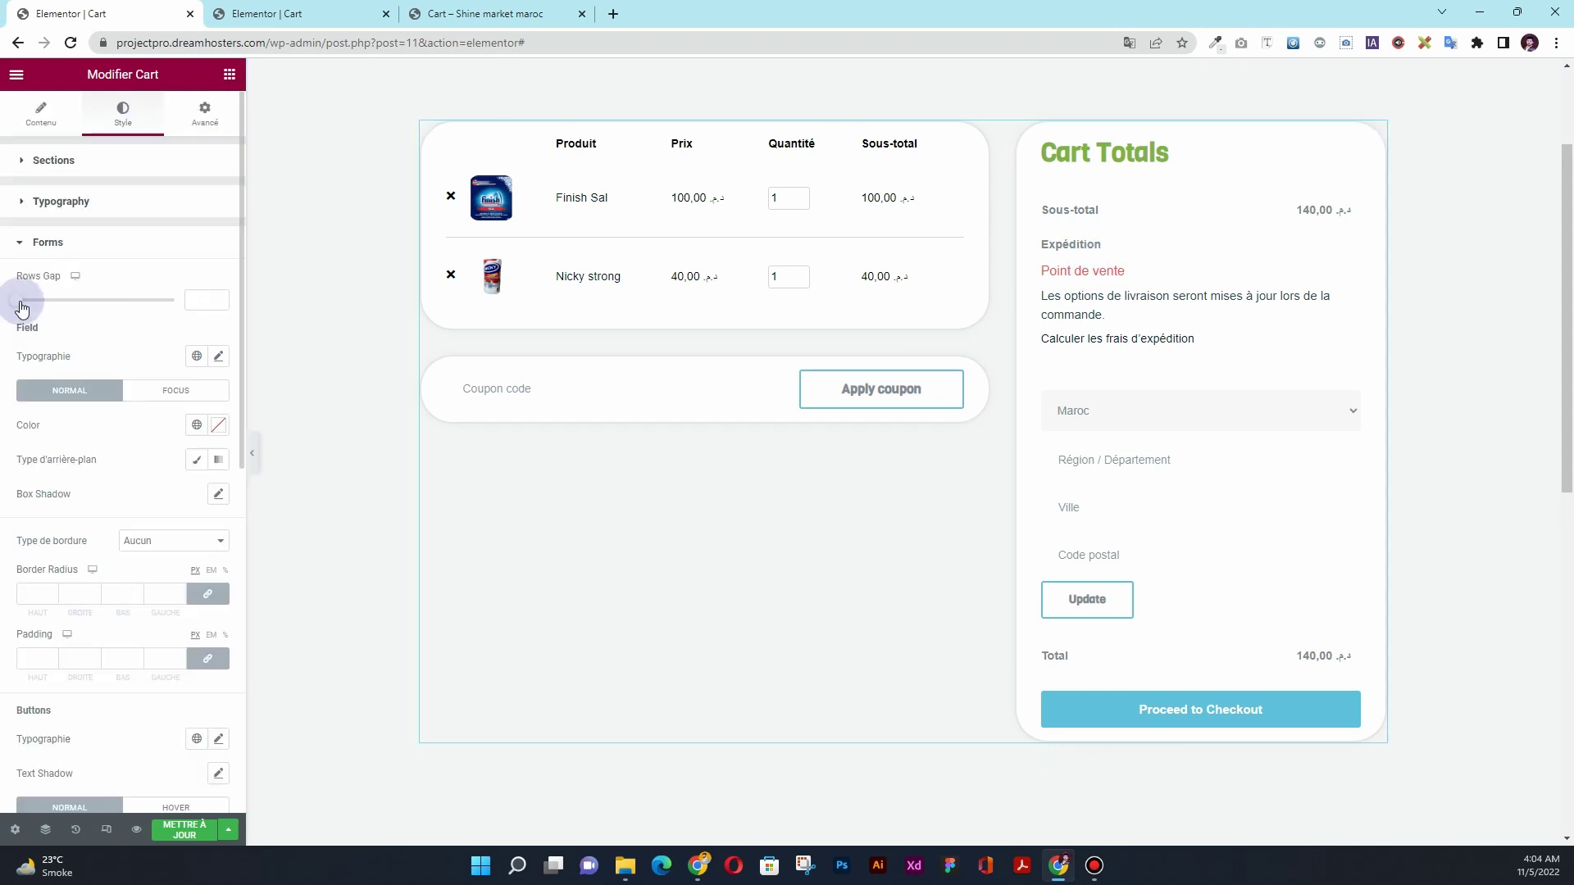
{"action": "left_click_drag", "start_coordinate": [22, 308], "coordinate": [87, 307]}
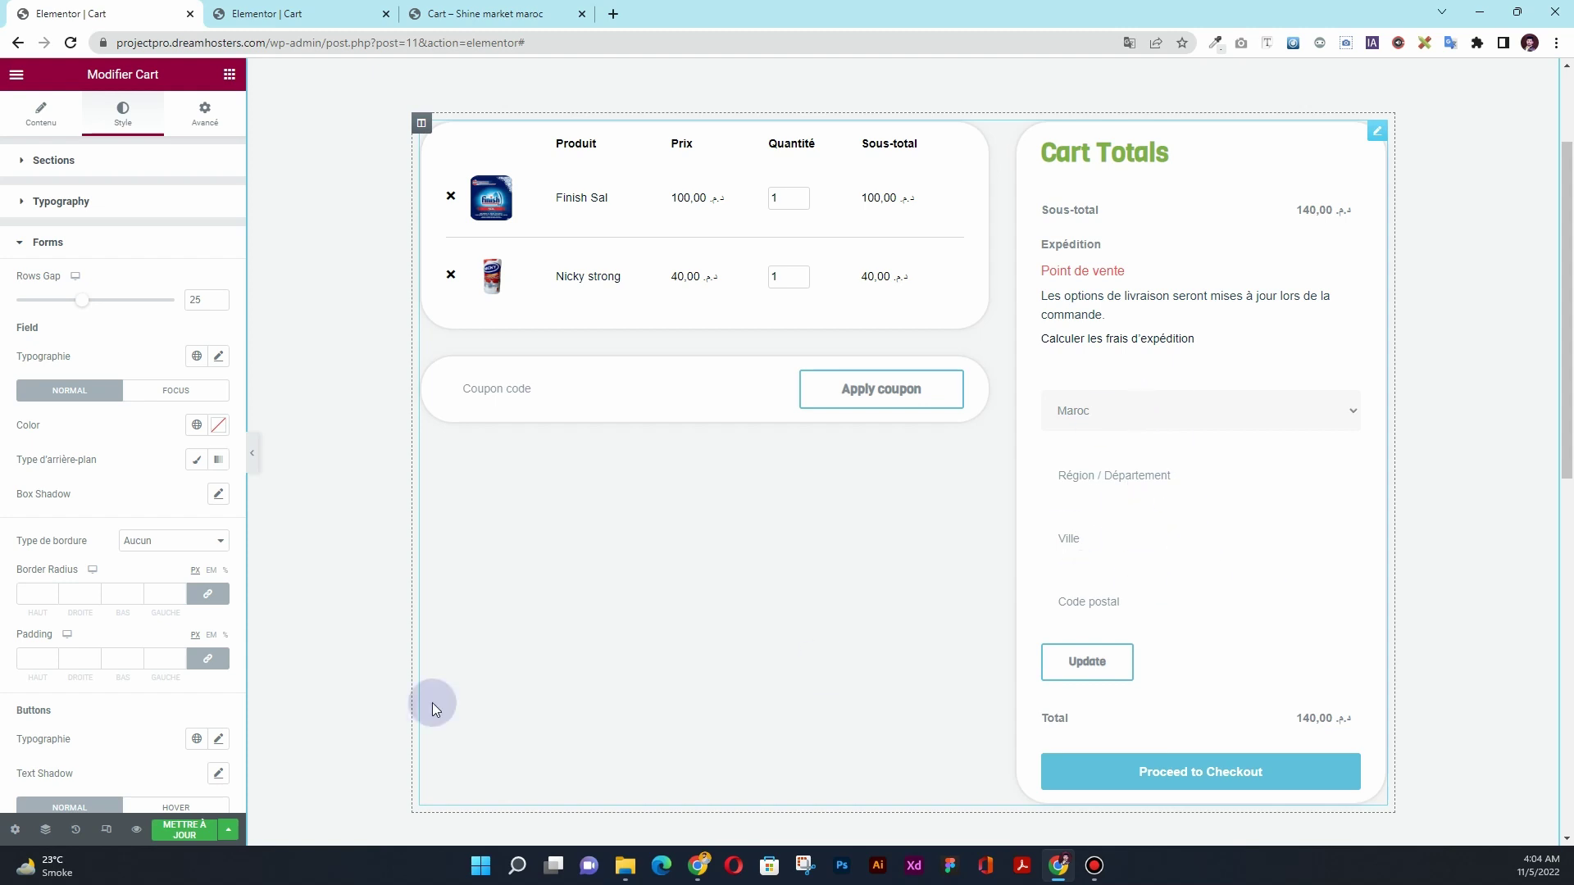
{"action": "left_click", "coordinate": [165, 540]}
{"action": "left_click", "coordinate": [155, 572]}
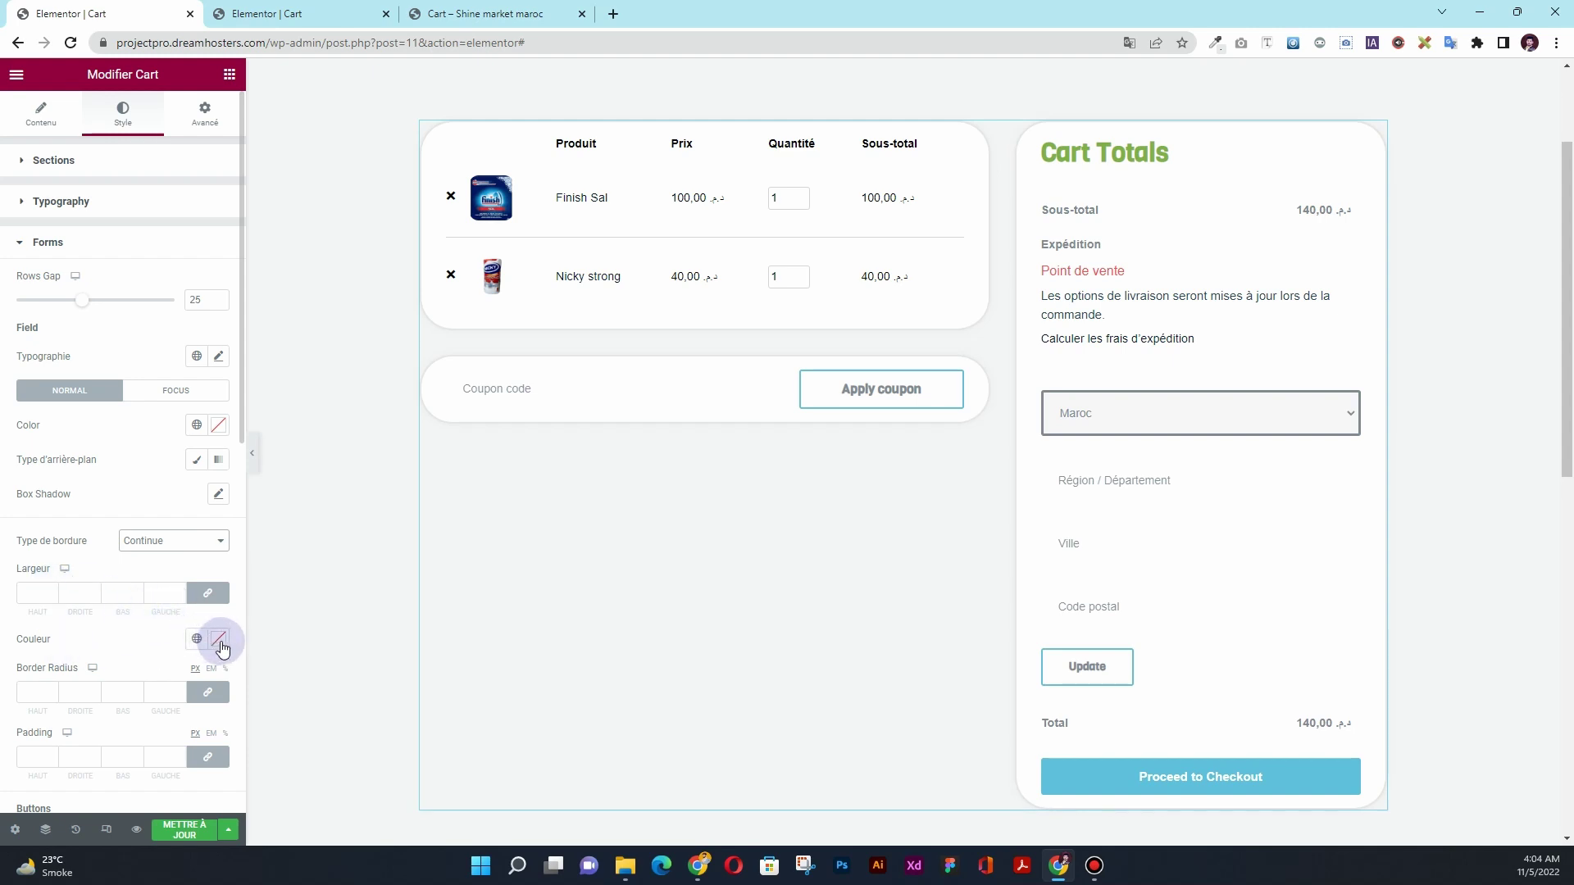
{"action": "type", "text": "3"}
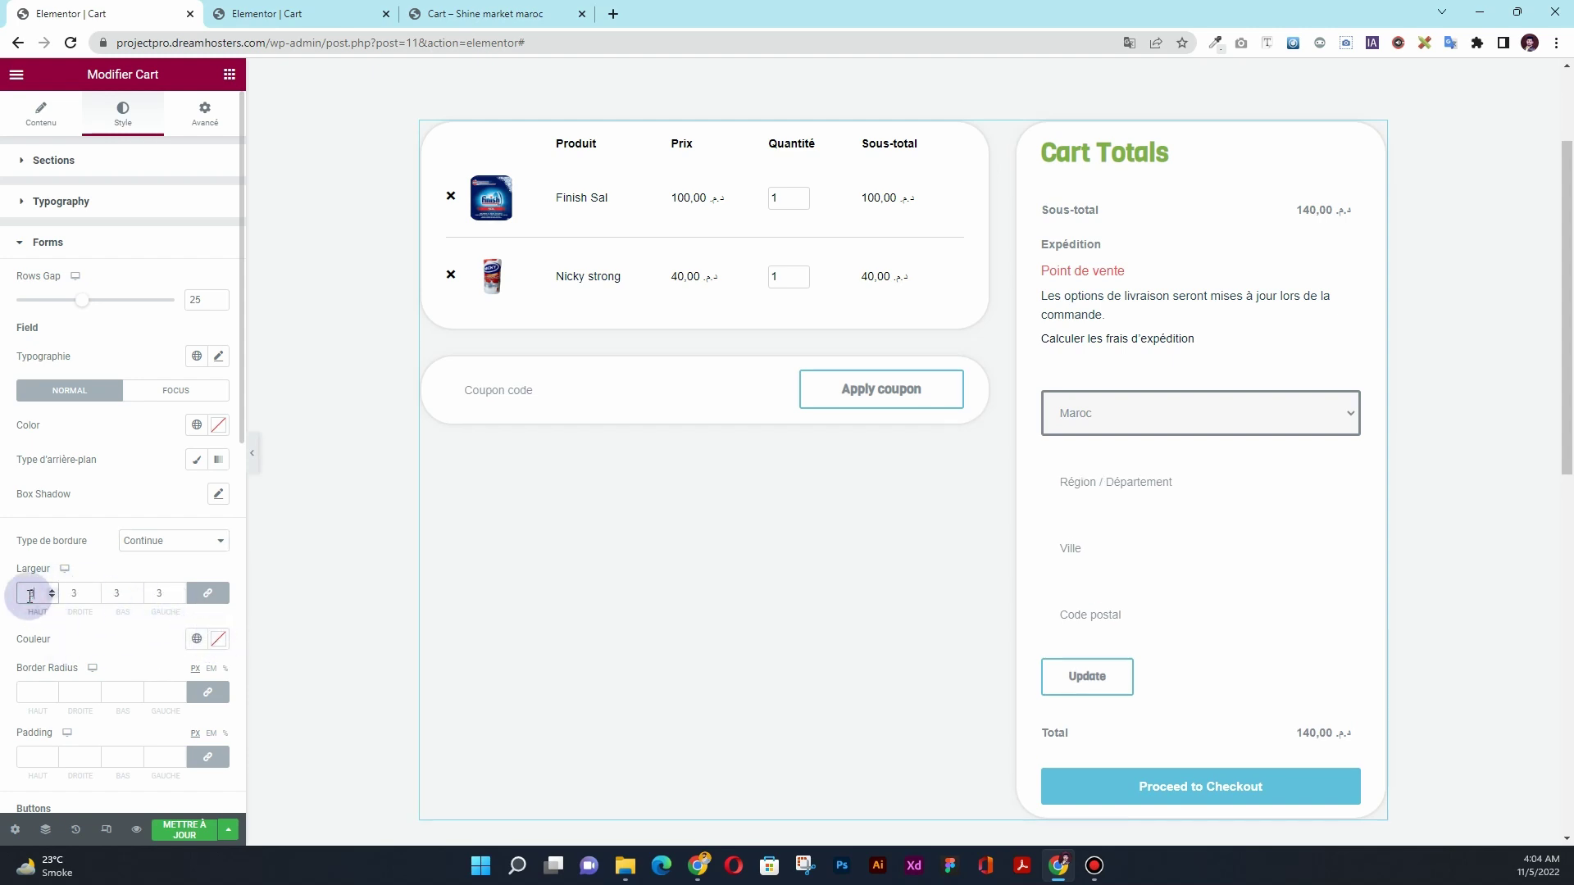
- Color the field border with the Secondary gray, lower its opacity to #77808A1A, and set the fields' border radius to 40 px
{"action": "left_click", "coordinate": [215, 641]}
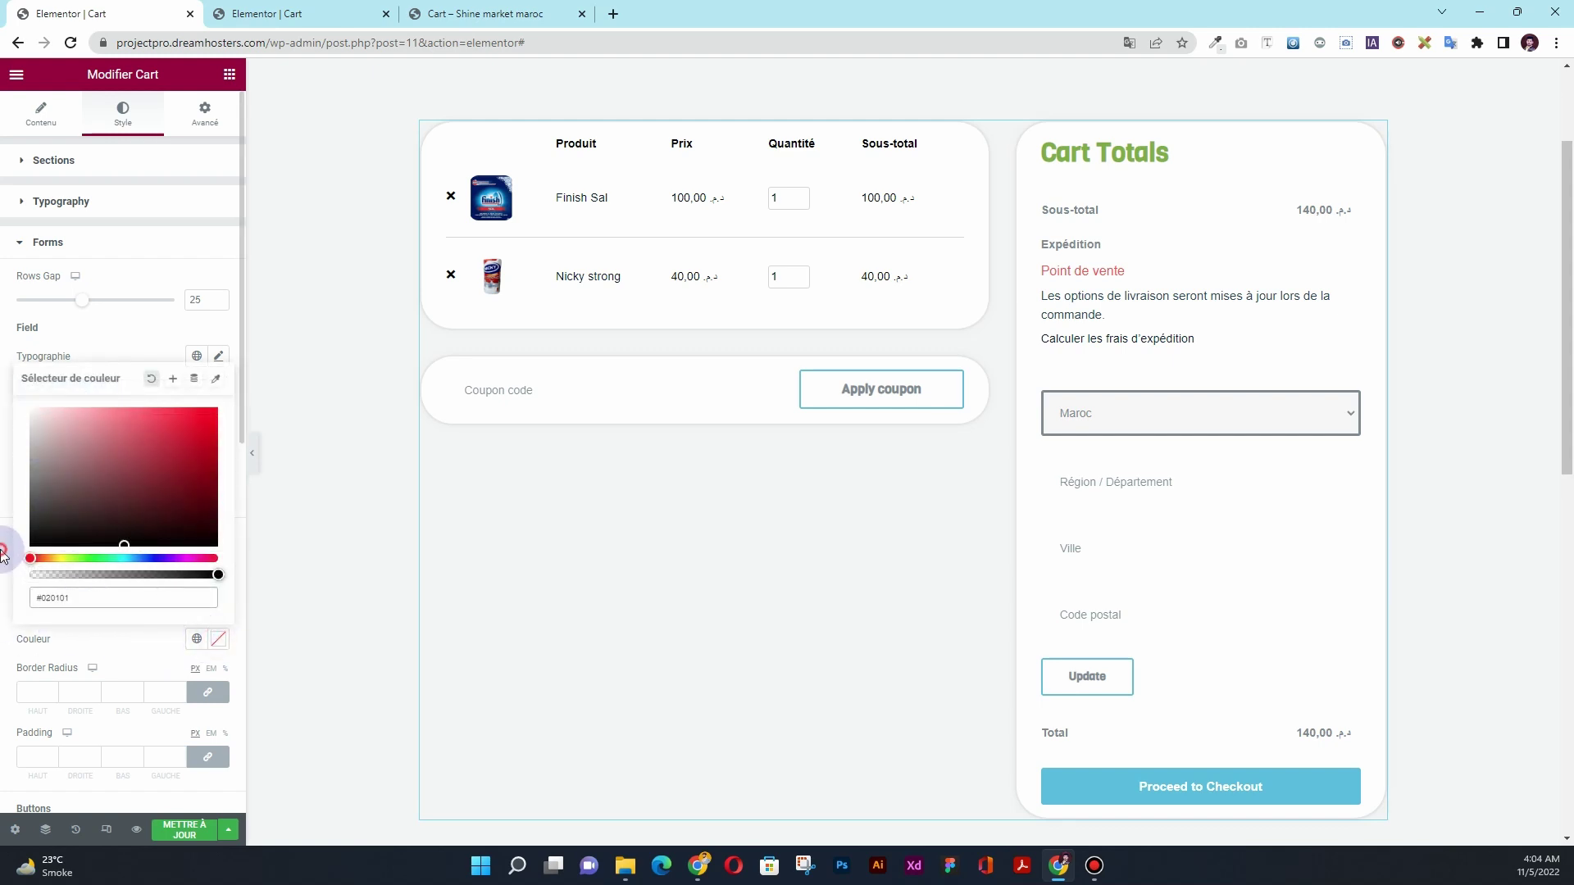
{"action": "left_click", "coordinate": [183, 637]}
{"action": "left_click", "coordinate": [197, 638]}
{"action": "left_click", "coordinate": [107, 459]}
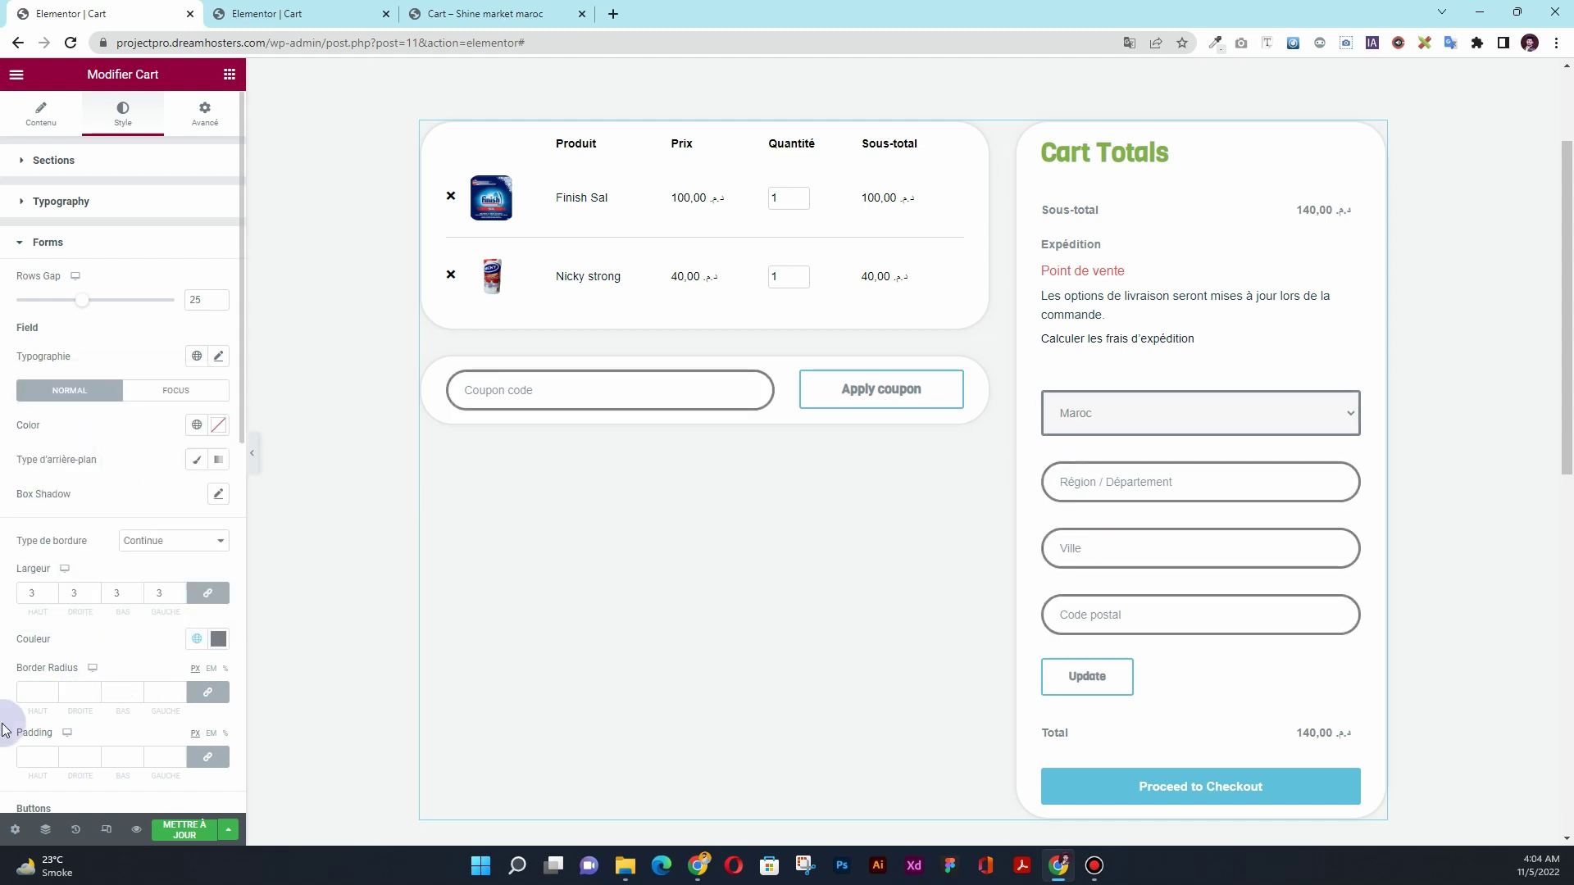
{"action": "left_click", "coordinate": [218, 639]}
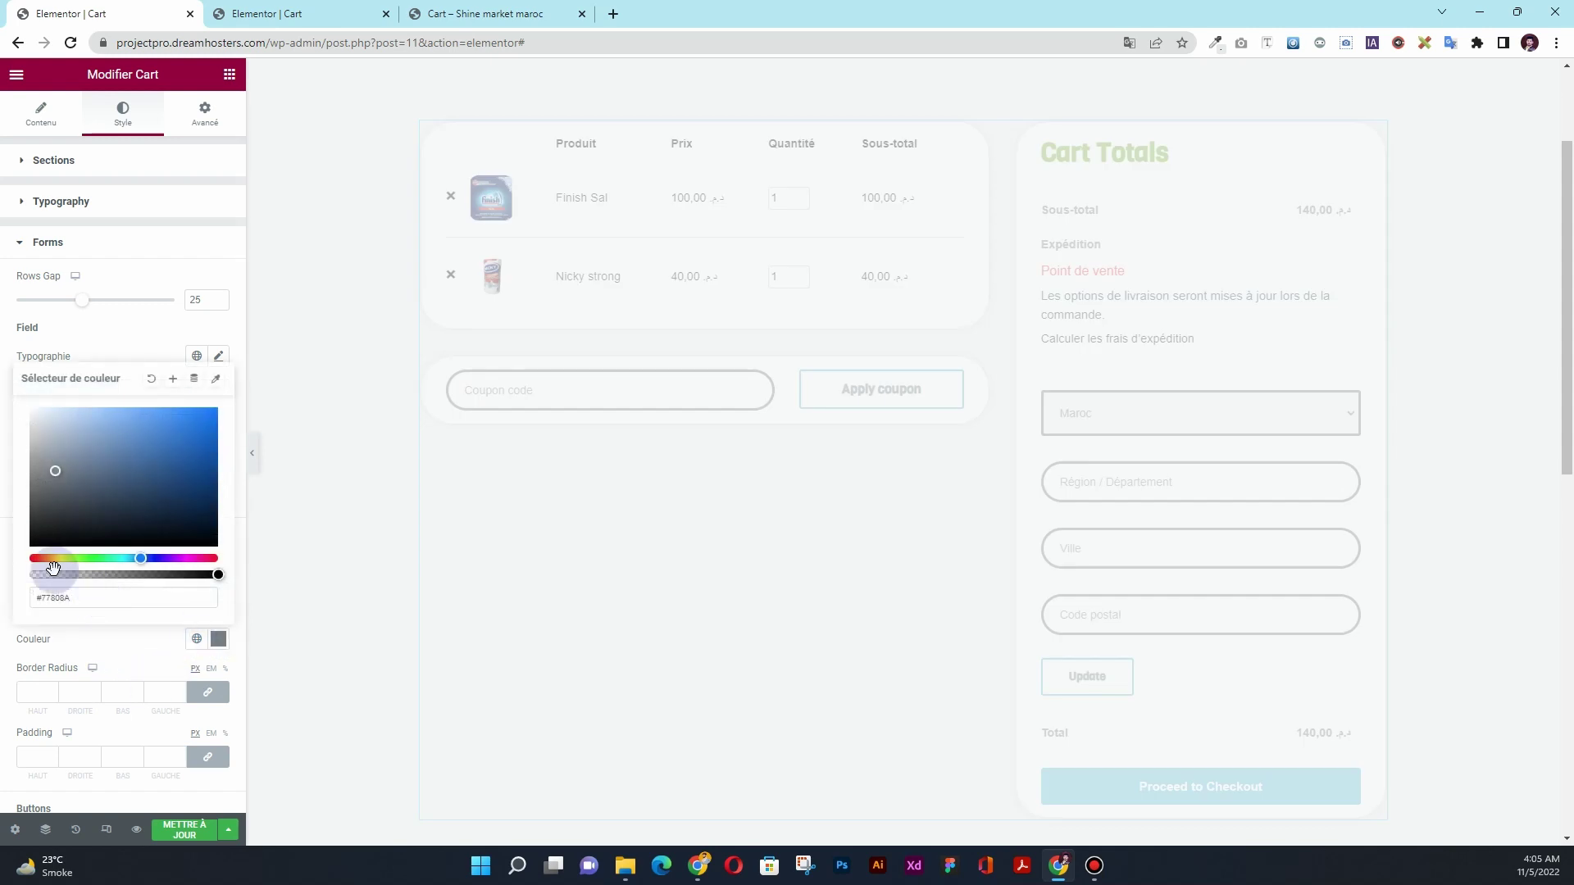
{"action": "left_click", "coordinate": [47, 574]}
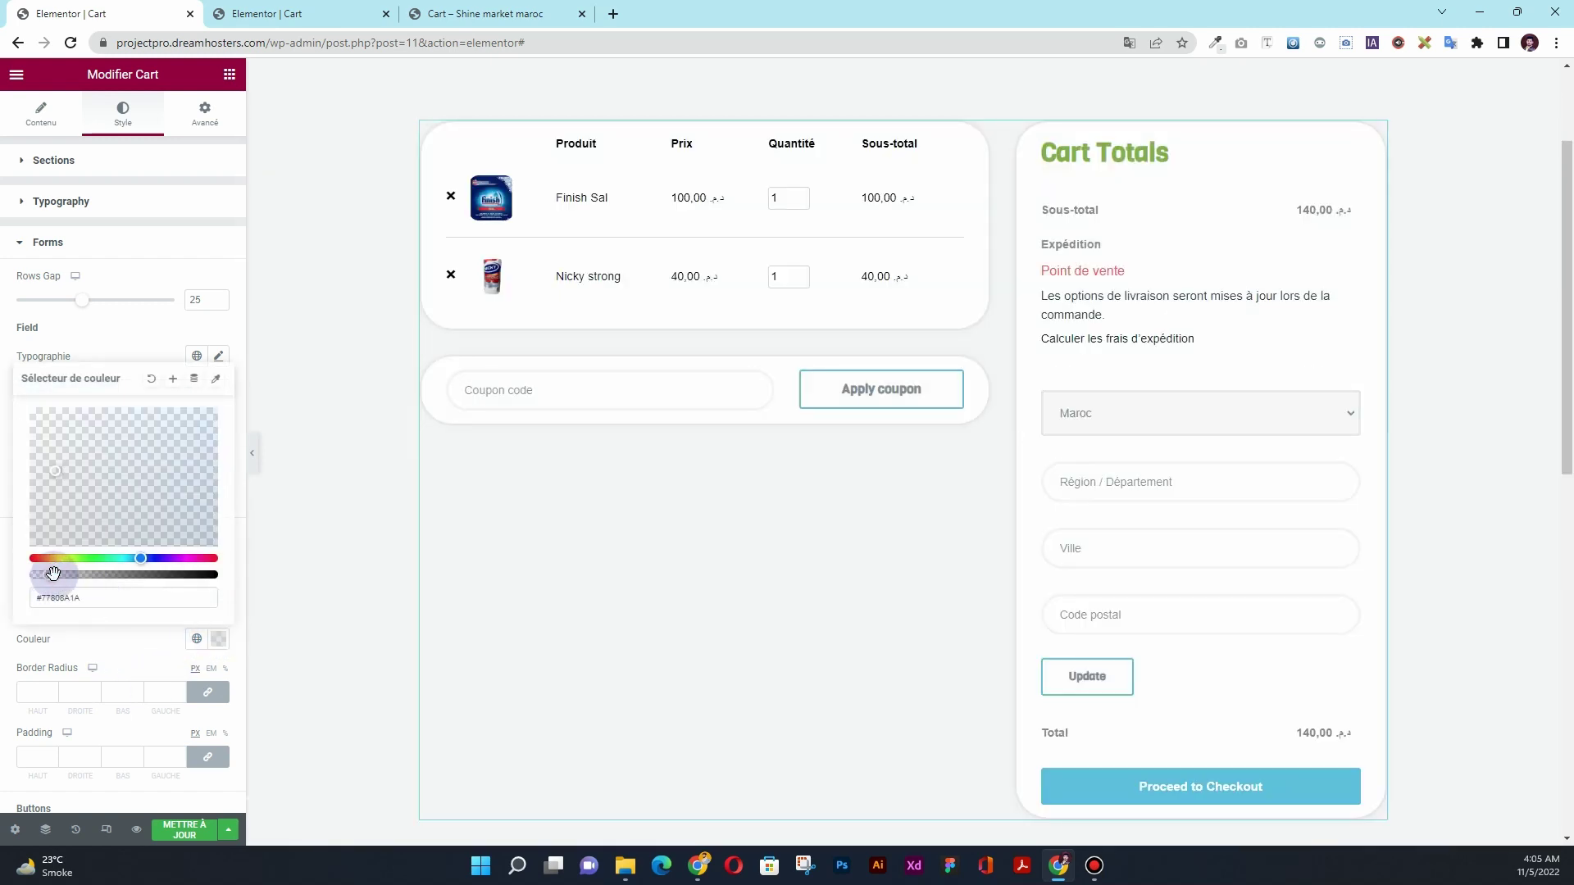
{"action": "left_click", "coordinate": [51, 660]}
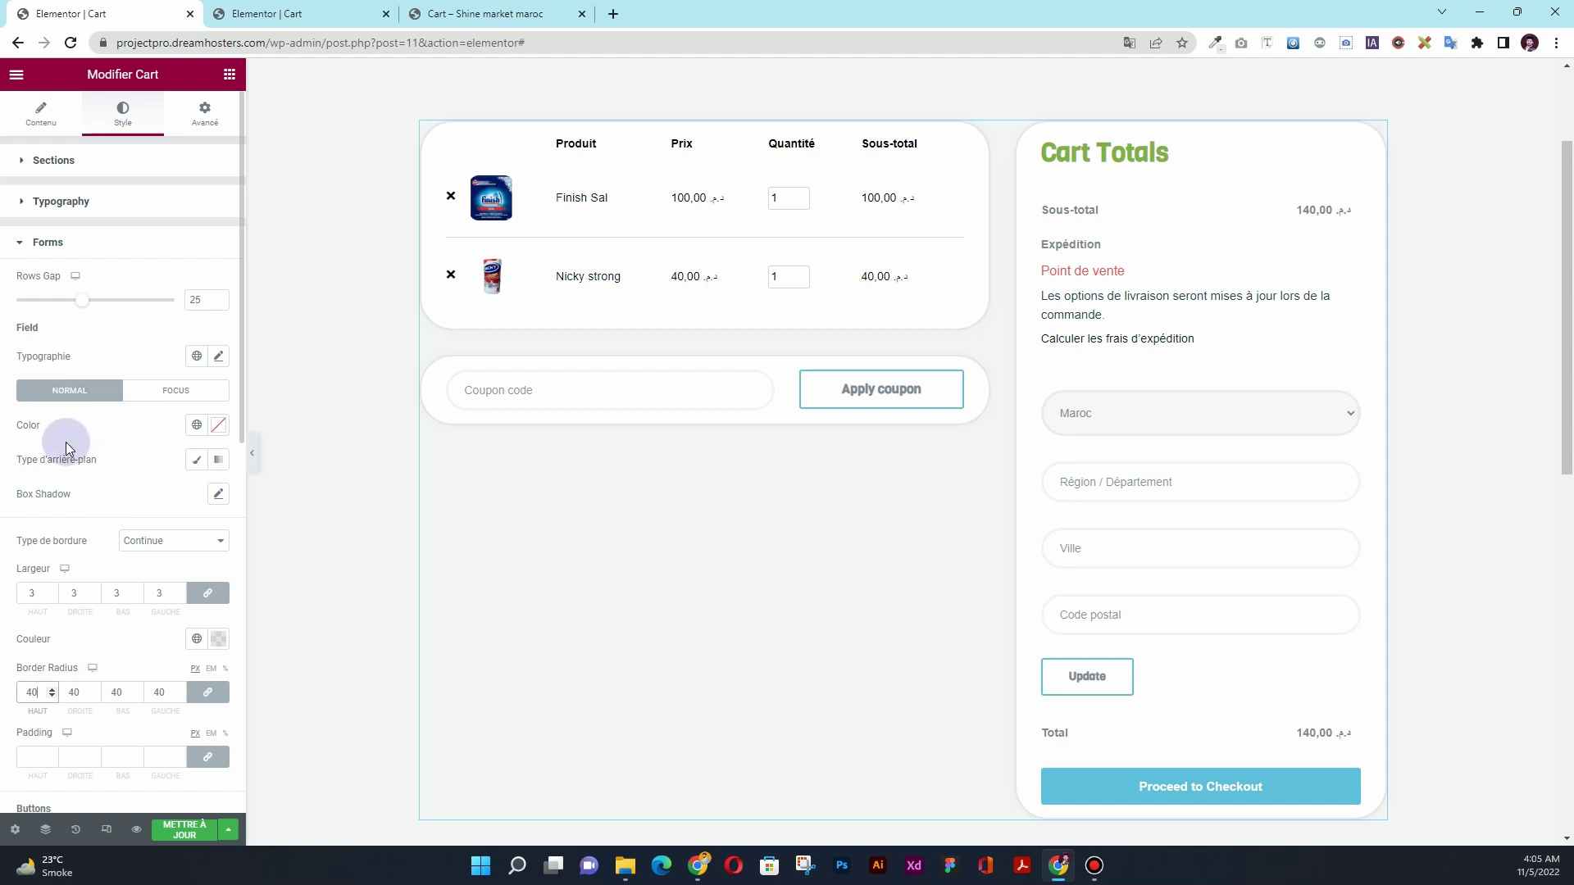
- Set the fields' text color to Secondary and give them a classic background in the Bg Site Color global color
{"action": "left_click", "coordinate": [198, 426]}
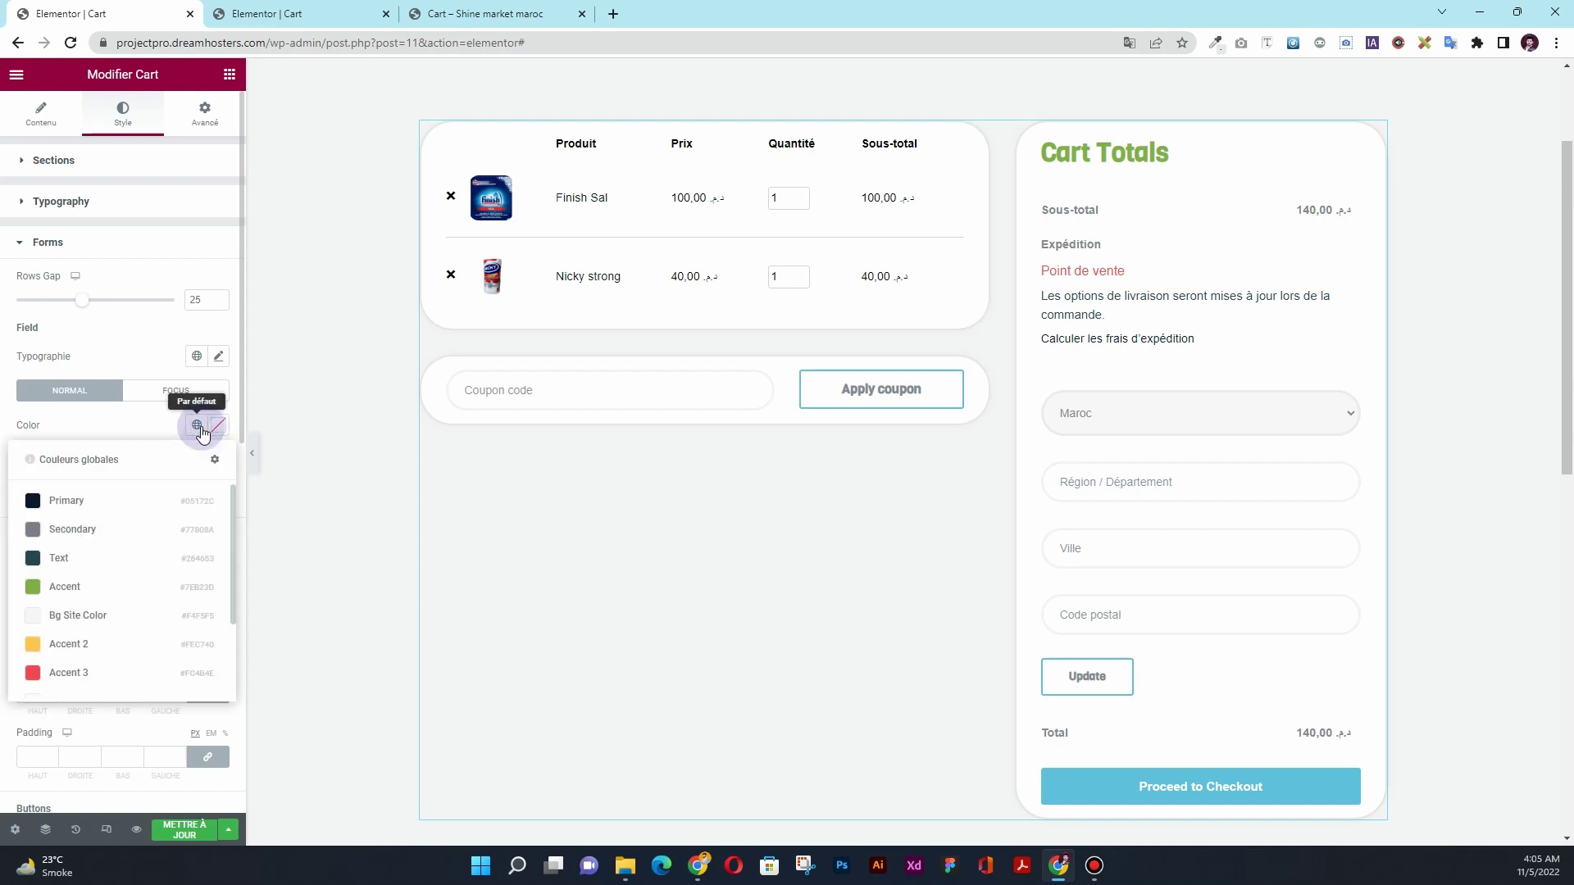
{"action": "left_click", "coordinate": [125, 525]}
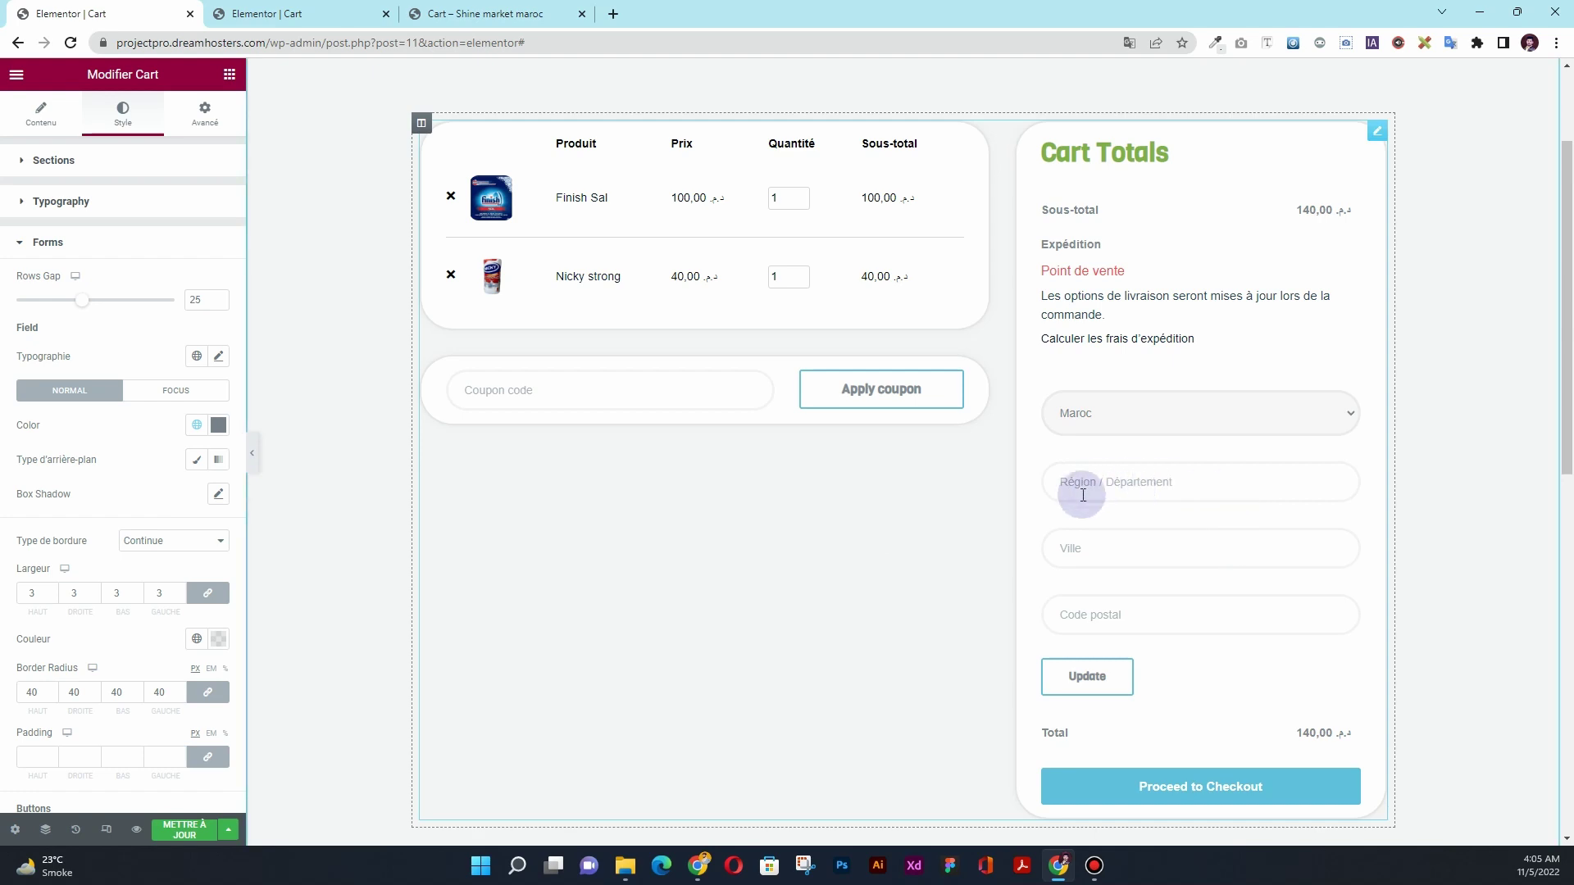
{"action": "left_click", "coordinate": [194, 461]}
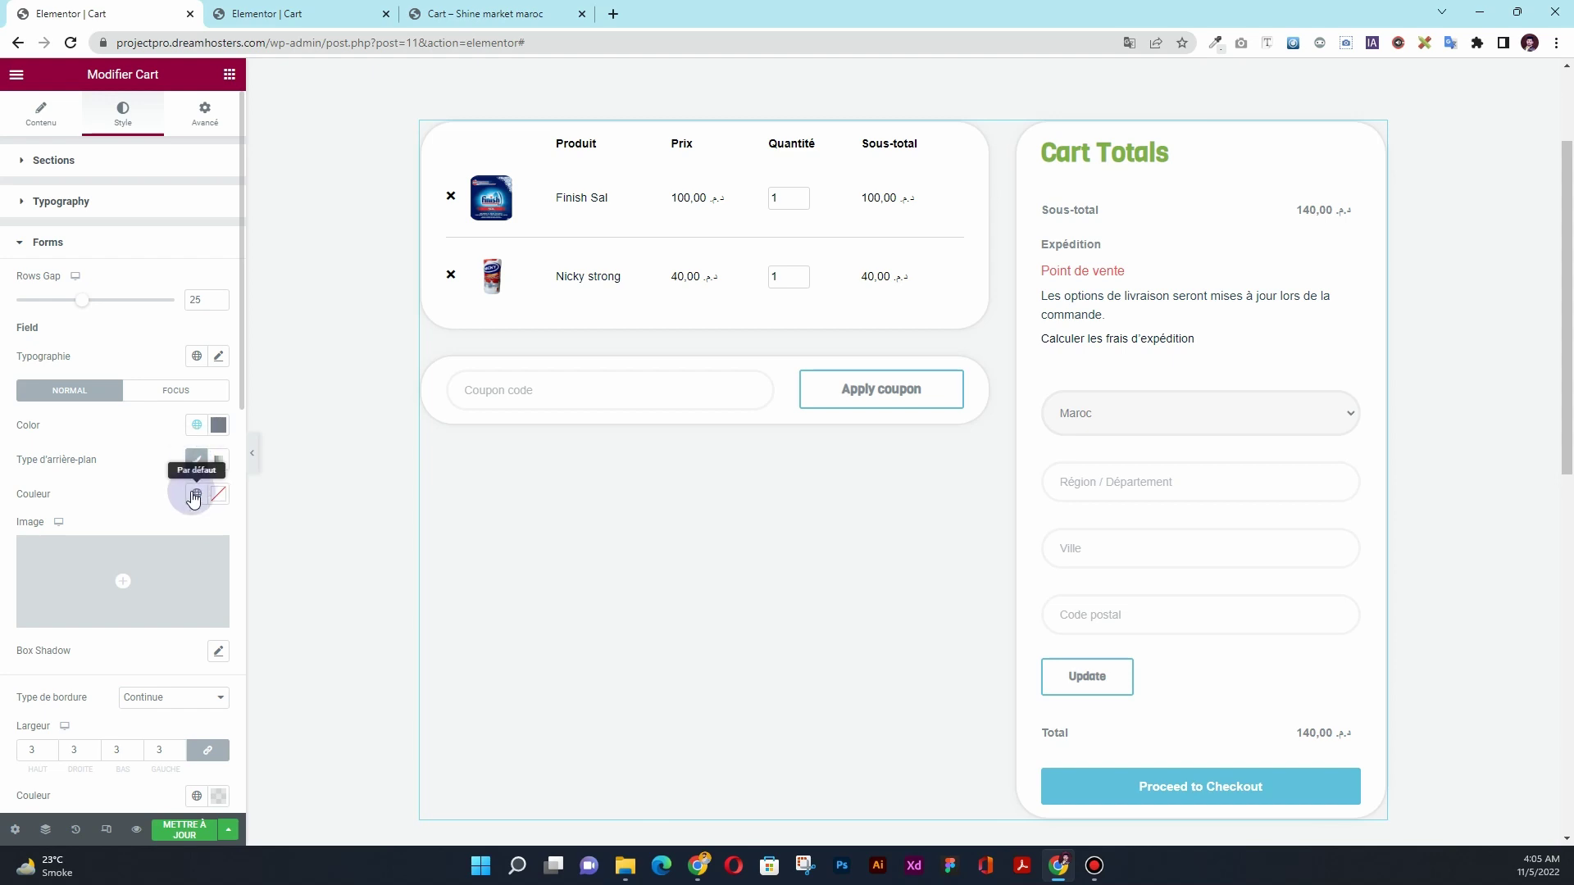
{"action": "left_click", "coordinate": [195, 494]}
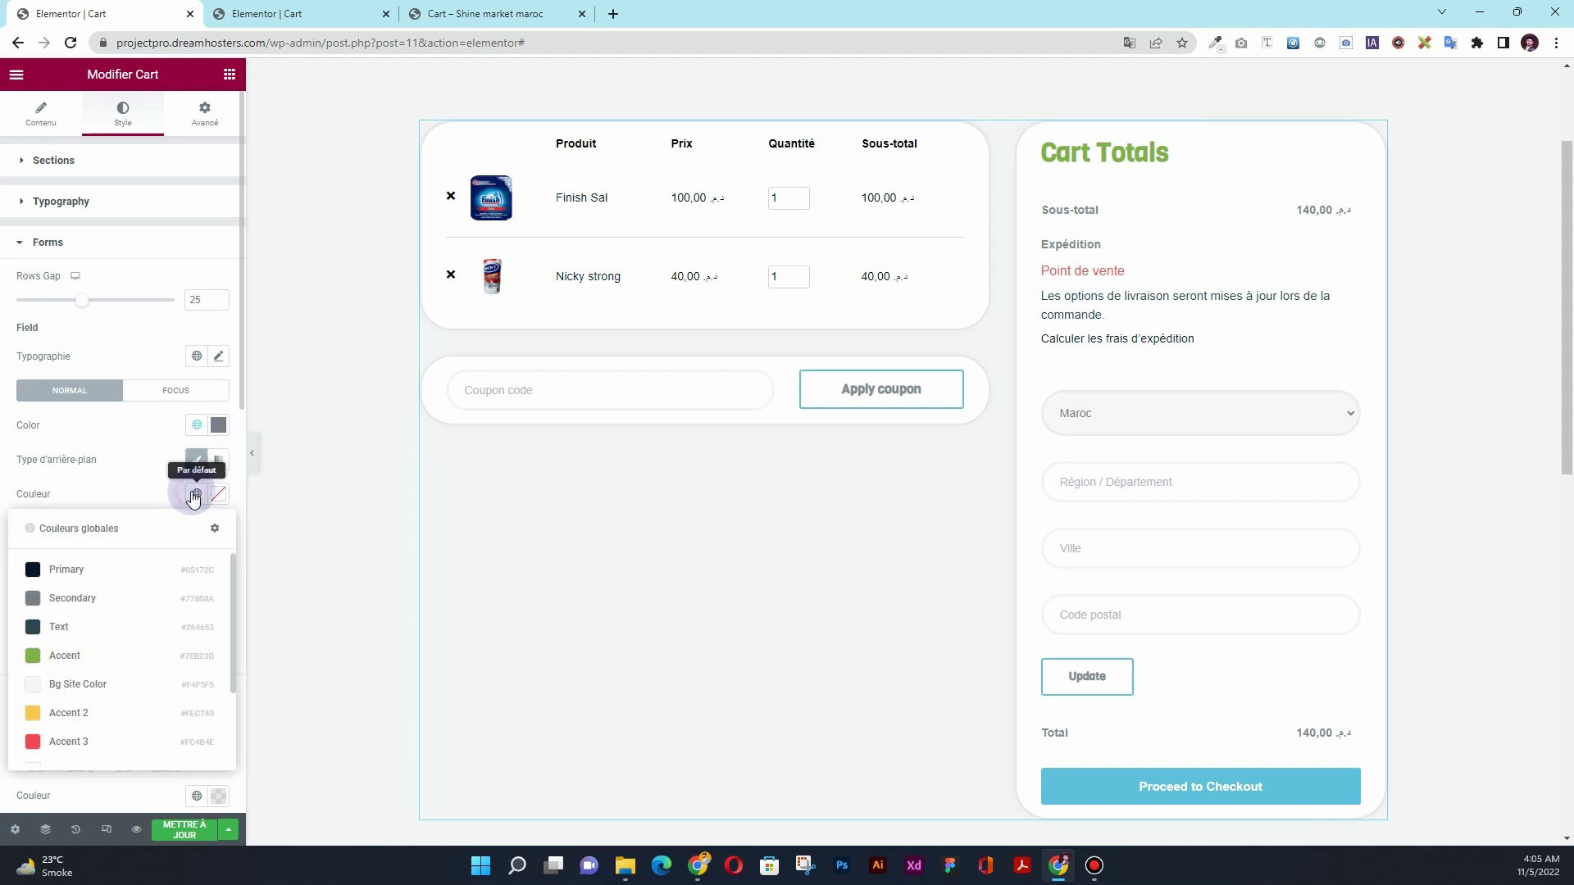
{"action": "left_click", "coordinate": [90, 627]}
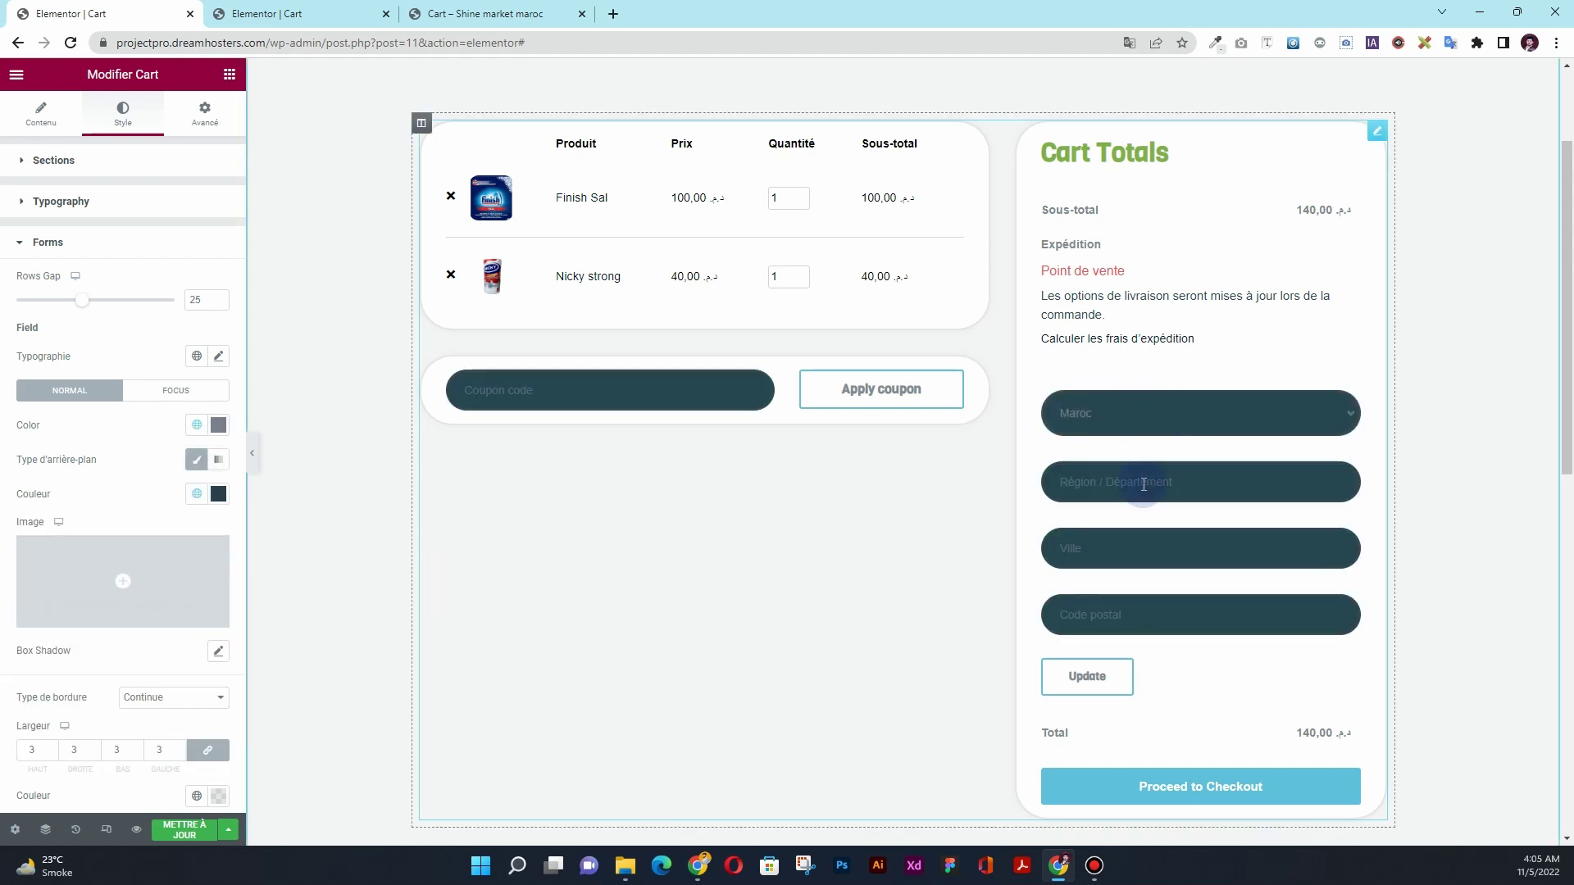
{"action": "left_click", "coordinate": [200, 493]}
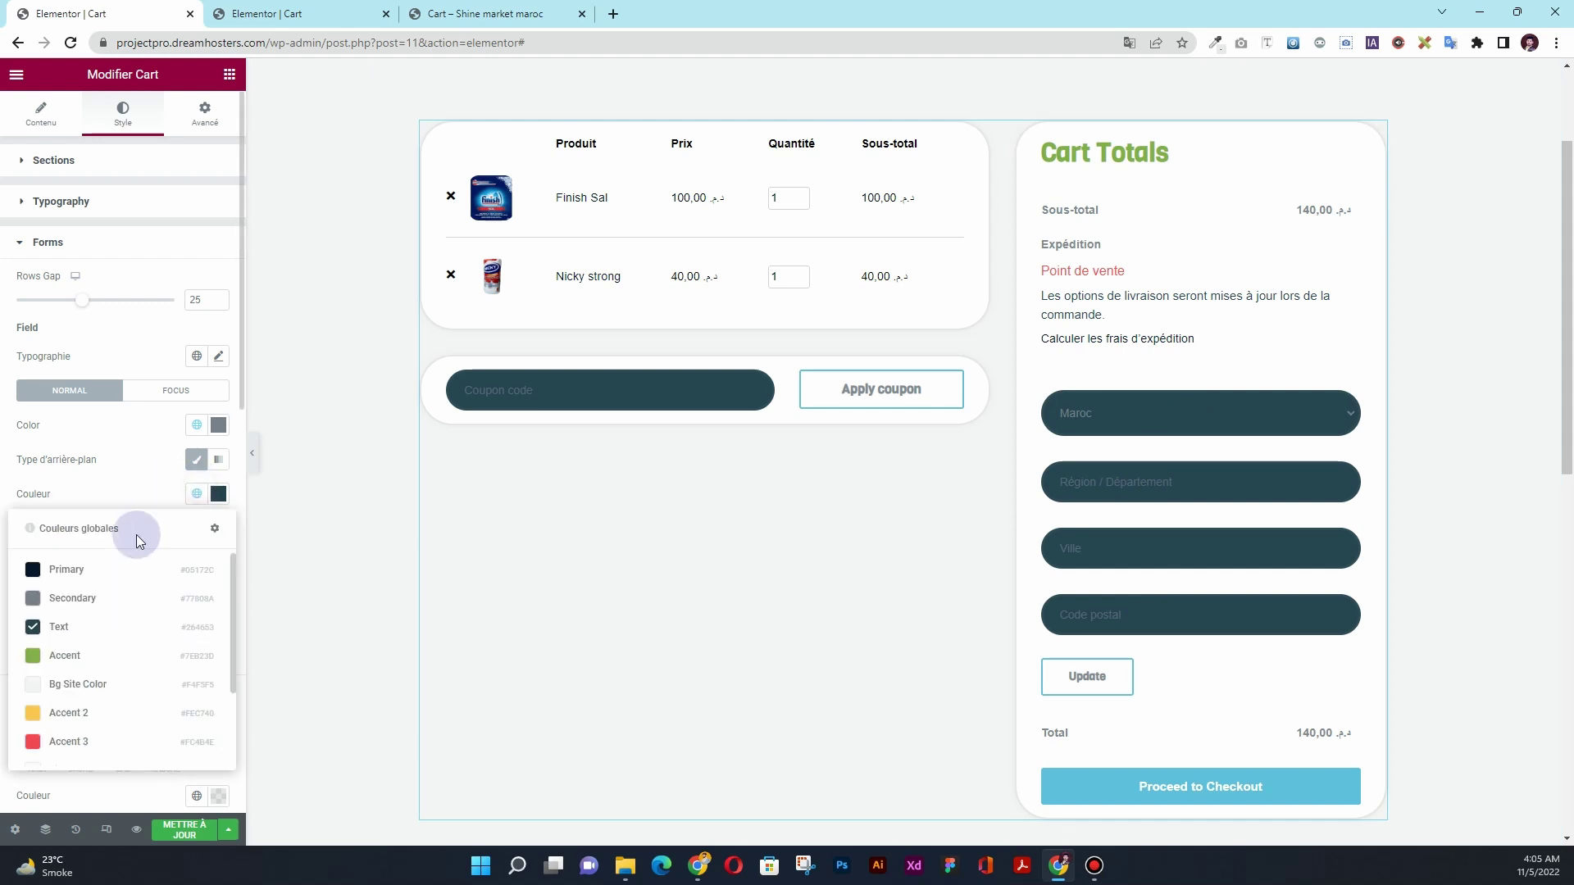
{"action": "left_click", "coordinate": [112, 683]}
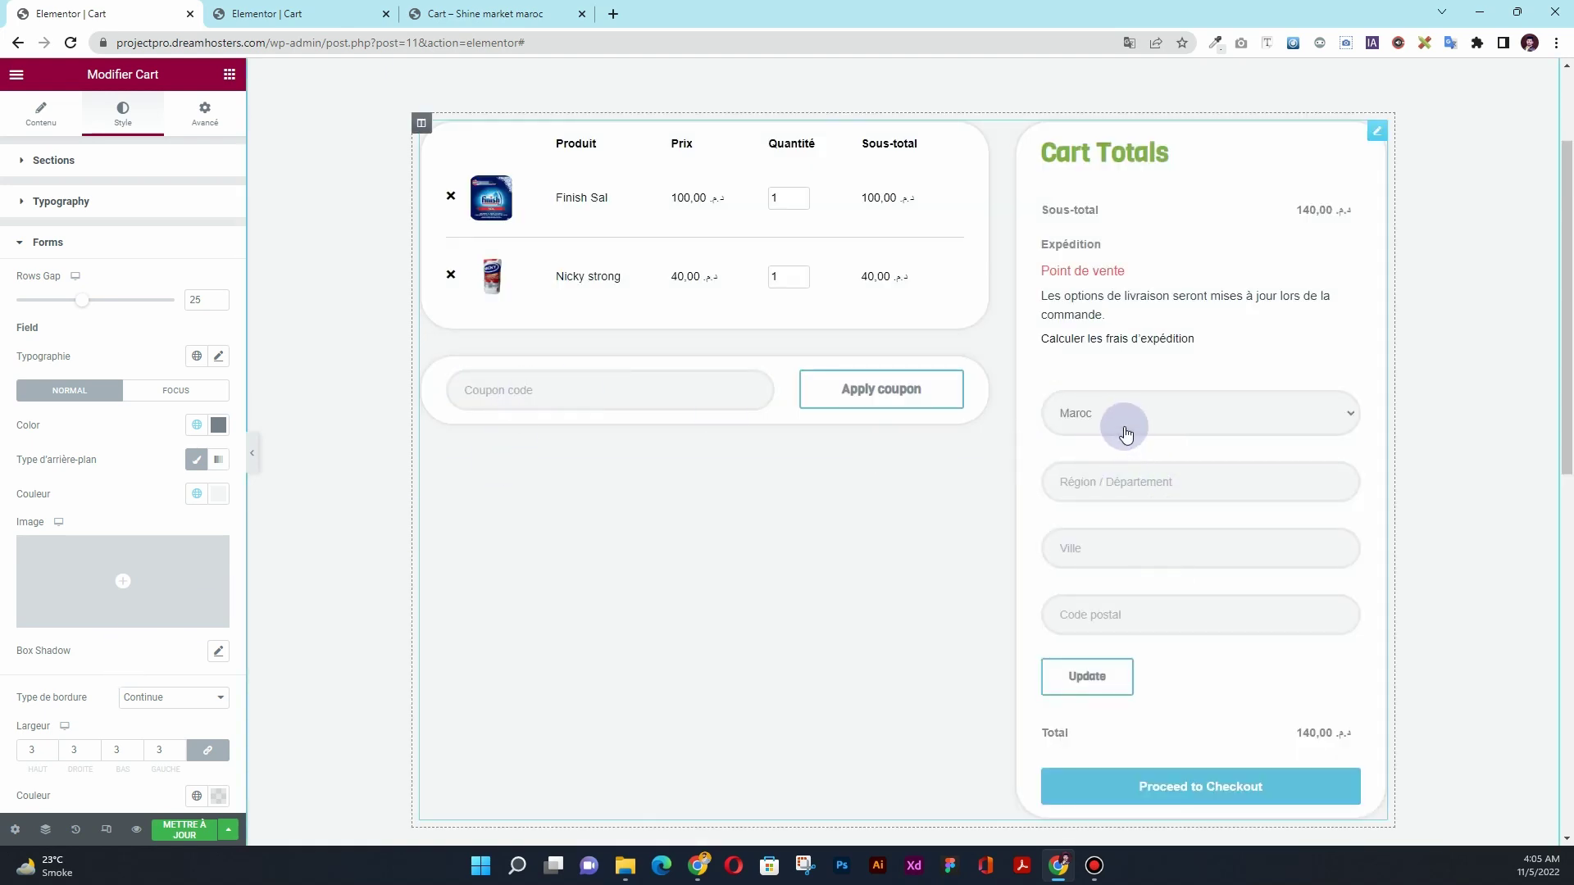
- Change the fields' text color to the Primary global color and set their font size to 14 px
{"action": "left_click", "coordinate": [197, 424]}
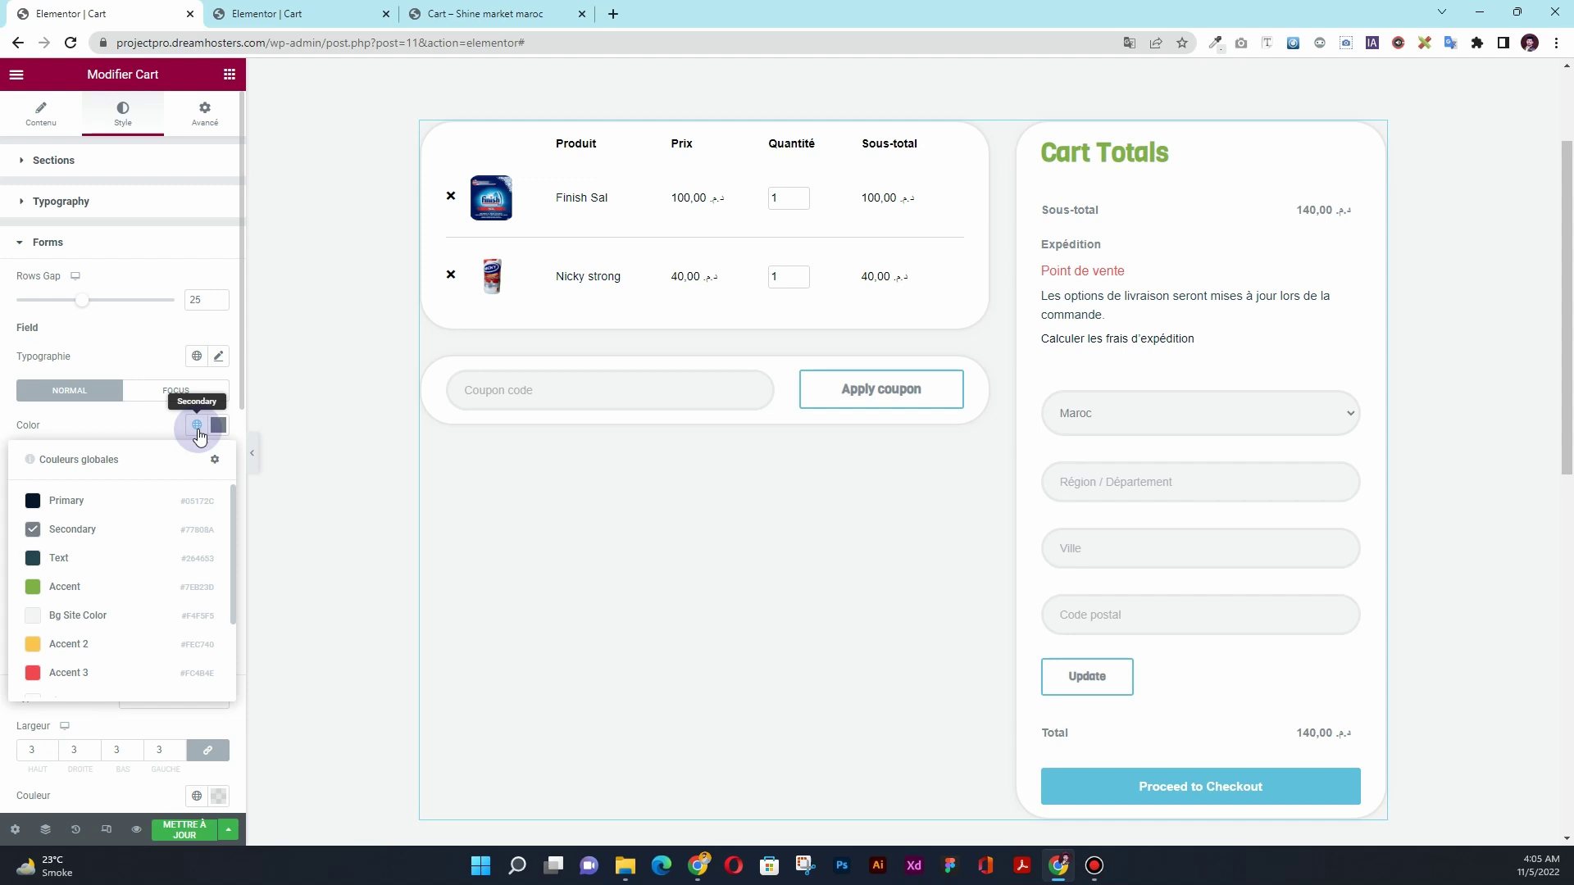
{"action": "left_click", "coordinate": [125, 498]}
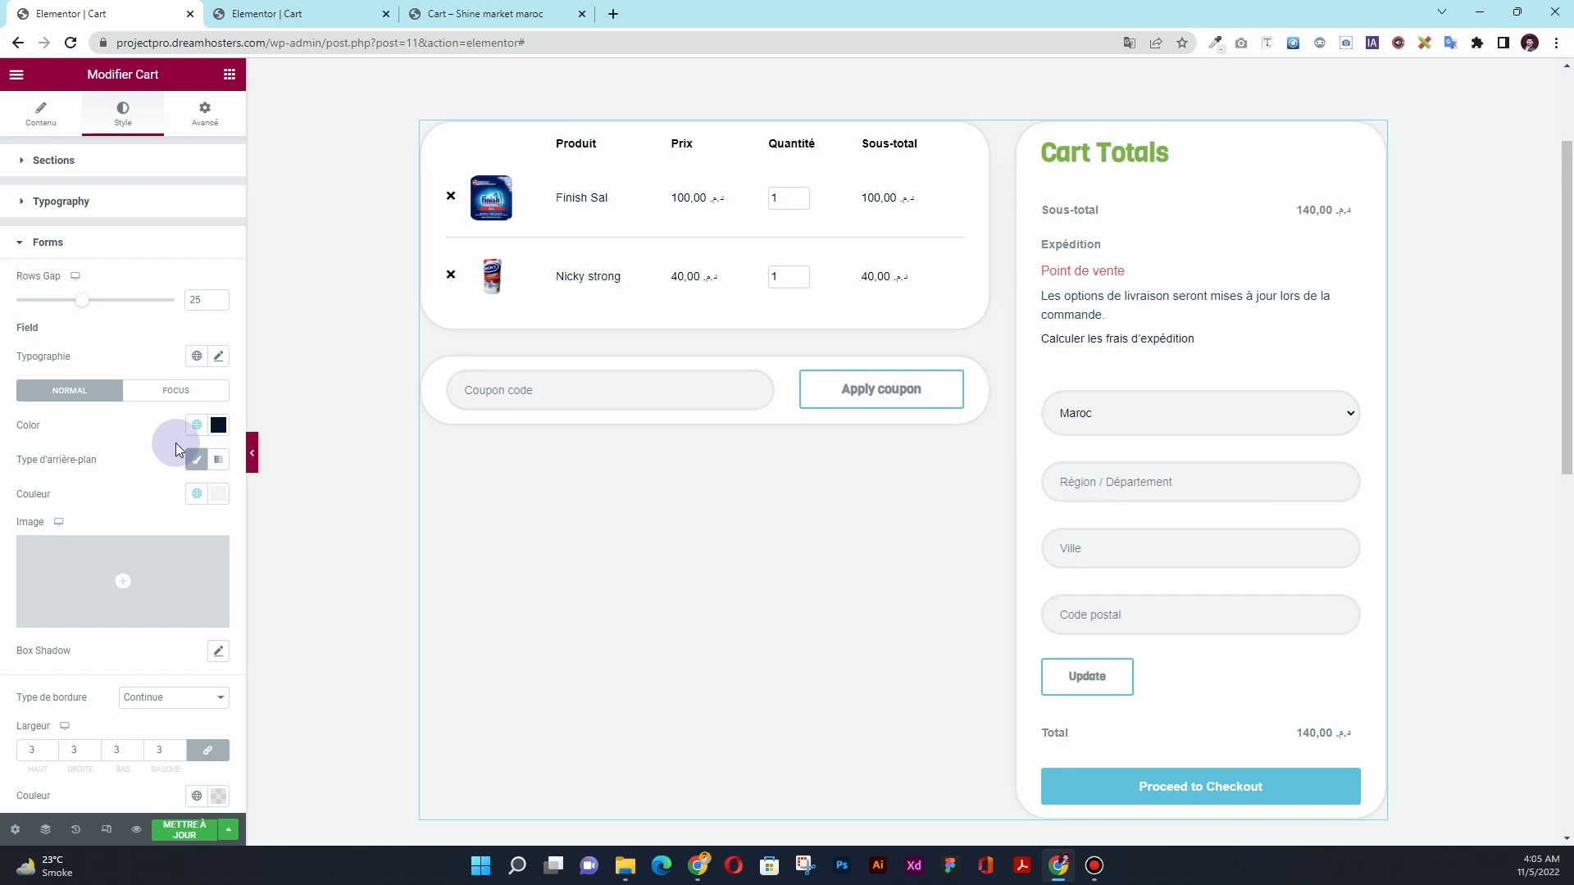
{"action": "left_click", "coordinate": [218, 356]}
{"action": "left_click", "coordinate": [187, 483]}
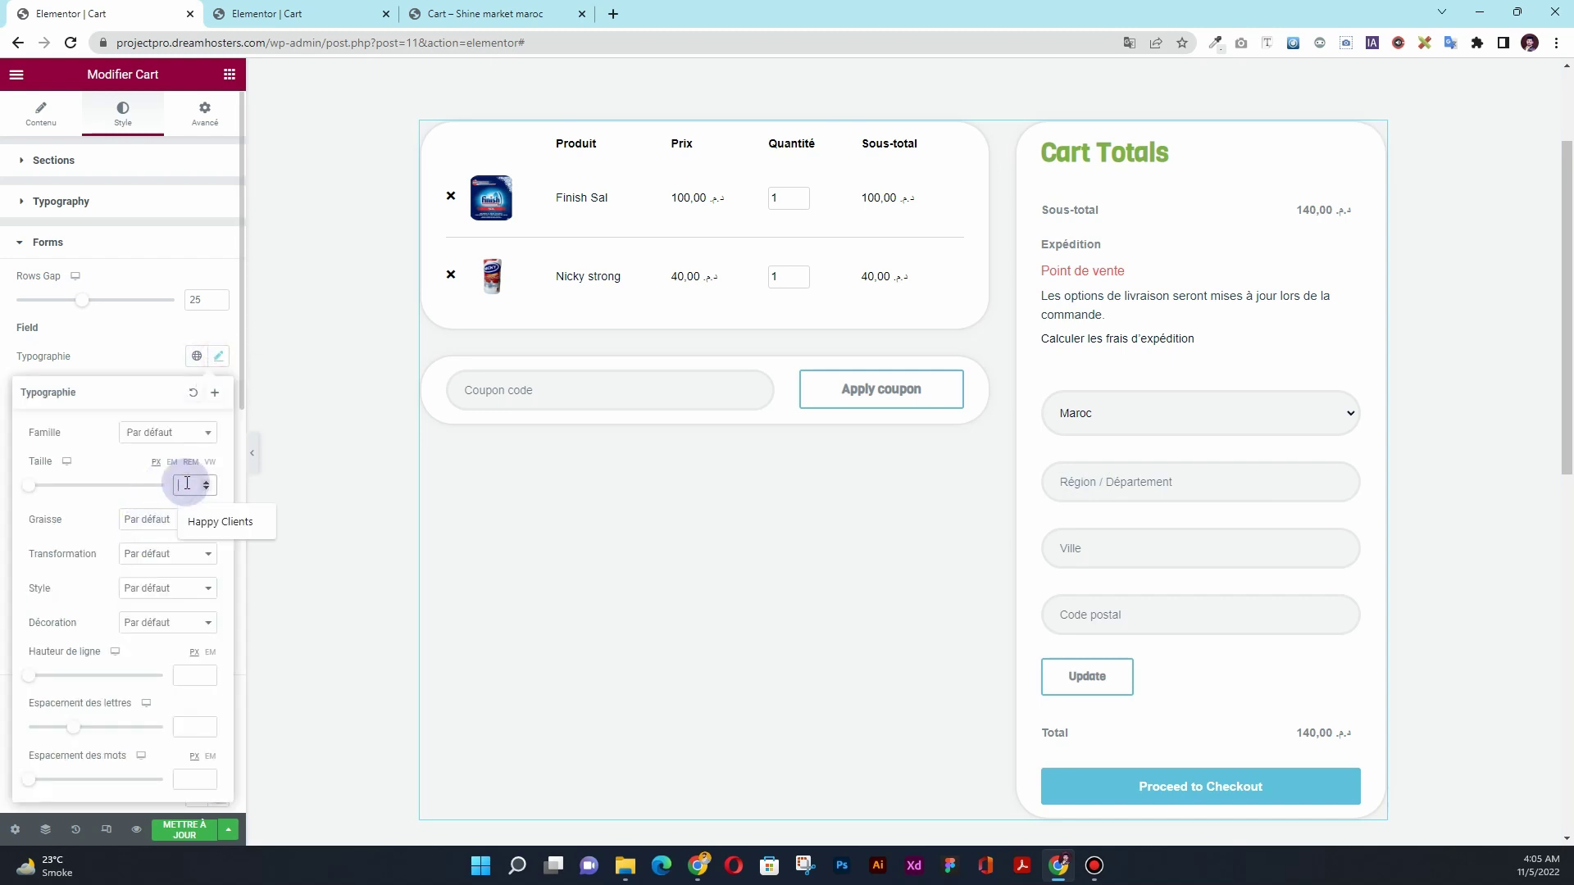
{"action": "type", "text": "18"}
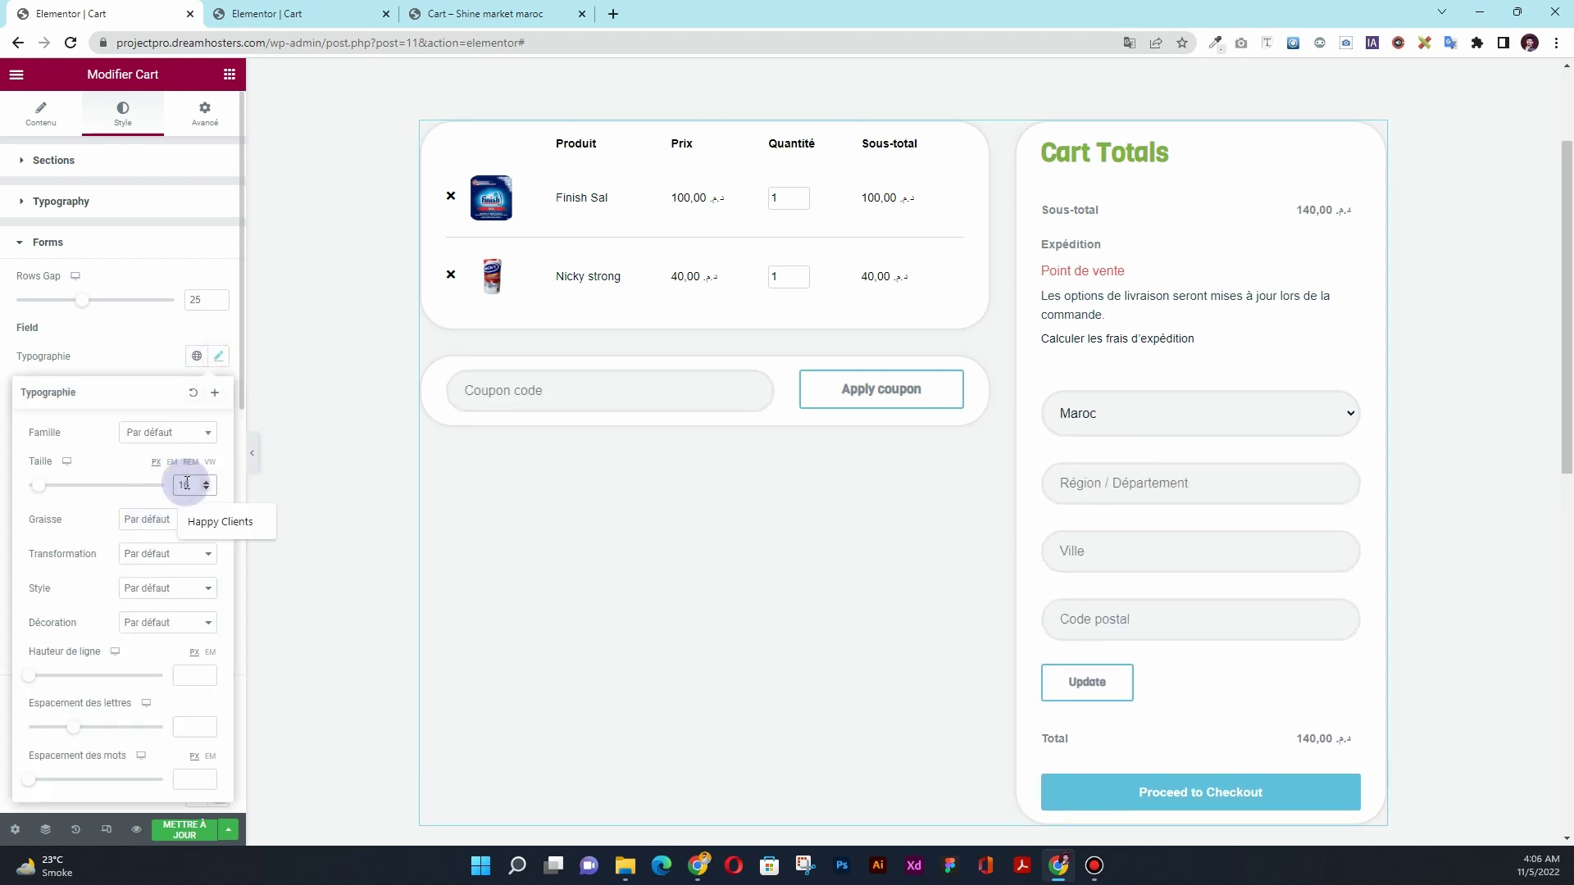
{"action": "key", "text": "BackSpace"}
{"action": "type", "text": "4"}
{"action": "left_click", "coordinate": [164, 340]}
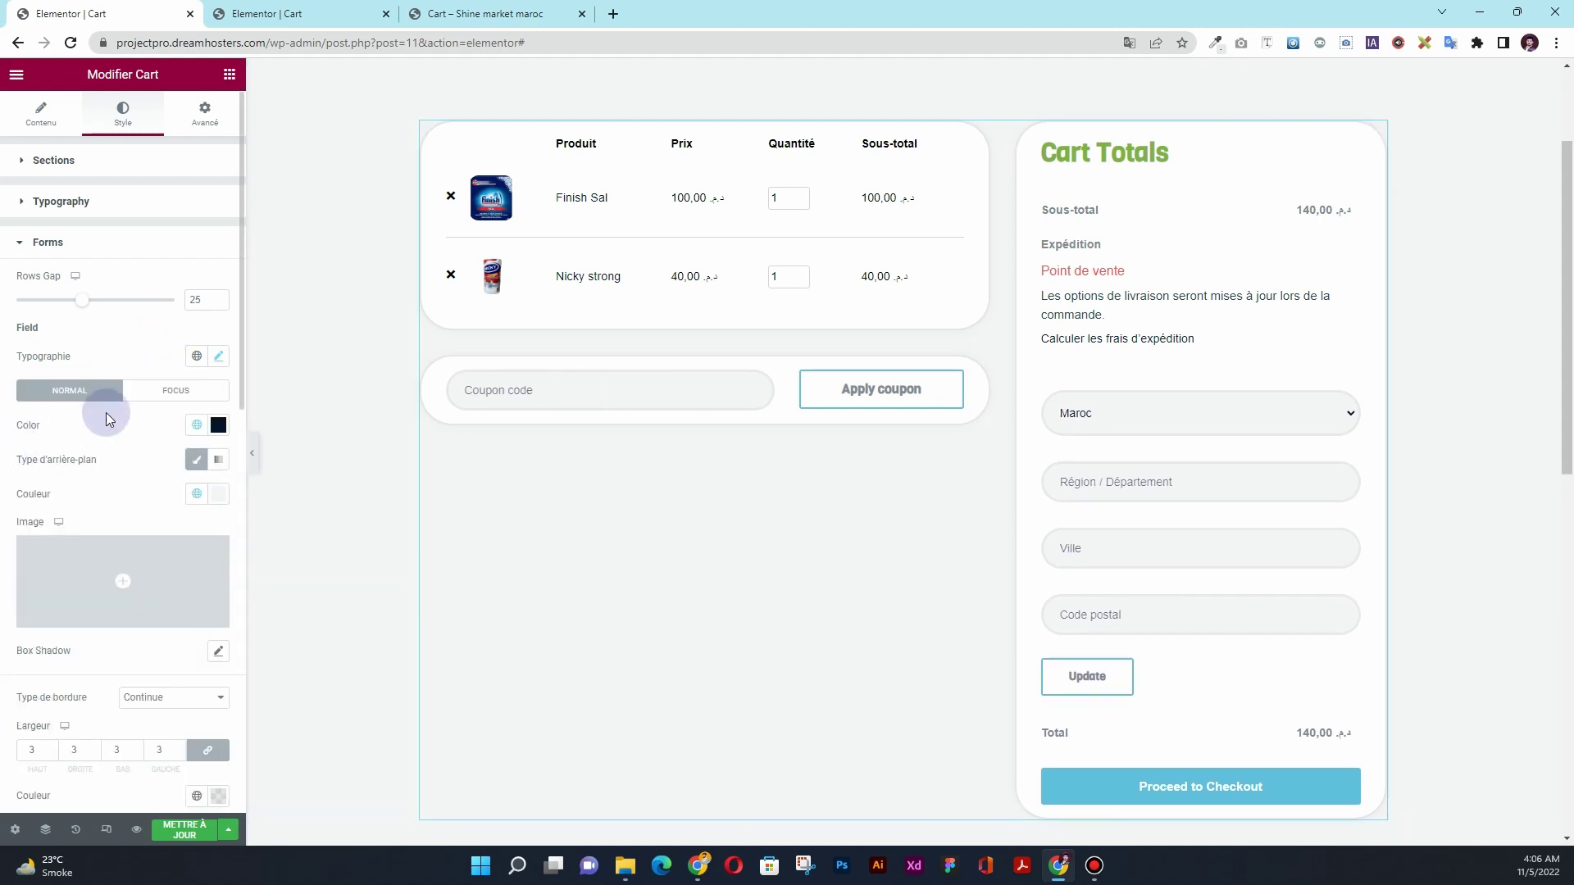
- Review the fields' focus-state options and test focus on the Région / Département and coupon code fields in the preview
{"action": "left_click", "coordinate": [140, 400]}
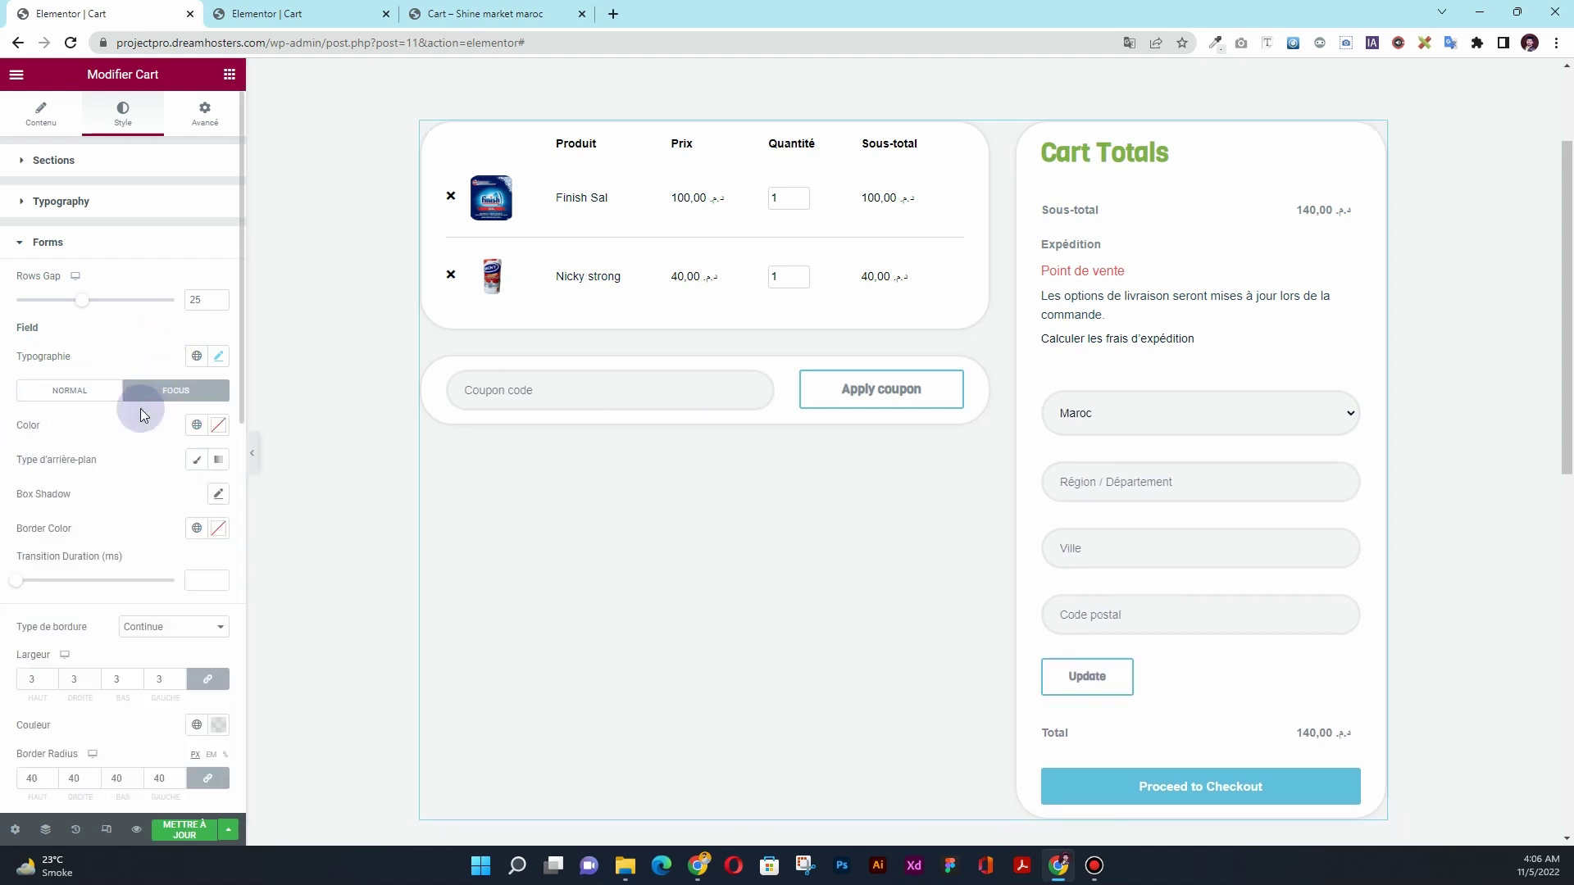
{"action": "left_click", "coordinate": [1112, 483]}
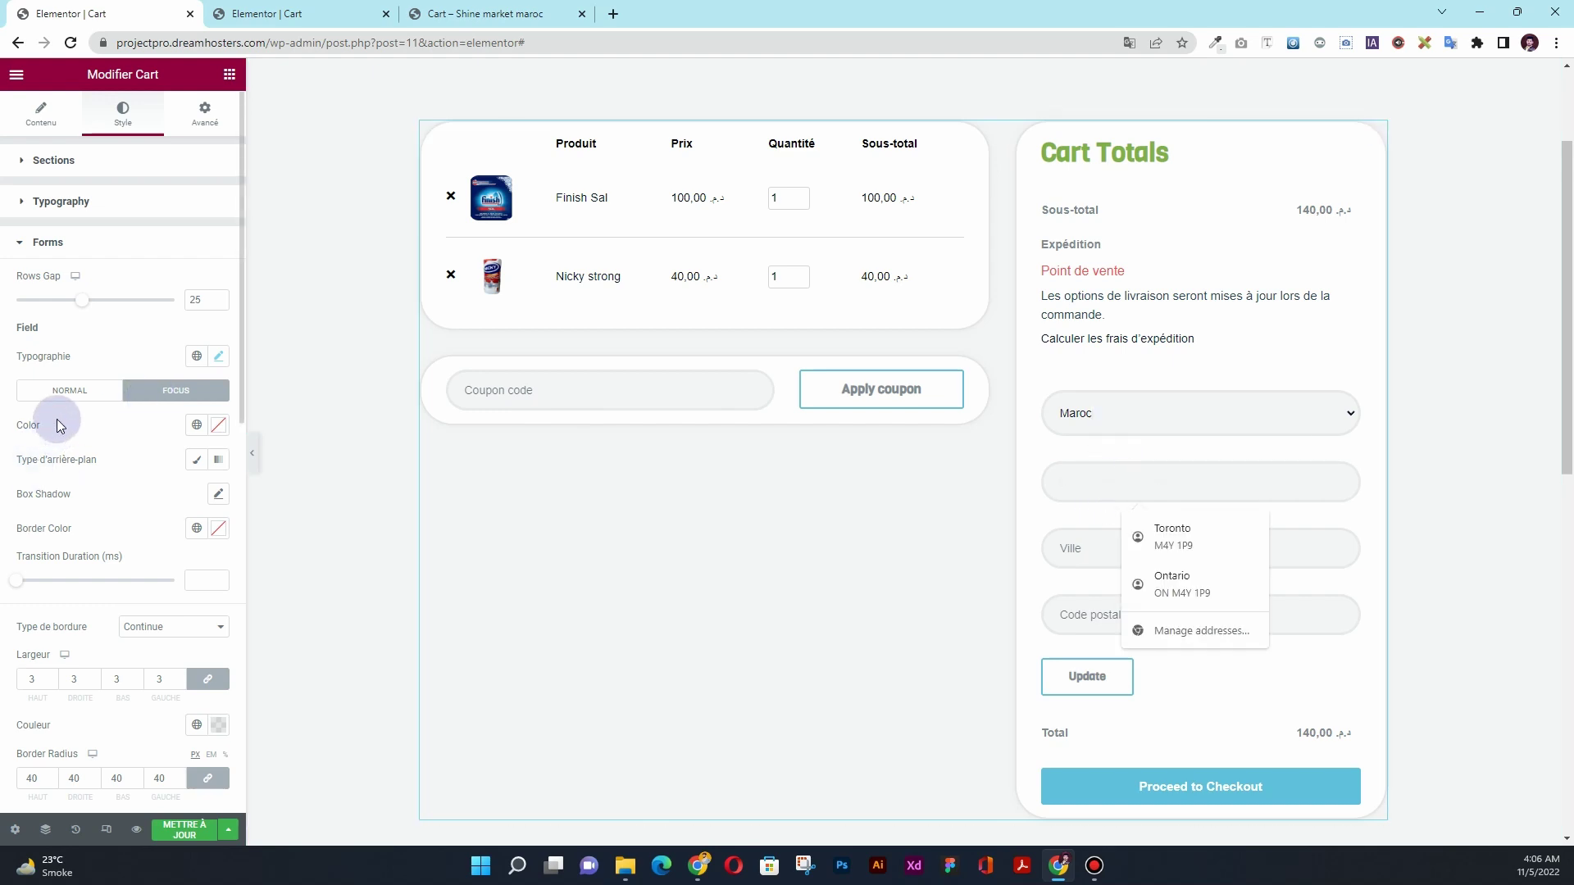
{"action": "left_click", "coordinate": [61, 393]}
{"action": "left_click", "coordinate": [564, 378]}
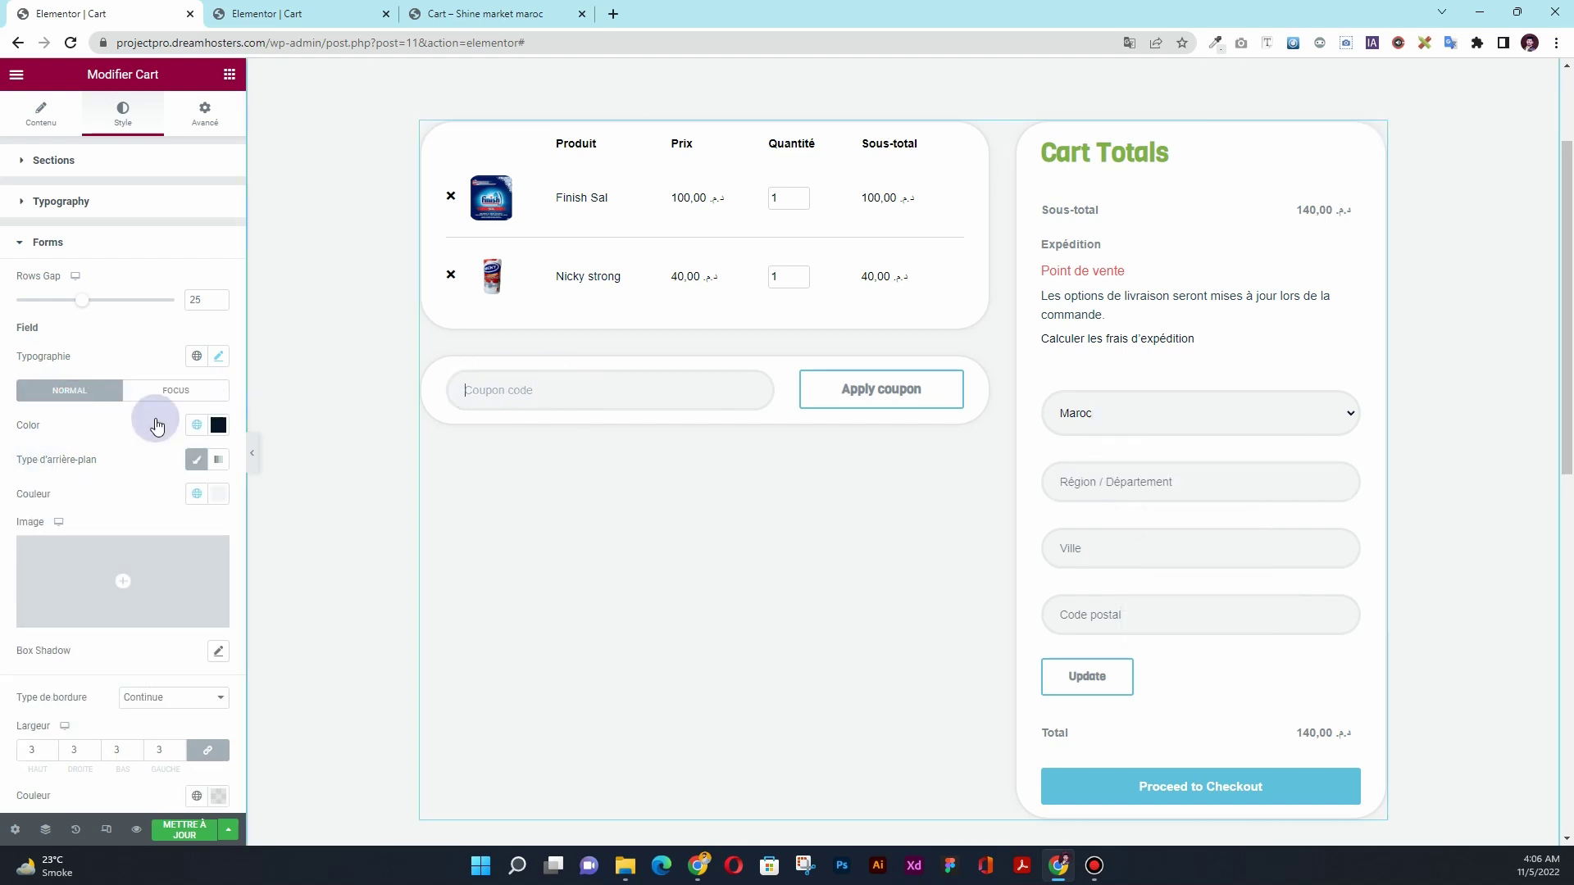
{"action": "left_click", "coordinate": [84, 421]}
- Give the form buttons a classic background in the Accent global color for their normal state
{"action": "scroll", "coordinate": [107, 473], "scroll_direction": "down", "scroll_amount": 3}
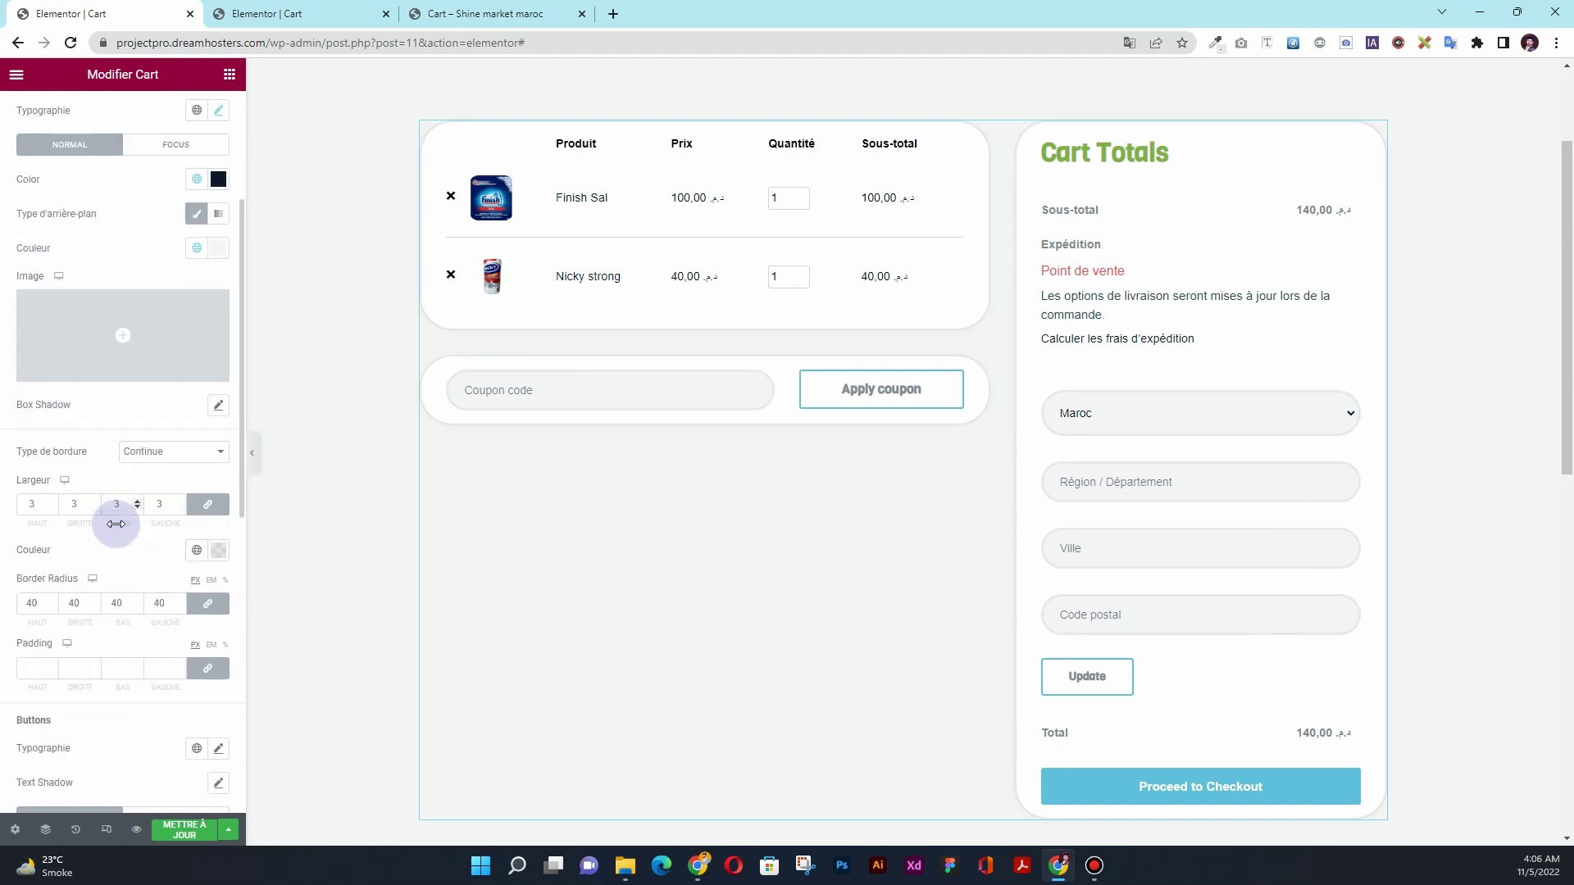
{"action": "scroll", "coordinate": [116, 524], "scroll_direction": "down", "scroll_amount": 2}
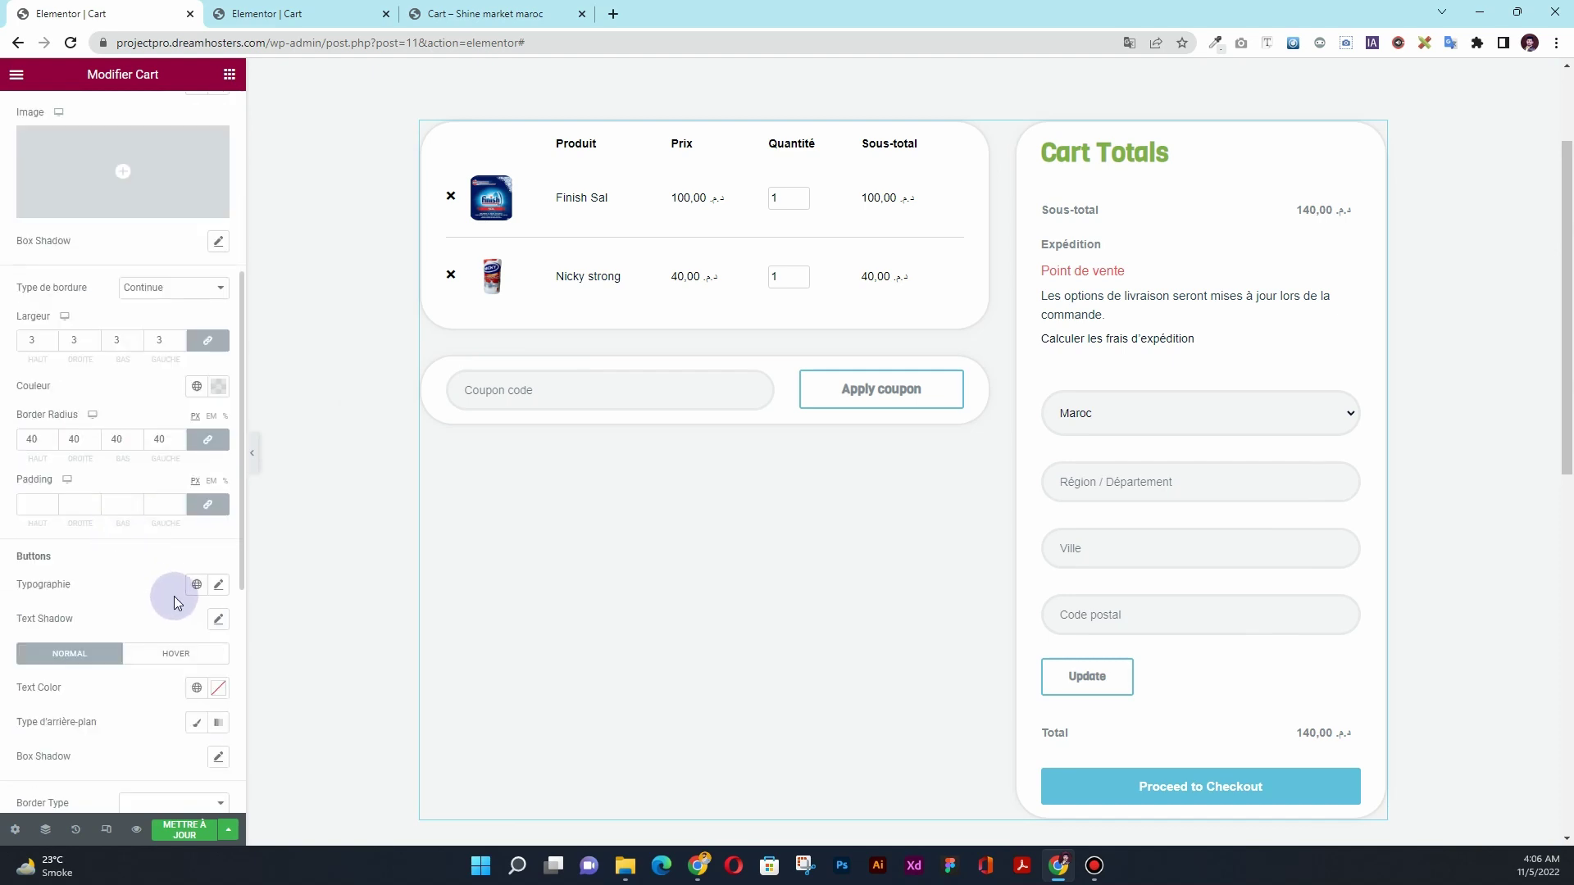
{"action": "scroll", "coordinate": [174, 601], "scroll_direction": "down", "scroll_amount": 1}
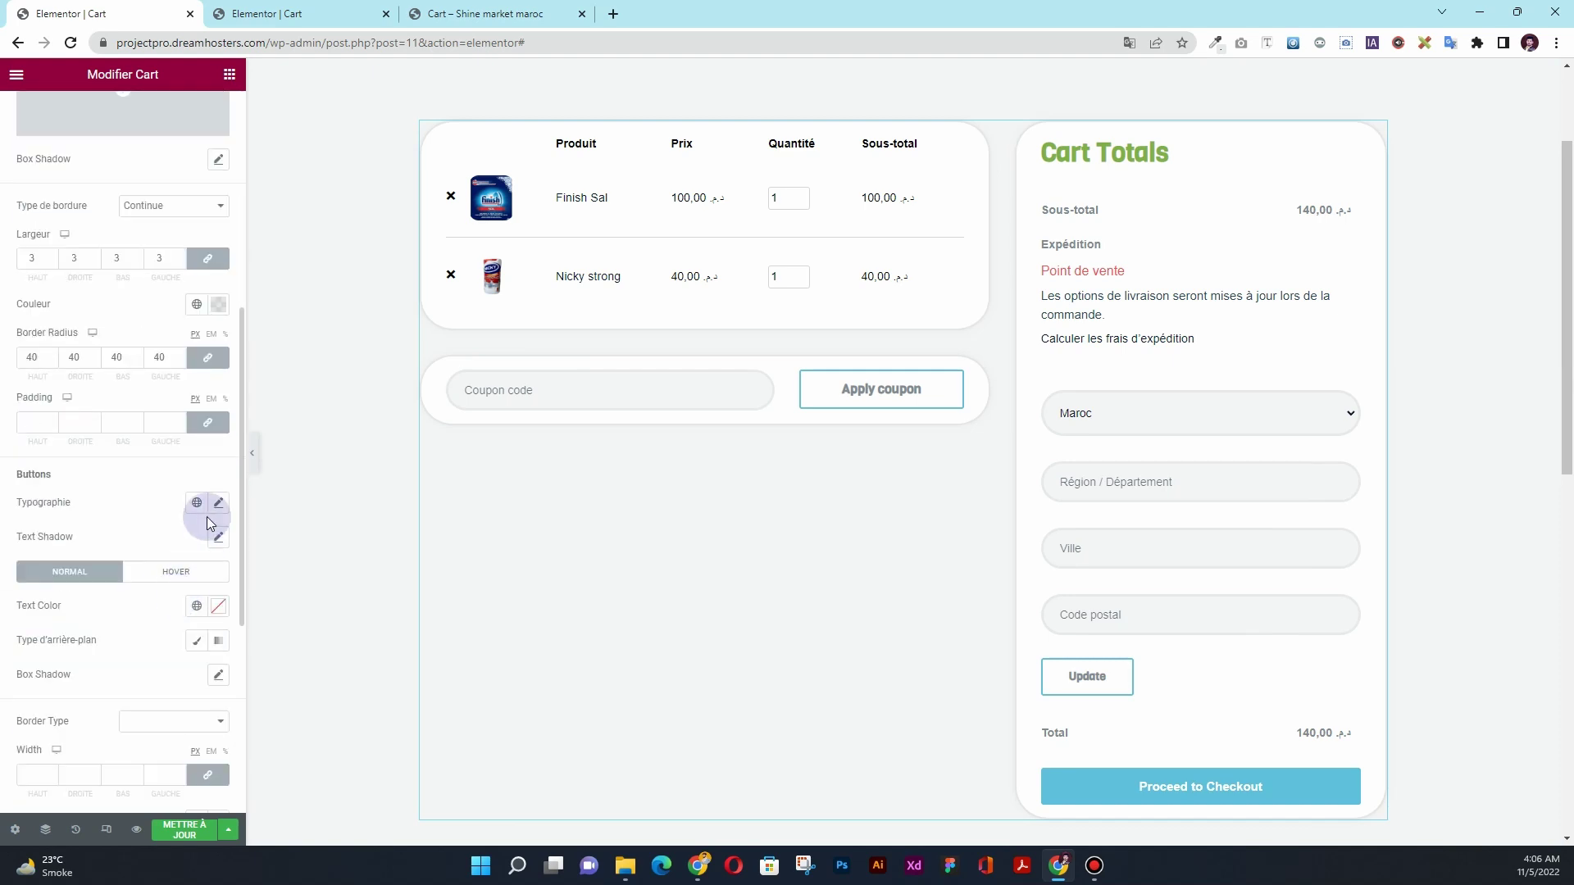
{"action": "left_click", "coordinate": [197, 640]}
{"action": "scroll", "coordinate": [113, 618], "scroll_direction": "down", "scroll_amount": 1}
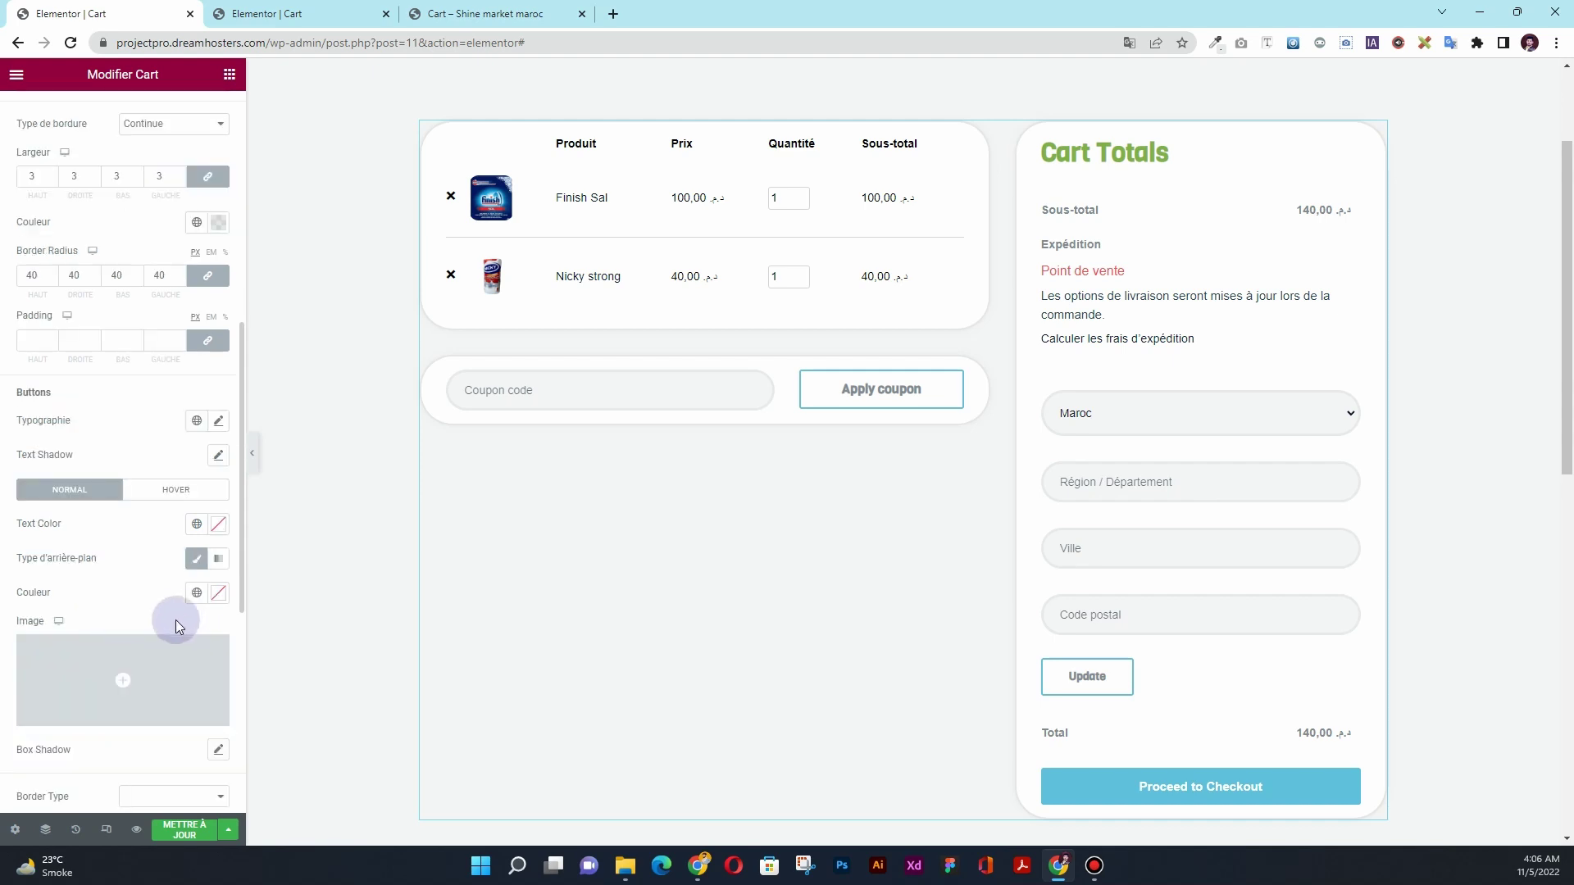
{"action": "left_click", "coordinate": [197, 593]}
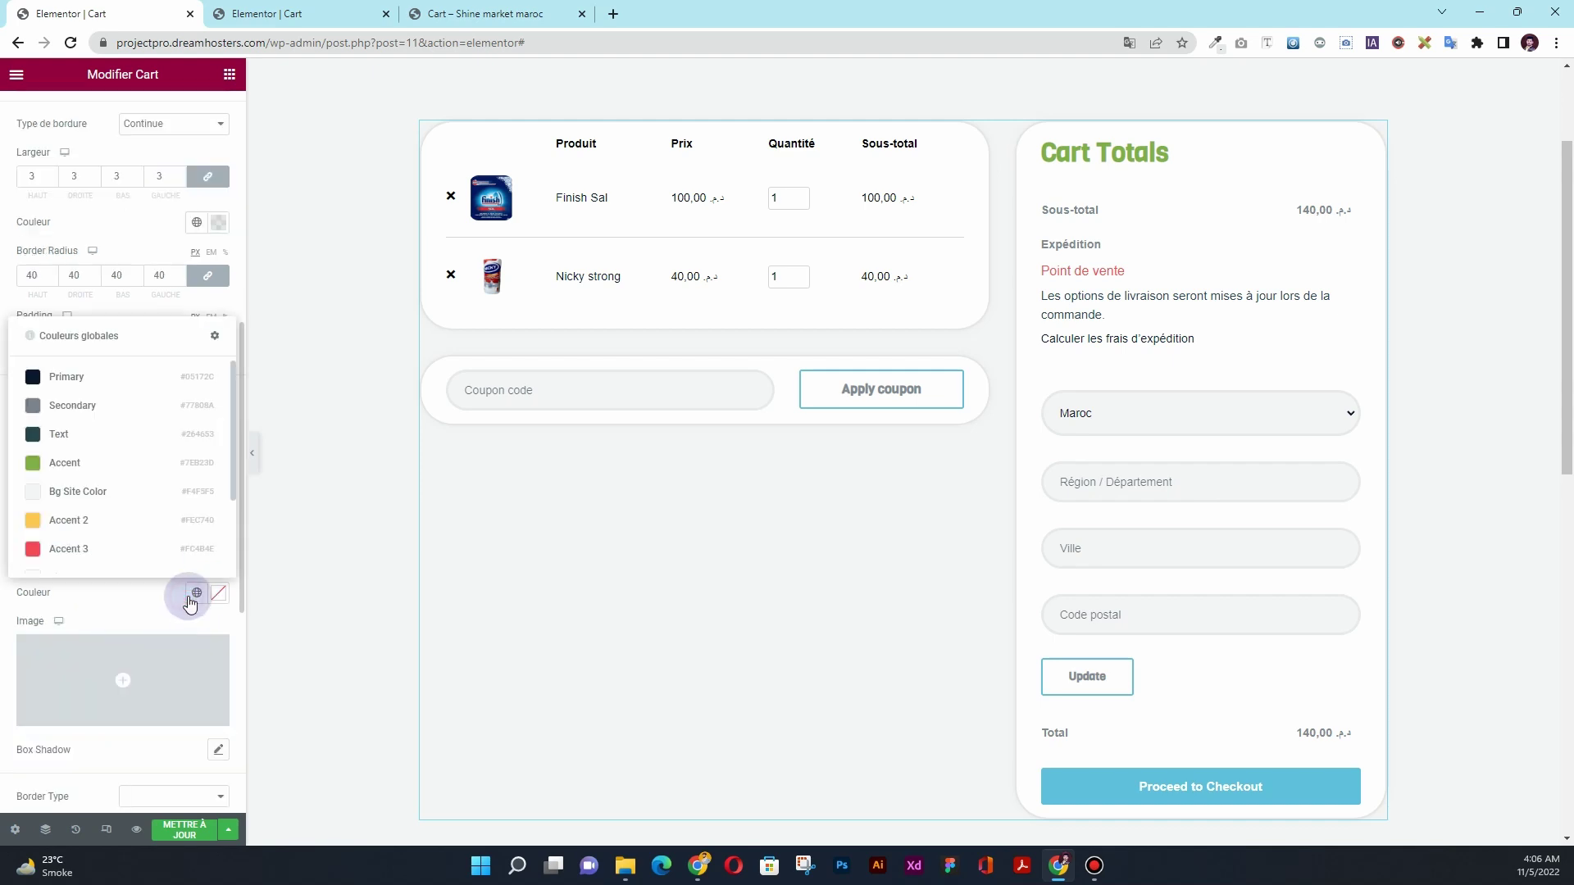
{"action": "left_click", "coordinate": [82, 465]}
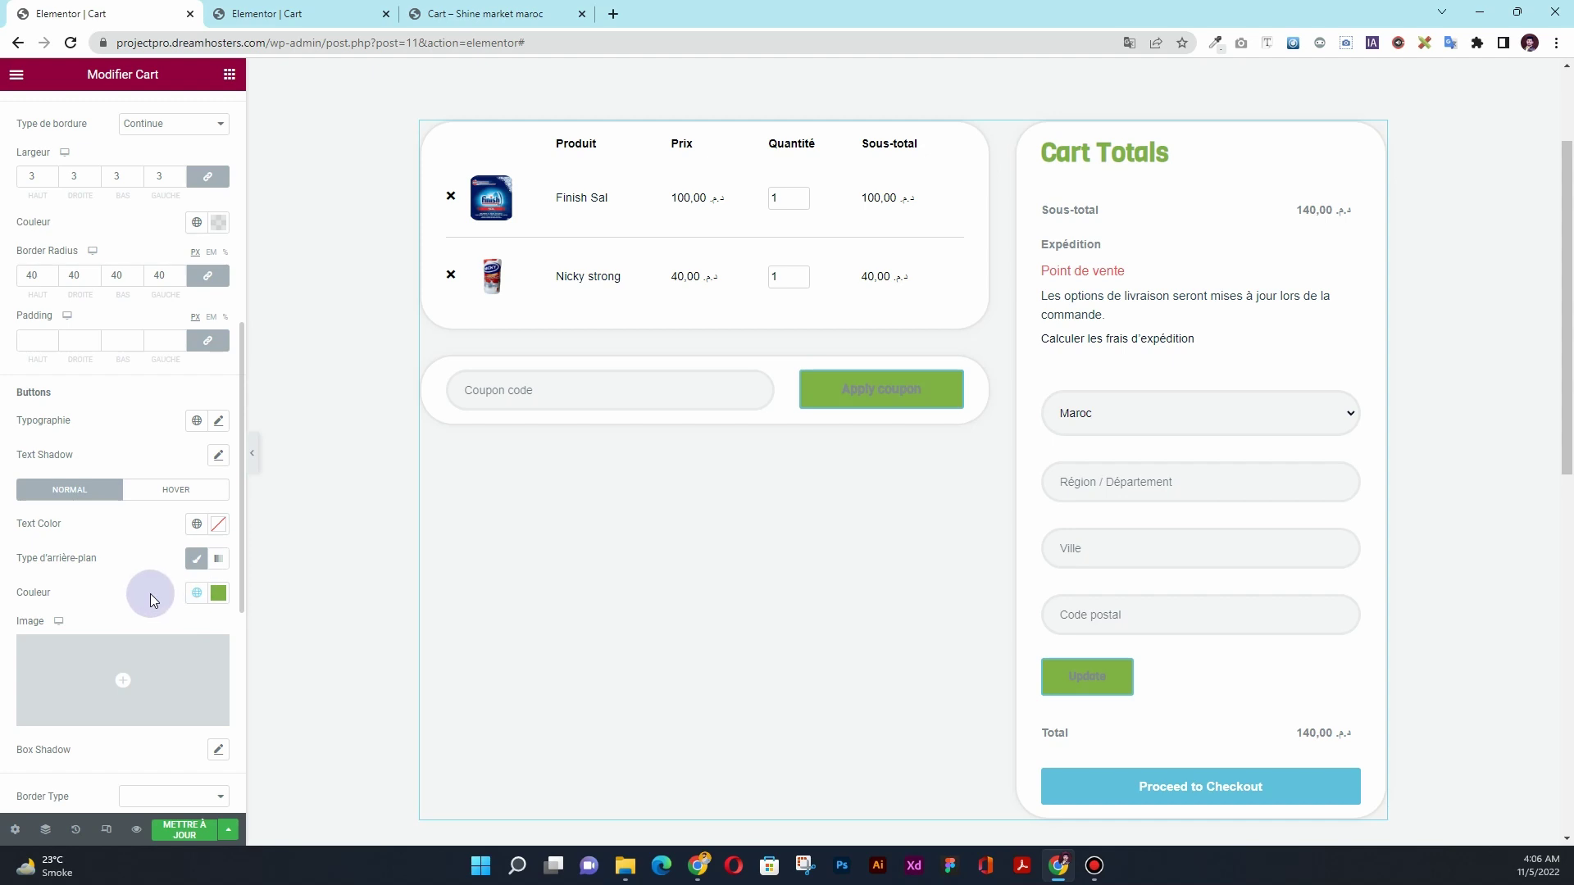
- Set the form buttons' border width to 0 and their border radius to 40 px on all sides
{"action": "scroll", "coordinate": [144, 598], "scroll_direction": "down", "scroll_amount": 3}
{"action": "left_click", "coordinate": [29, 599]}
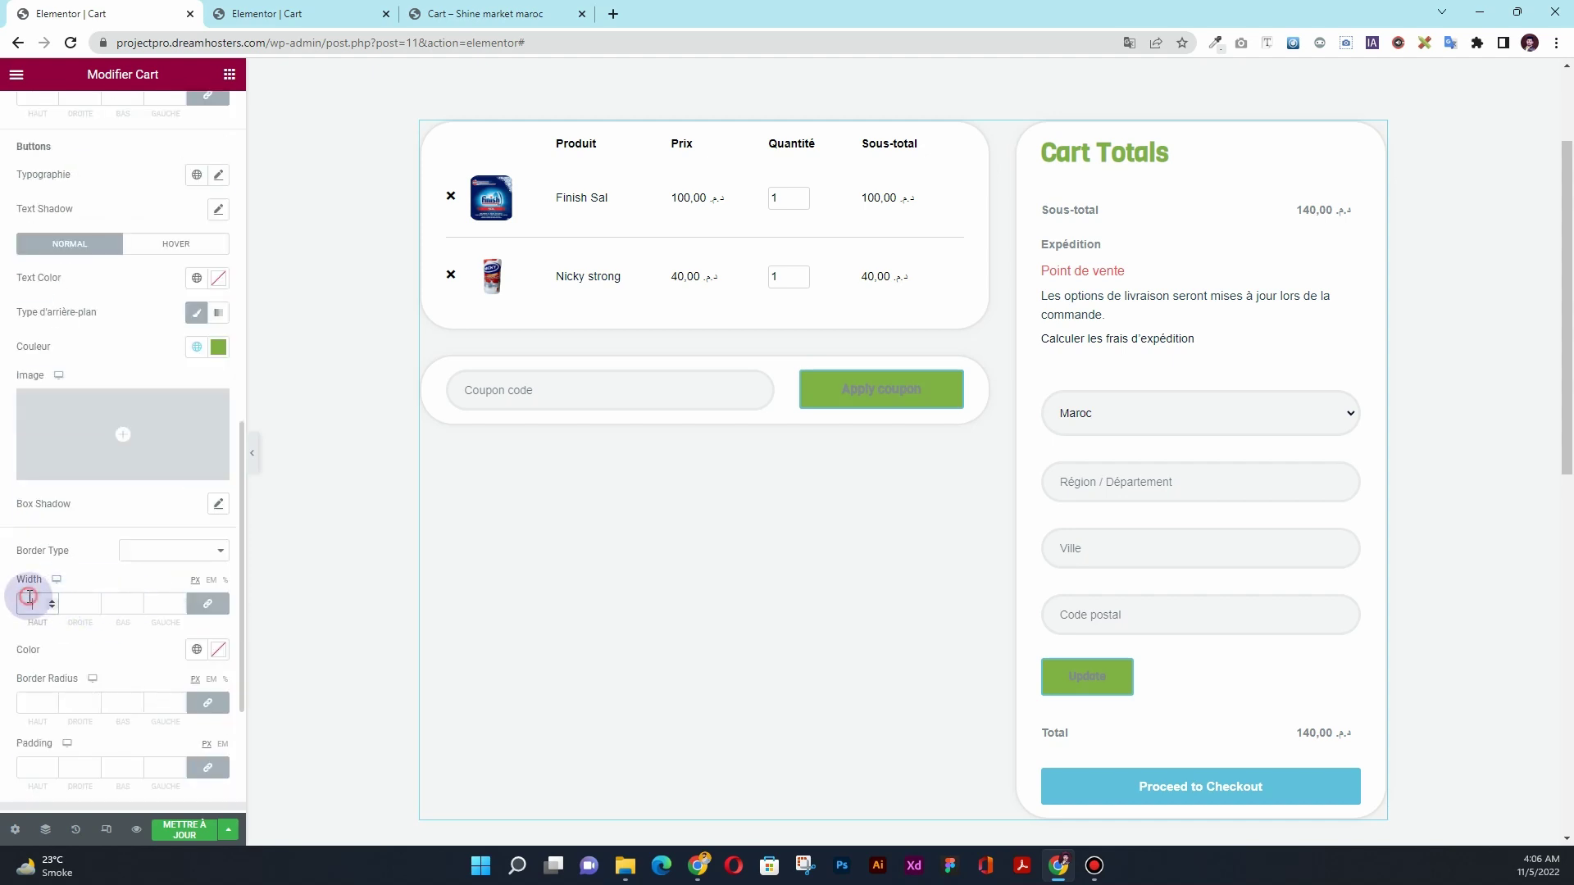
{"action": "type", "text": "0"}
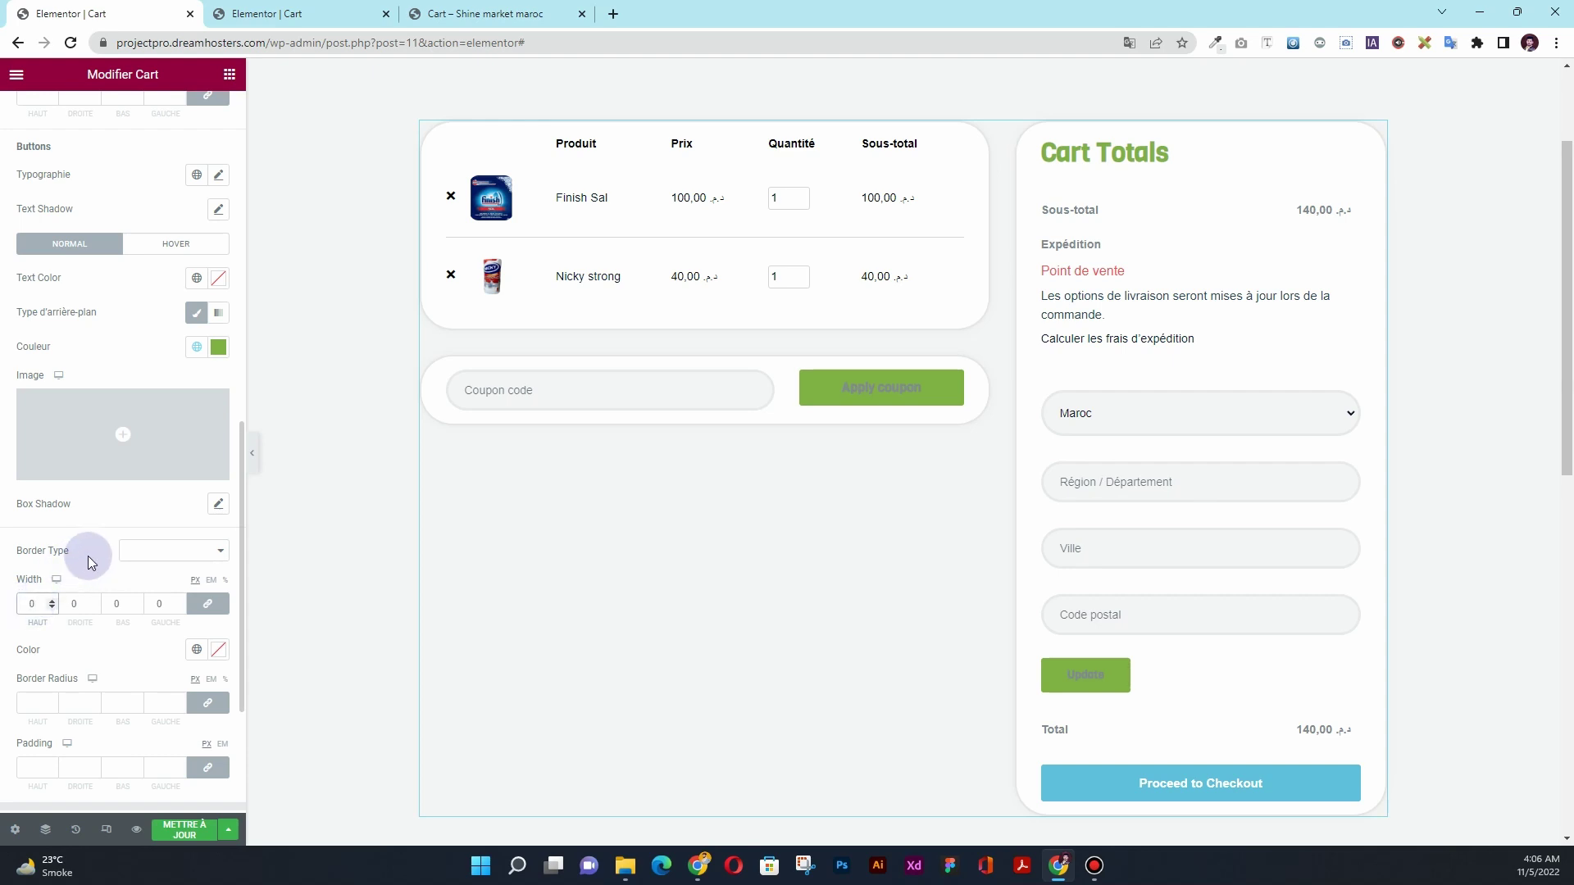
{"action": "left_click", "coordinate": [30, 710]}
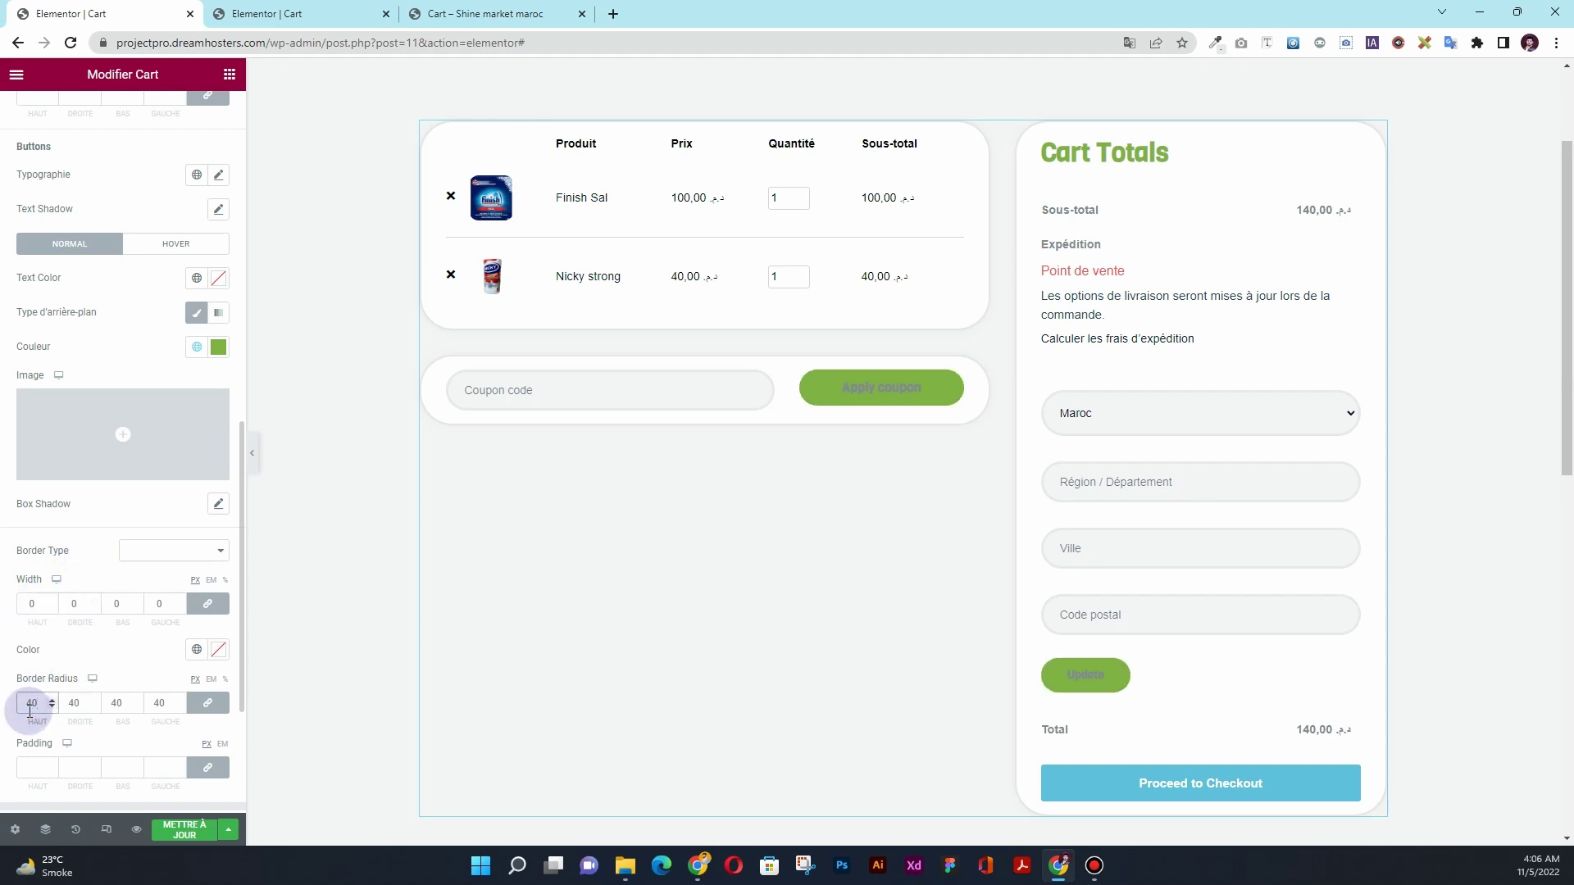
- Set the form buttons' text color to the Light Grey global color and their typography to the Accent global font
{"action": "scroll", "coordinate": [16, 615], "scroll_direction": "up", "scroll_amount": 1}
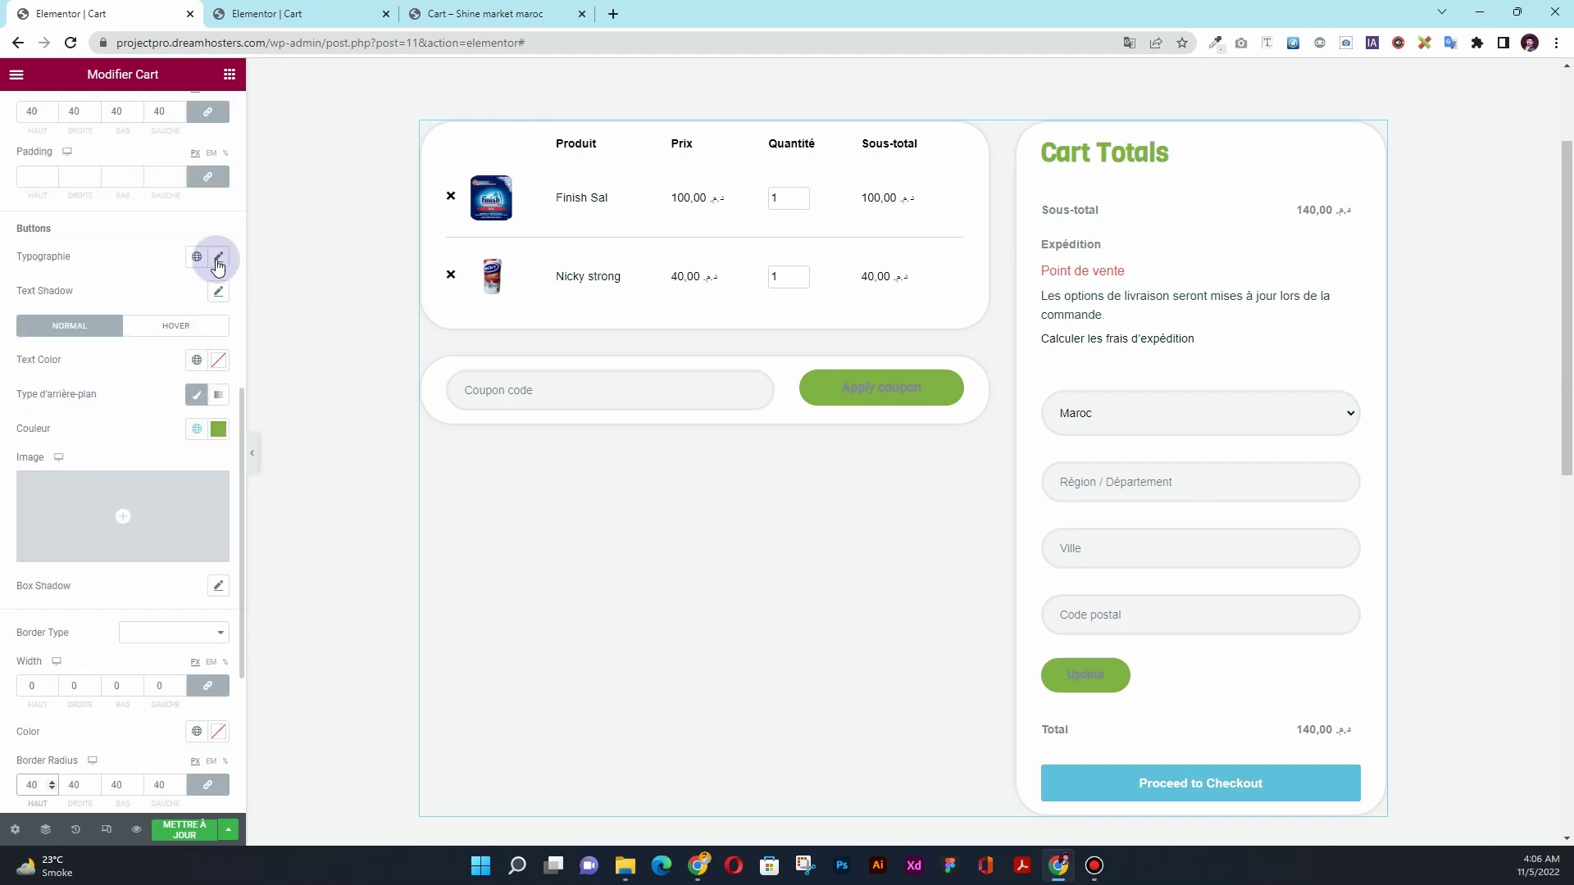
{"action": "left_click", "coordinate": [197, 360]}
{"action": "scroll", "coordinate": [104, 548], "scroll_direction": "down", "scroll_amount": 2}
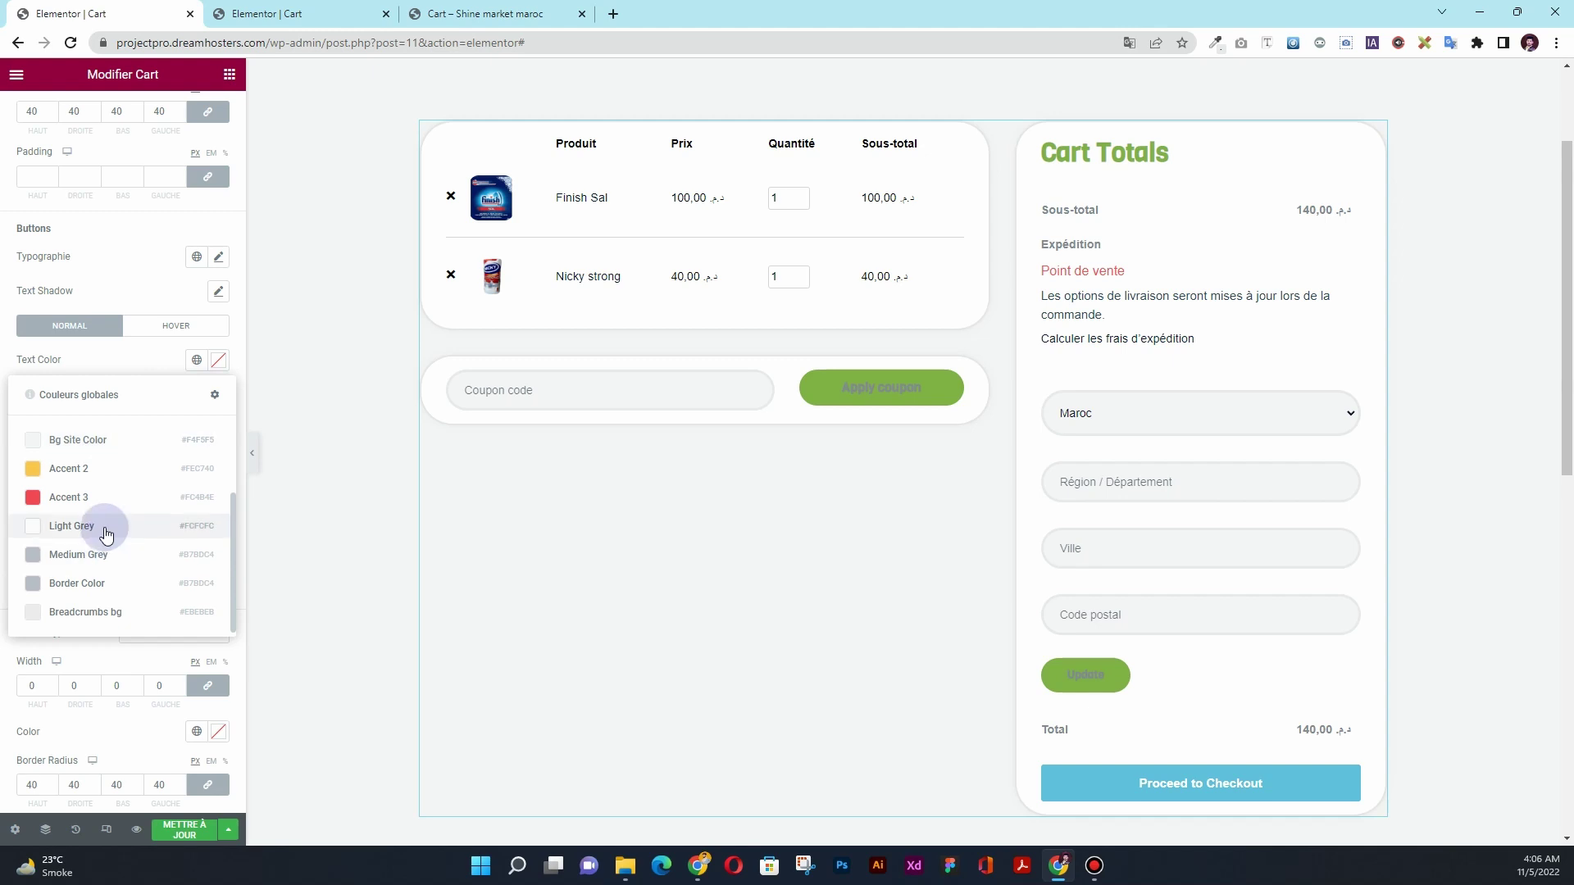
{"action": "left_click", "coordinate": [106, 525]}
{"action": "left_click", "coordinate": [197, 256]}
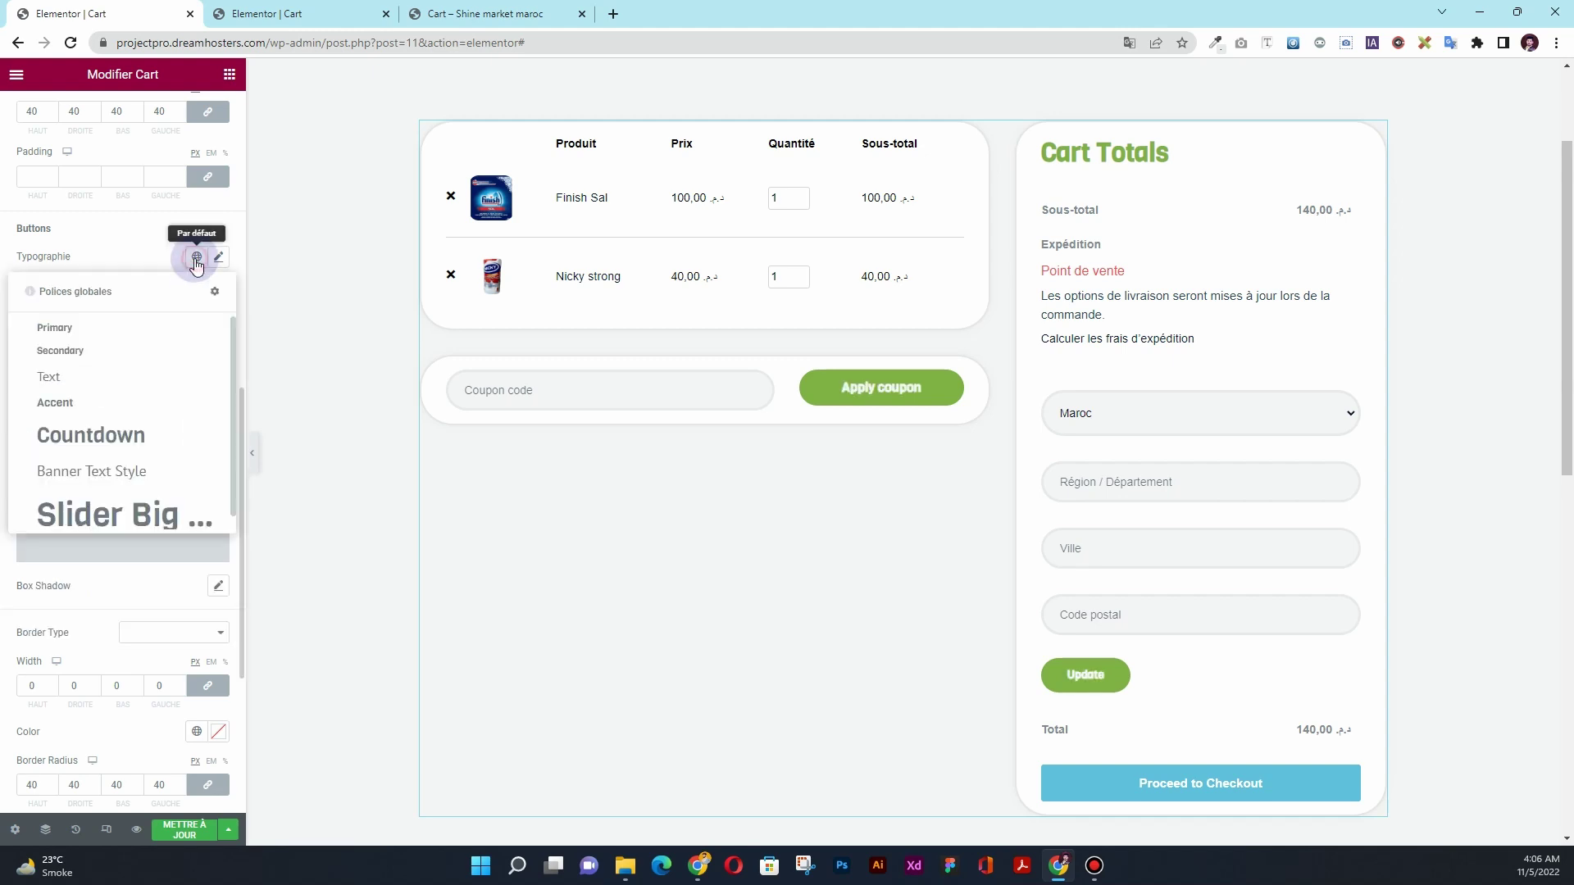
{"action": "left_click", "coordinate": [144, 402]}
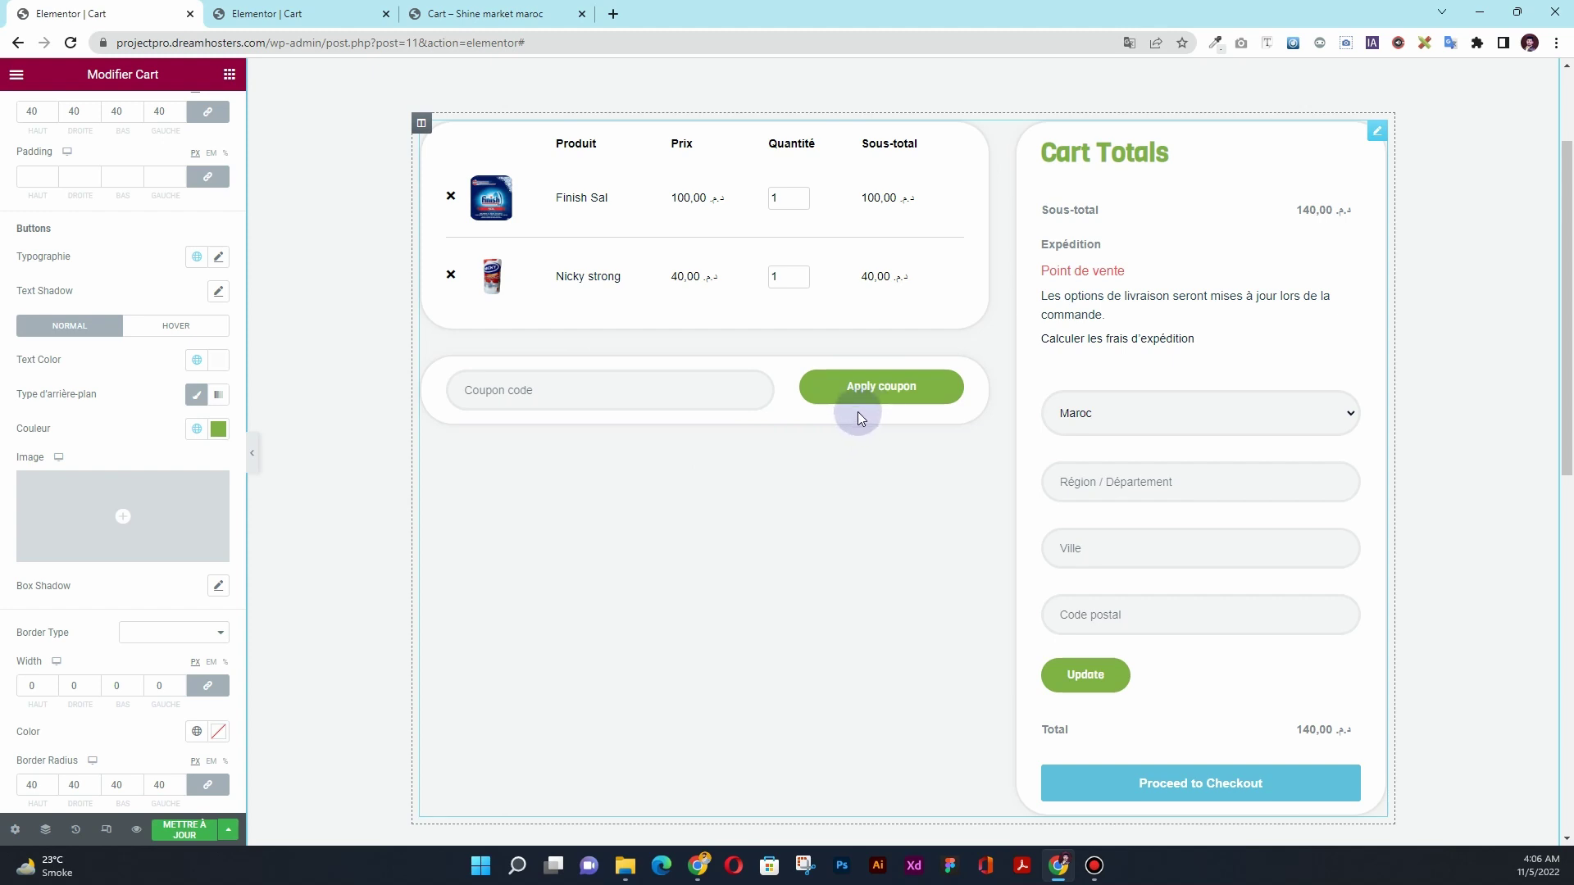
- Give the form buttons a classic background in the Accent 3 global color for their hover state
{"action": "left_click", "coordinate": [198, 327]}
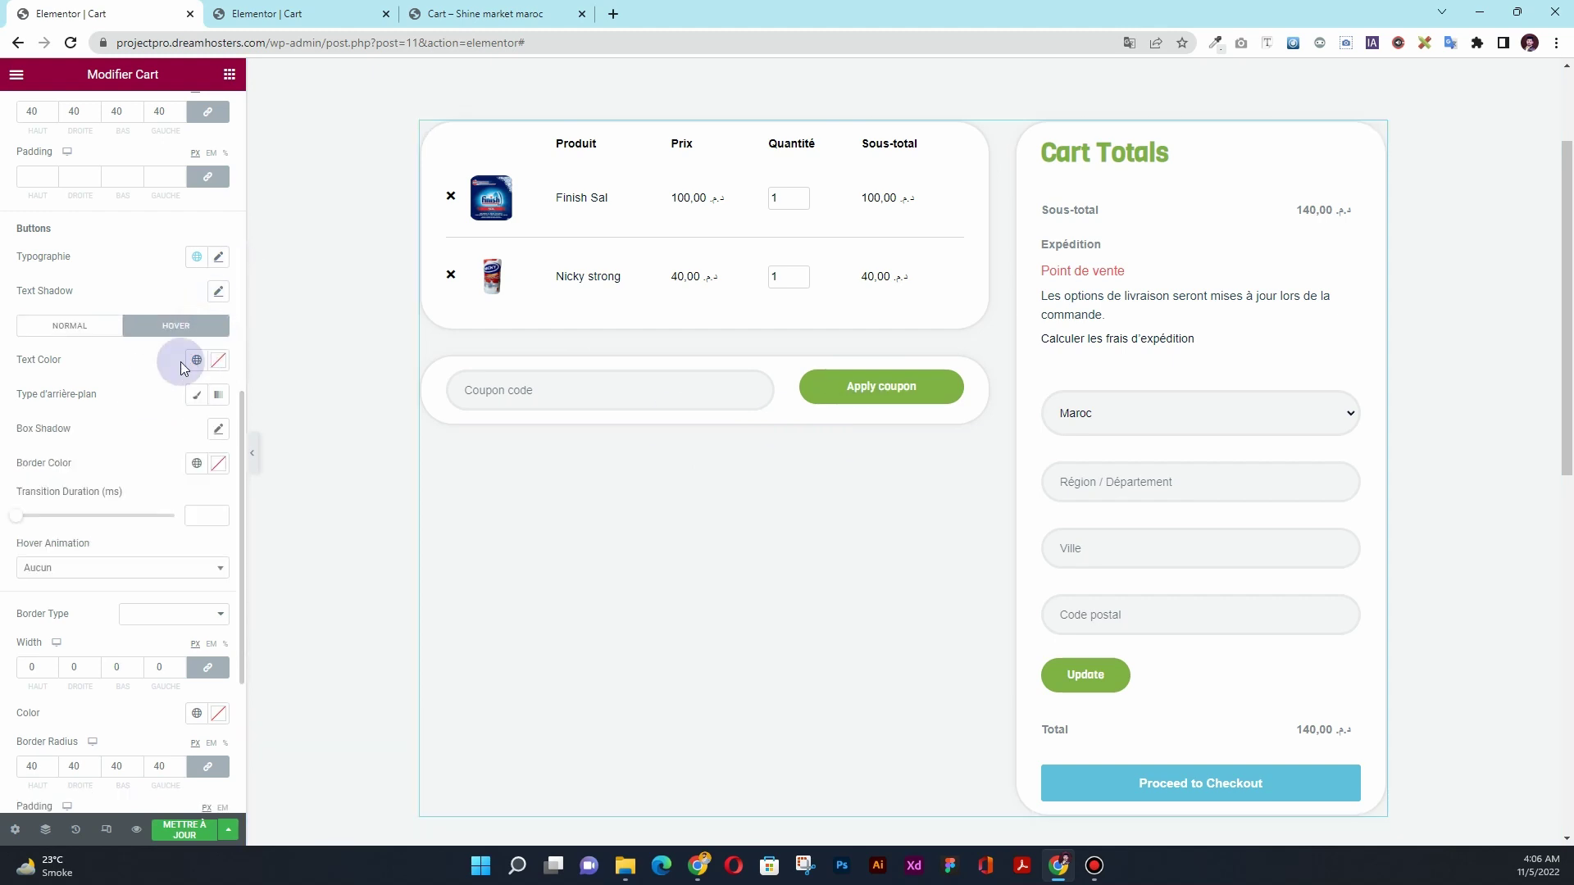
{"action": "left_click", "coordinate": [193, 364]}
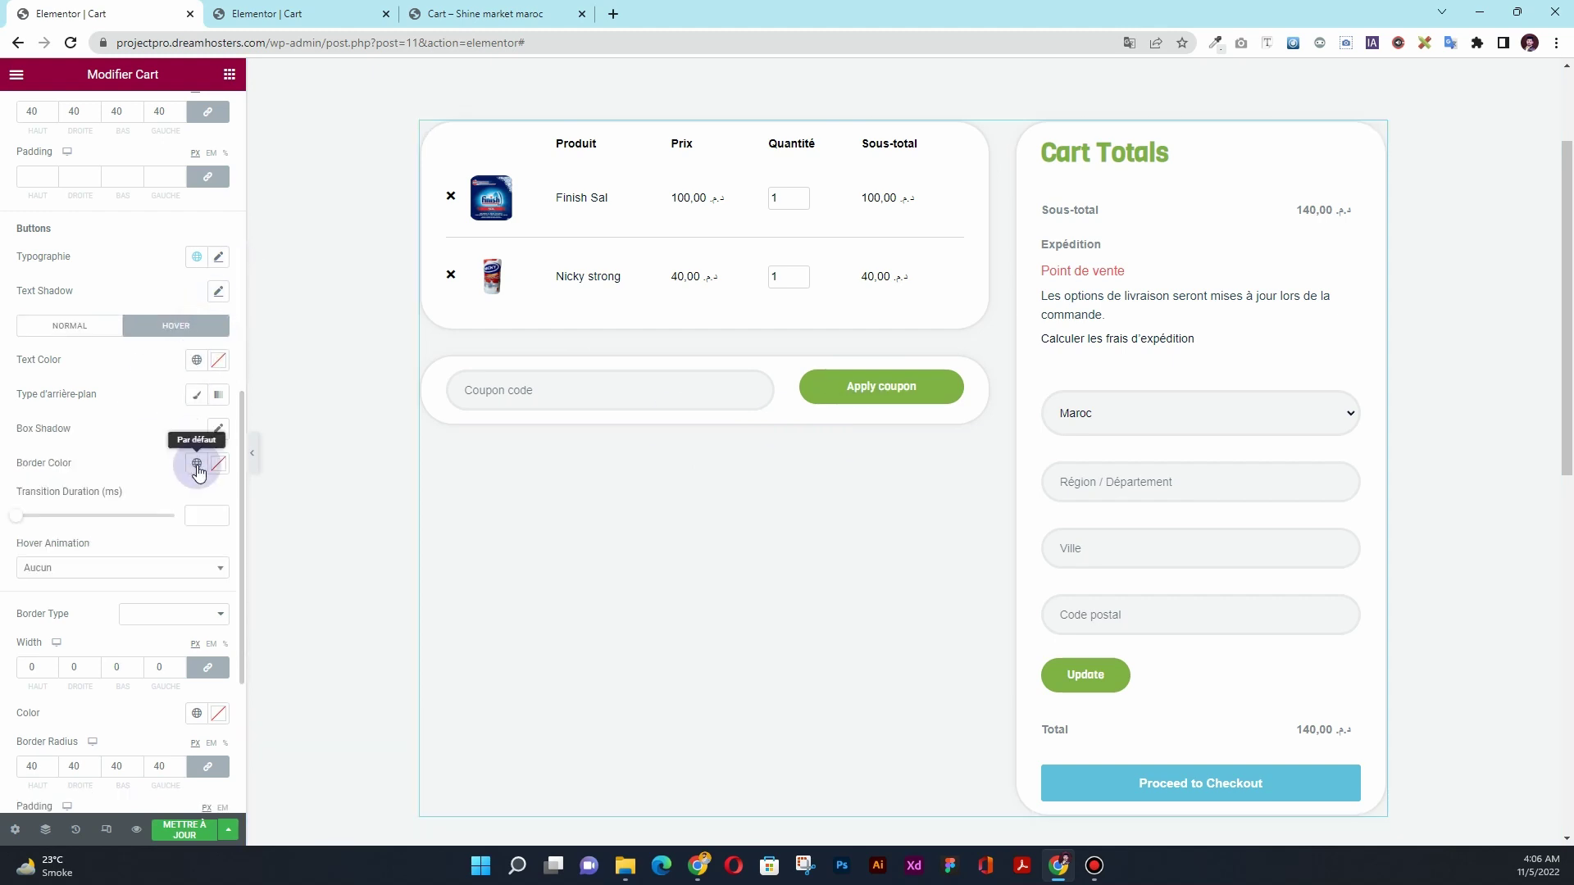
{"action": "left_click", "coordinate": [188, 410]}
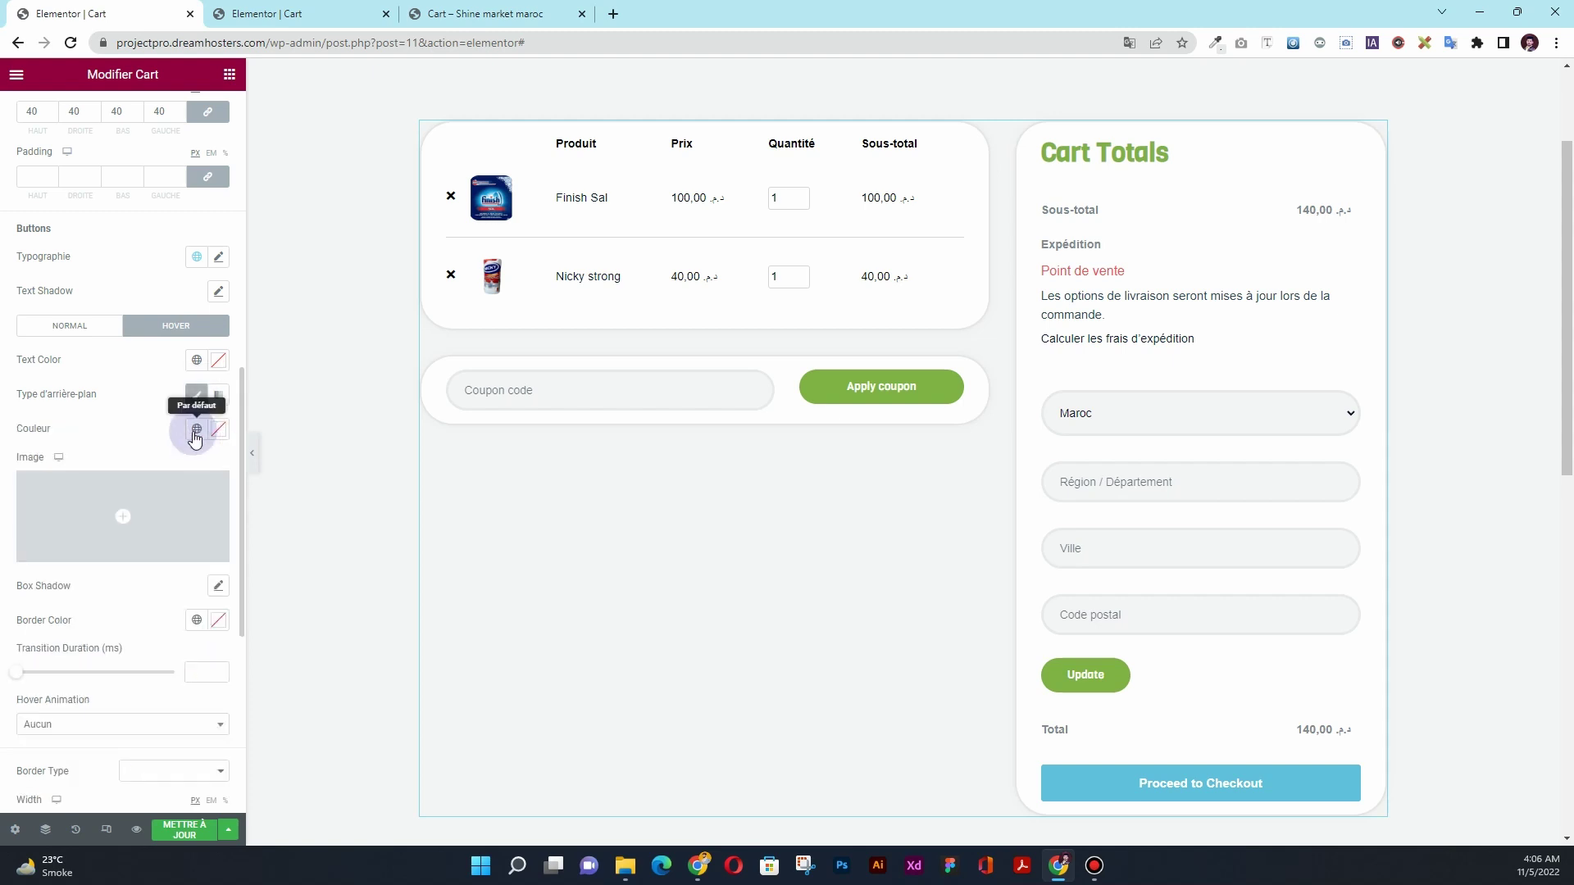
{"action": "left_click", "coordinate": [197, 428]}
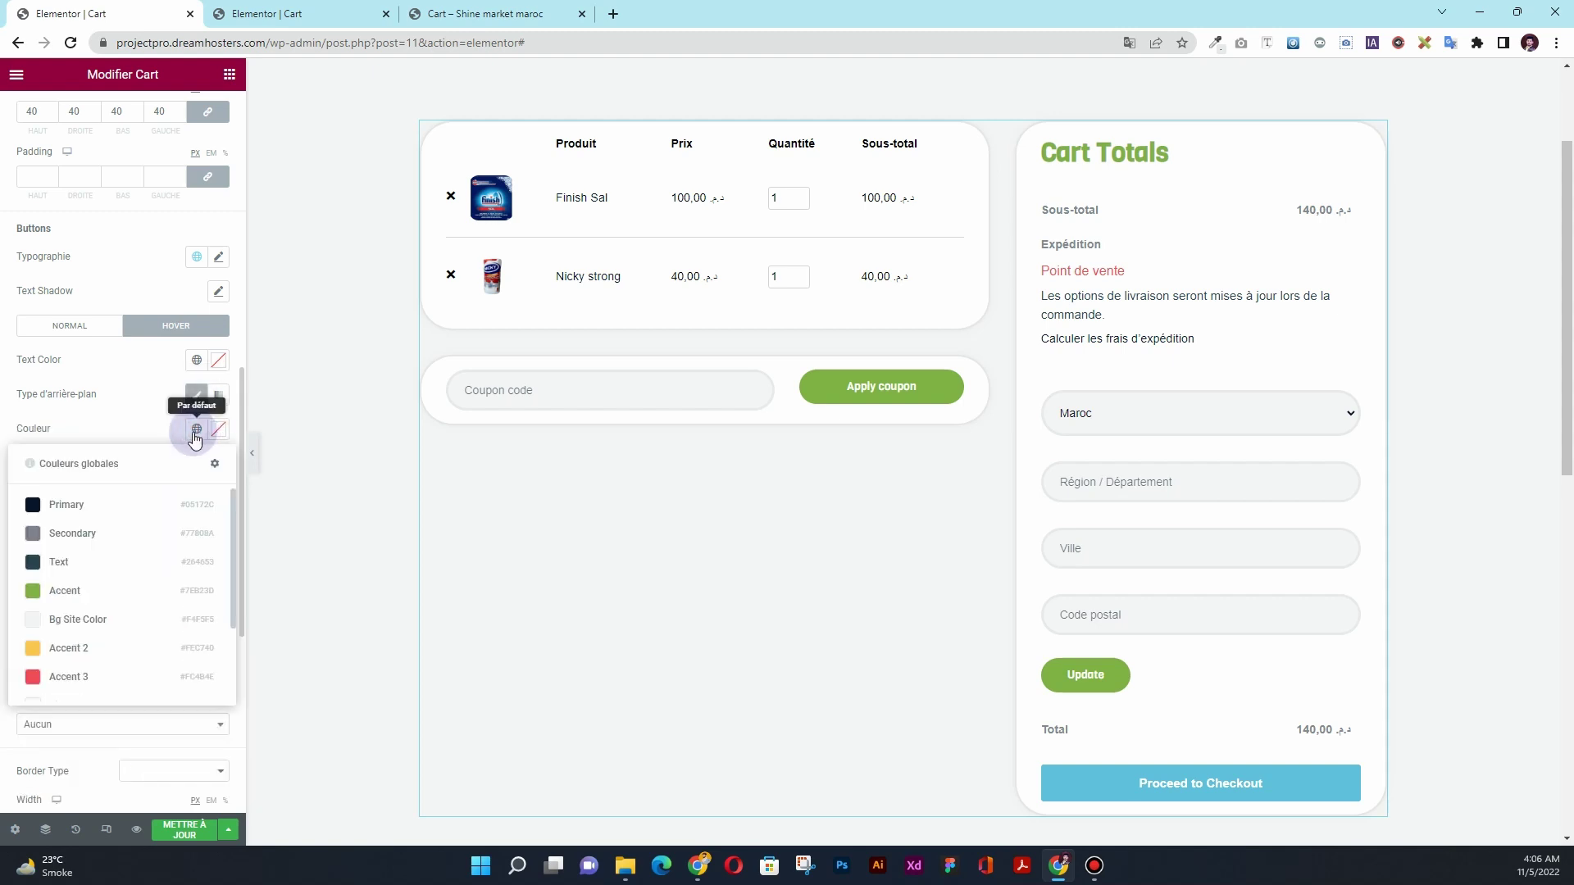
{"action": "left_click", "coordinate": [132, 677]}
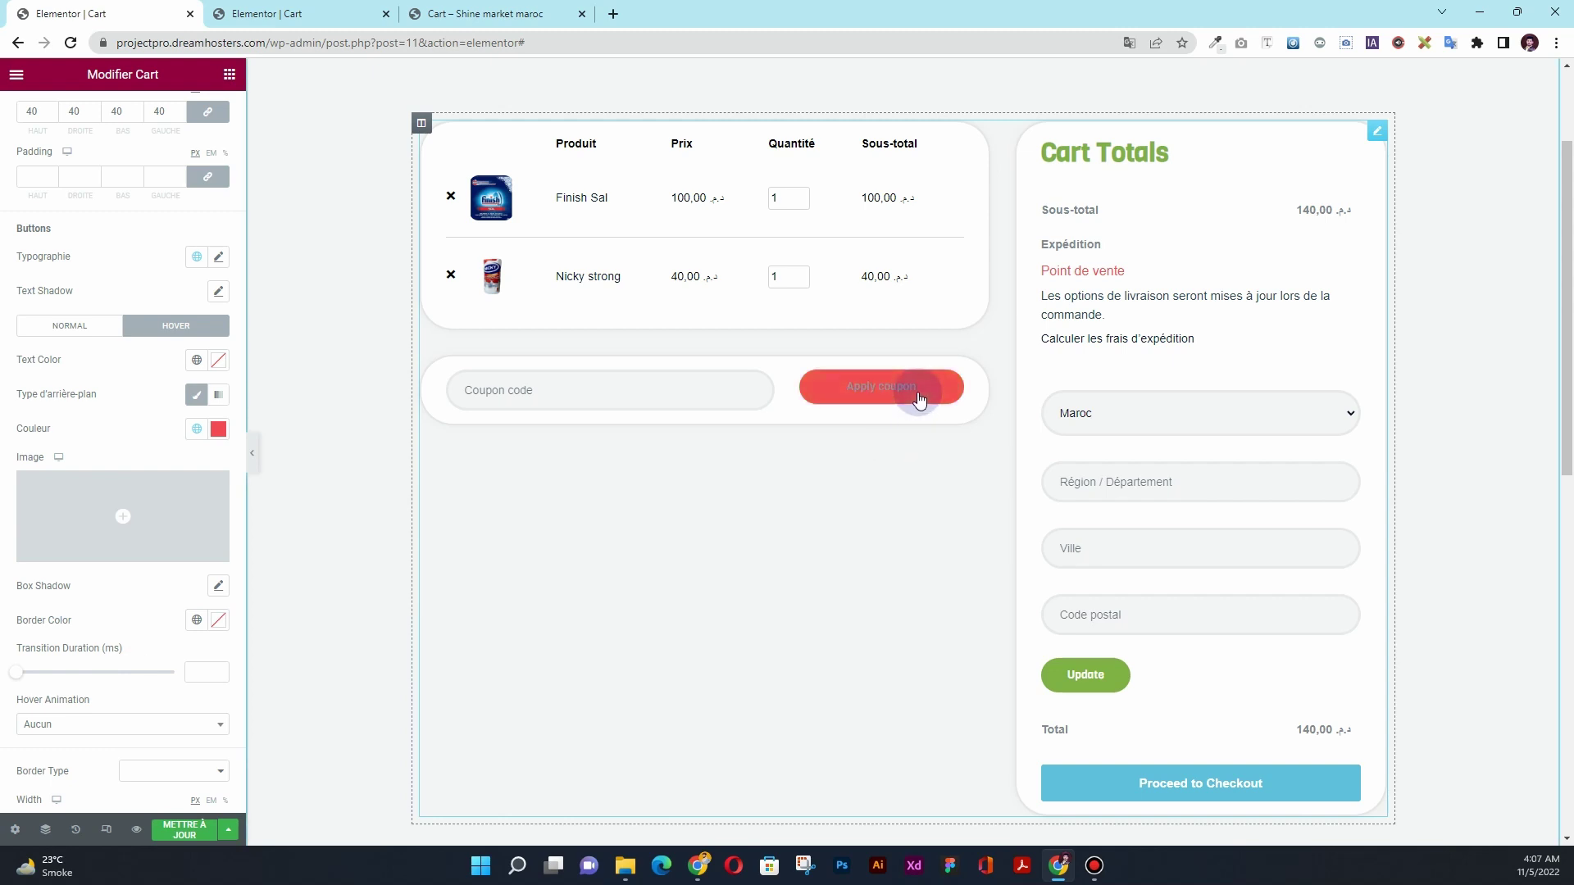
- Set the form buttons' hover text color to white and check the hover effect on the Apply coupon button
{"action": "left_click", "coordinate": [218, 360]}
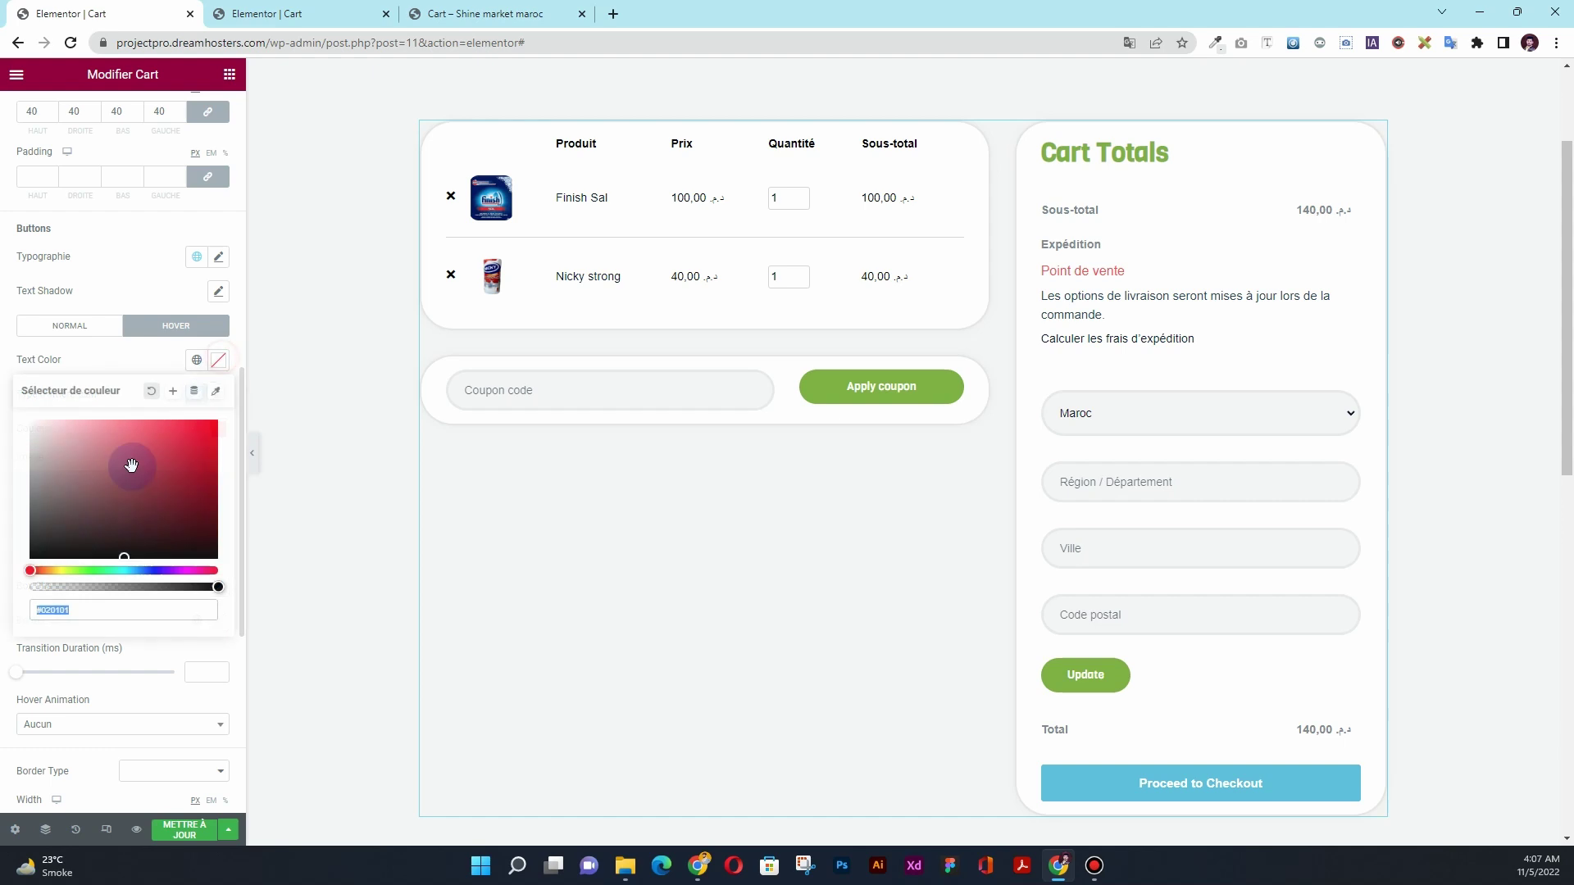
{"action": "left_click", "coordinate": [5, 368]}
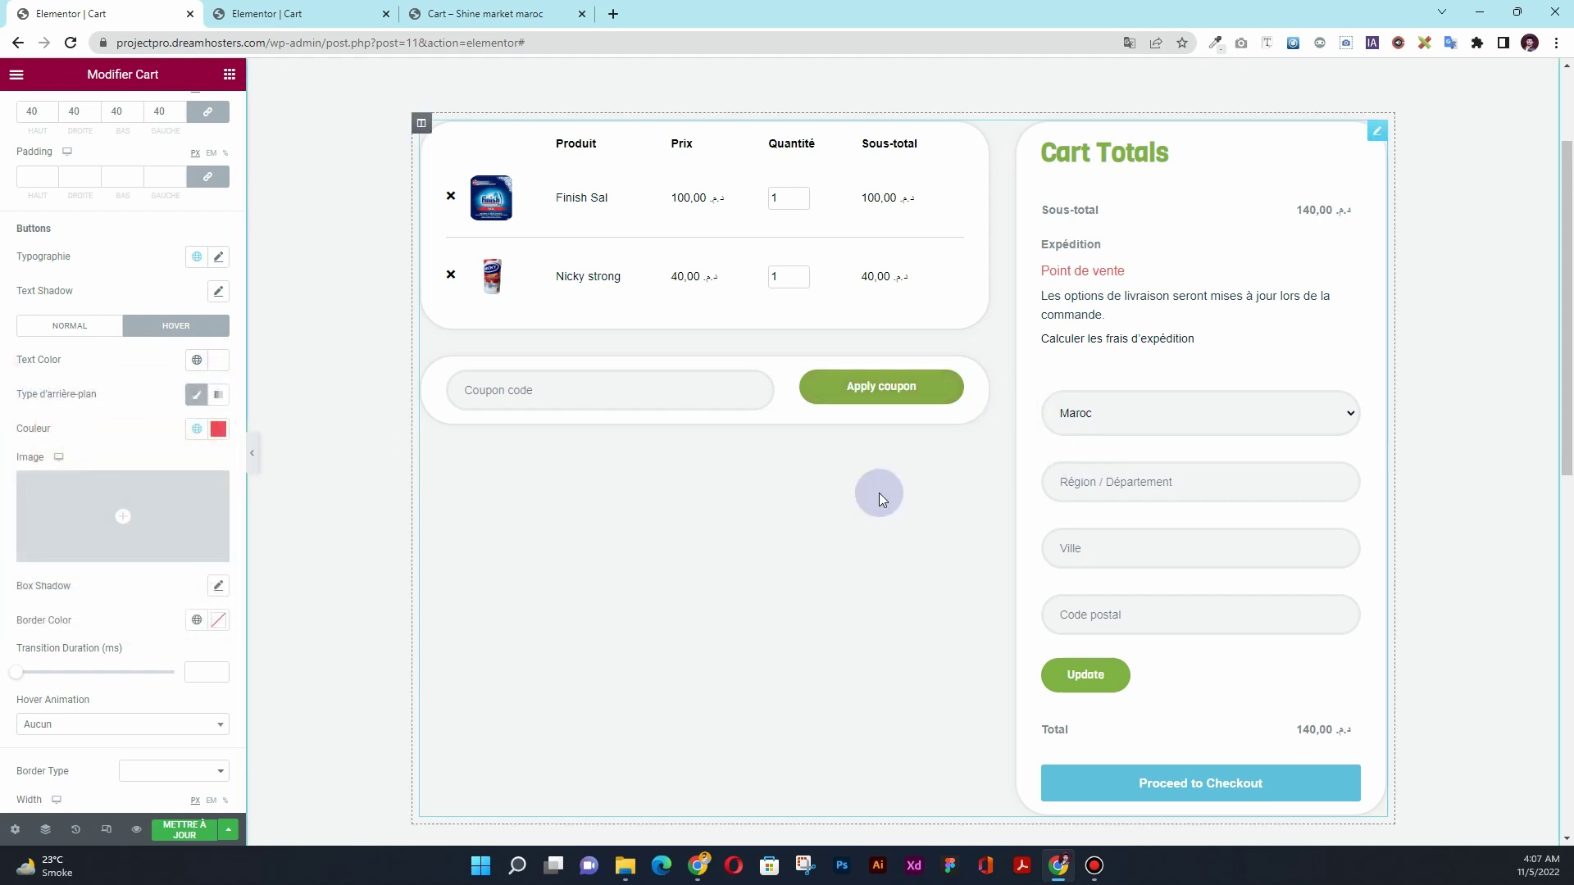
{"action": "scroll", "coordinate": [885, 392], "scroll_direction": "down", "scroll_amount": 1}
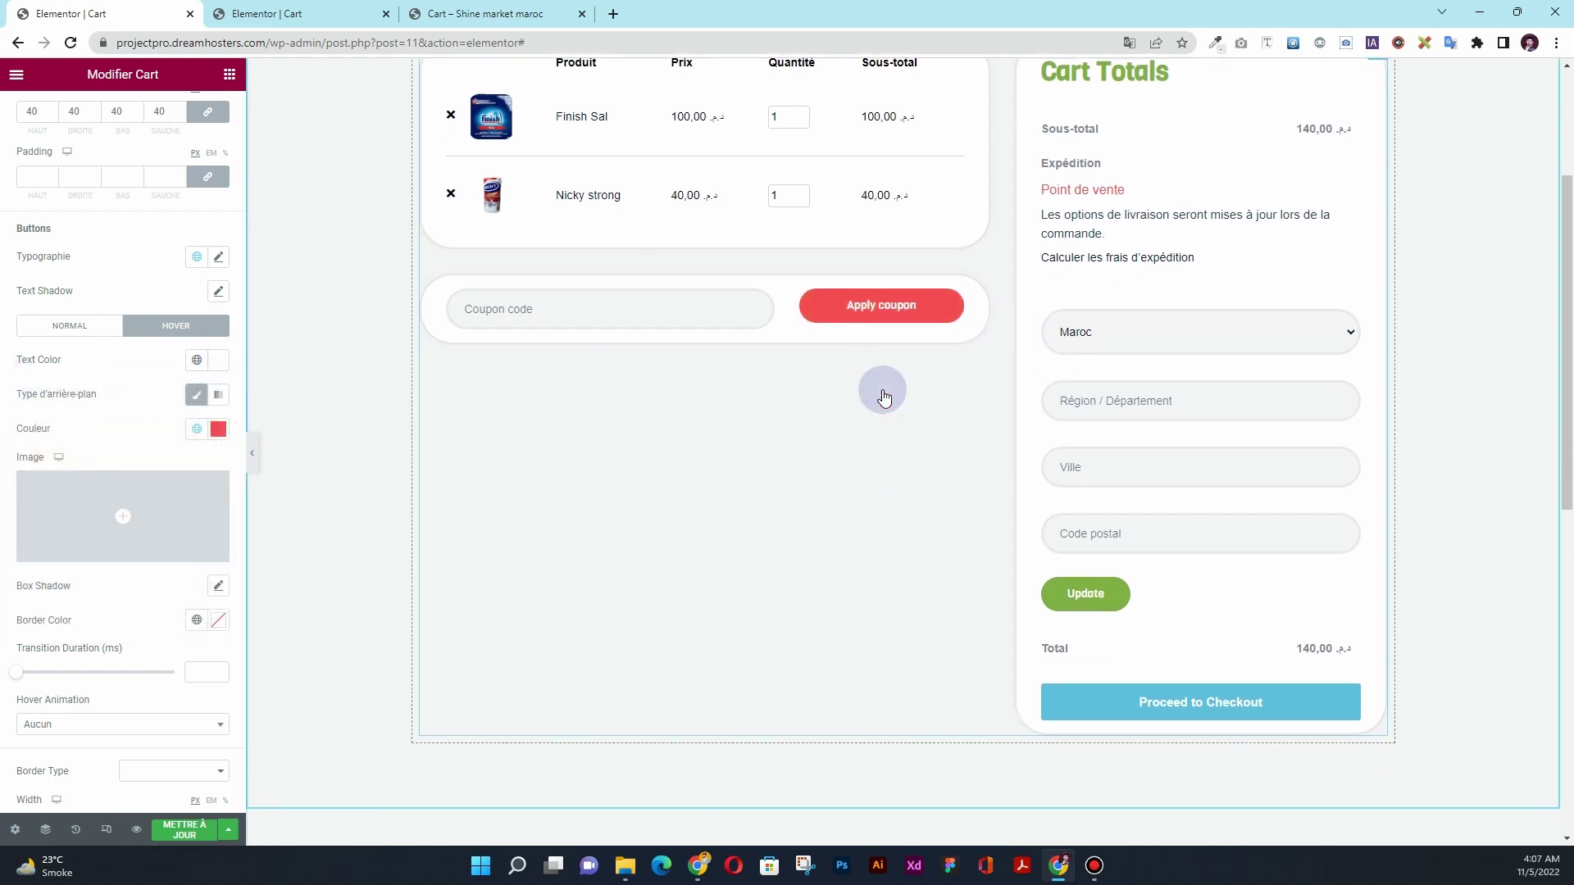
{"action": "scroll", "coordinate": [885, 396], "scroll_direction": "up", "scroll_amount": 1}
- Set the rows gap of the order summary to 35
{"action": "scroll", "coordinate": [80, 586], "scroll_direction": "down", "scroll_amount": 5}
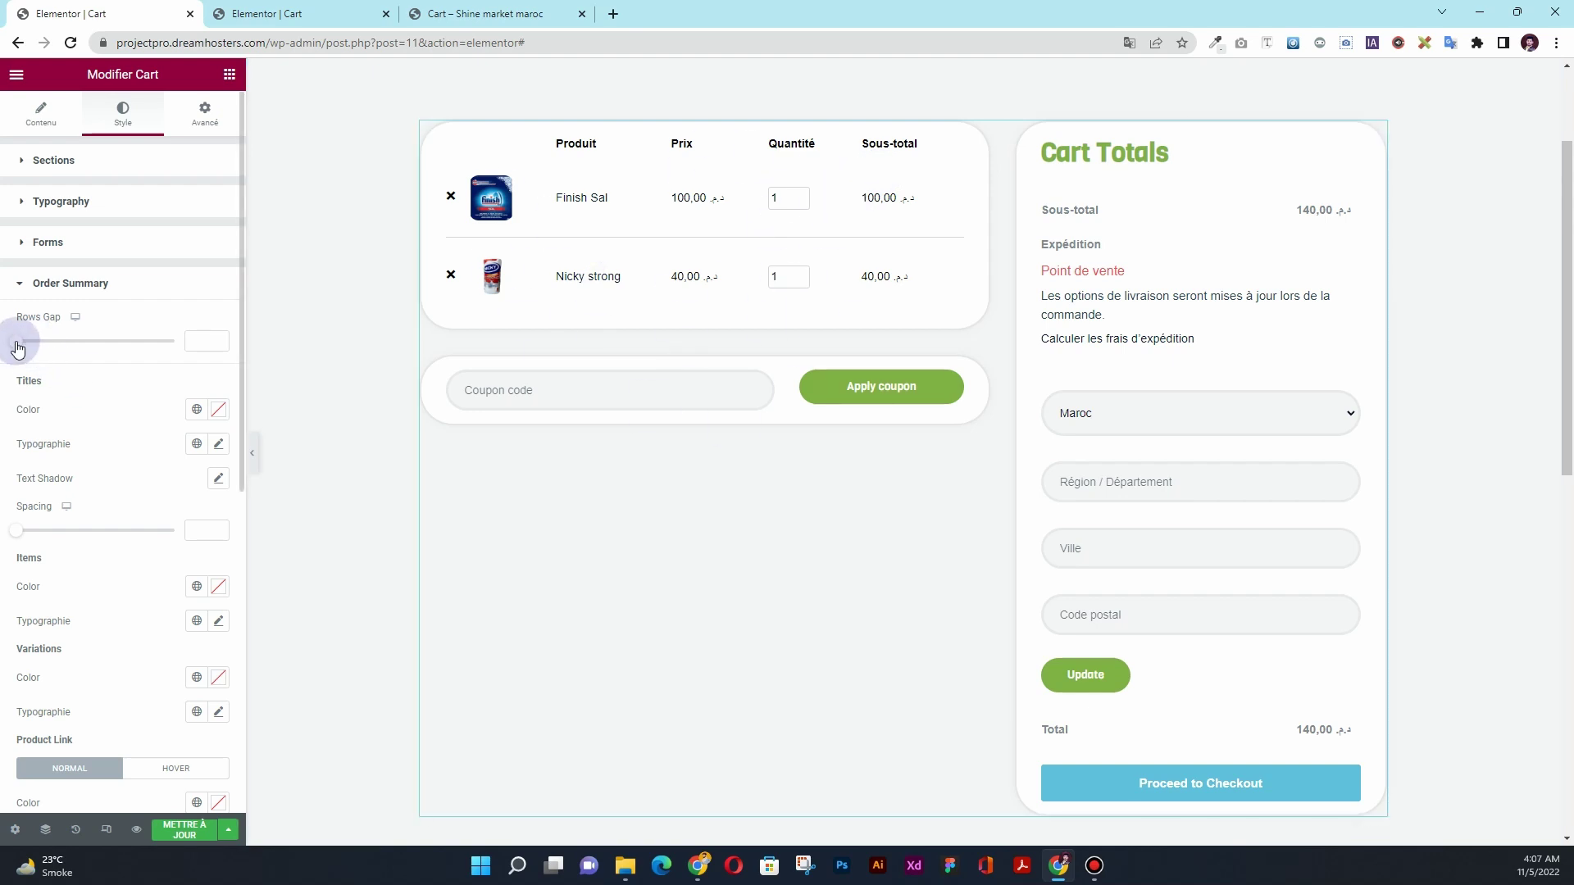
{"action": "left_click_drag", "start_coordinate": [18, 348], "coordinate": [141, 362]}
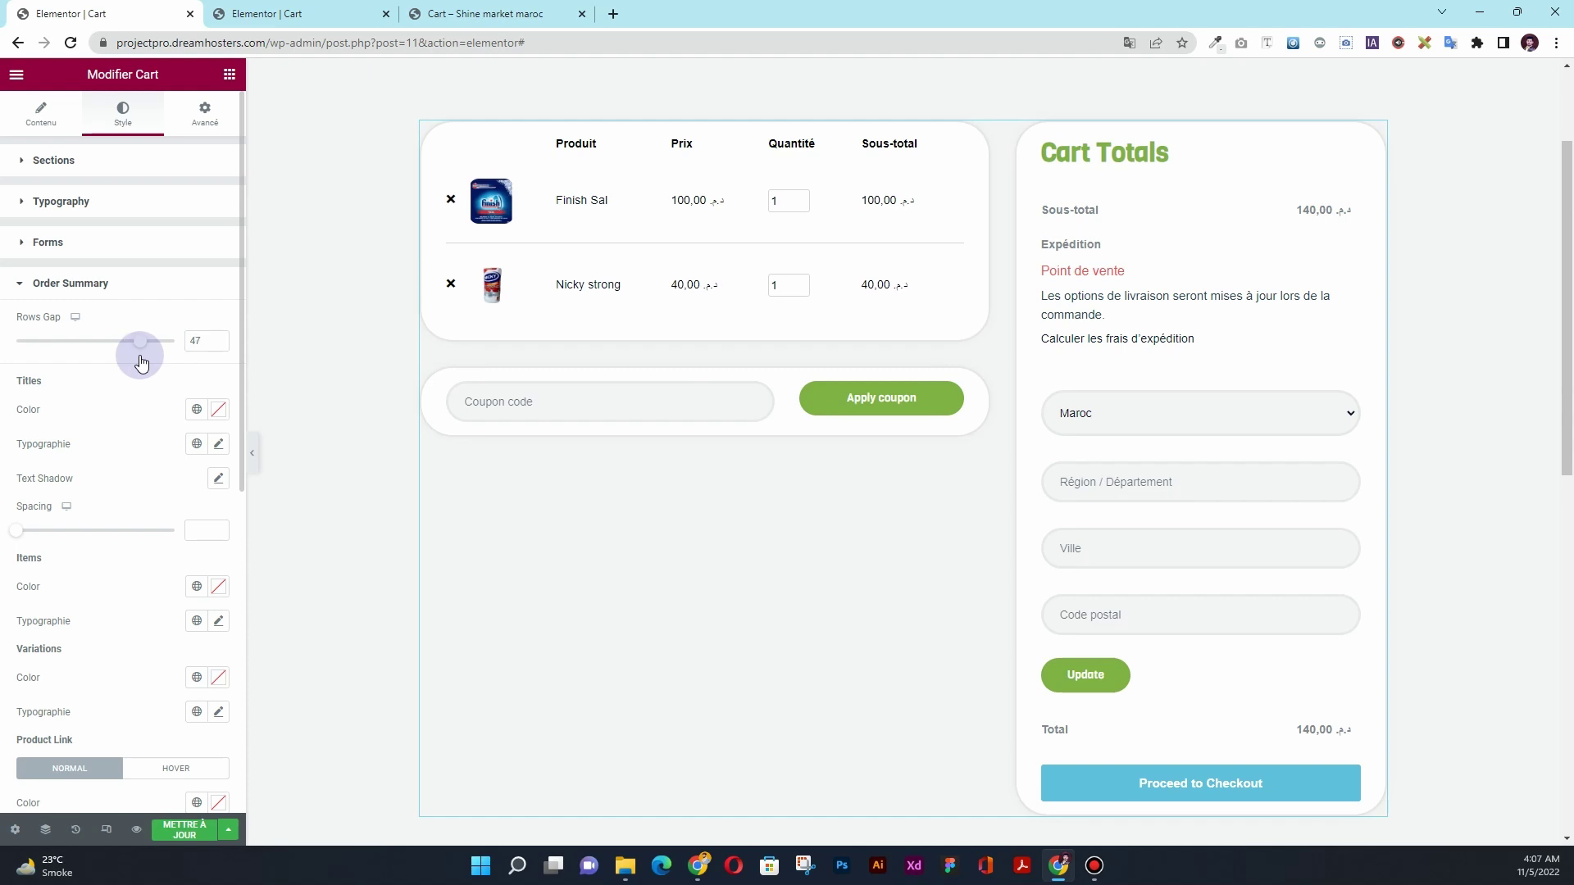
{"action": "double_click", "coordinate": [199, 339]}
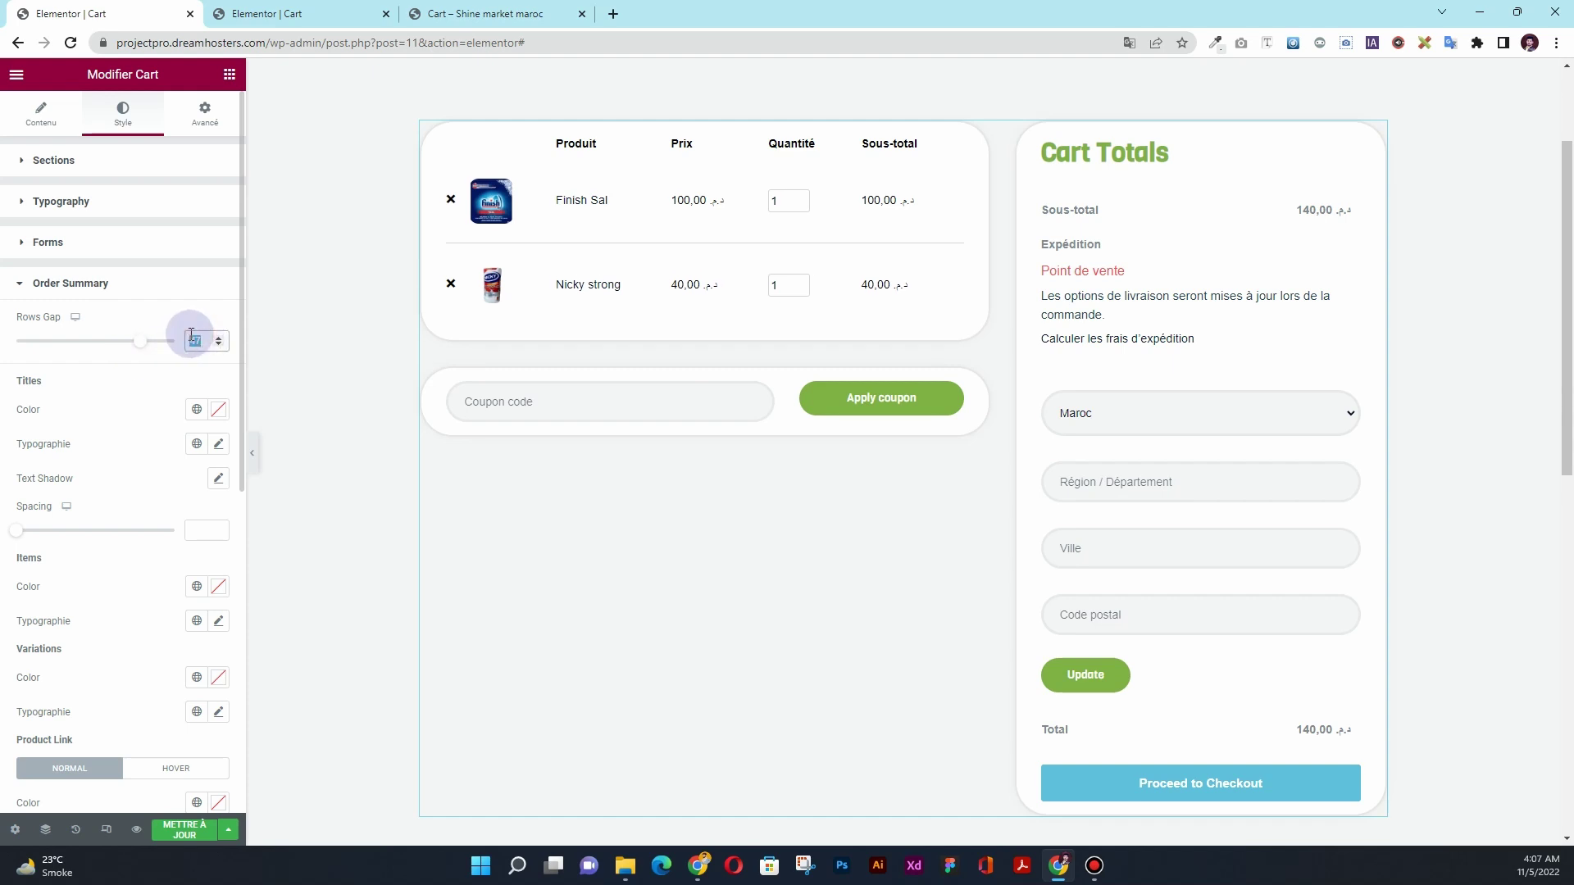
{"action": "type", "text": "35"}
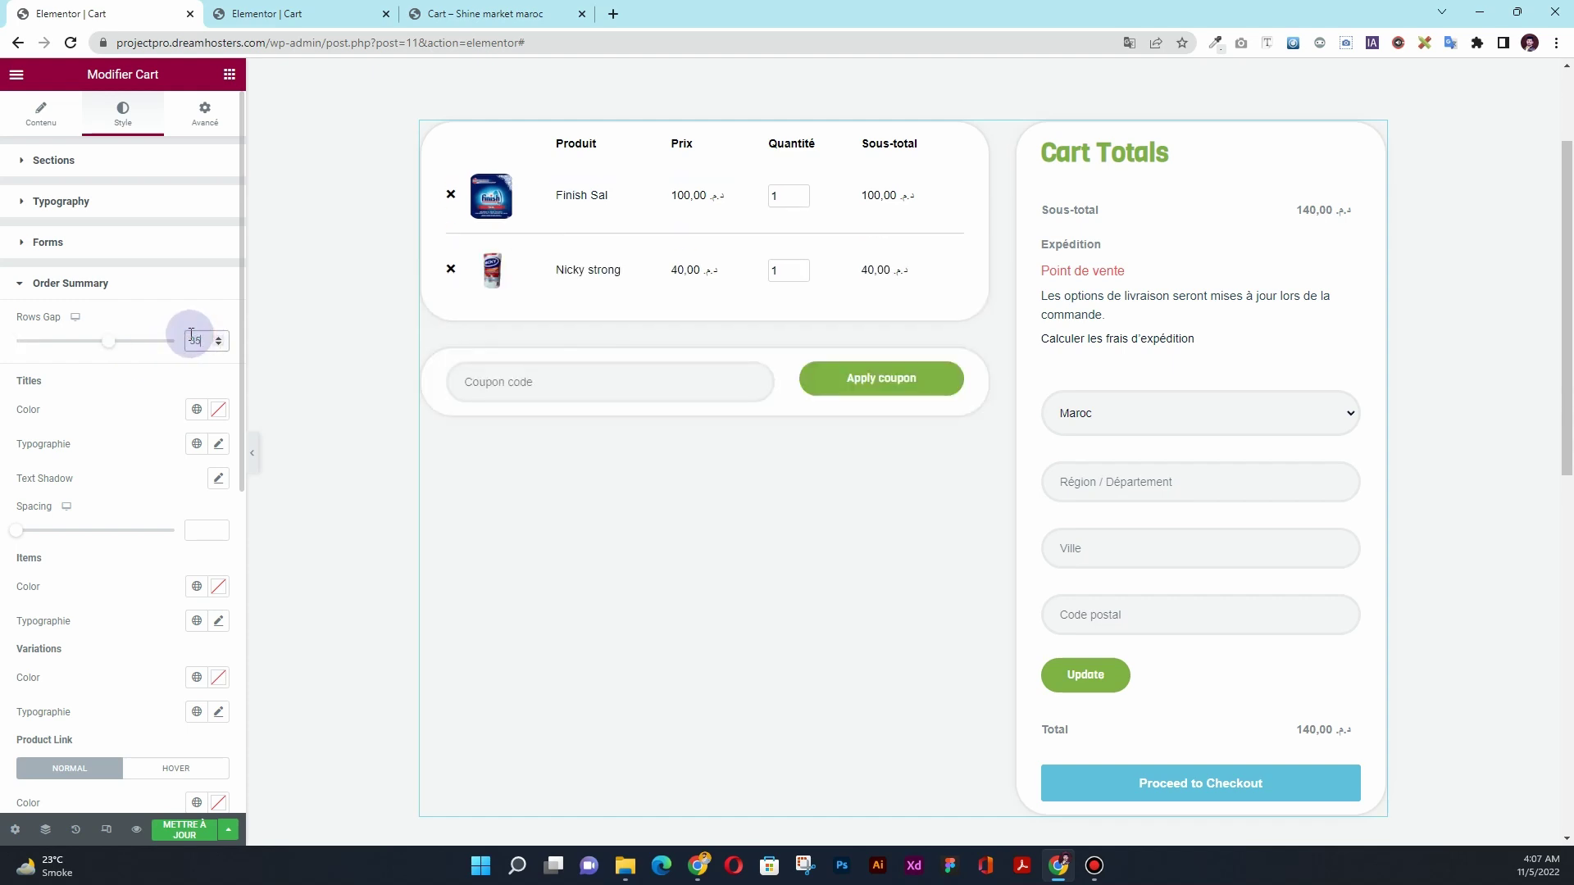
- Set the font size of the order summary titles to 16 px
{"action": "left_click", "coordinate": [219, 445]}
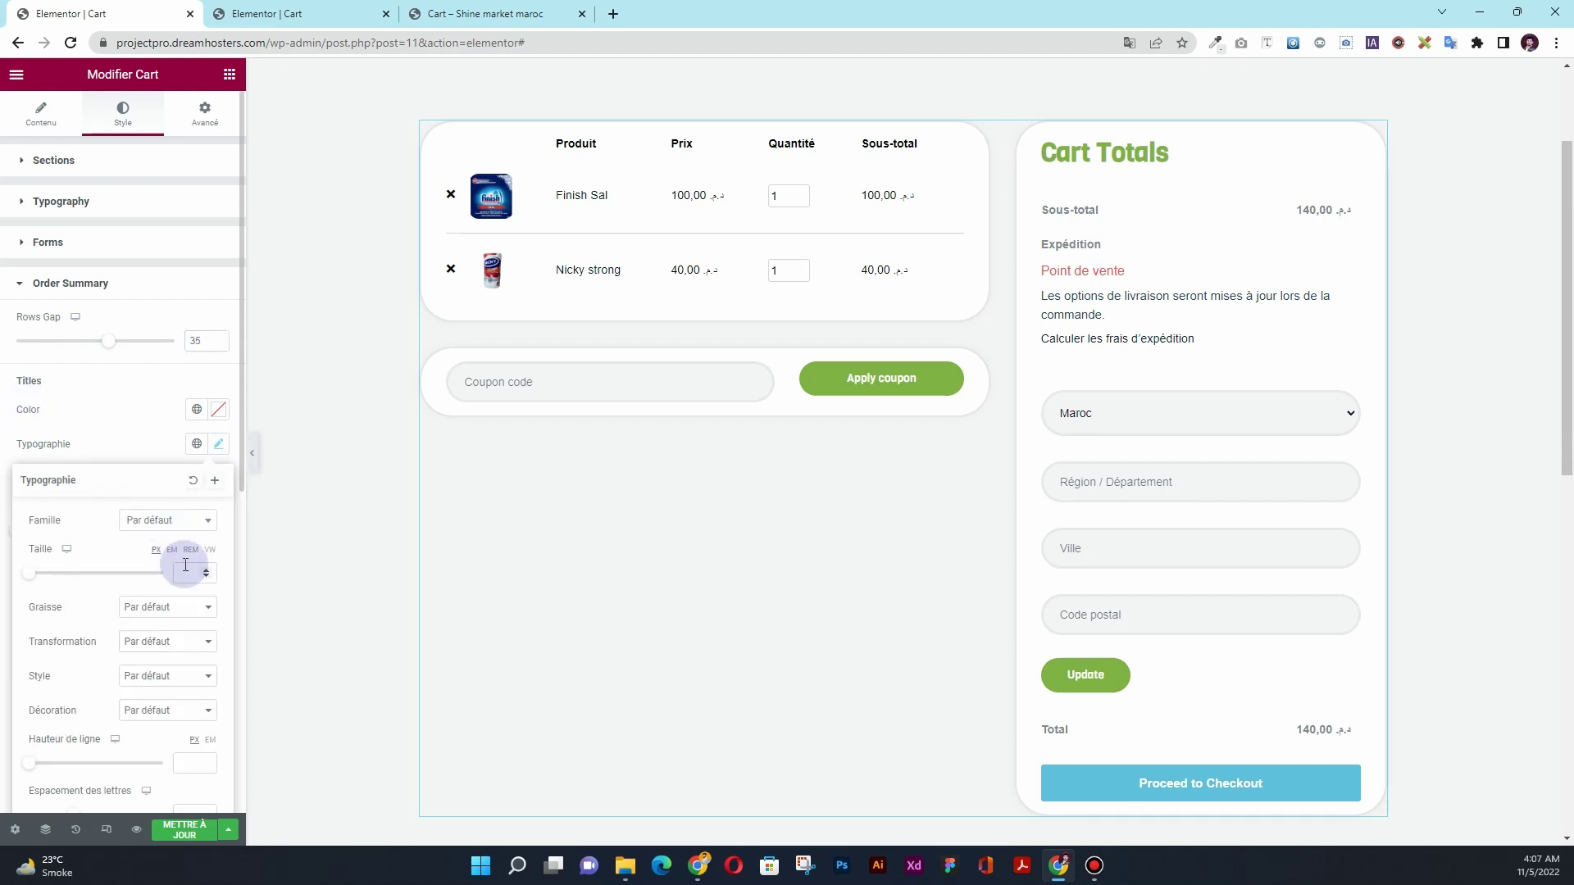
{"action": "type", "text": "18"}
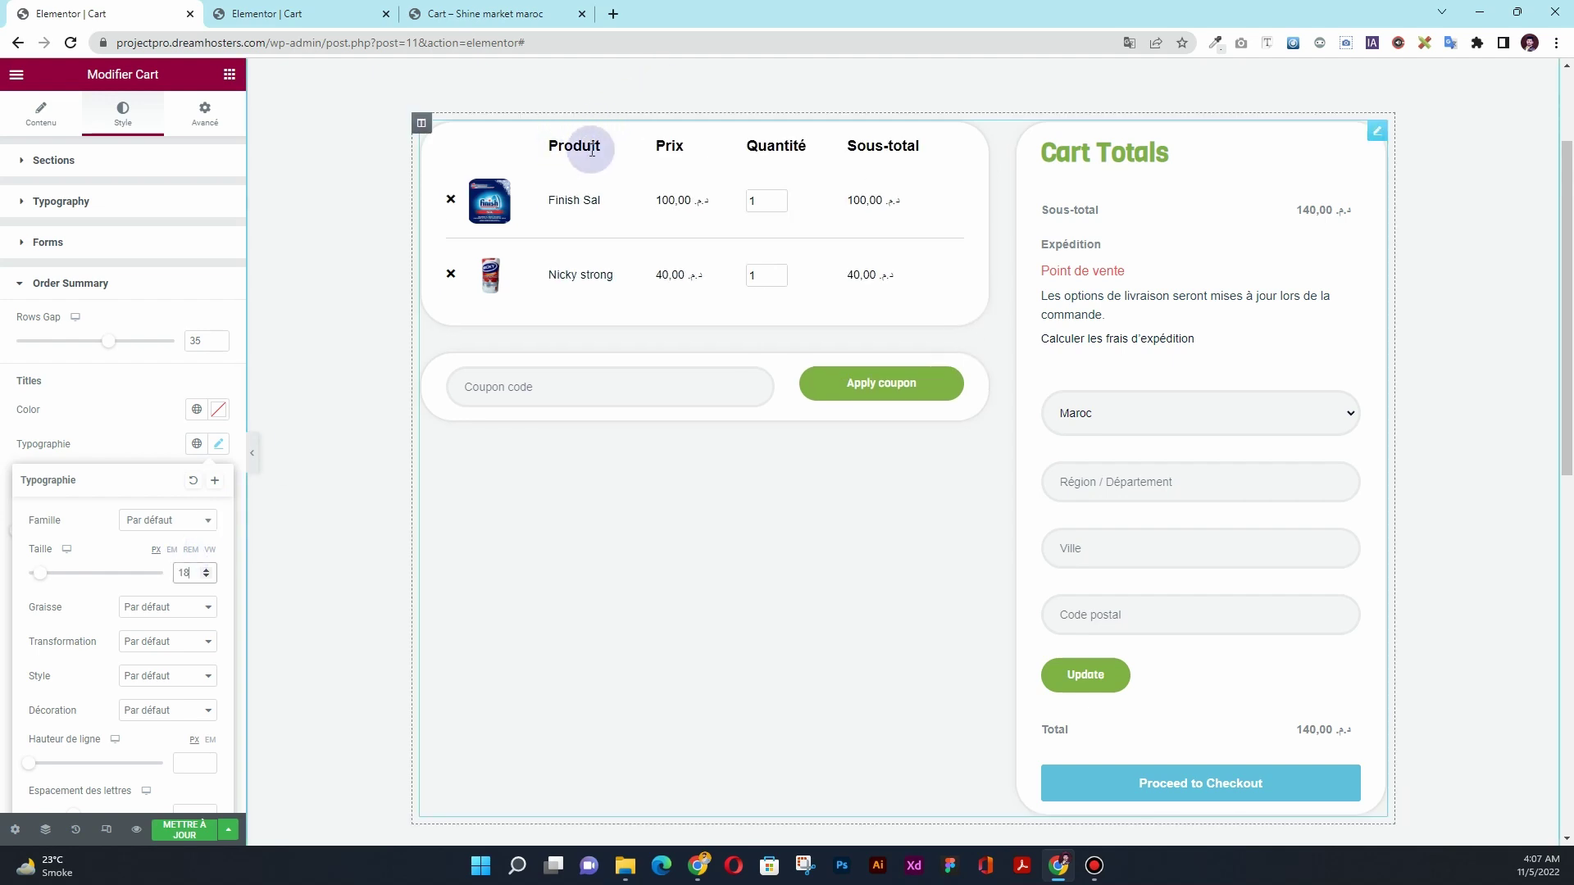
{"action": "left_click", "coordinate": [211, 578]}
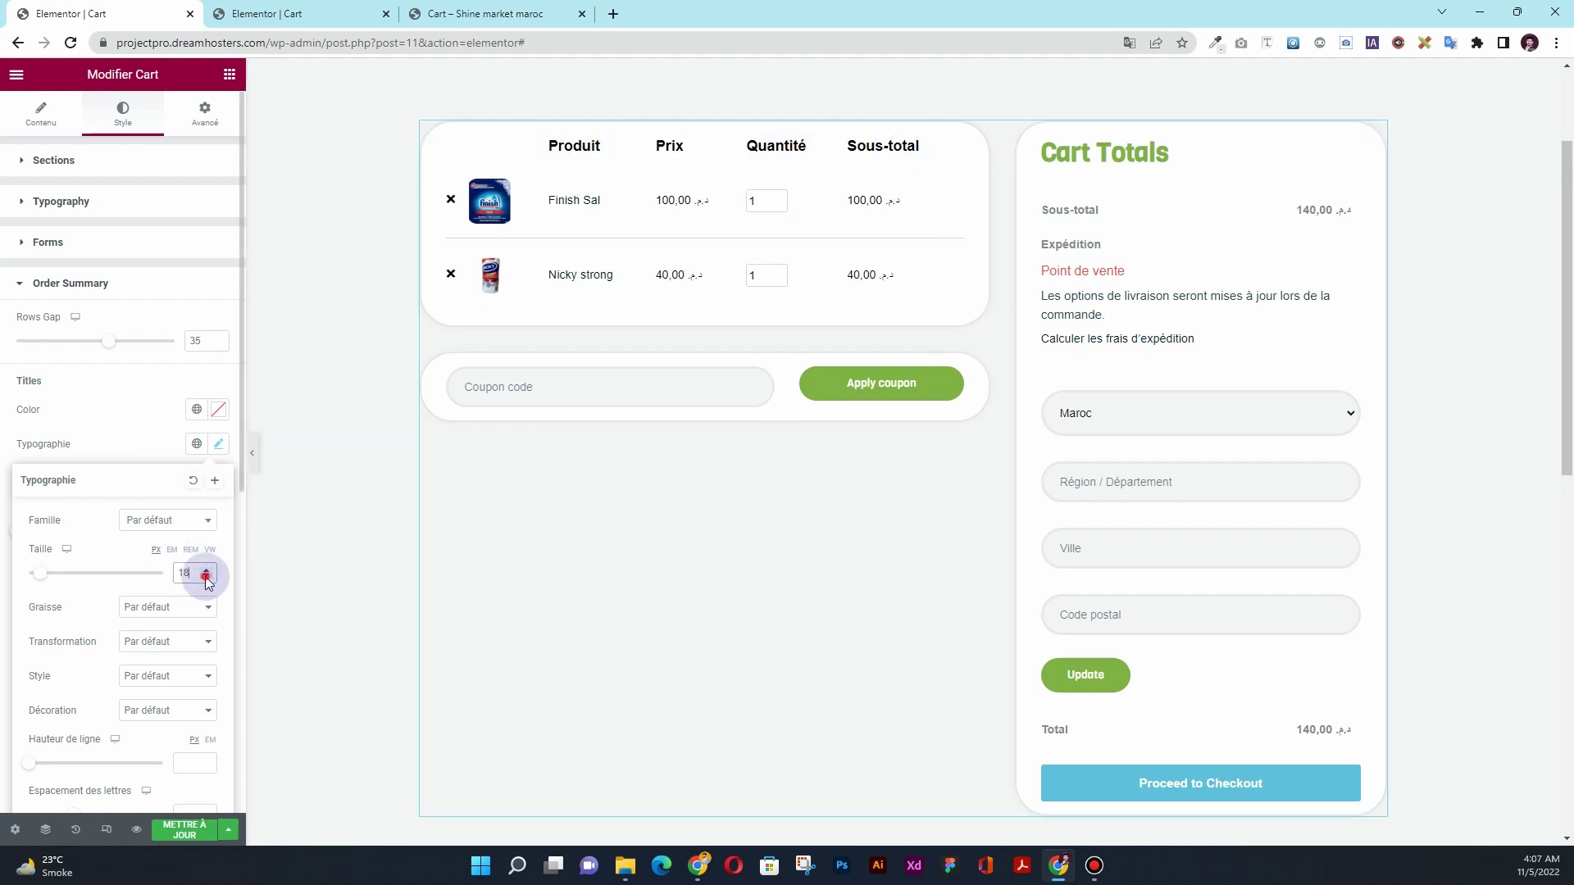
{"action": "left_click", "coordinate": [211, 578]}
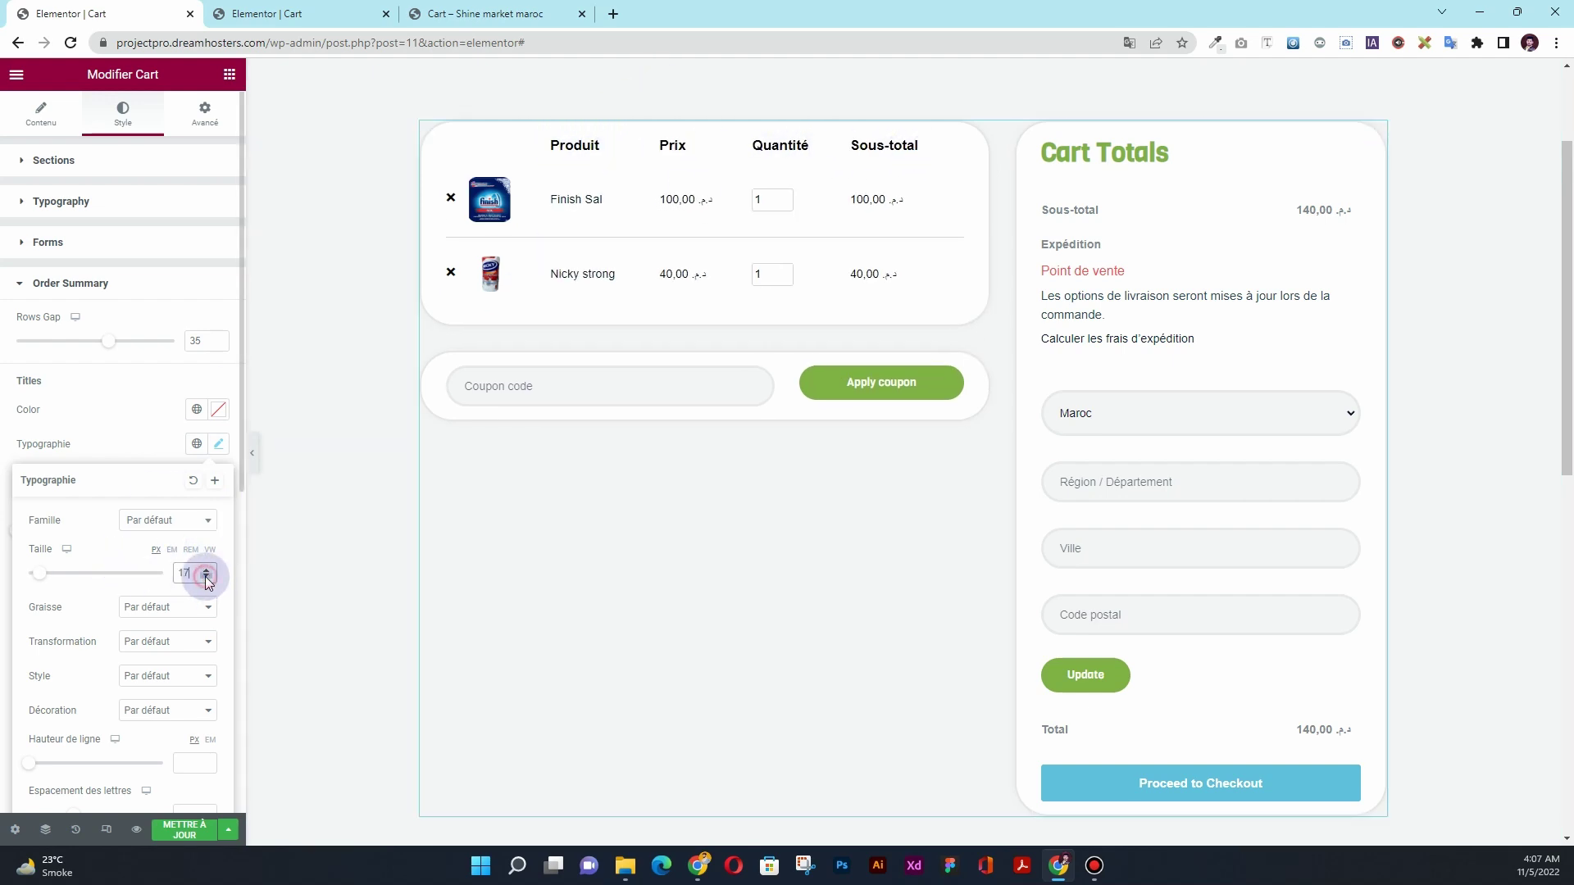
{"action": "left_click", "coordinate": [98, 430]}
- Set the font size of the order summary items to 18 px
{"action": "scroll", "coordinate": [130, 484], "scroll_direction": "down", "scroll_amount": 2}
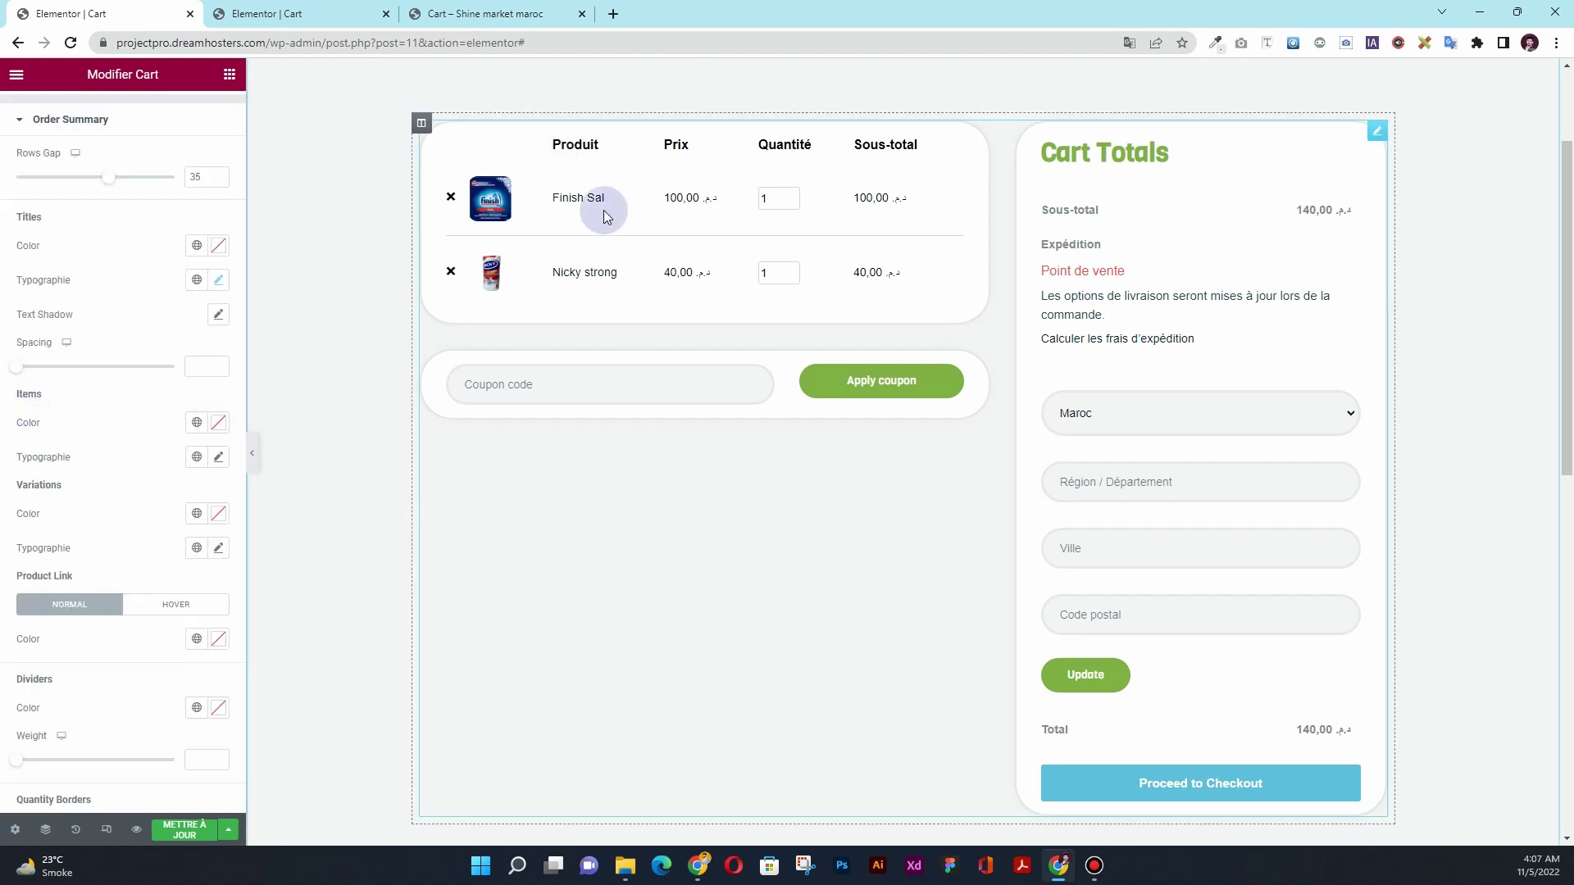
{"action": "left_click", "coordinate": [222, 456]}
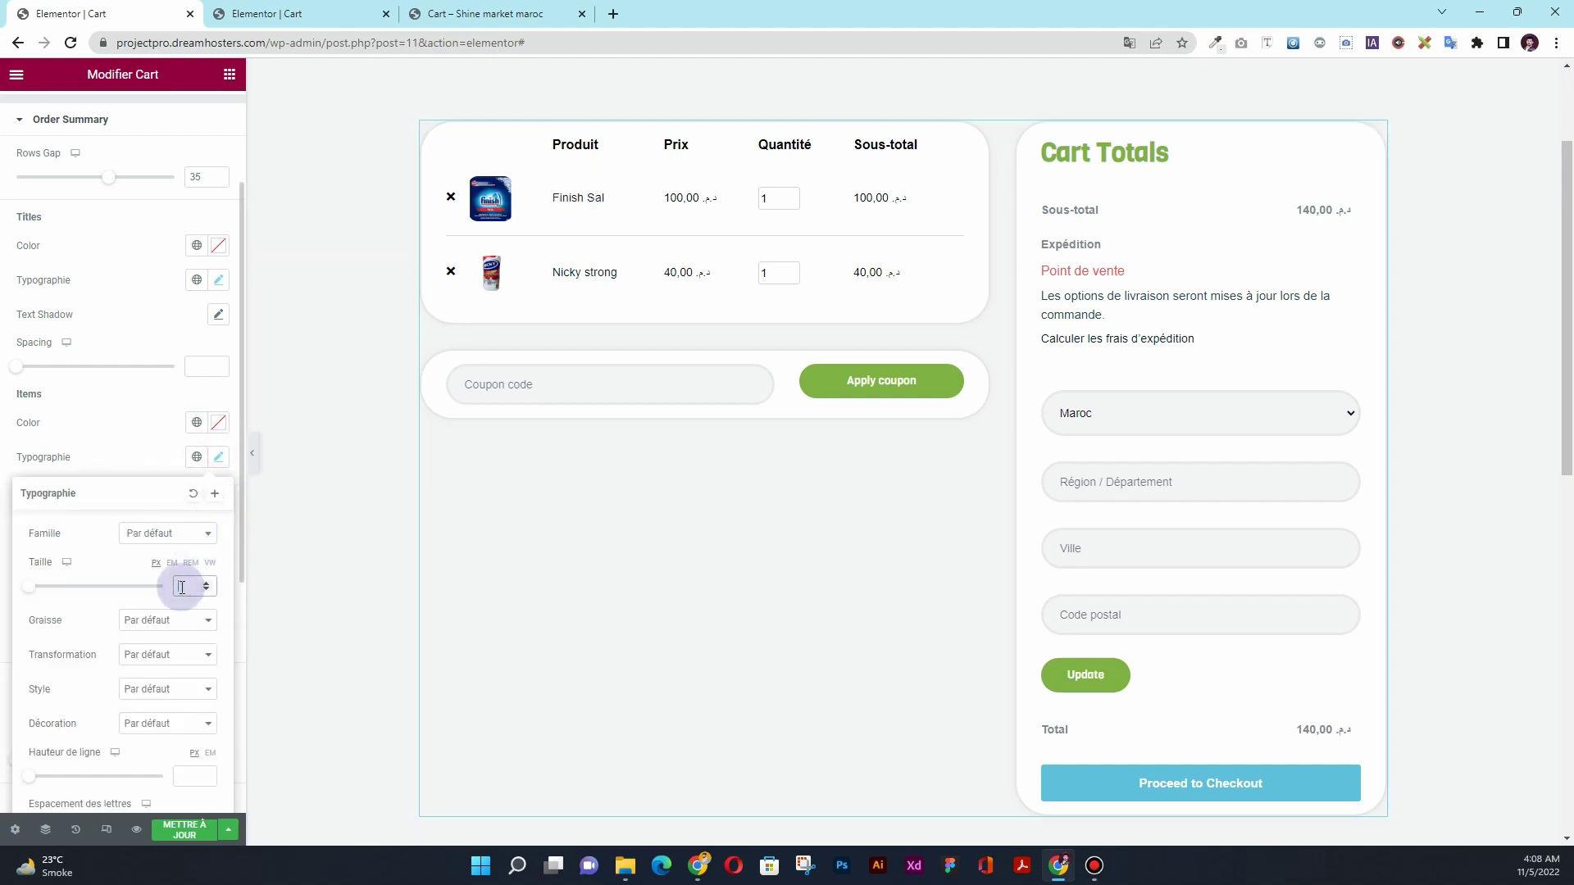
{"action": "type", "text": "16"}
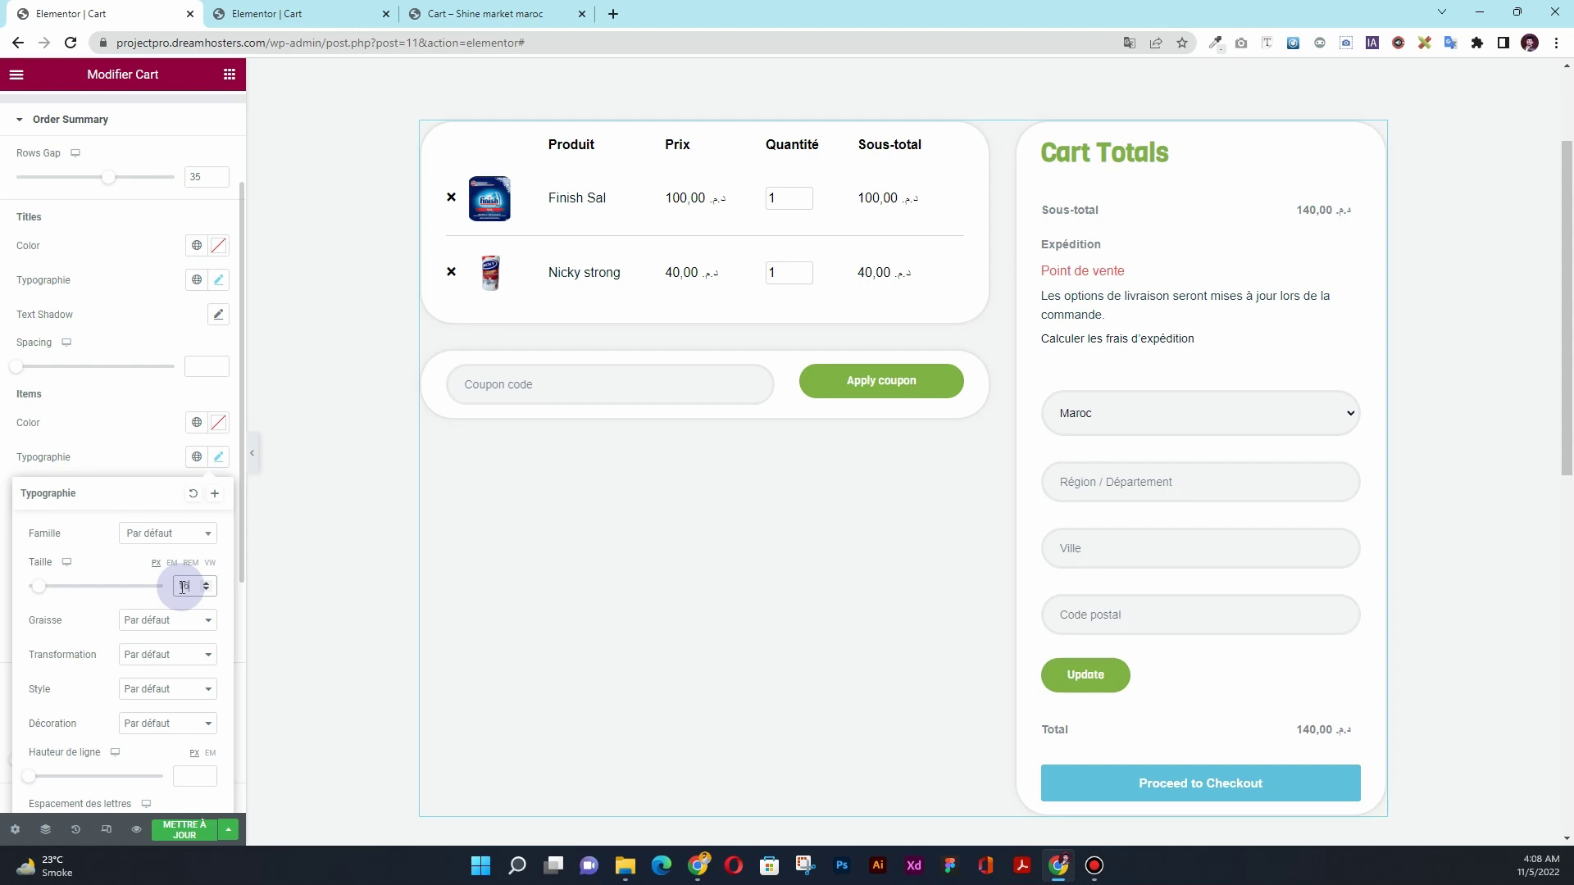
{"action": "left_click", "coordinate": [205, 587]}
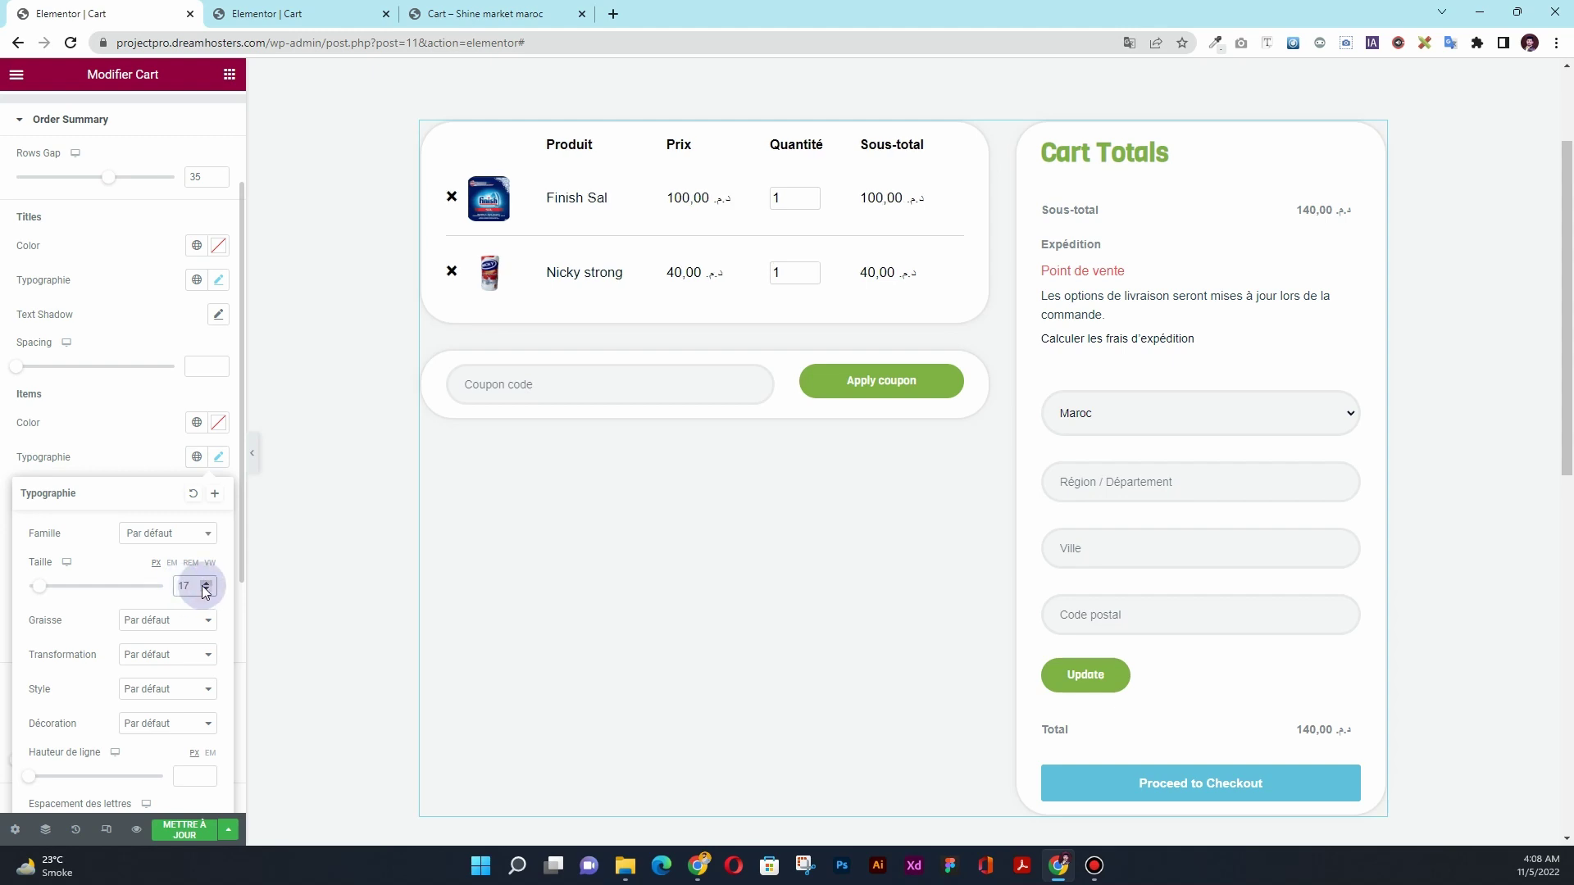
{"action": "left_click", "coordinate": [205, 585]}
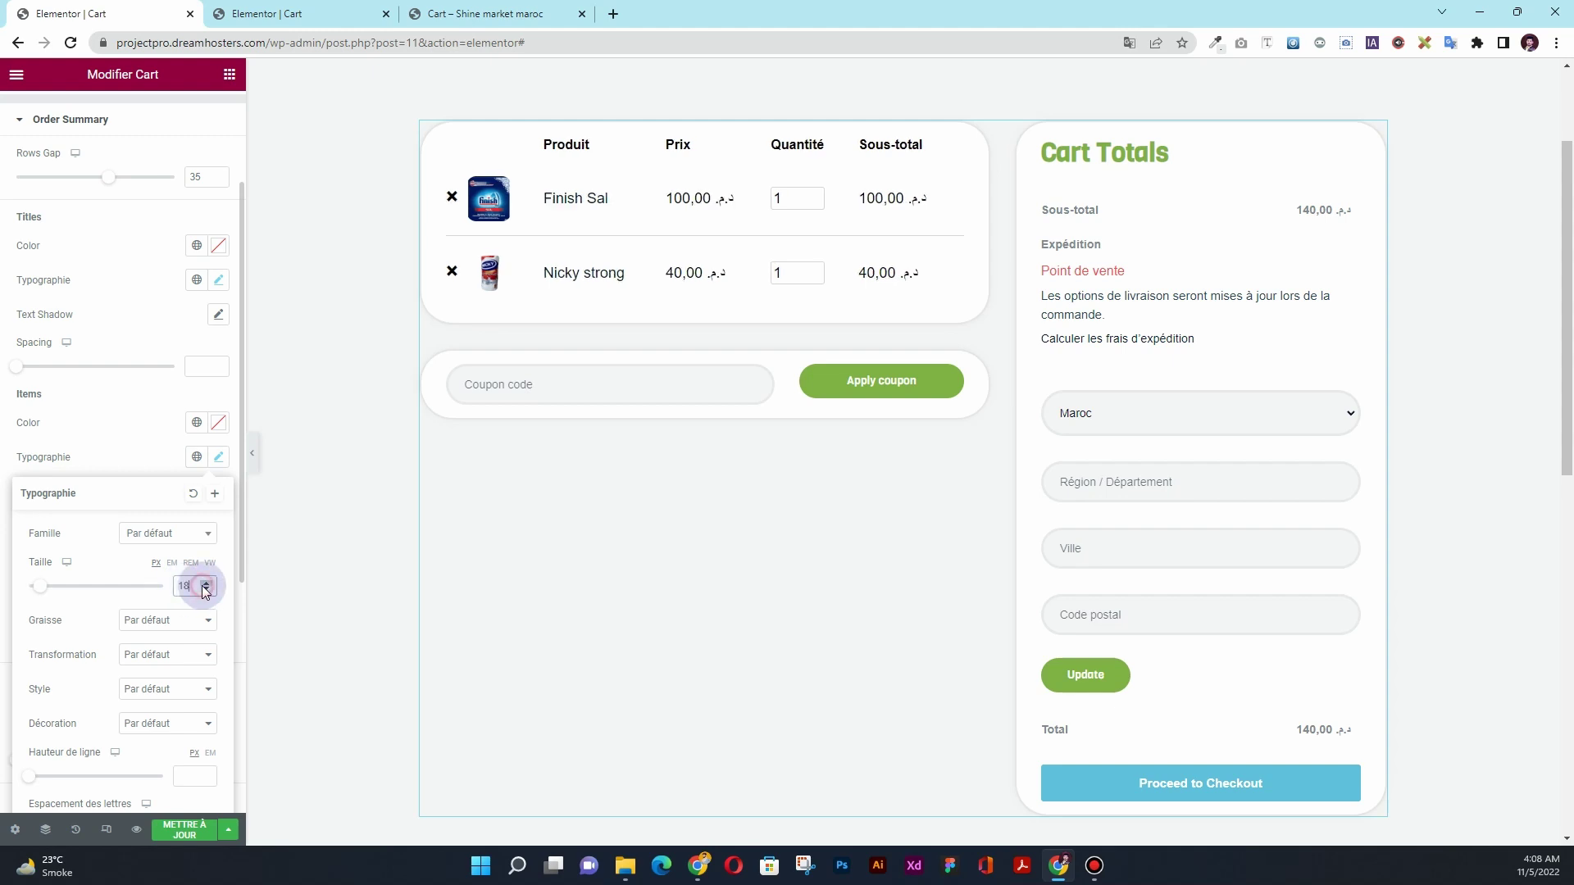
{"action": "left_click", "coordinate": [135, 450]}
{"action": "scroll", "coordinate": [132, 512], "scroll_direction": "down", "scroll_amount": 1}
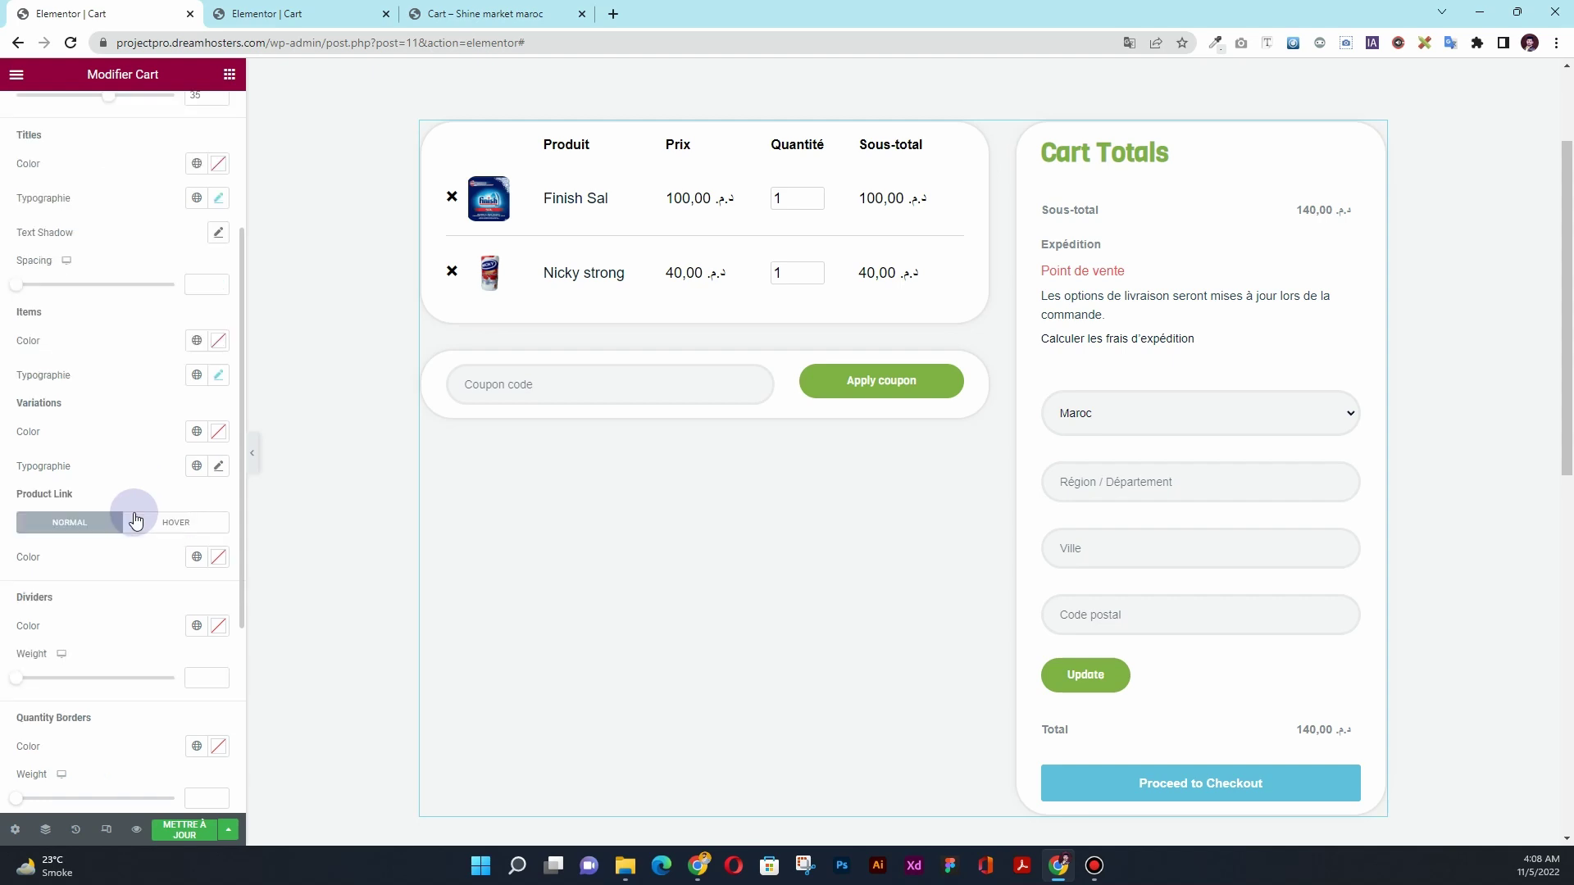
{"action": "left_click", "coordinate": [218, 466]}
{"action": "left_click", "coordinate": [190, 592]}
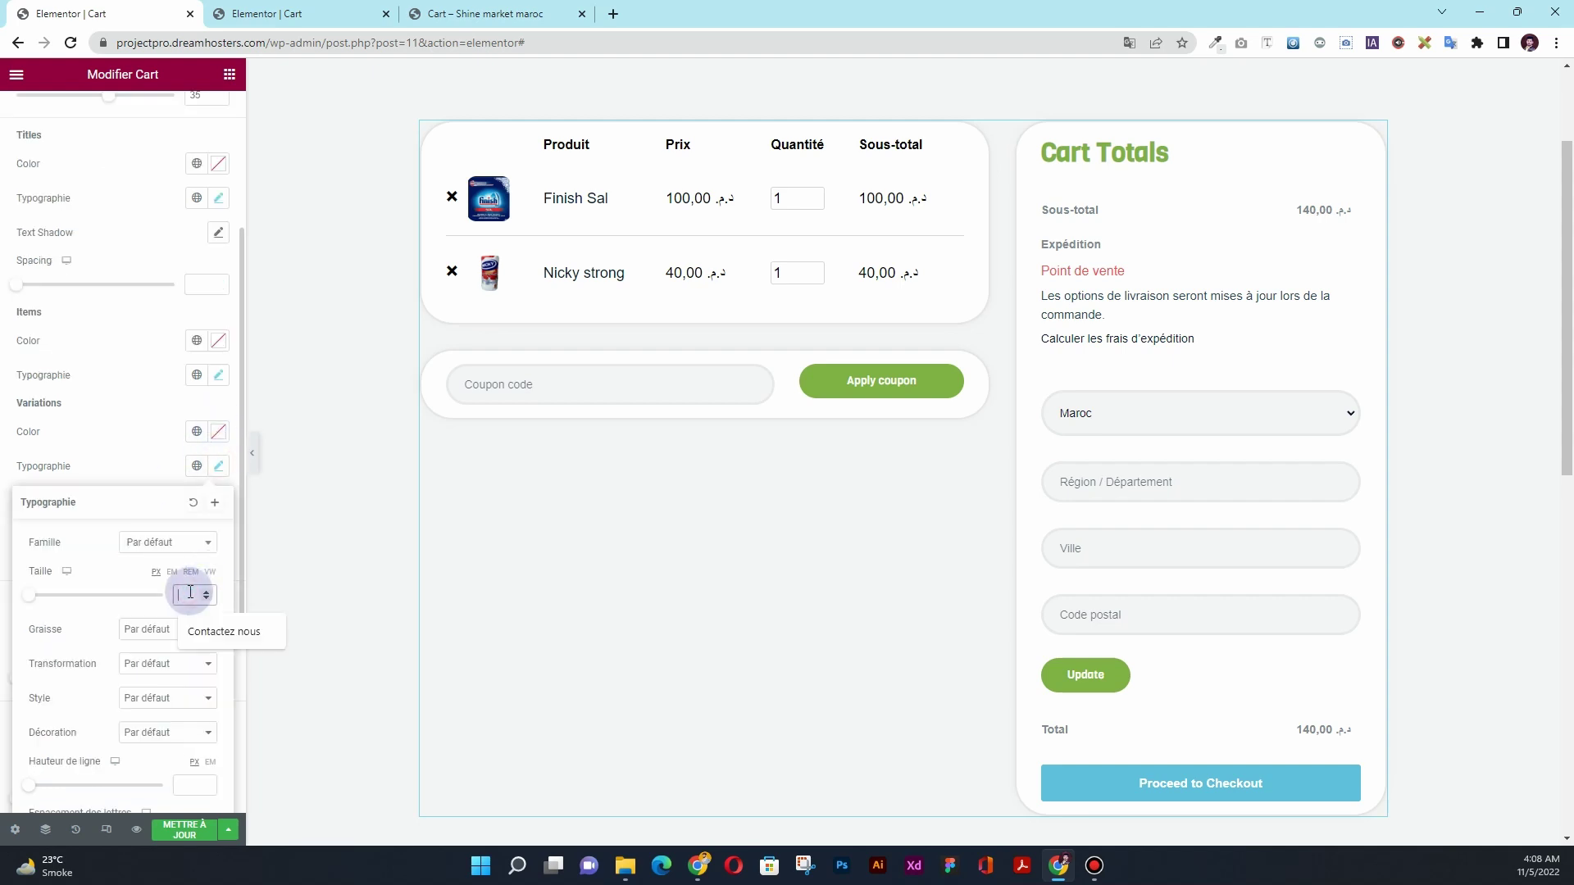
{"action": "left_click", "coordinate": [131, 440]}
- Reduce the font size of the order summary items to 16 px and check the product rows in the preview
{"action": "left_click", "coordinate": [220, 377]}
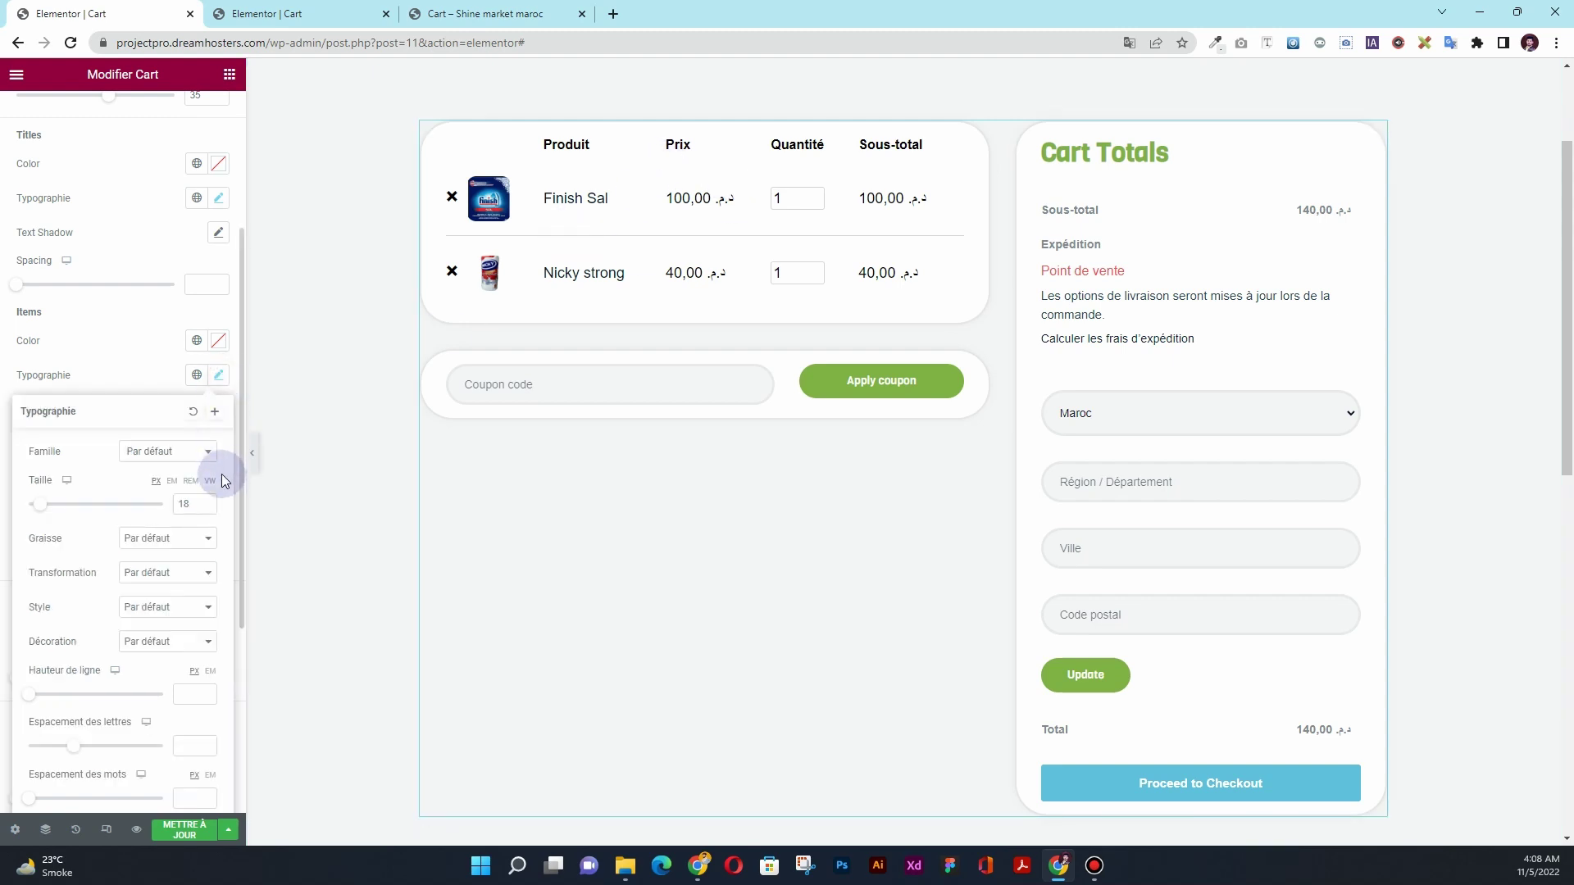
{"action": "left_click", "coordinate": [206, 507]}
{"action": "left_click", "coordinate": [156, 375]}
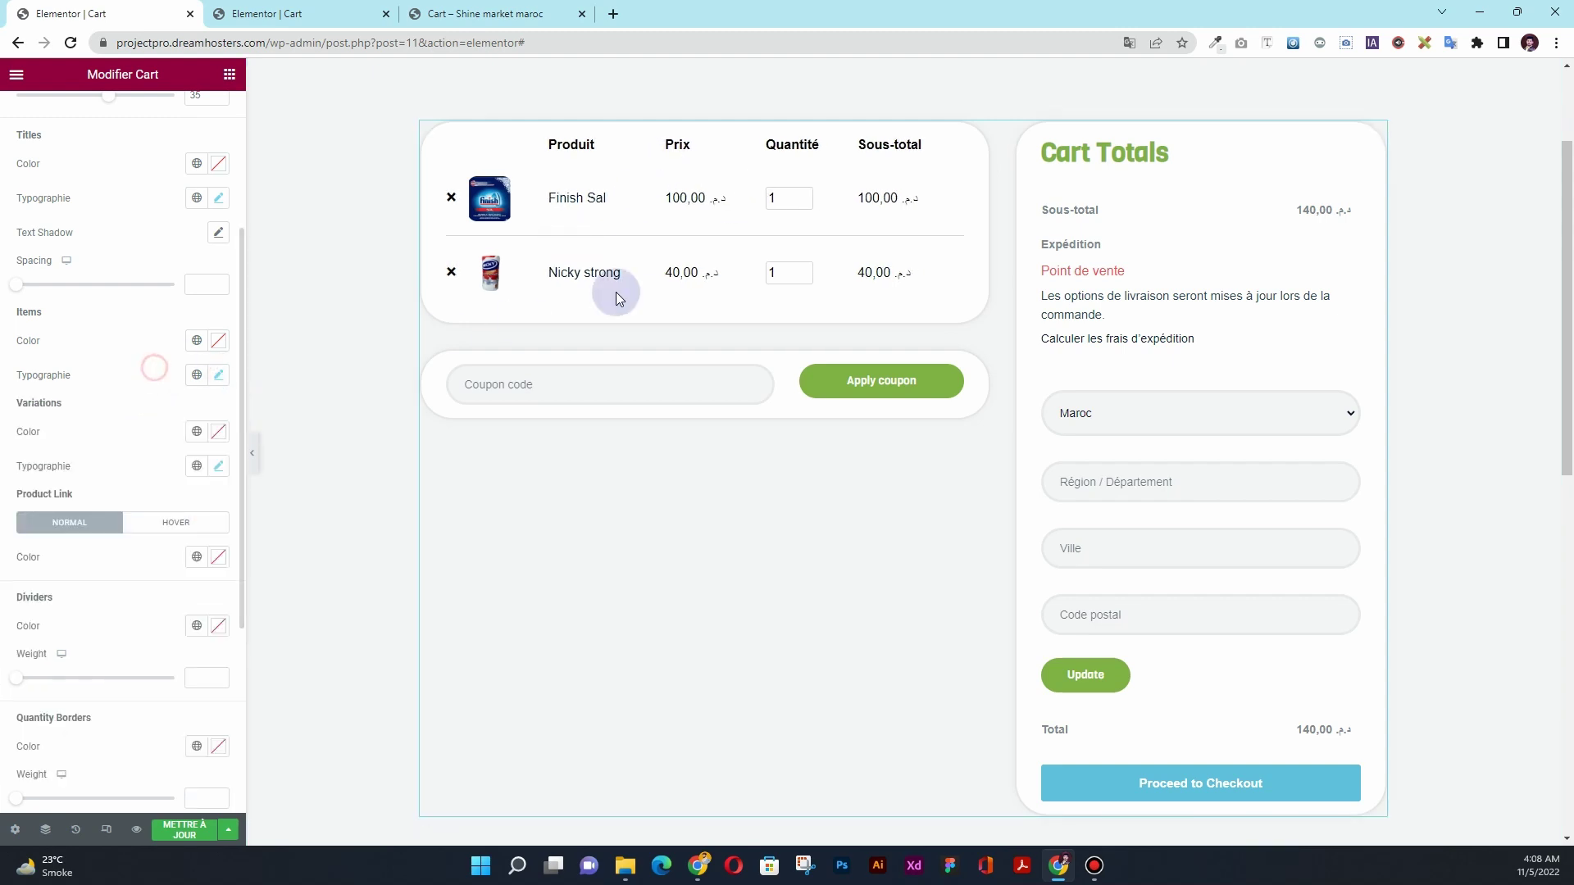
{"action": "left_click", "coordinate": [563, 244]}
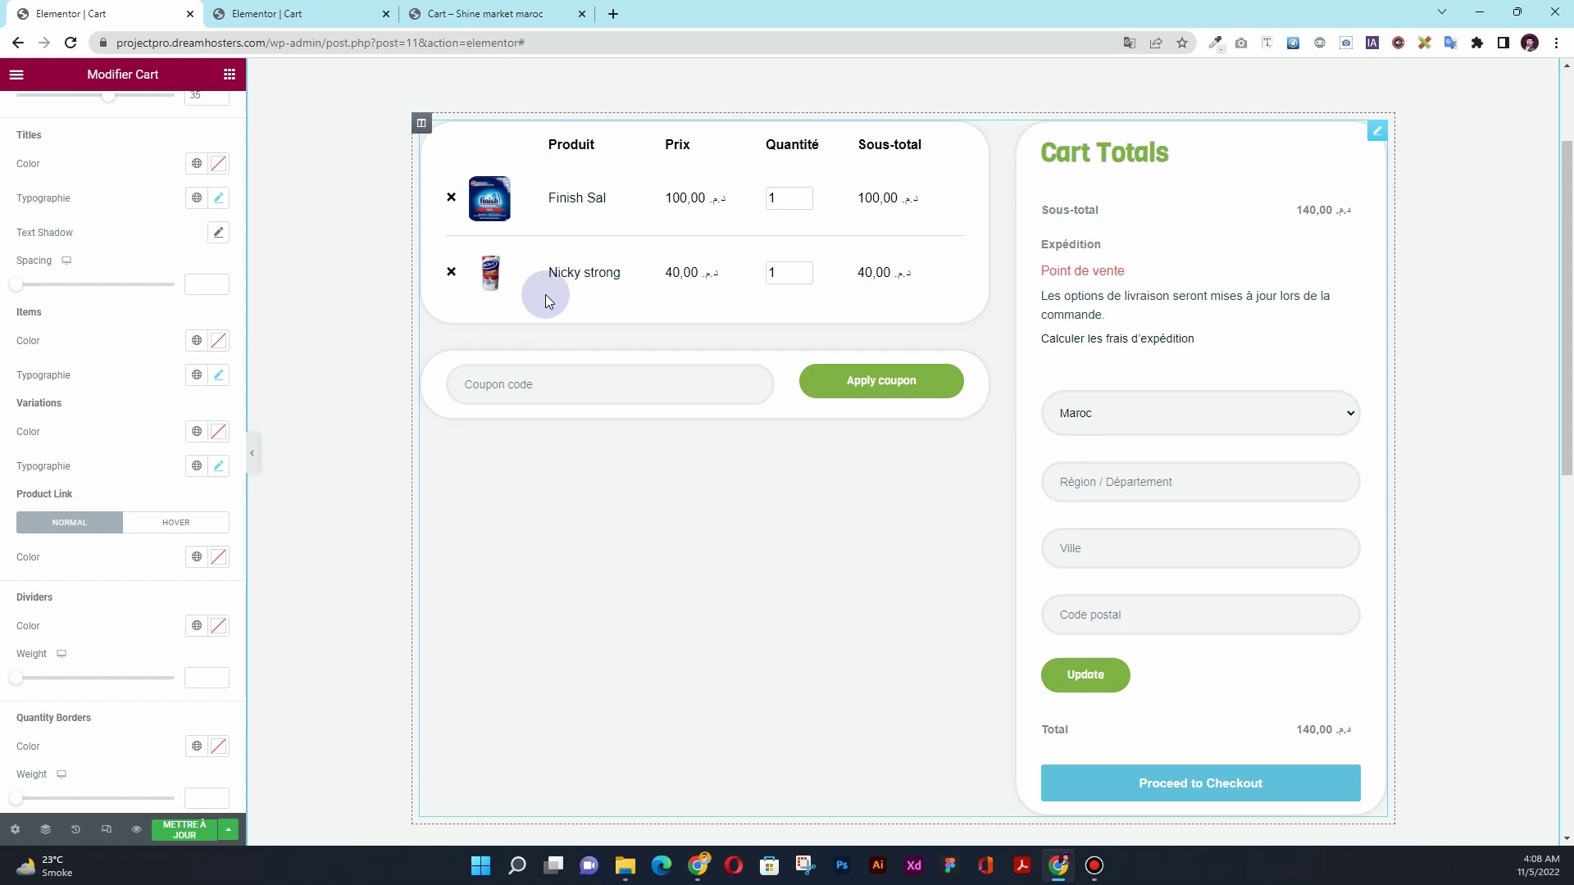
- Set the normal-state color of the order summary's product links to the Primary global color
{"action": "scroll", "coordinate": [142, 435], "scroll_direction": "down", "scroll_amount": 1}
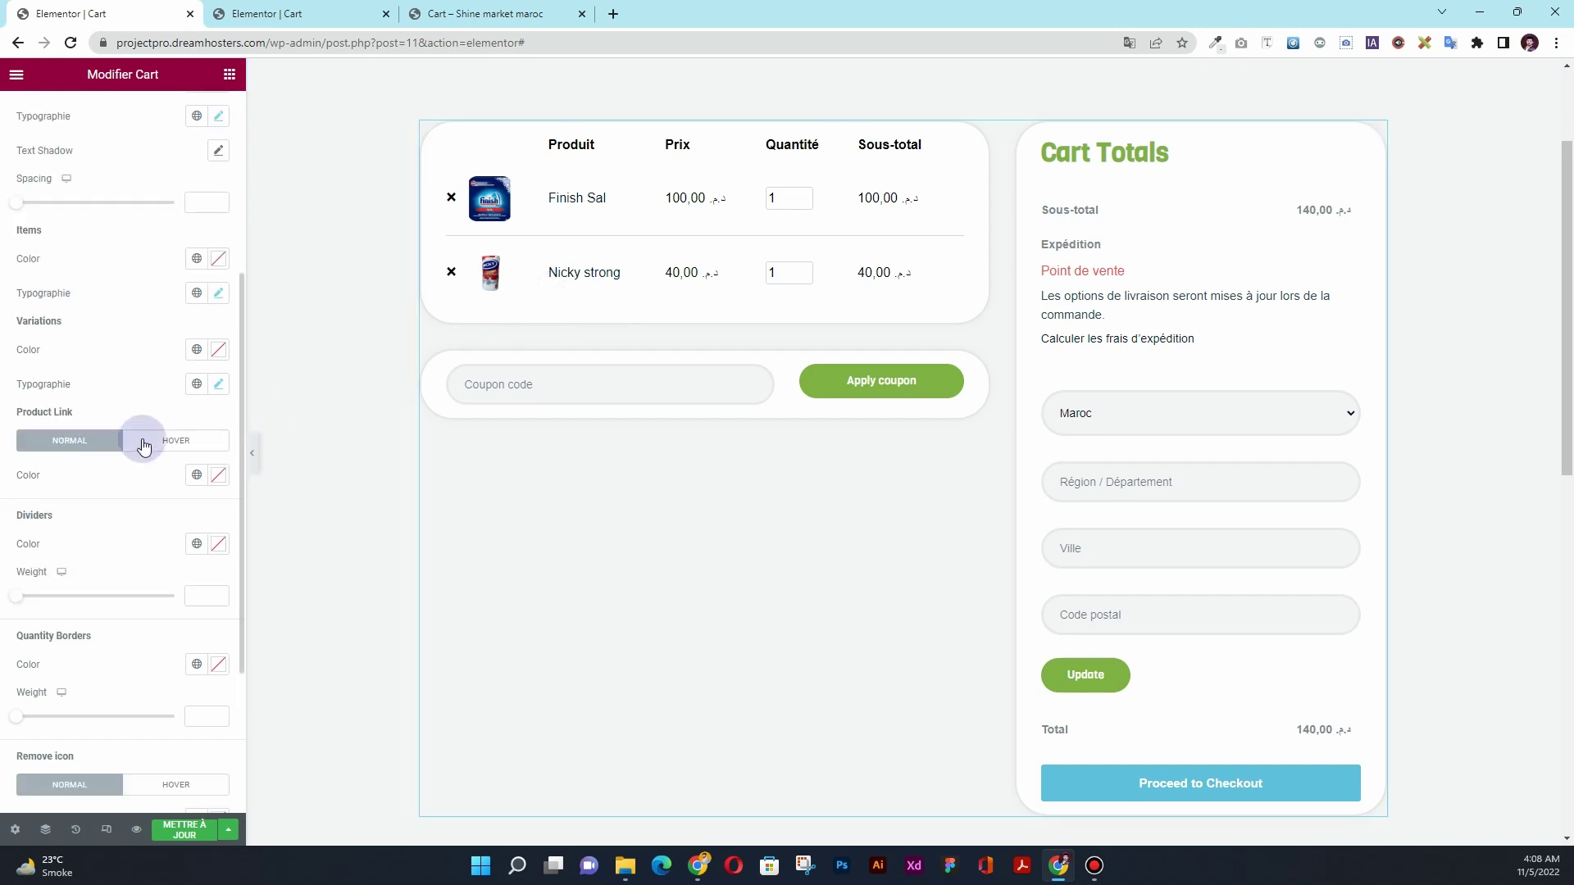
{"action": "left_click", "coordinate": [195, 475]}
{"action": "left_click", "coordinate": [123, 552]}
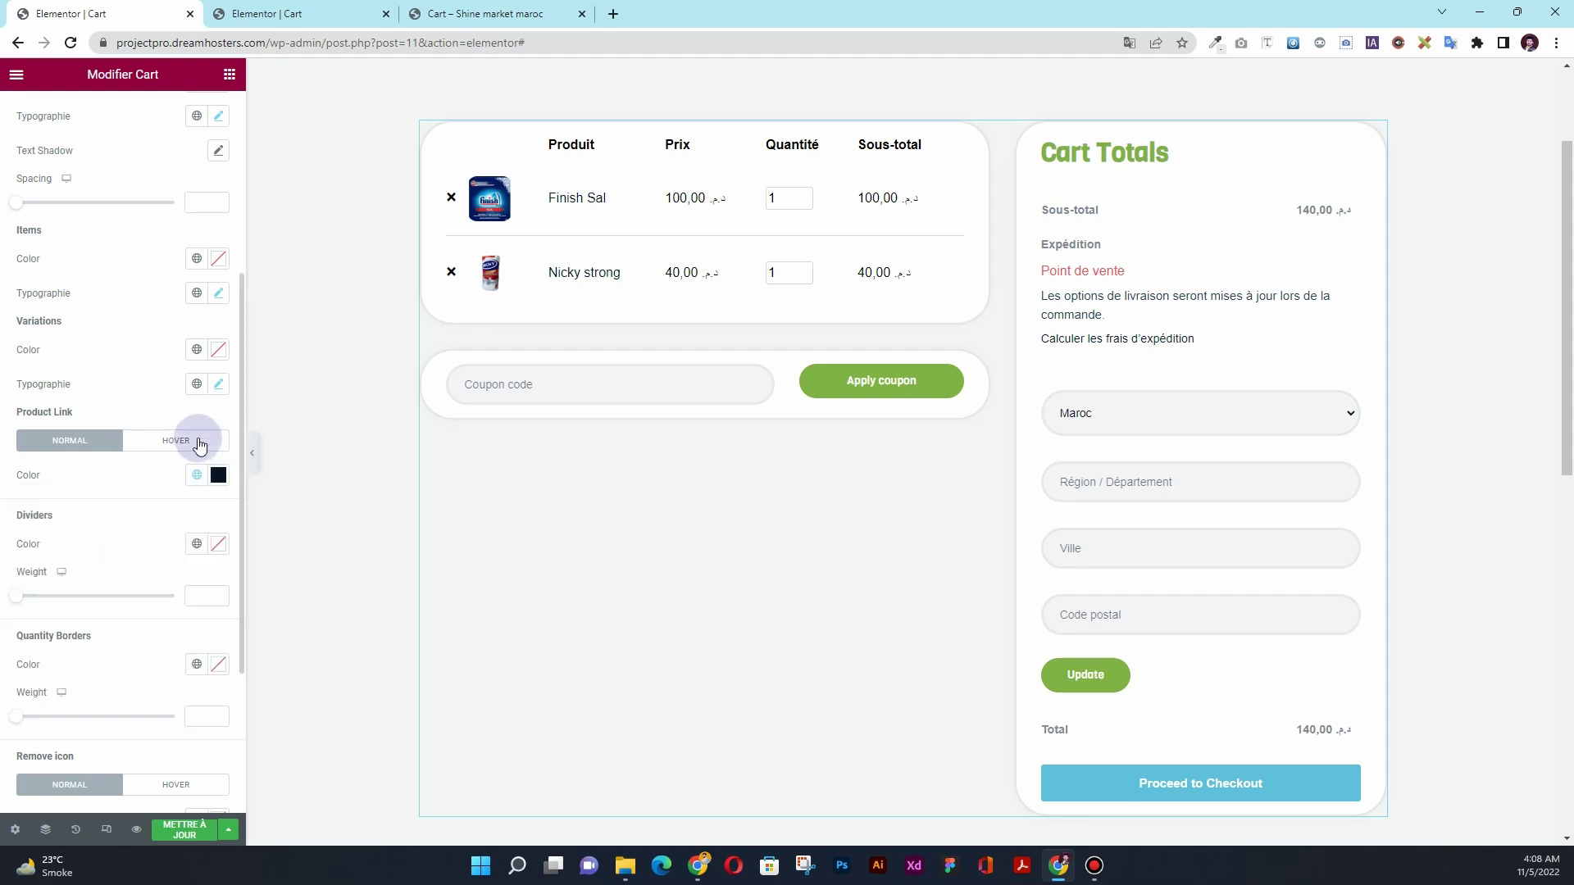
- Set the hover-state color of the order summary's product links to the Accent 3 global color
{"action": "left_click", "coordinate": [197, 441]}
{"action": "left_click", "coordinate": [193, 482]}
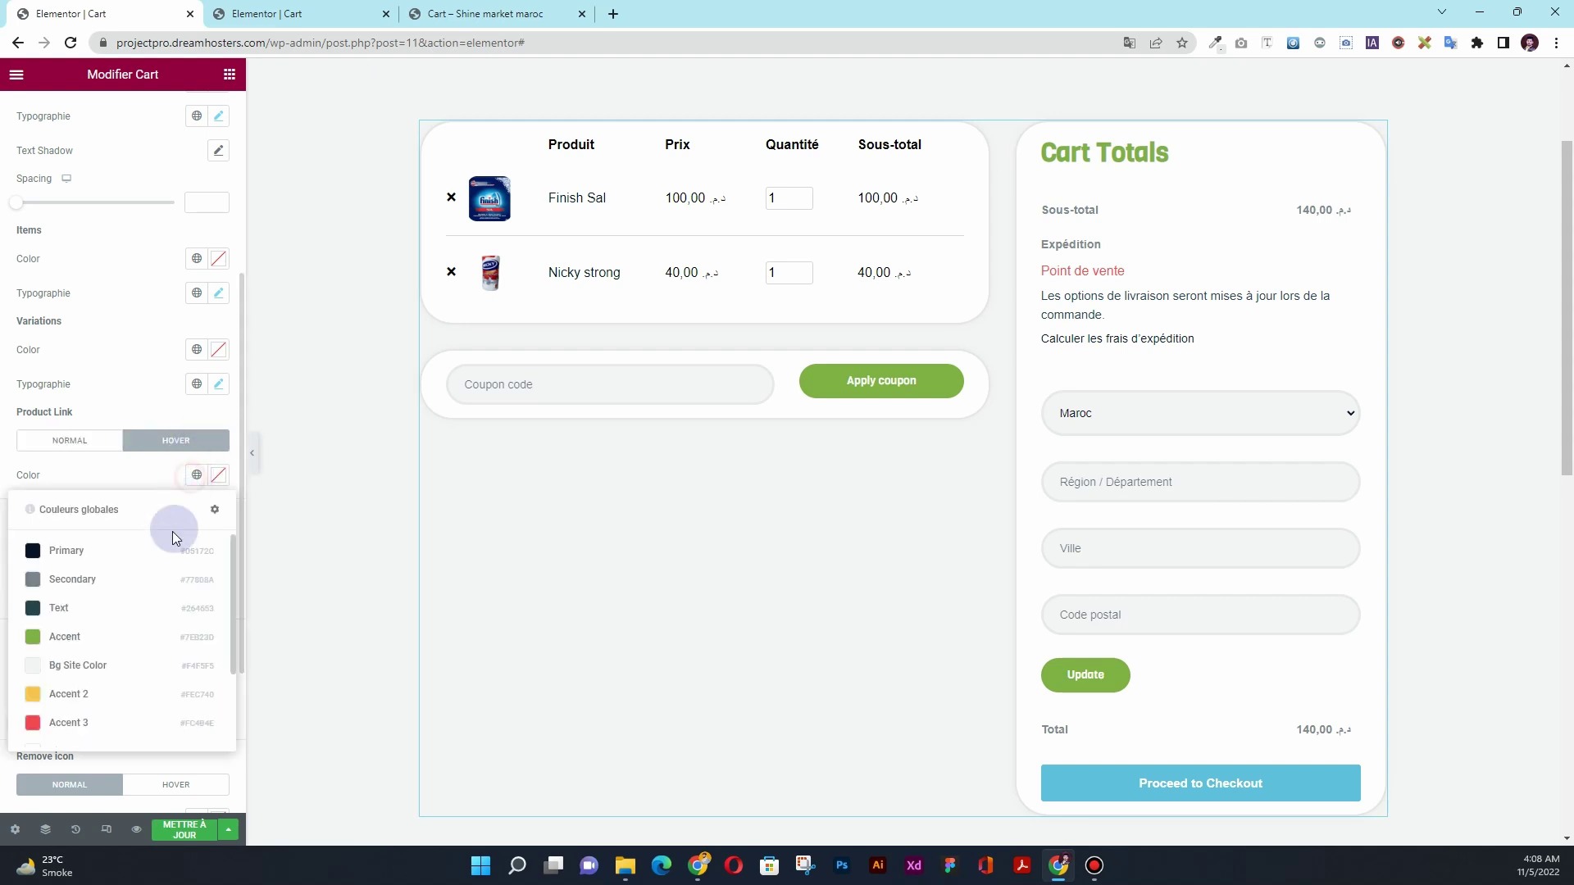
{"action": "left_click", "coordinate": [116, 716]}
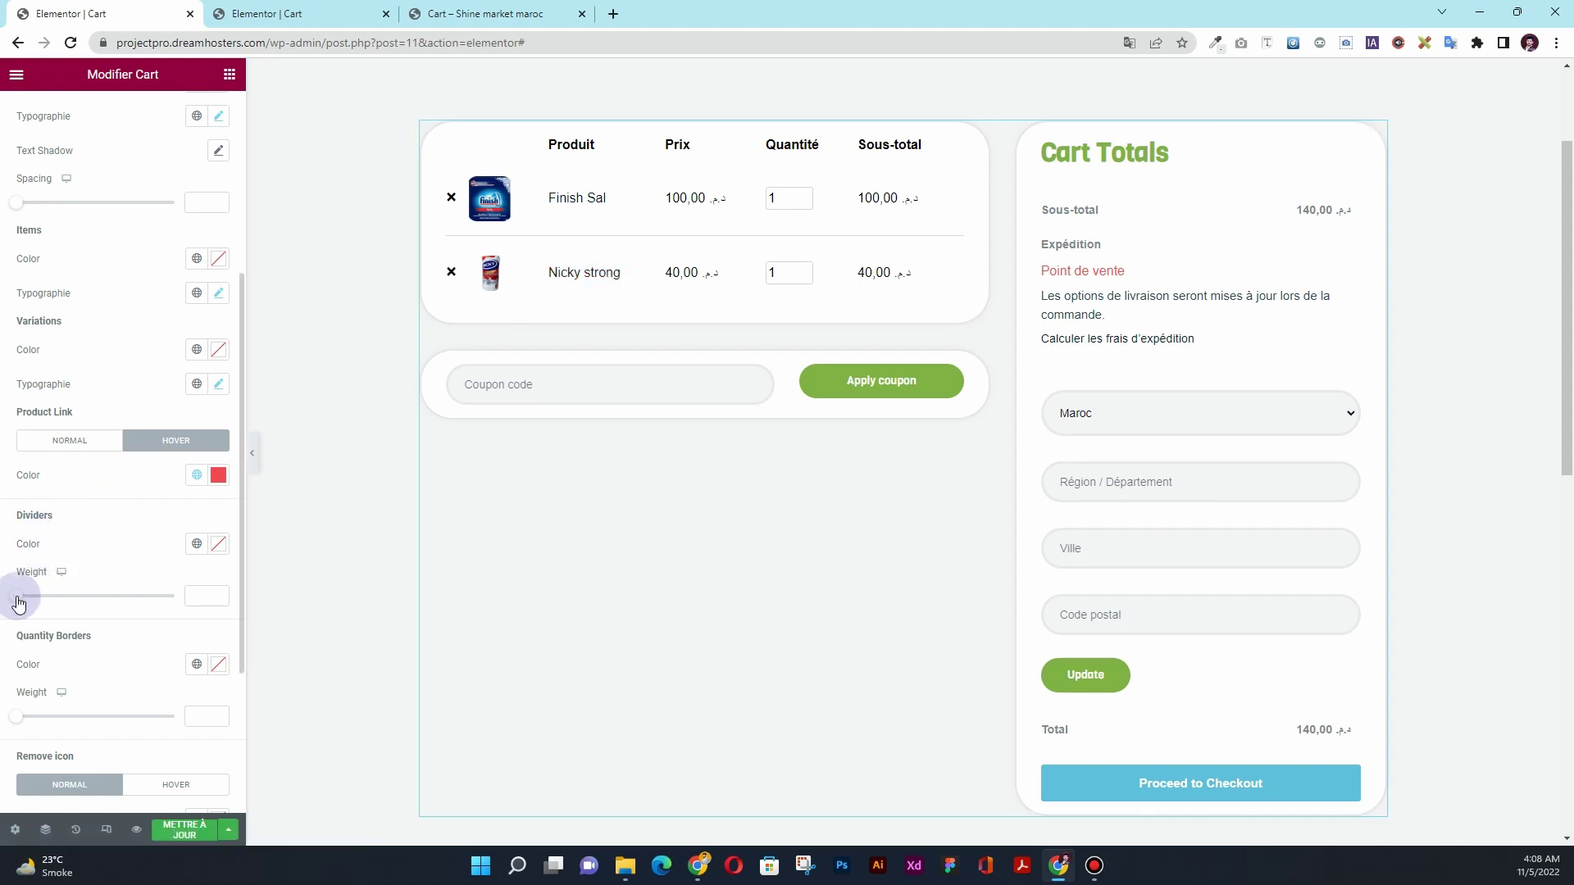
- Give the order summary dividers a weight of 1 and the translucent dark color #02010121
{"action": "left_click_drag", "start_coordinate": [19, 603], "coordinate": [21, 604]}
{"action": "left_click", "coordinate": [219, 545]}
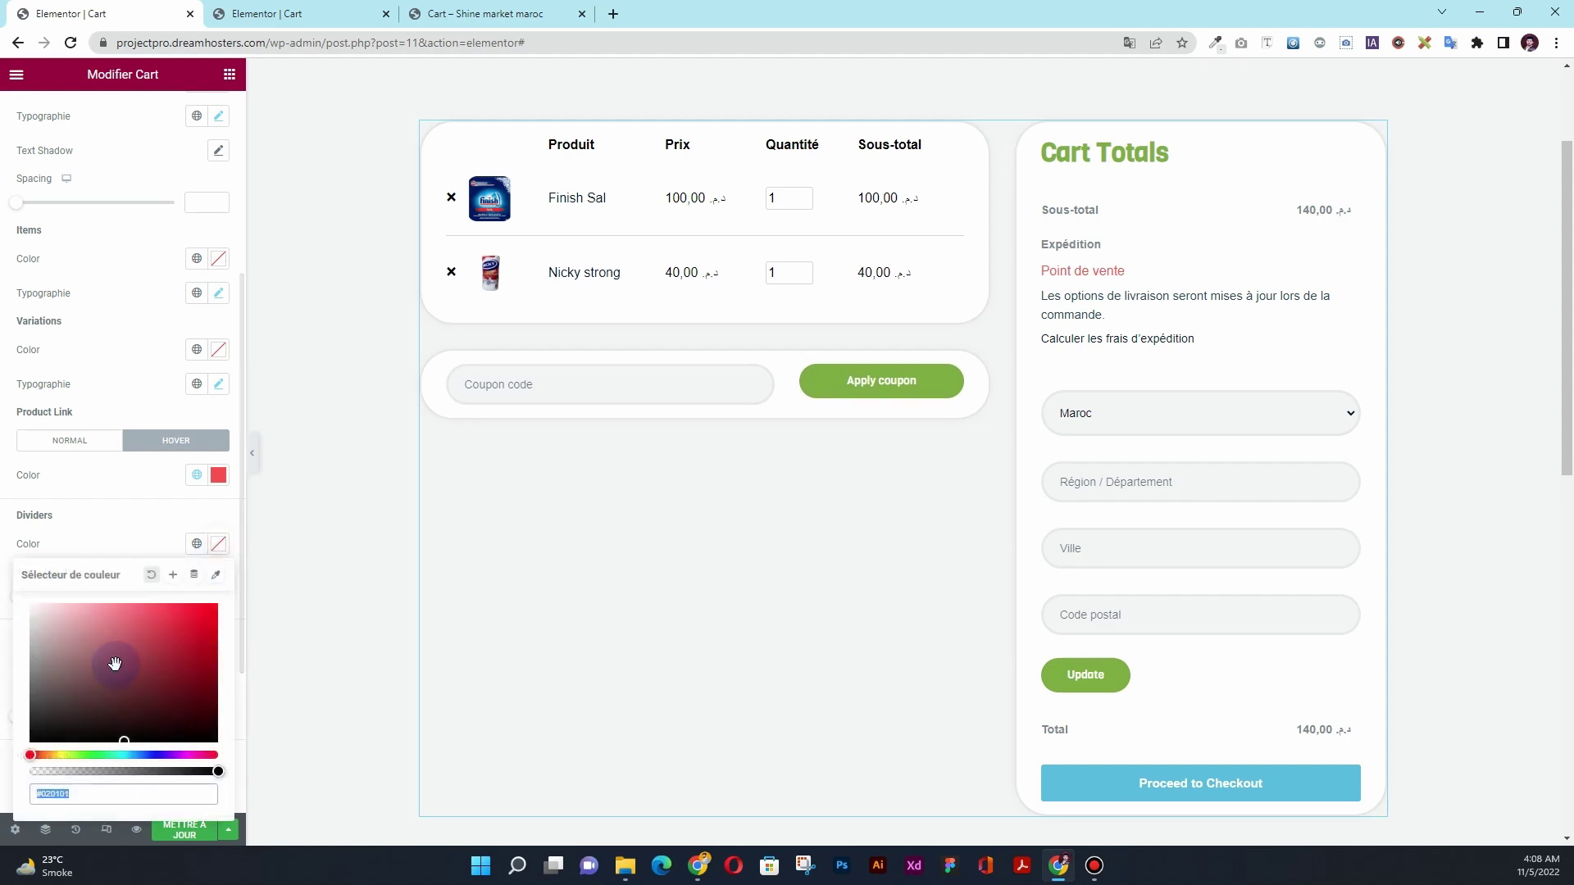
{"action": "left_click", "coordinate": [53, 771]}
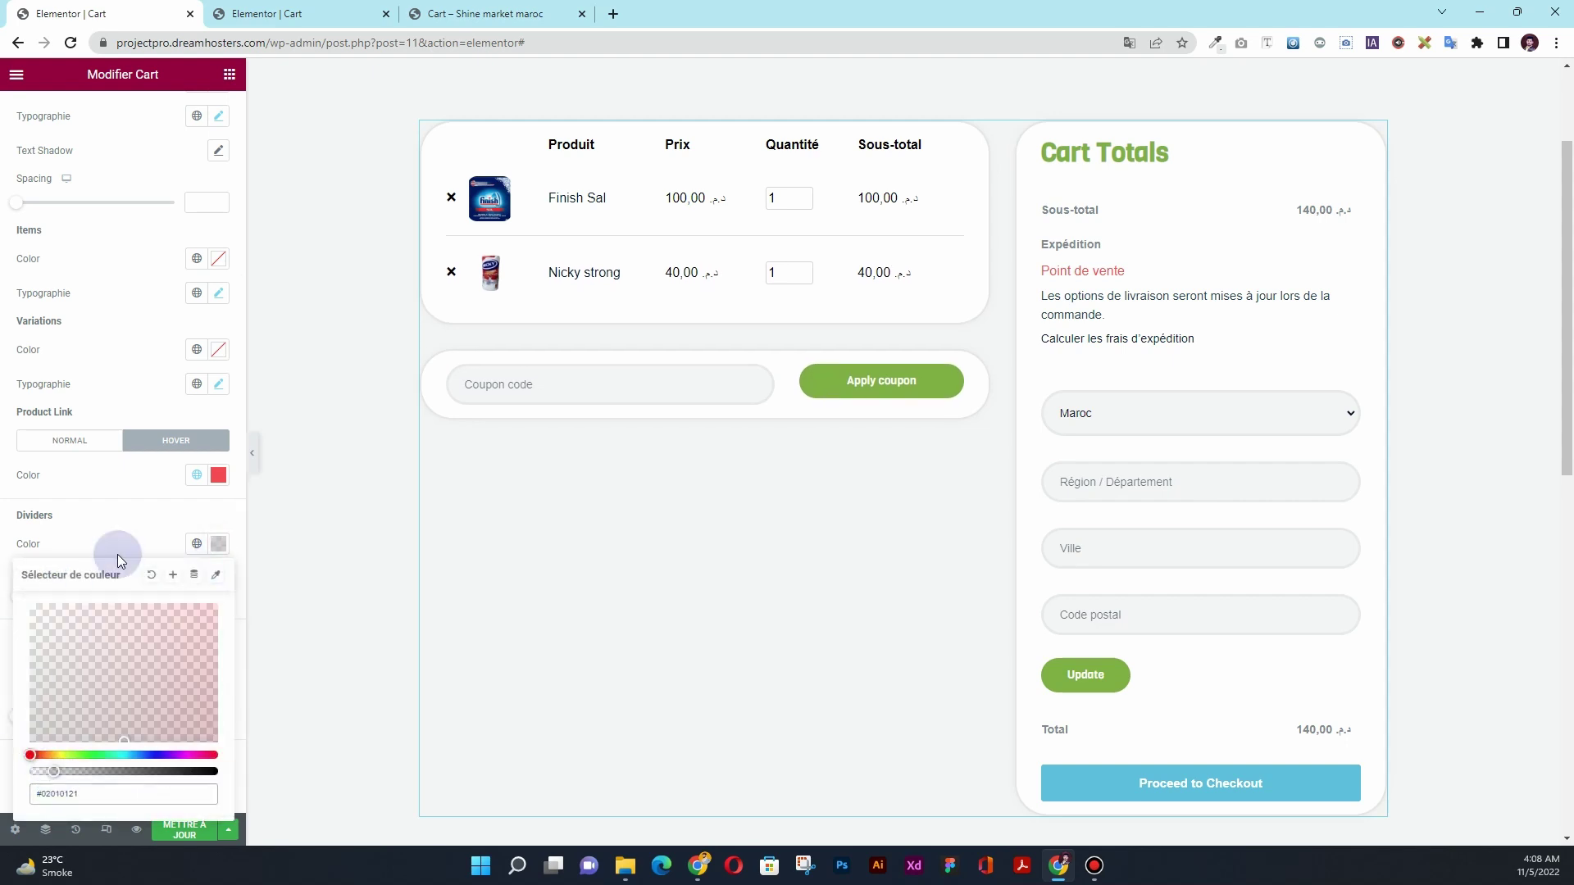
{"action": "left_click", "coordinate": [141, 513]}
- Set the normal-state color of the remove icon to the Accent 3 global color and check the icons in the preview
{"action": "scroll", "coordinate": [141, 510], "scroll_direction": "down", "scroll_amount": 2}
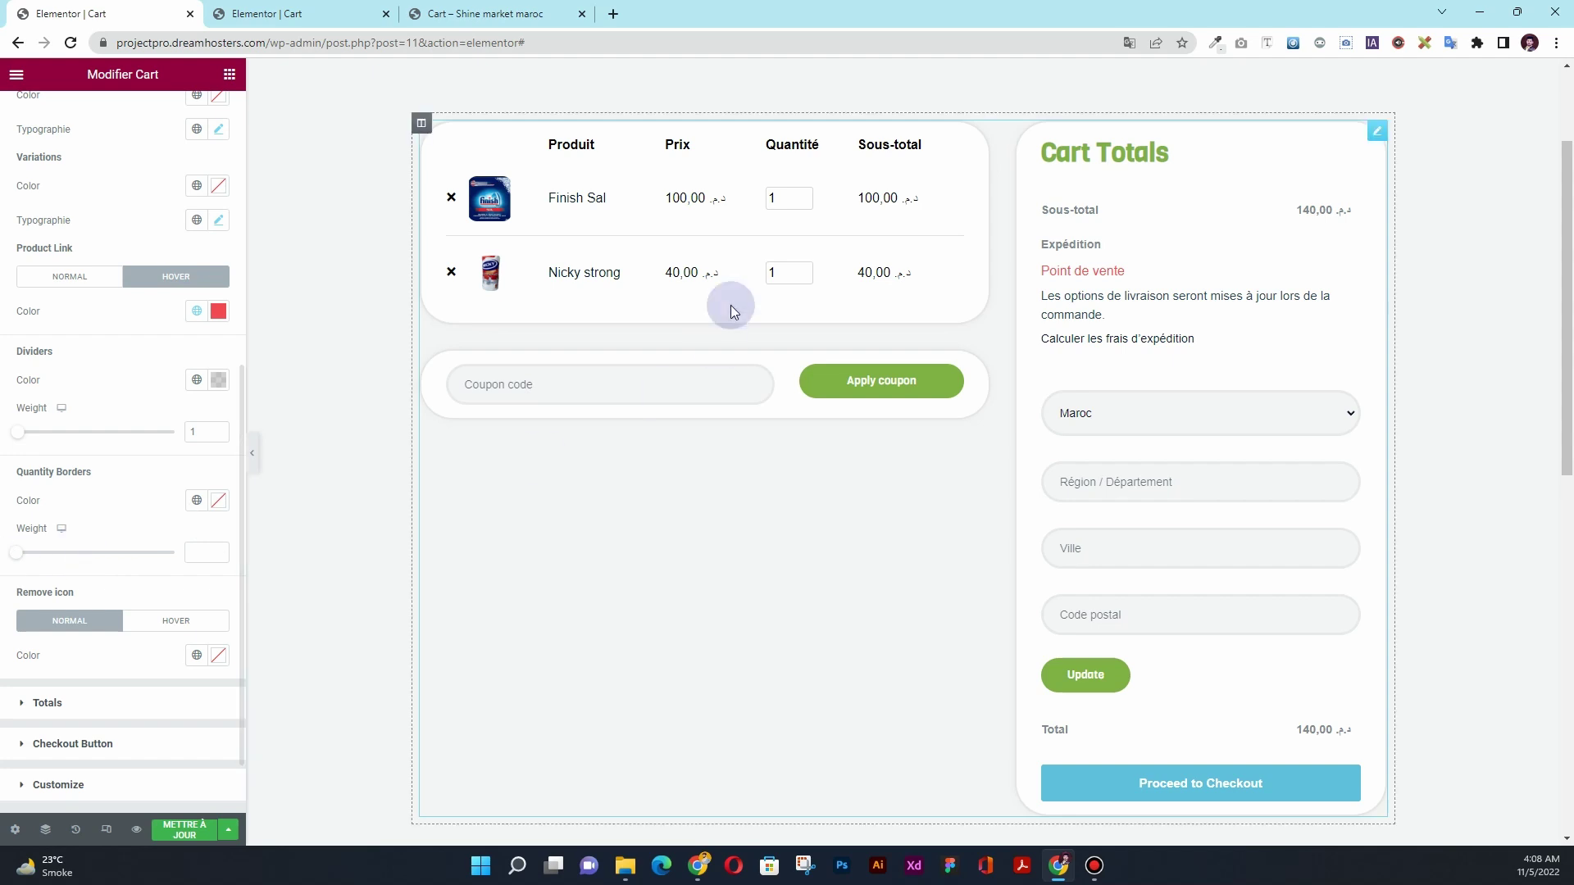
{"action": "scroll", "coordinate": [116, 510], "scroll_direction": "down", "scroll_amount": 1}
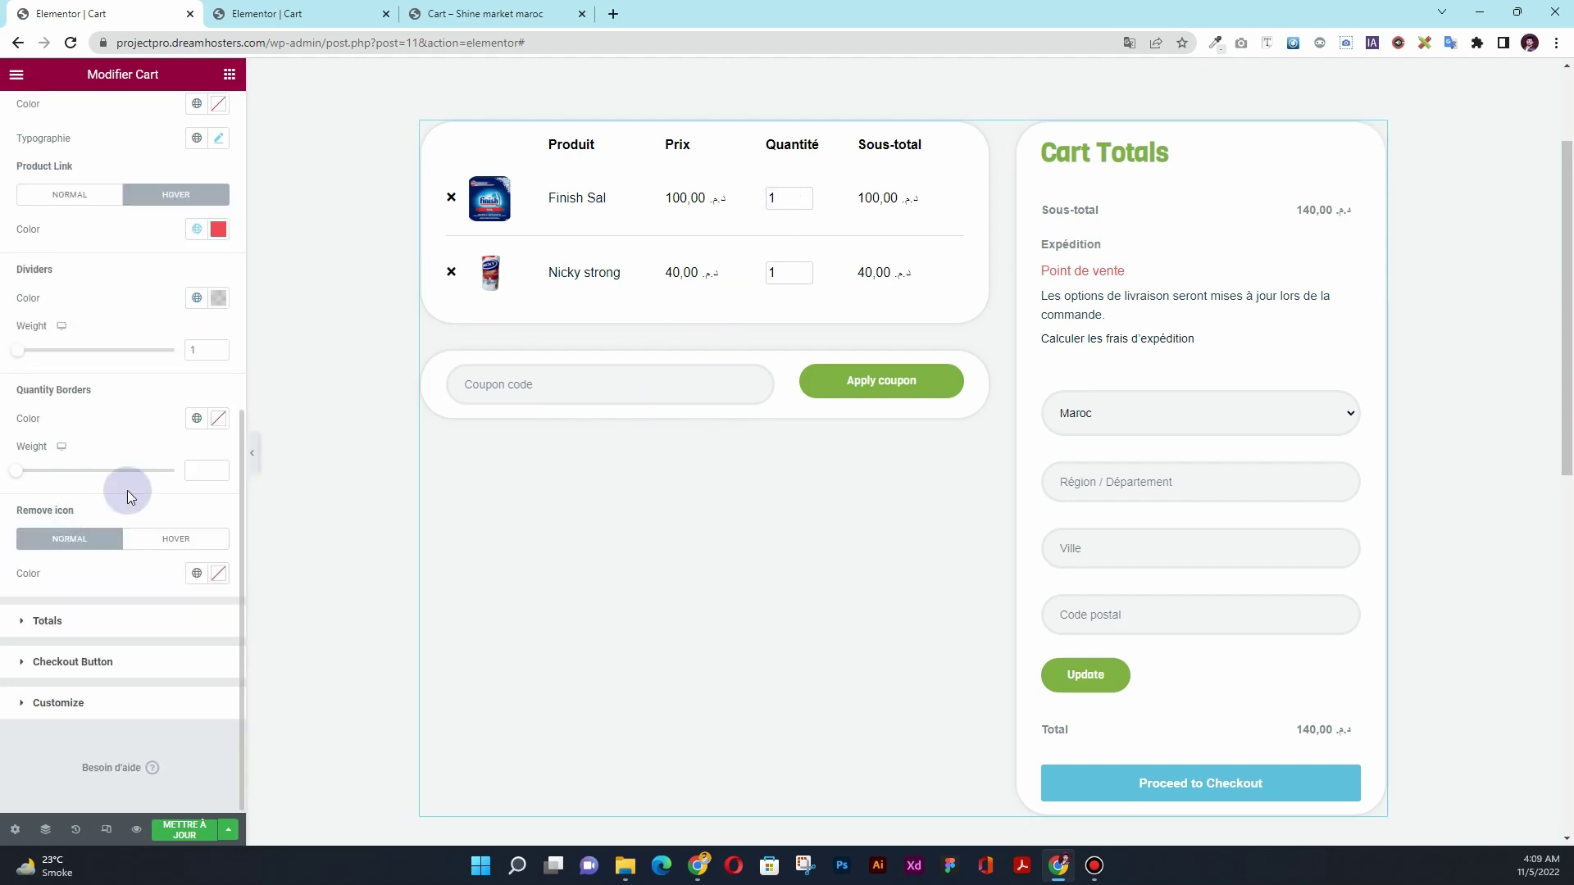
{"action": "left_click", "coordinate": [197, 572]}
{"action": "left_click", "coordinate": [130, 533]}
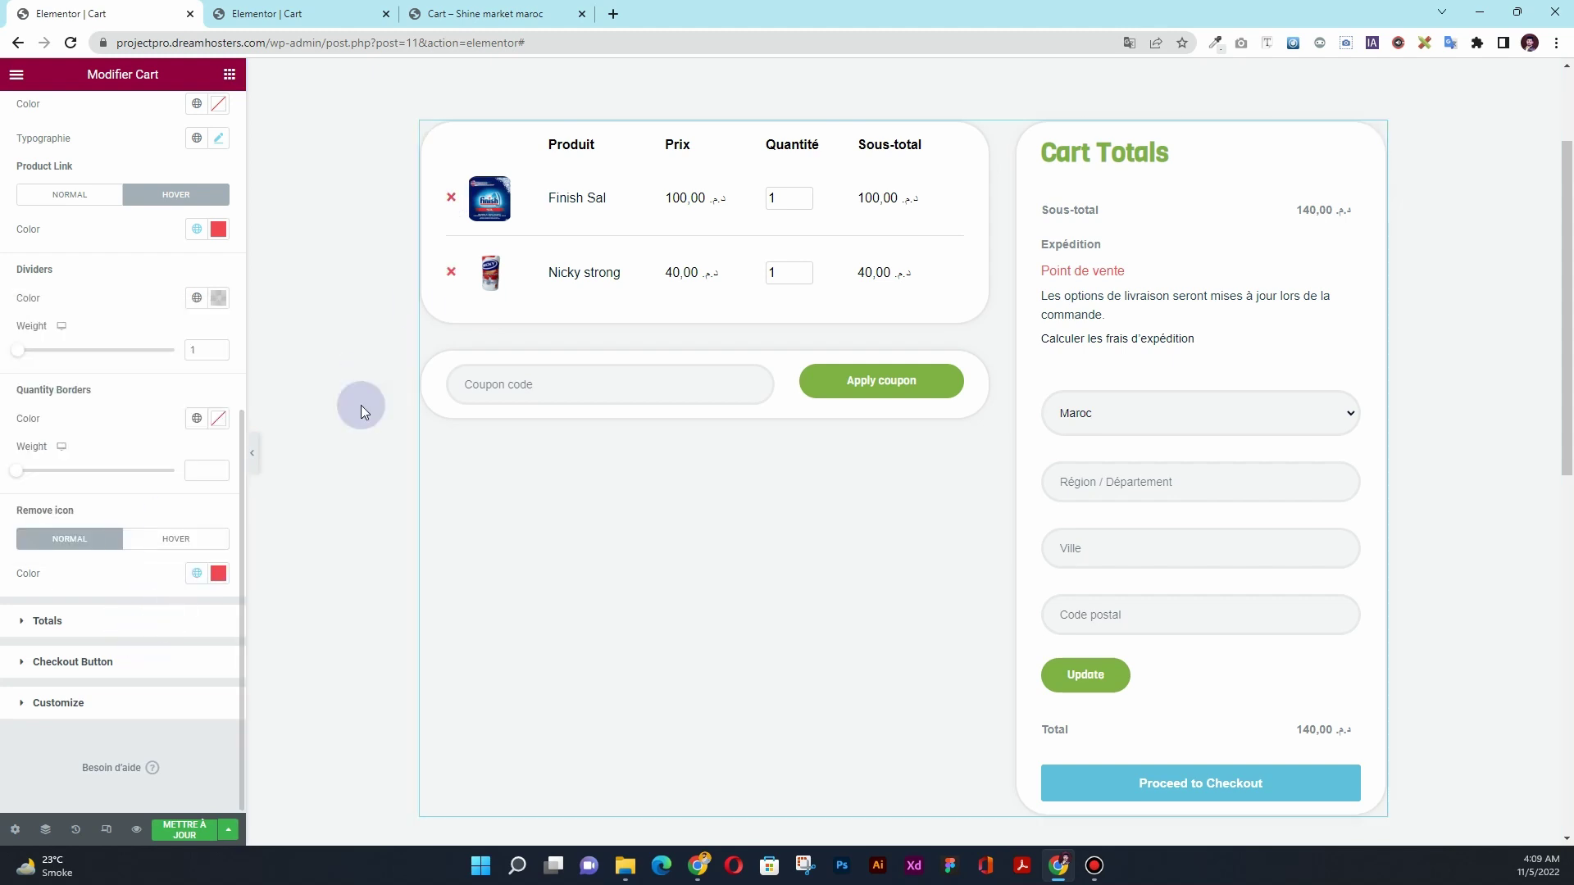
{"action": "left_click", "coordinate": [457, 199]}
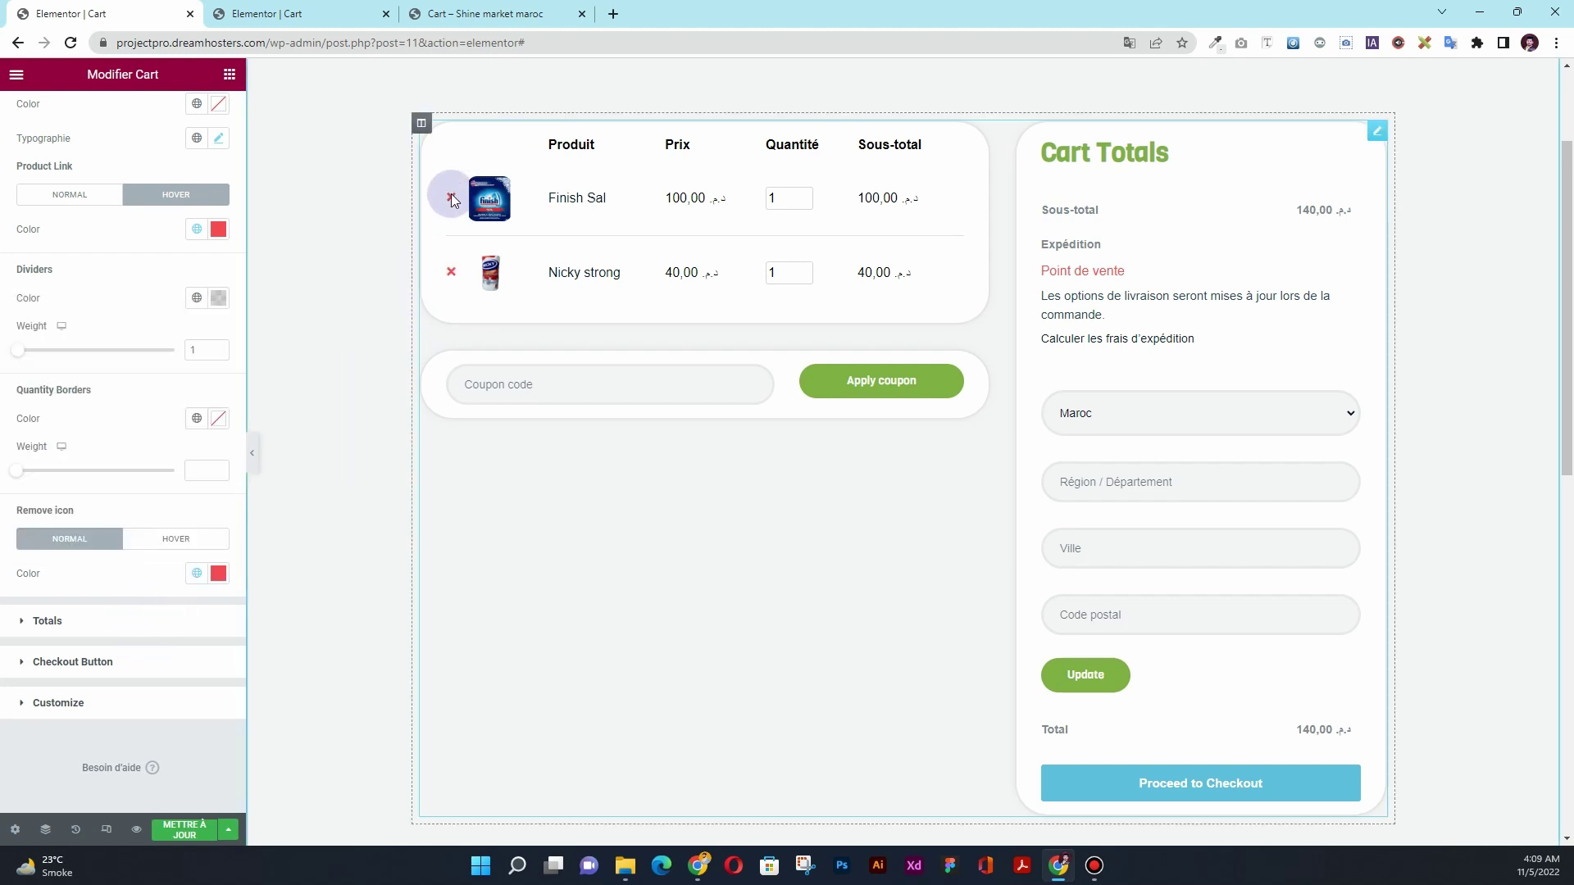
- Set the rows gap of the cart totals to 25
{"action": "left_click", "coordinate": [73, 621]}
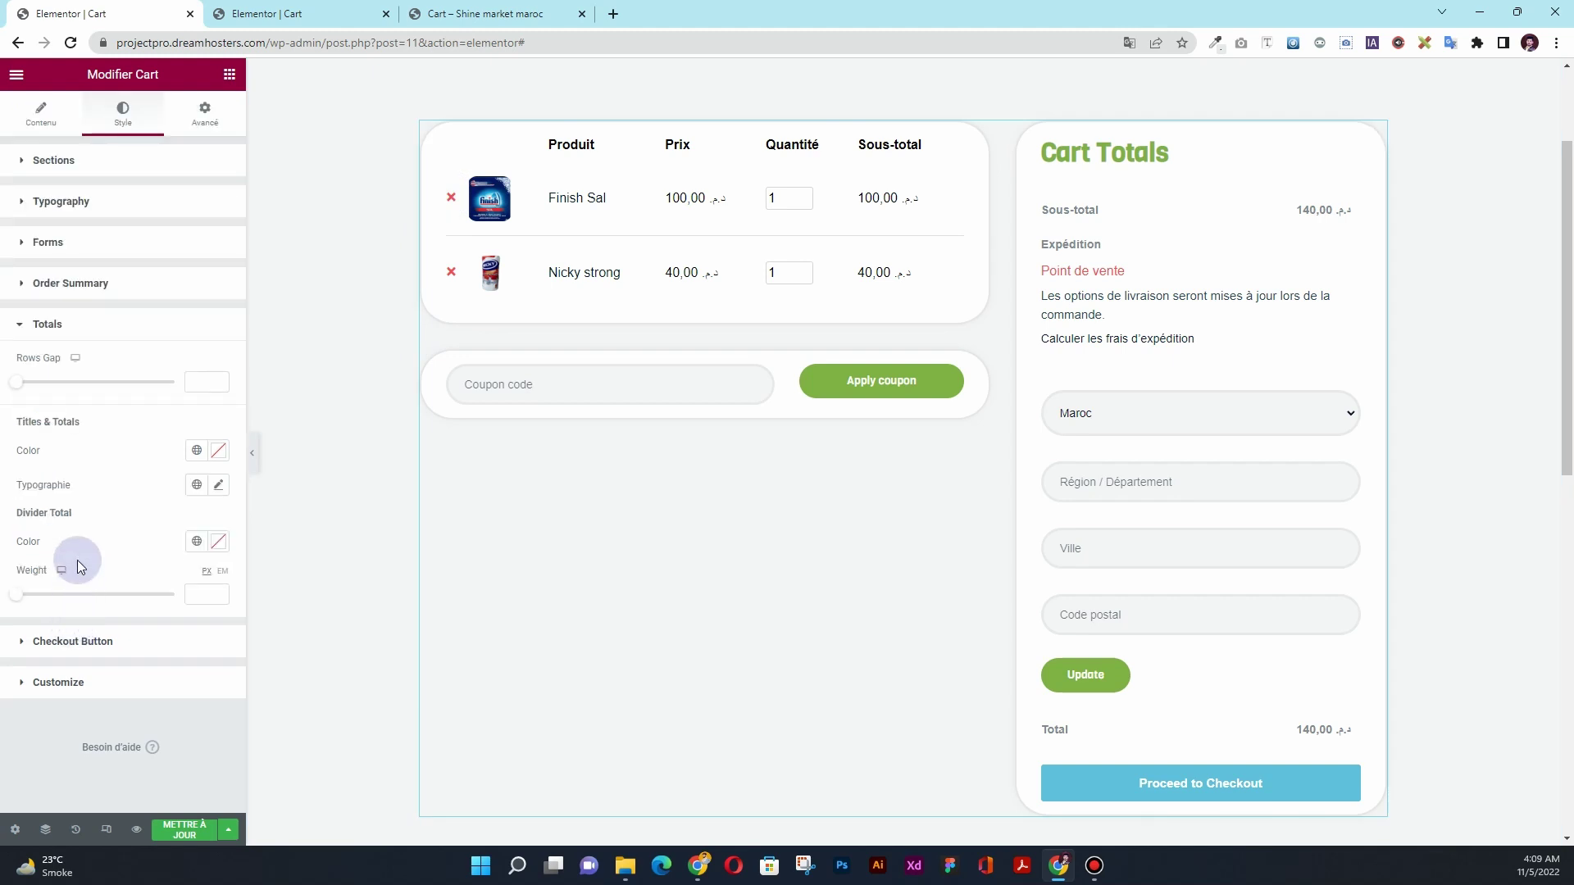
{"action": "left_click", "coordinate": [1101, 245]}
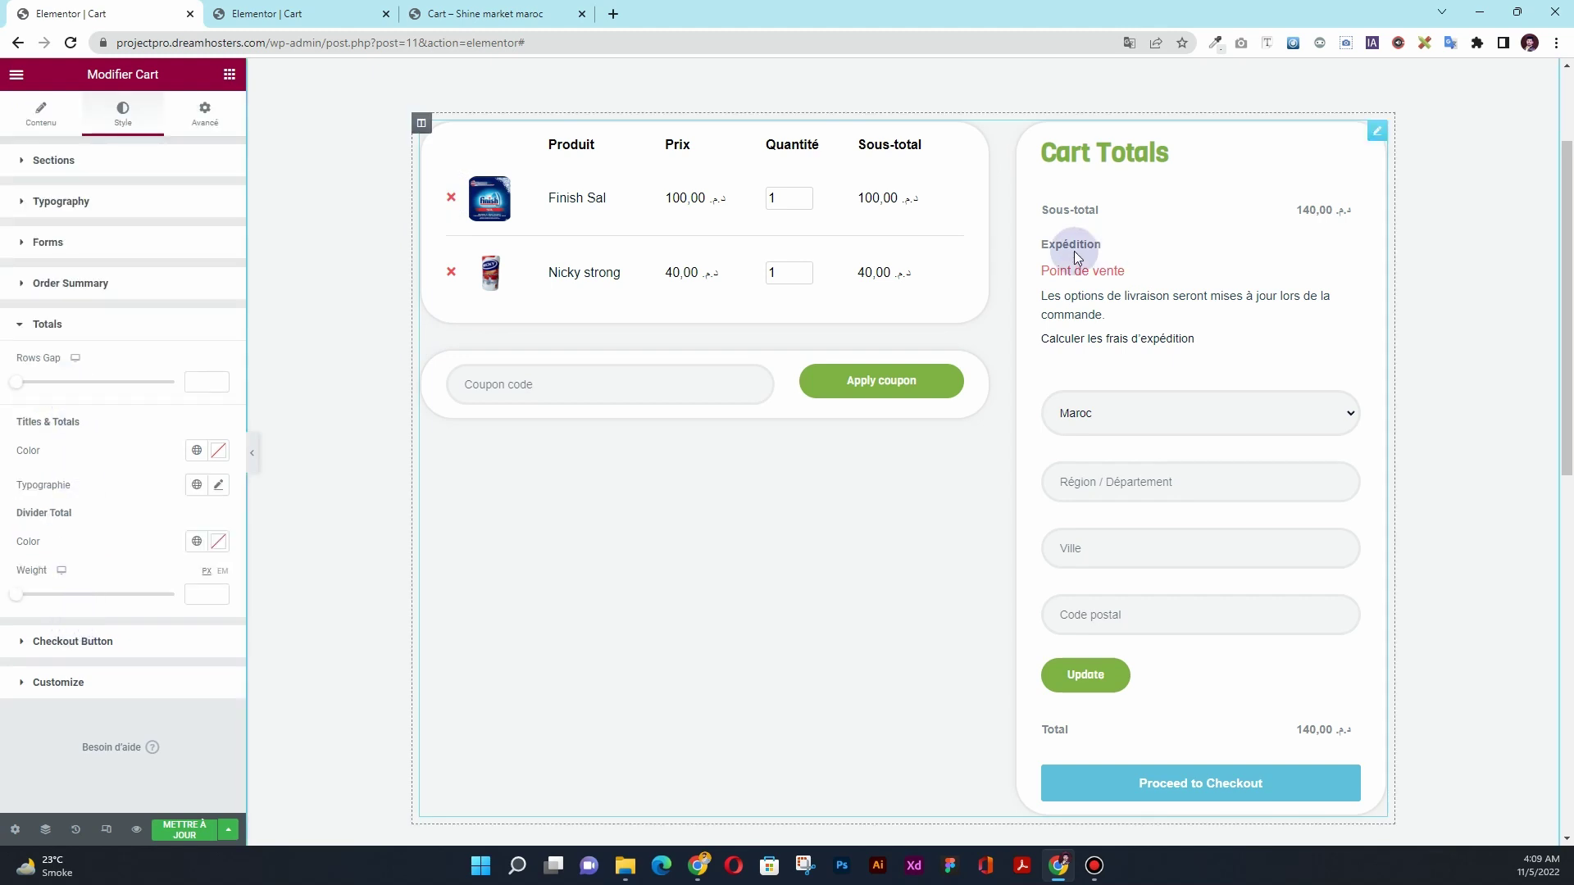
{"action": "left_click", "coordinate": [21, 386]}
{"action": "left_click_drag", "start_coordinate": [22, 390], "coordinate": [90, 393]}
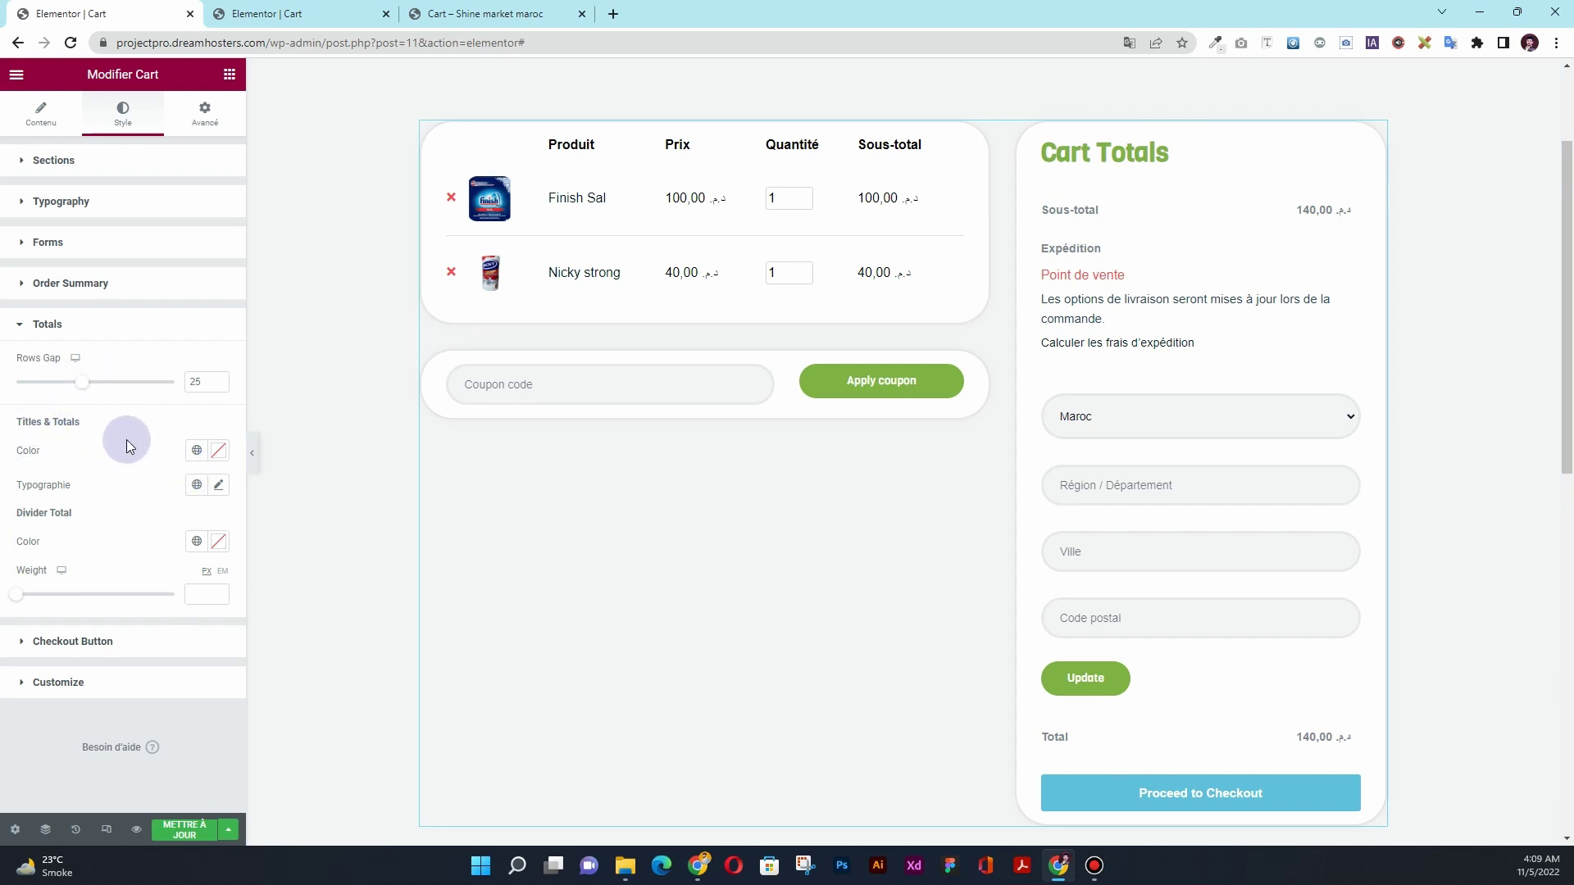
- Set the color of the cart totals' titles and amounts to #000000 and their font size to 20 px
{"action": "left_click", "coordinate": [216, 450]}
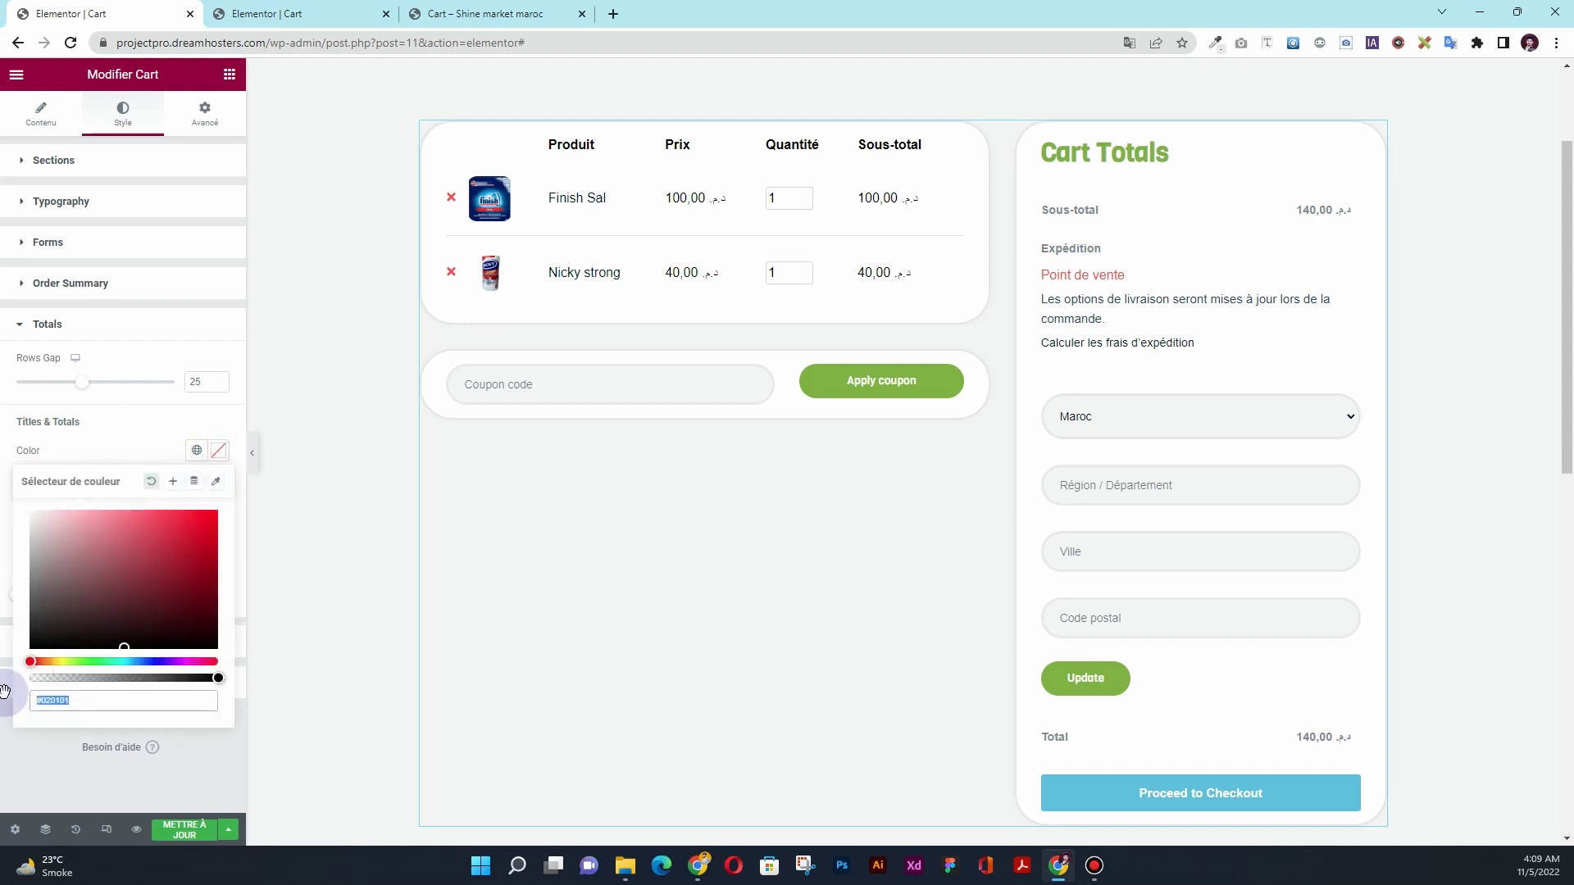
{"action": "type", "text": "#000000"}
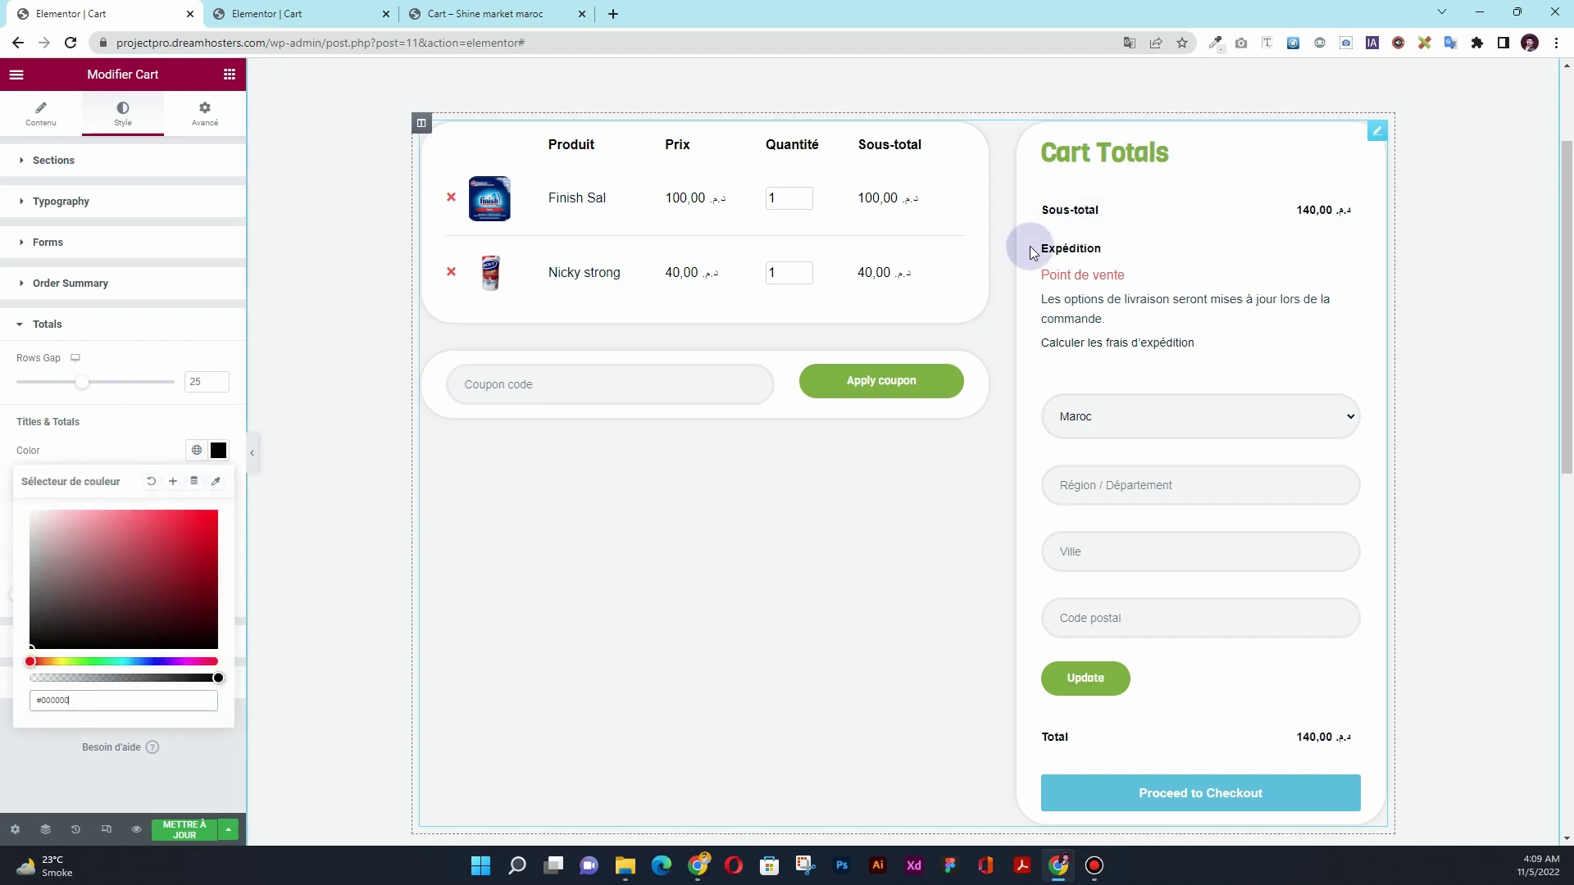
{"action": "left_click", "coordinate": [130, 425]}
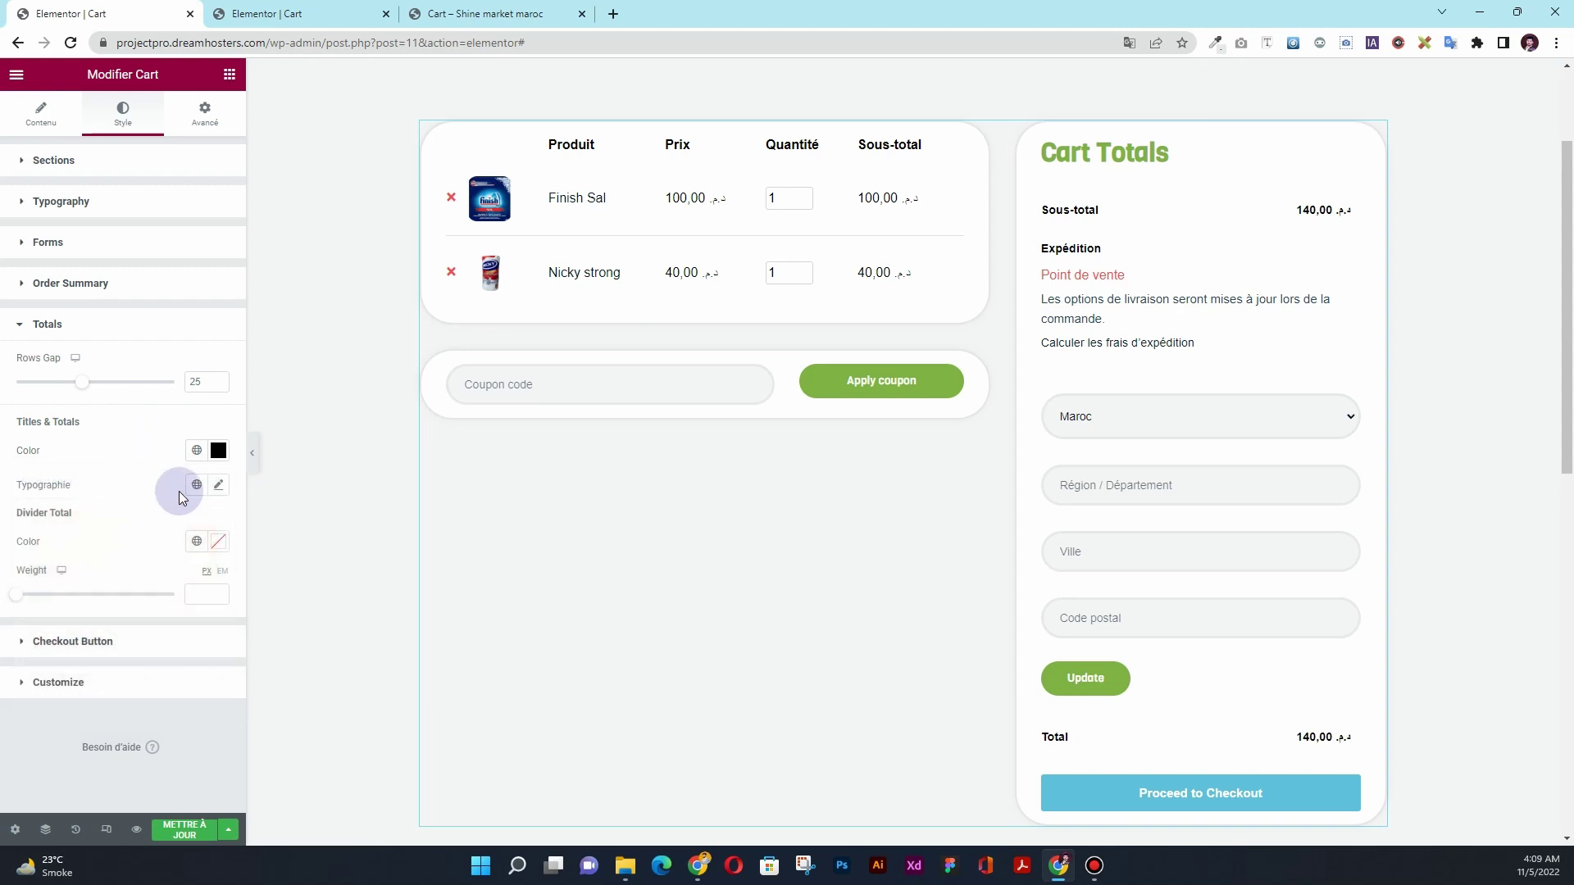
{"action": "left_click", "coordinate": [218, 484]}
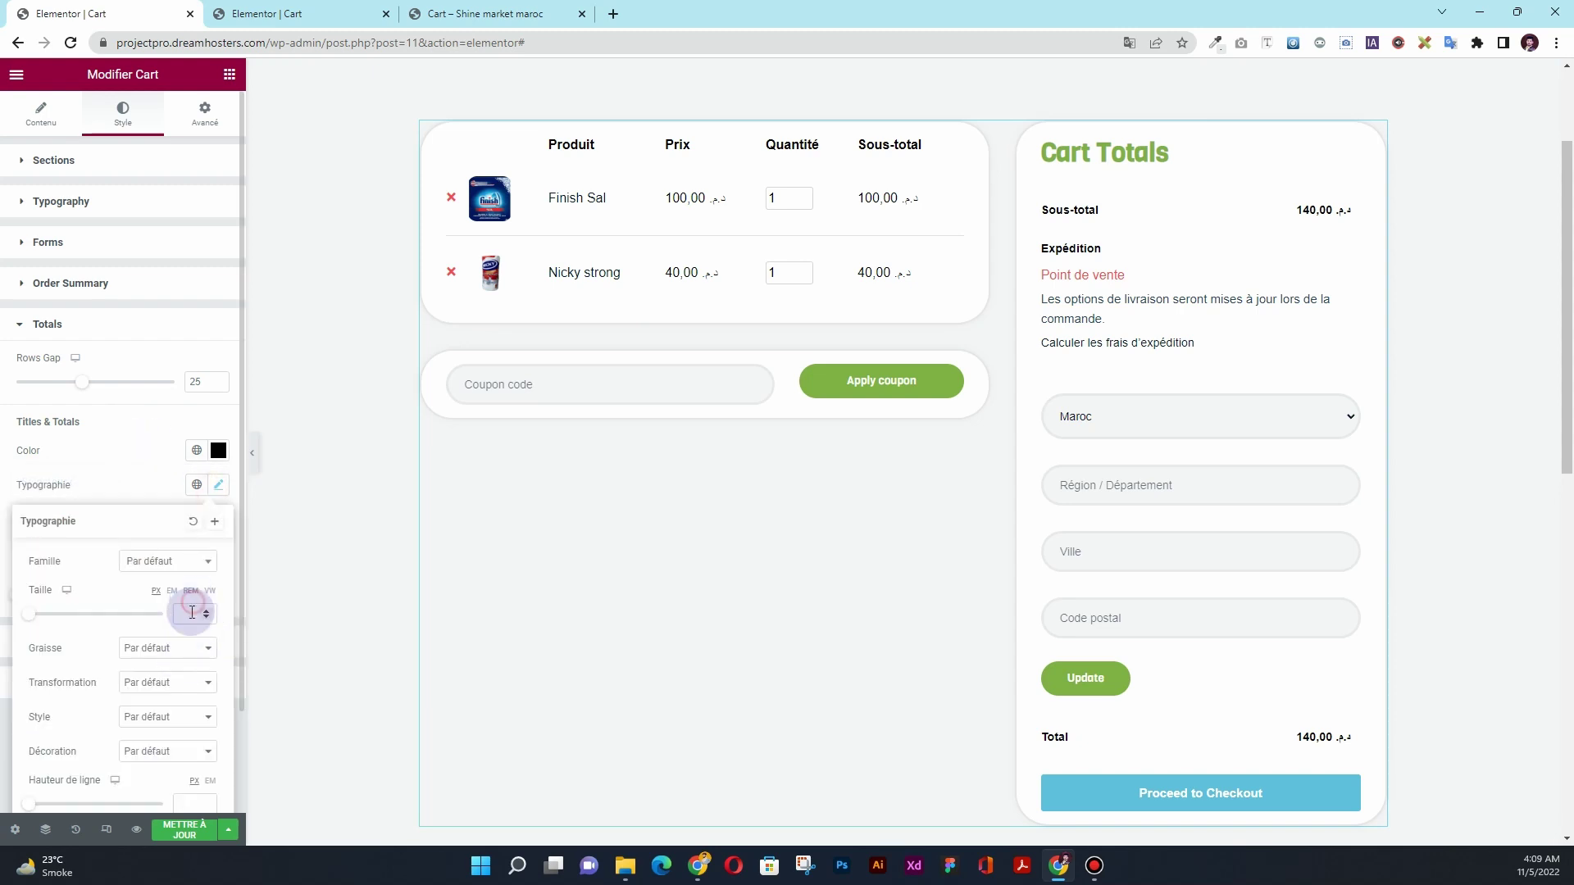
{"action": "left_click", "coordinate": [191, 613]}
{"action": "type", "text": "20"}
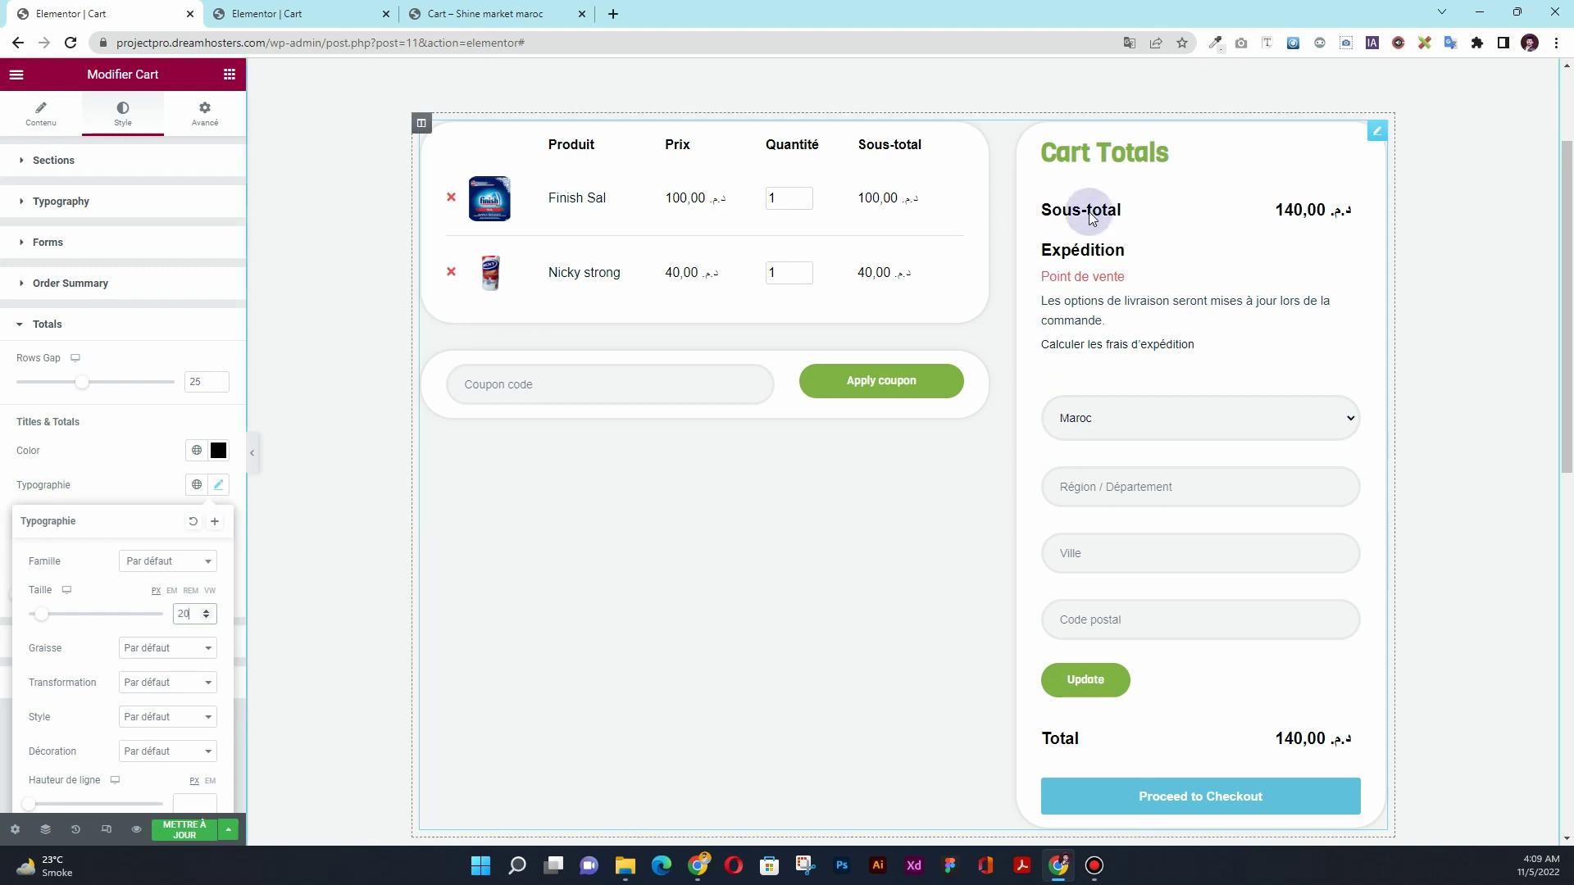
{"action": "left_click", "coordinate": [144, 408]}
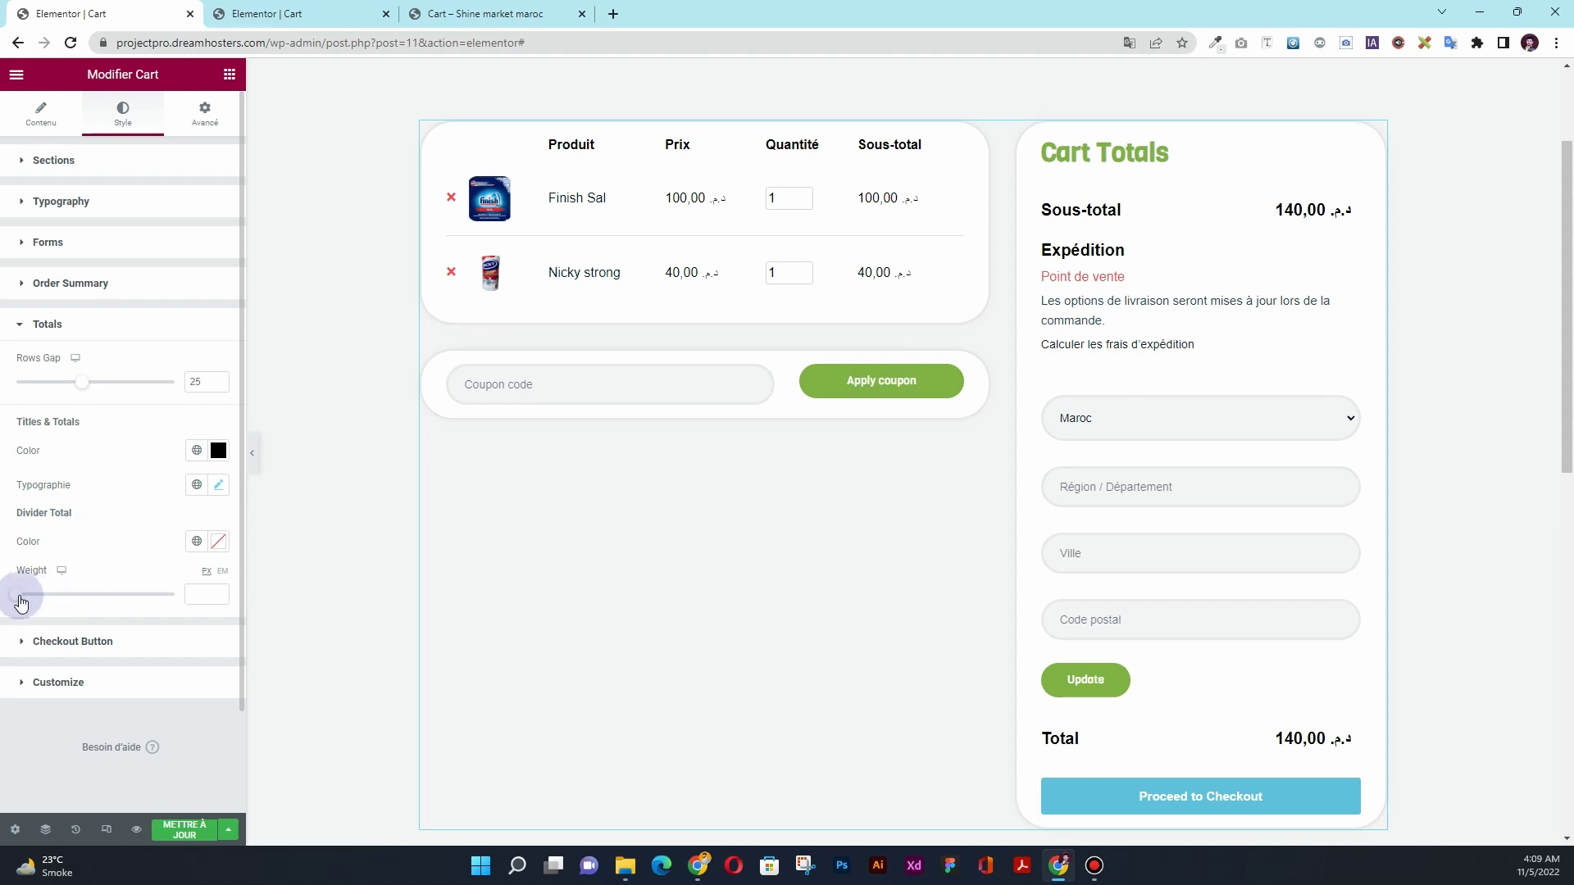
- Give the divider above the cart total a weight of 3 and a mostly transparent dark color
{"action": "left_click_drag", "start_coordinate": [19, 601], "coordinate": [26, 604]}
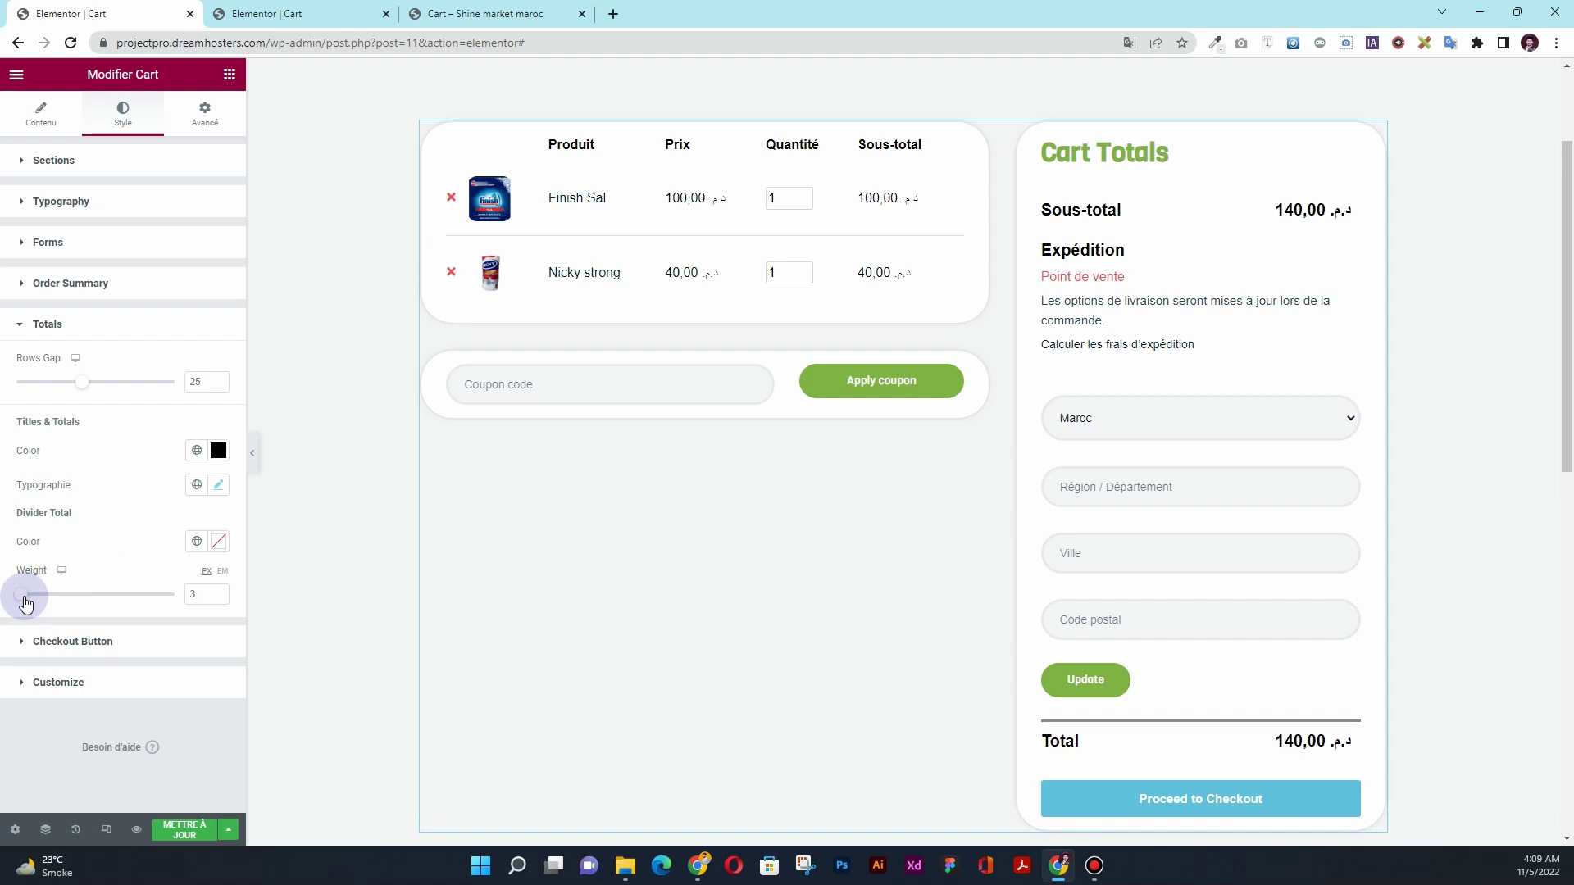
{"action": "left_click", "coordinate": [218, 545]}
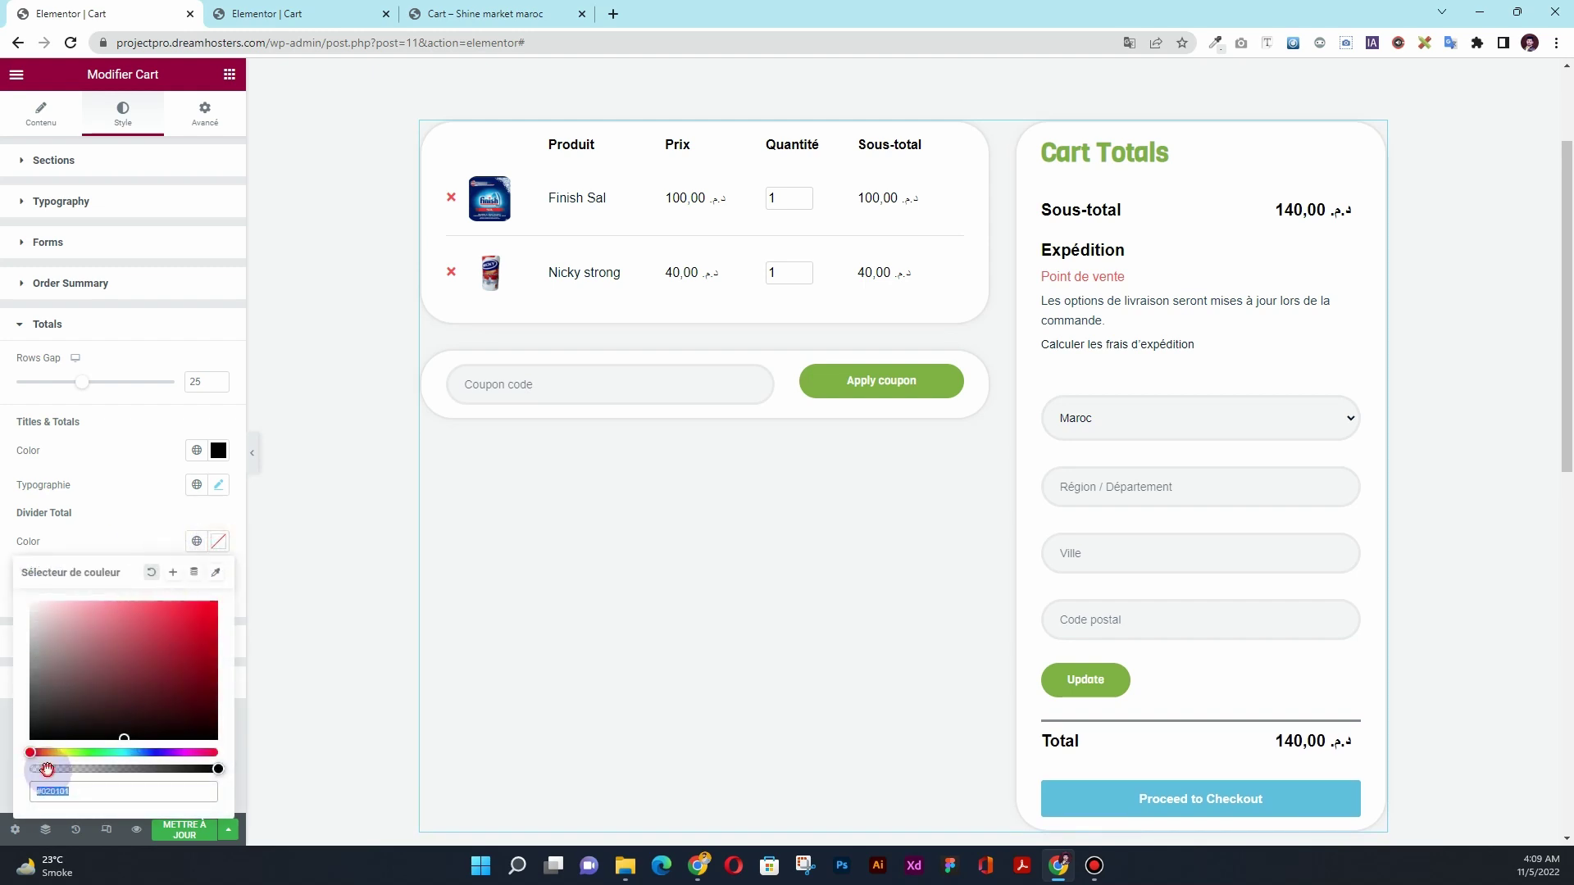
{"action": "left_click", "coordinate": [46, 769]}
{"action": "left_click", "coordinate": [112, 513]}
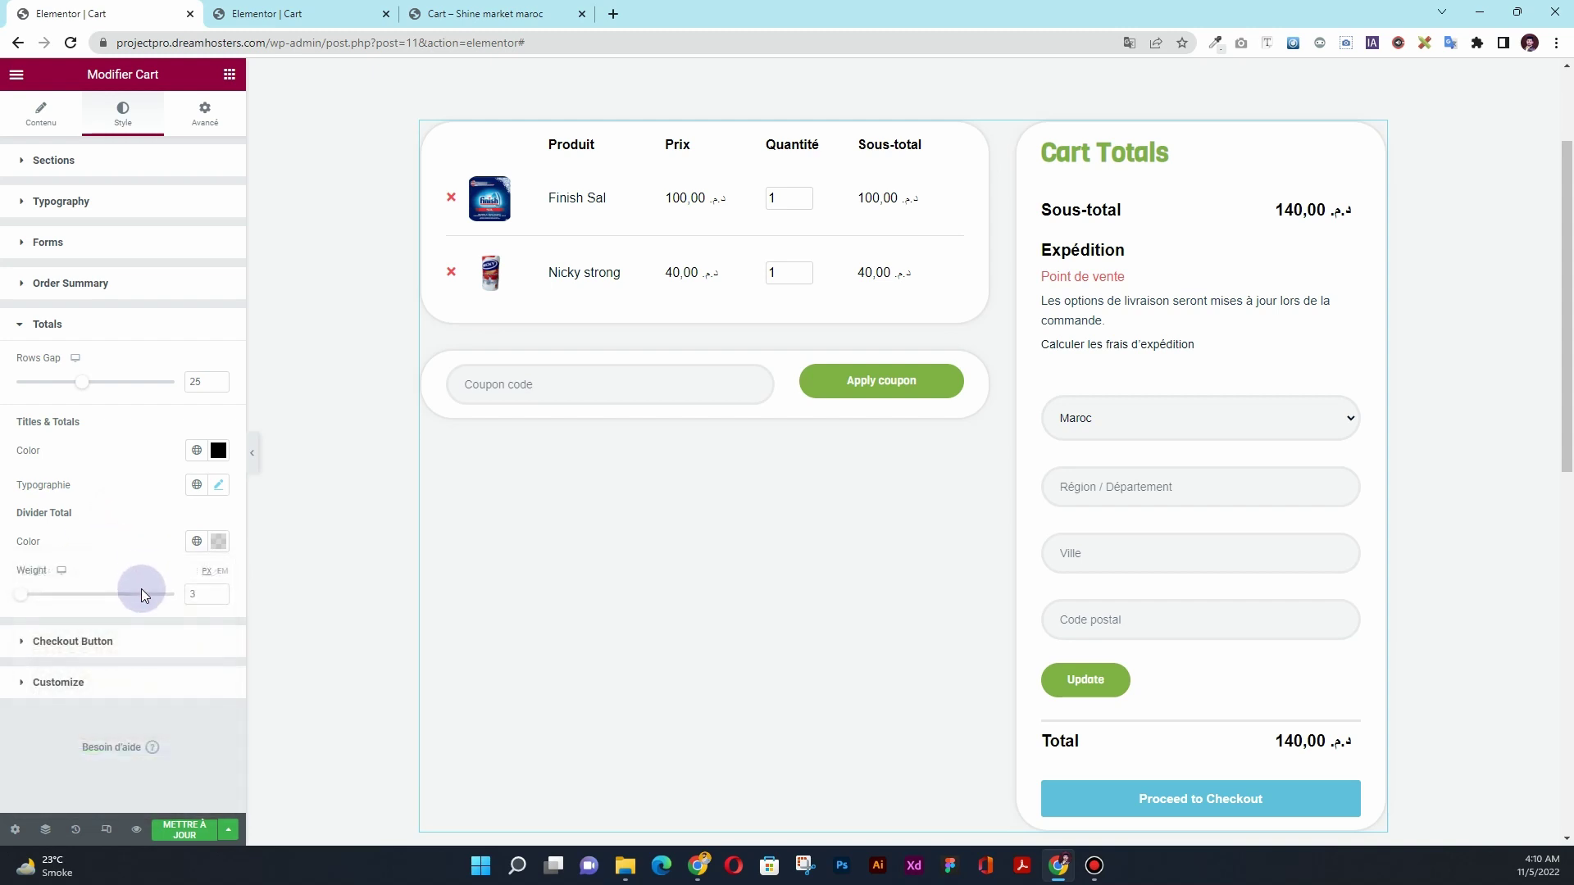
- Give the checkout button a classic background in the Accent global color normally and Accent 3 on hover
{"action": "left_click", "coordinate": [73, 641]}
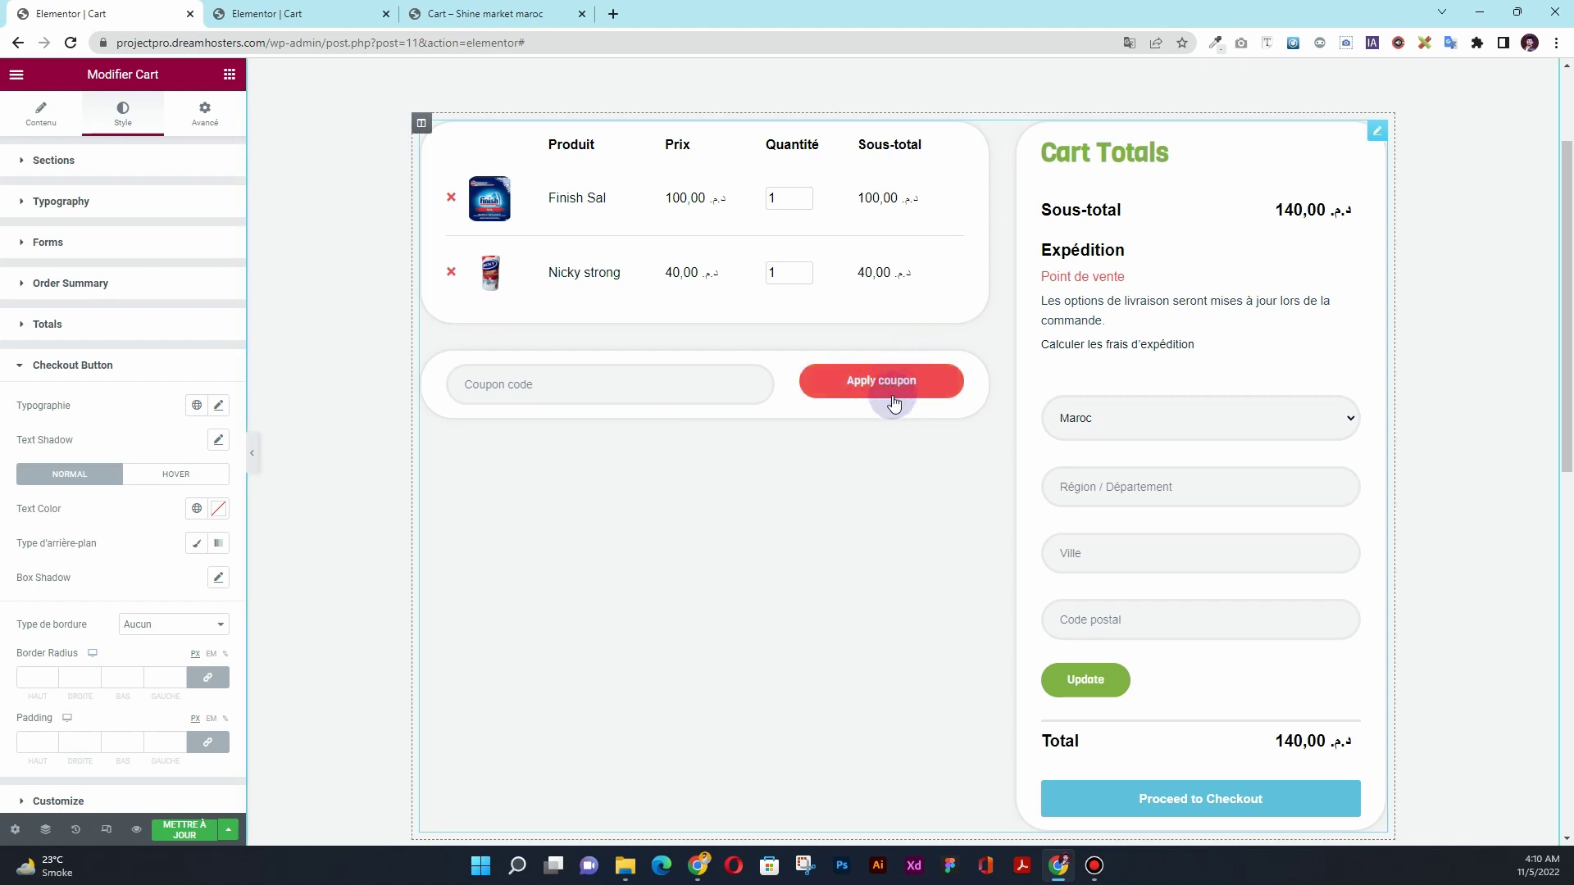
{"action": "left_click", "coordinate": [197, 543]}
{"action": "left_click", "coordinate": [195, 579]}
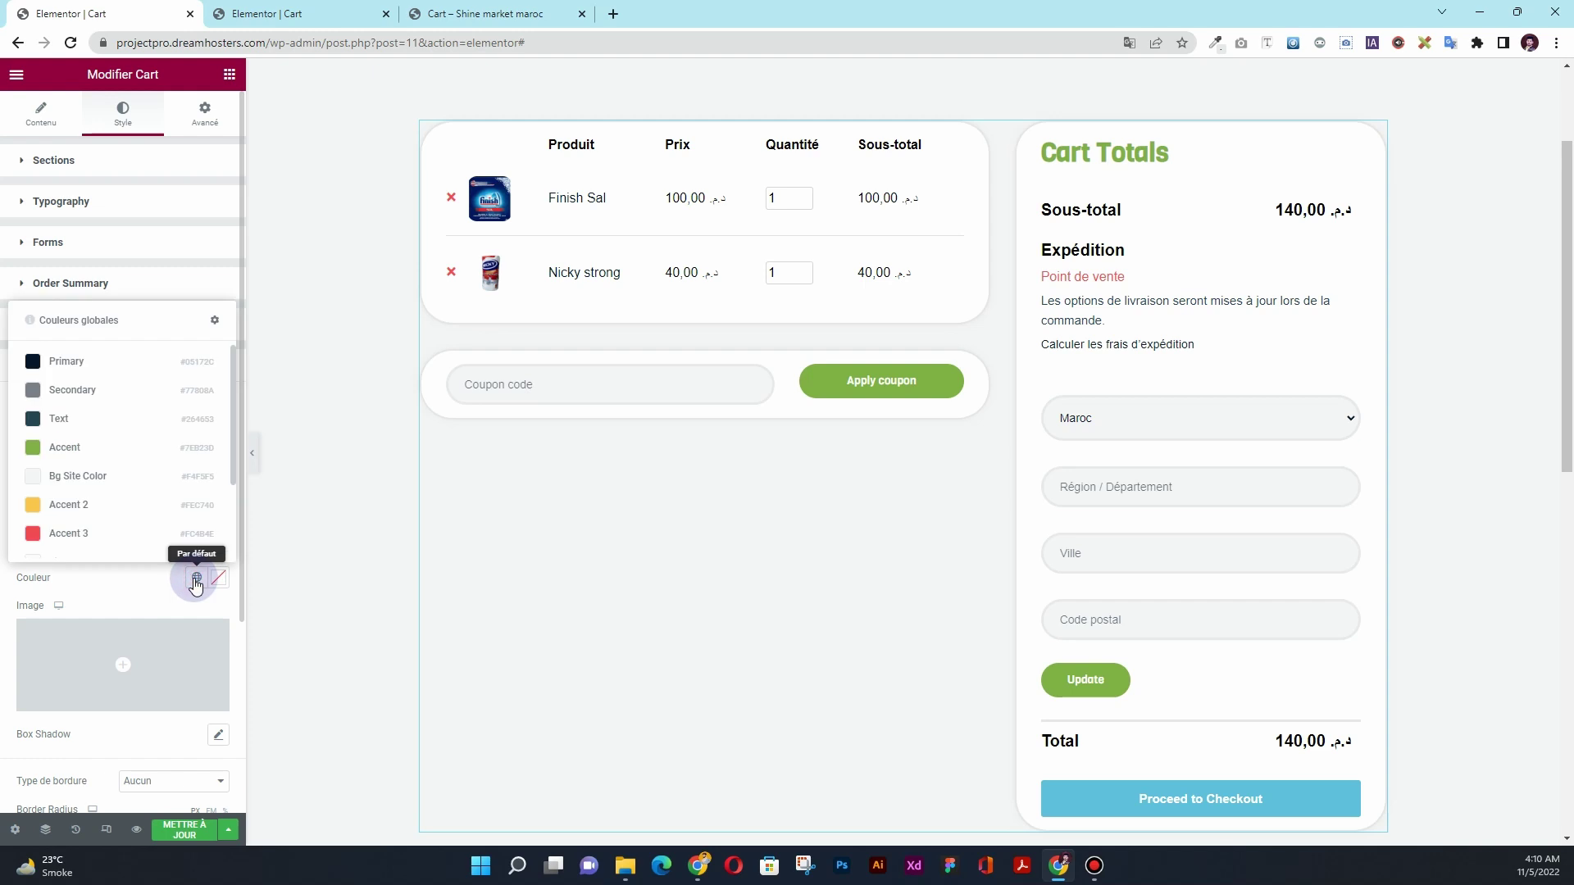
{"action": "left_click", "coordinate": [138, 451]}
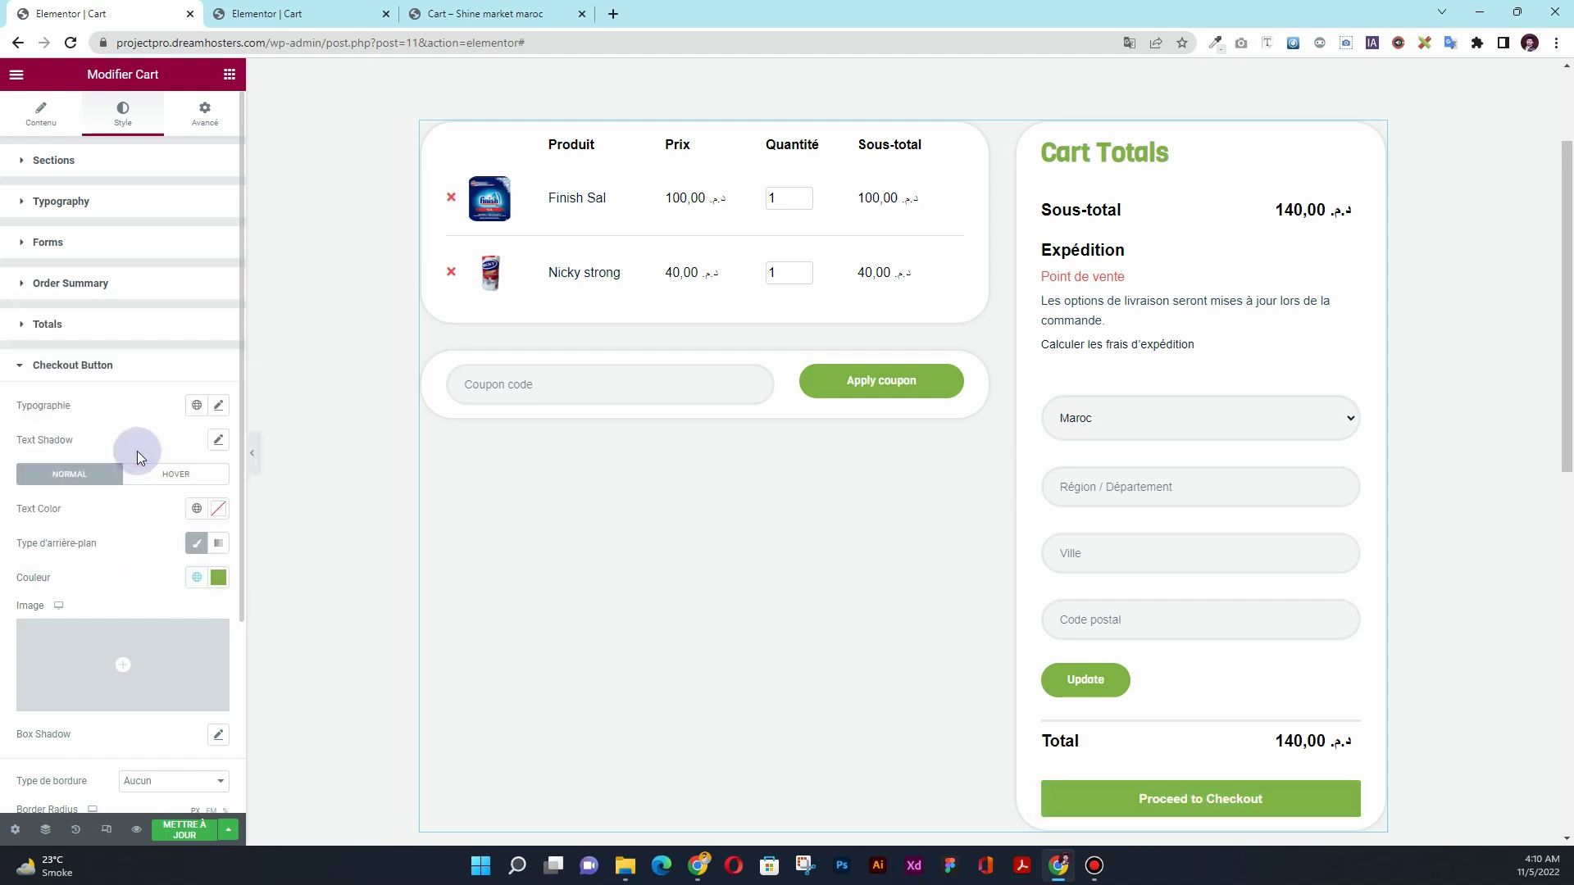
{"action": "left_click", "coordinate": [175, 476]}
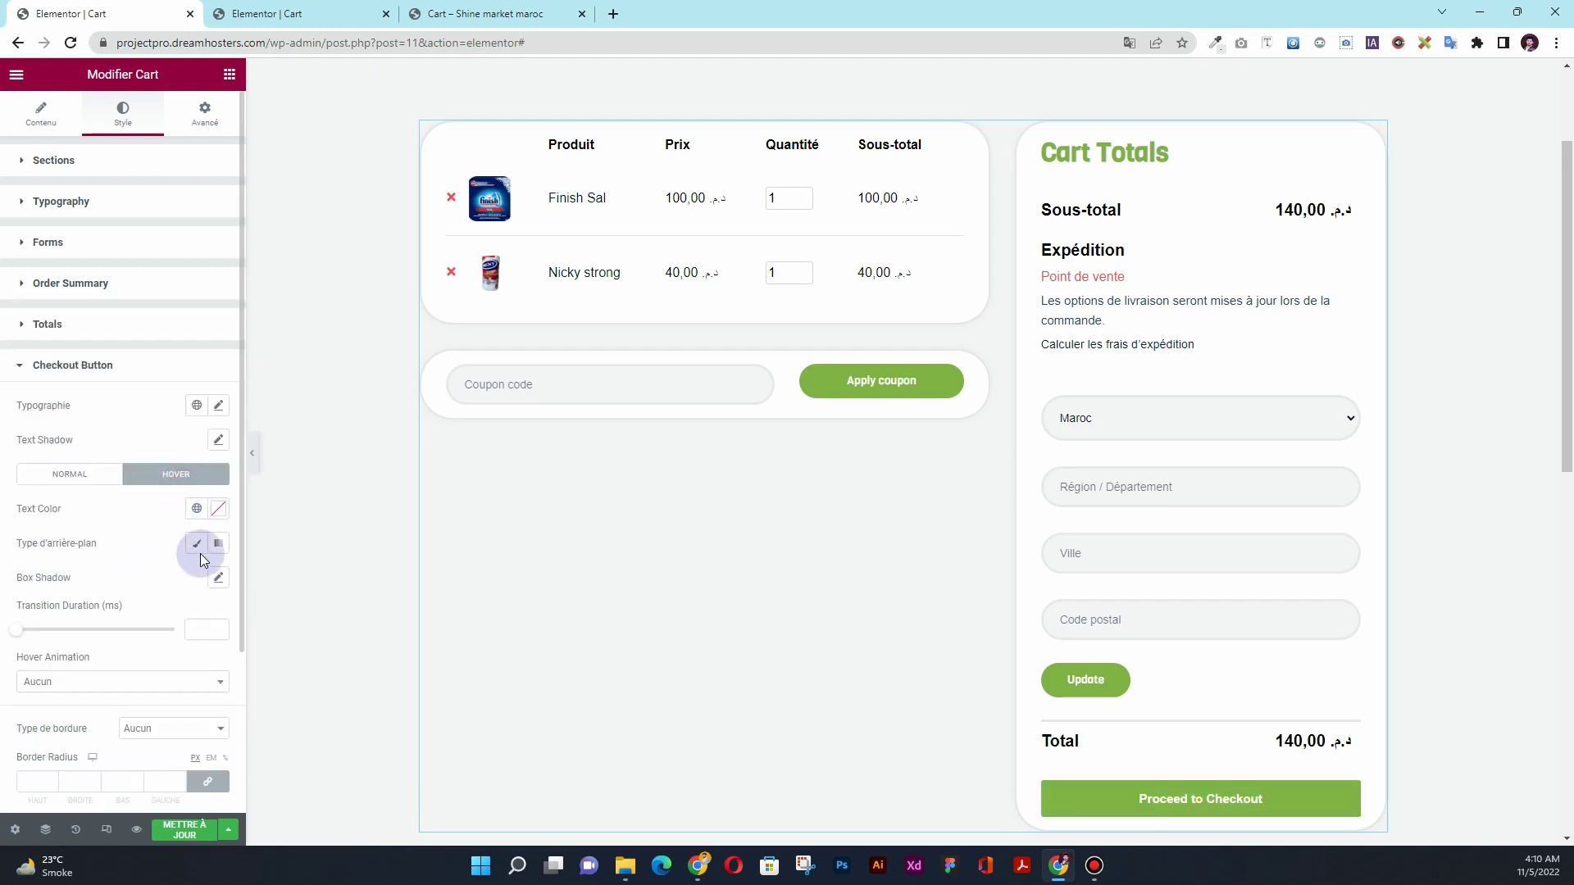
{"action": "left_click", "coordinate": [197, 544]}
{"action": "left_click", "coordinate": [197, 578]}
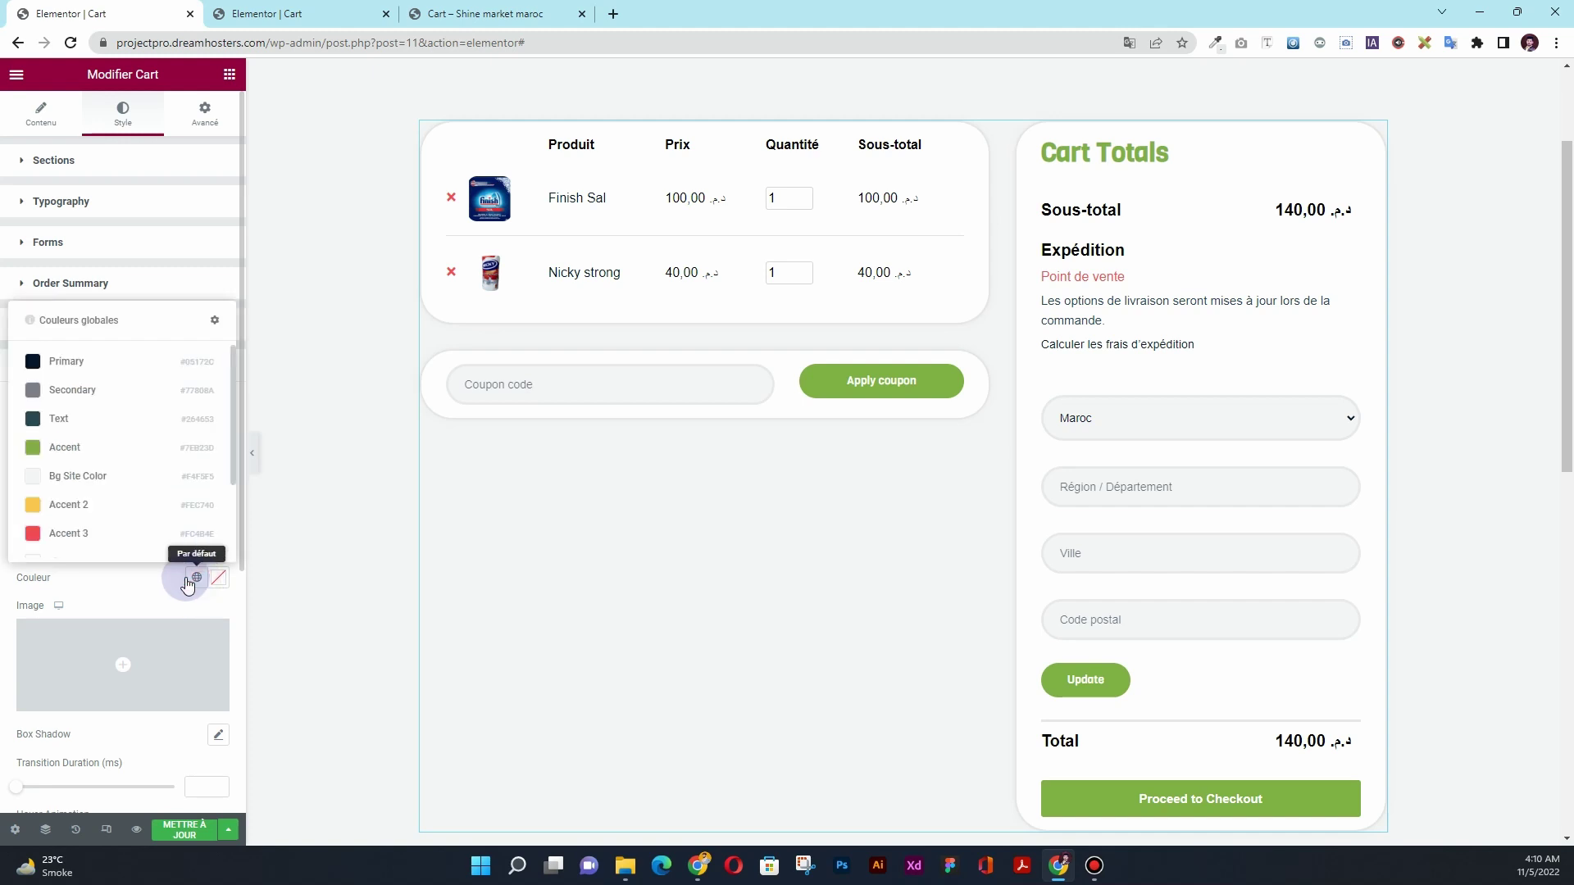
{"action": "left_click", "coordinate": [127, 537]}
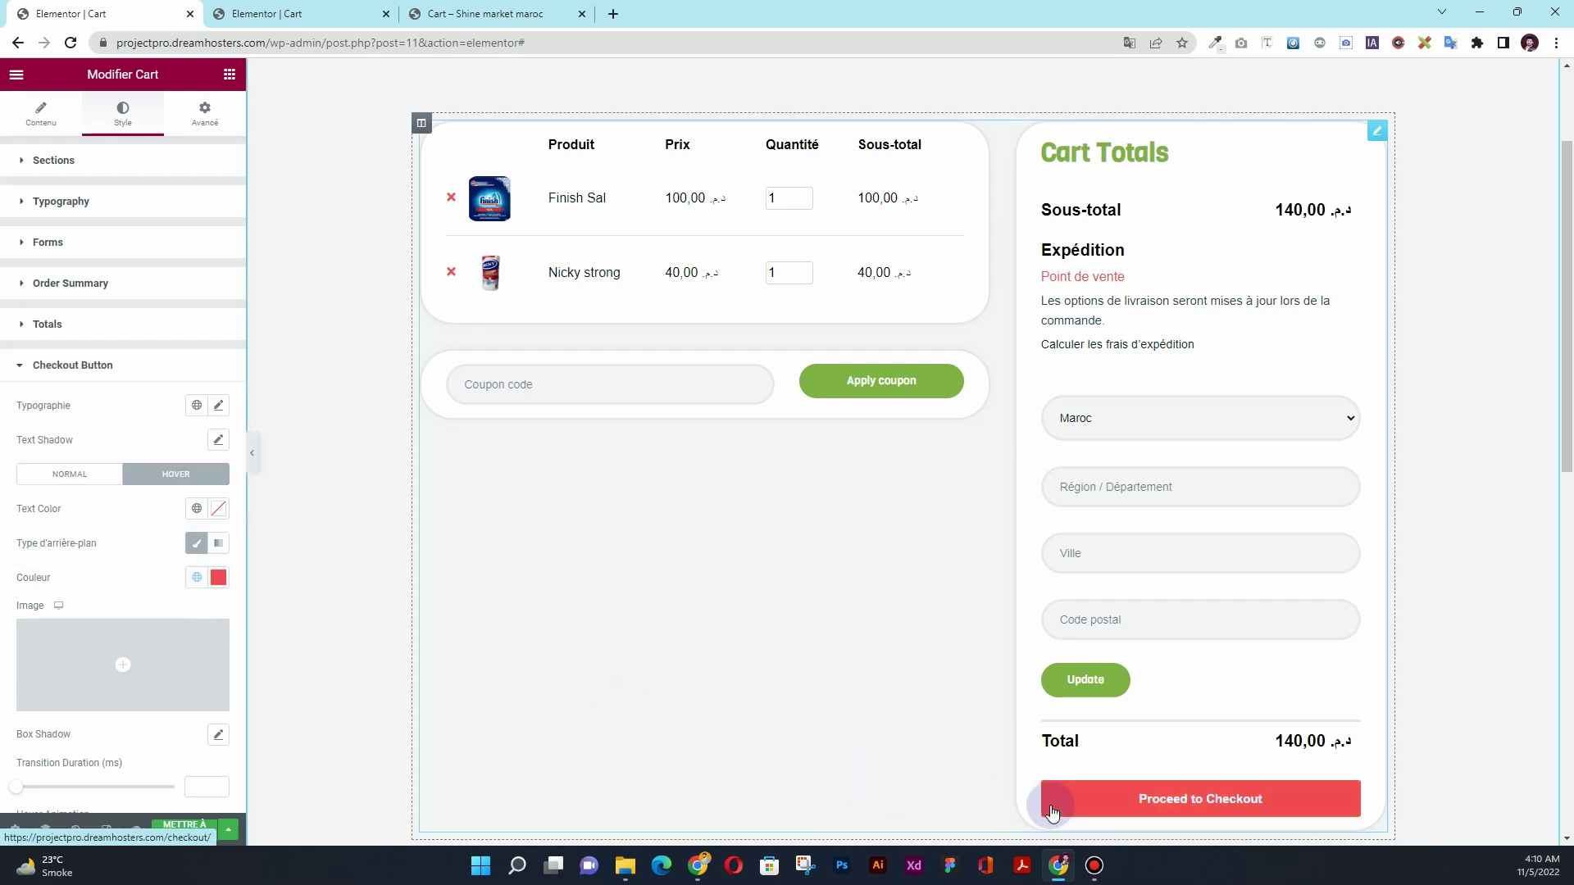
- Set the checkout button's border radius to 40 px on all corners and apply the Accent global font to it
{"action": "scroll", "coordinate": [61, 592], "scroll_direction": "down", "scroll_amount": 2}
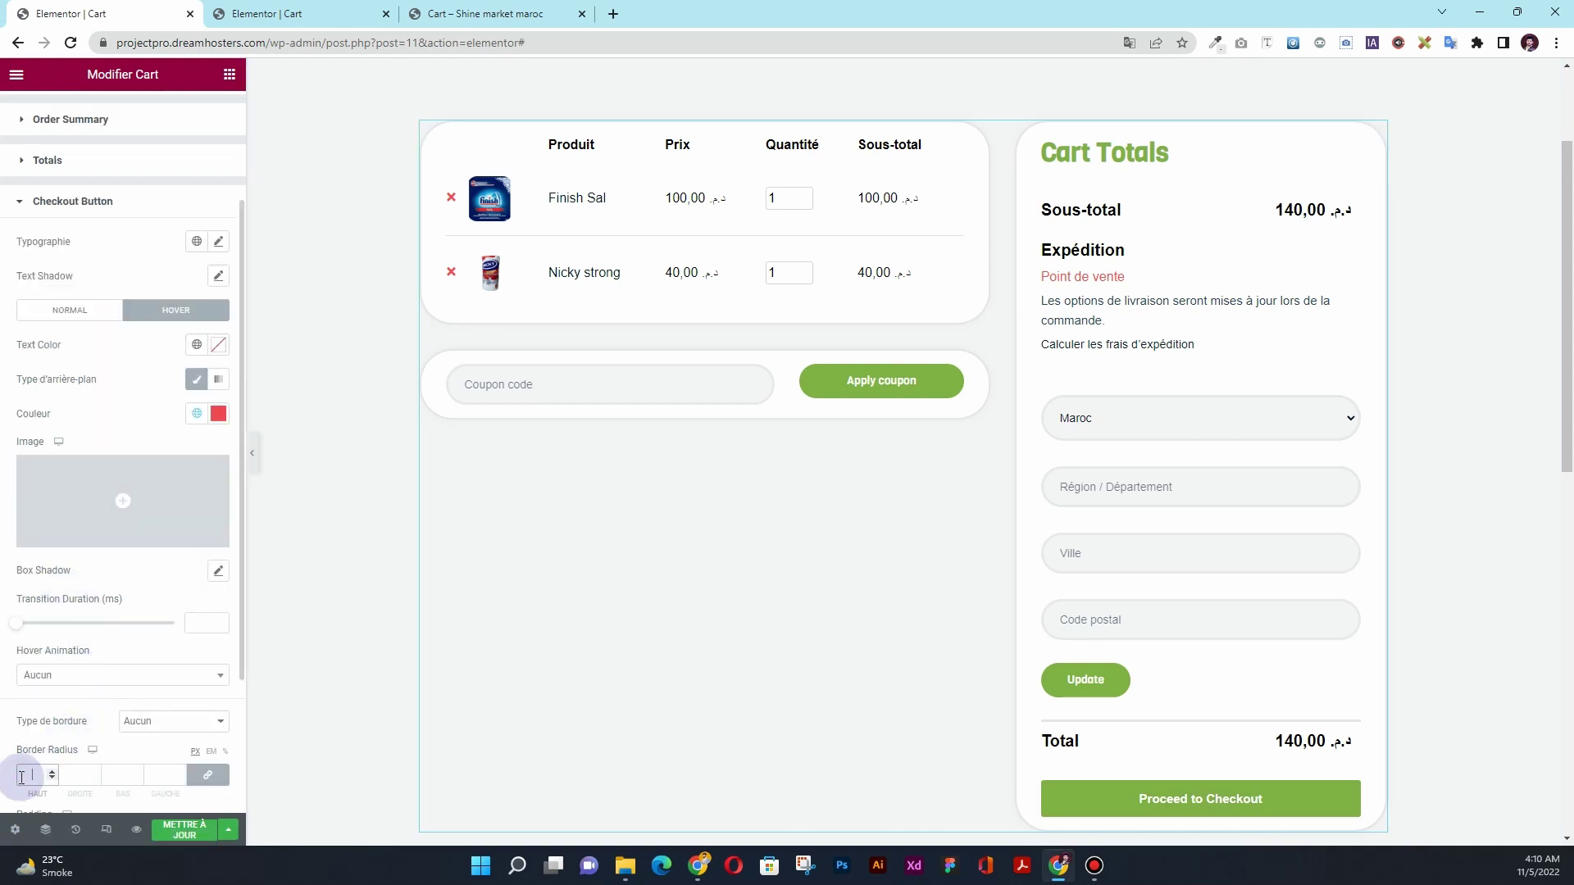
{"action": "type", "text": "40"}
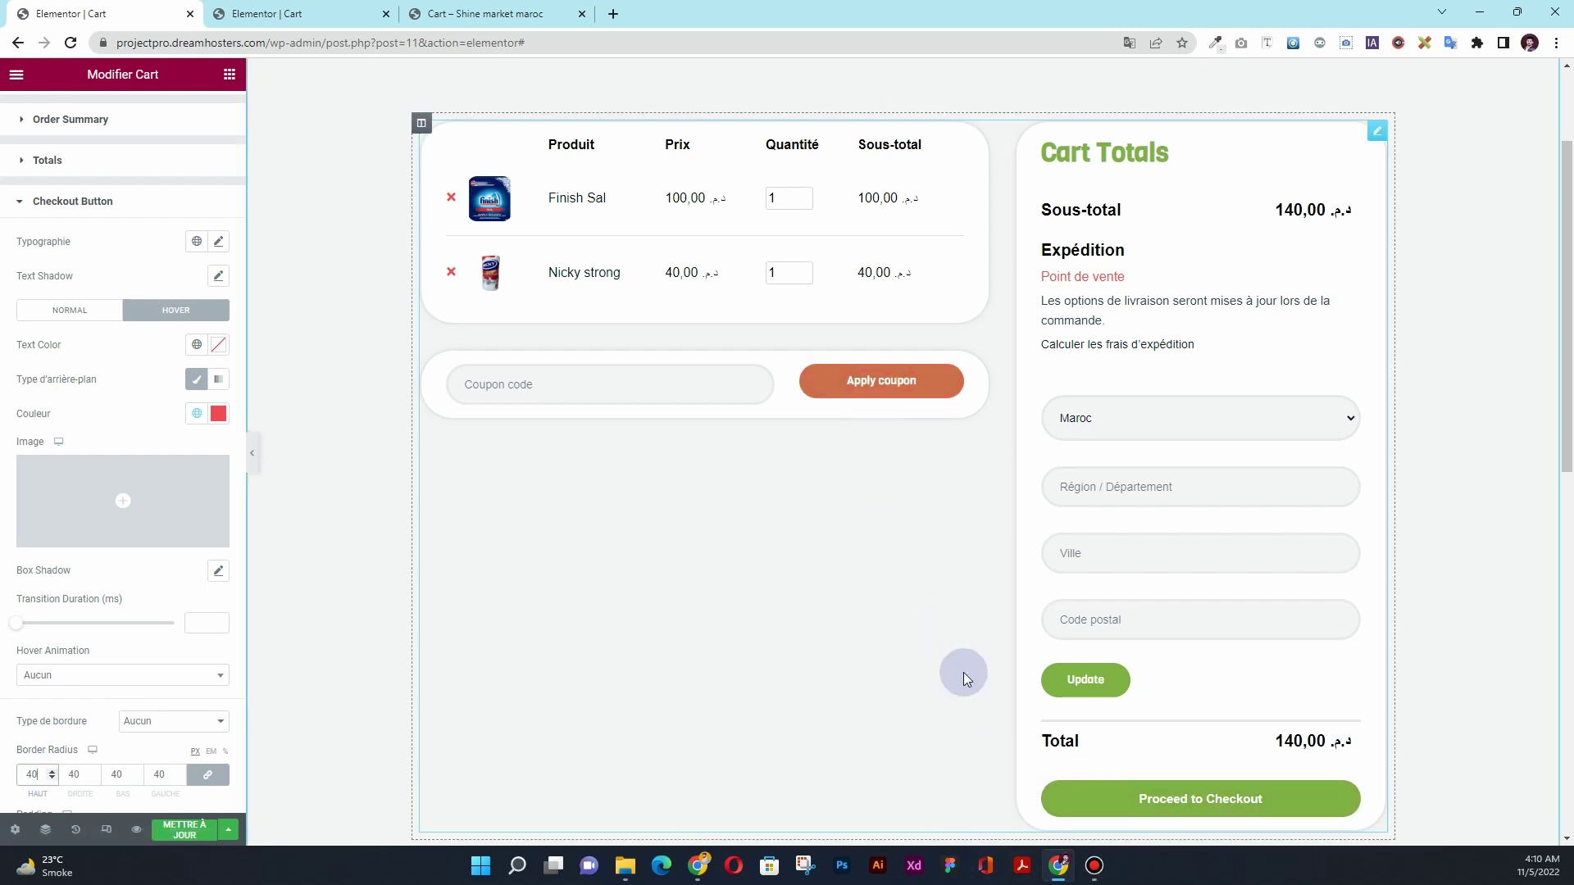
{"action": "left_click", "coordinate": [196, 241]}
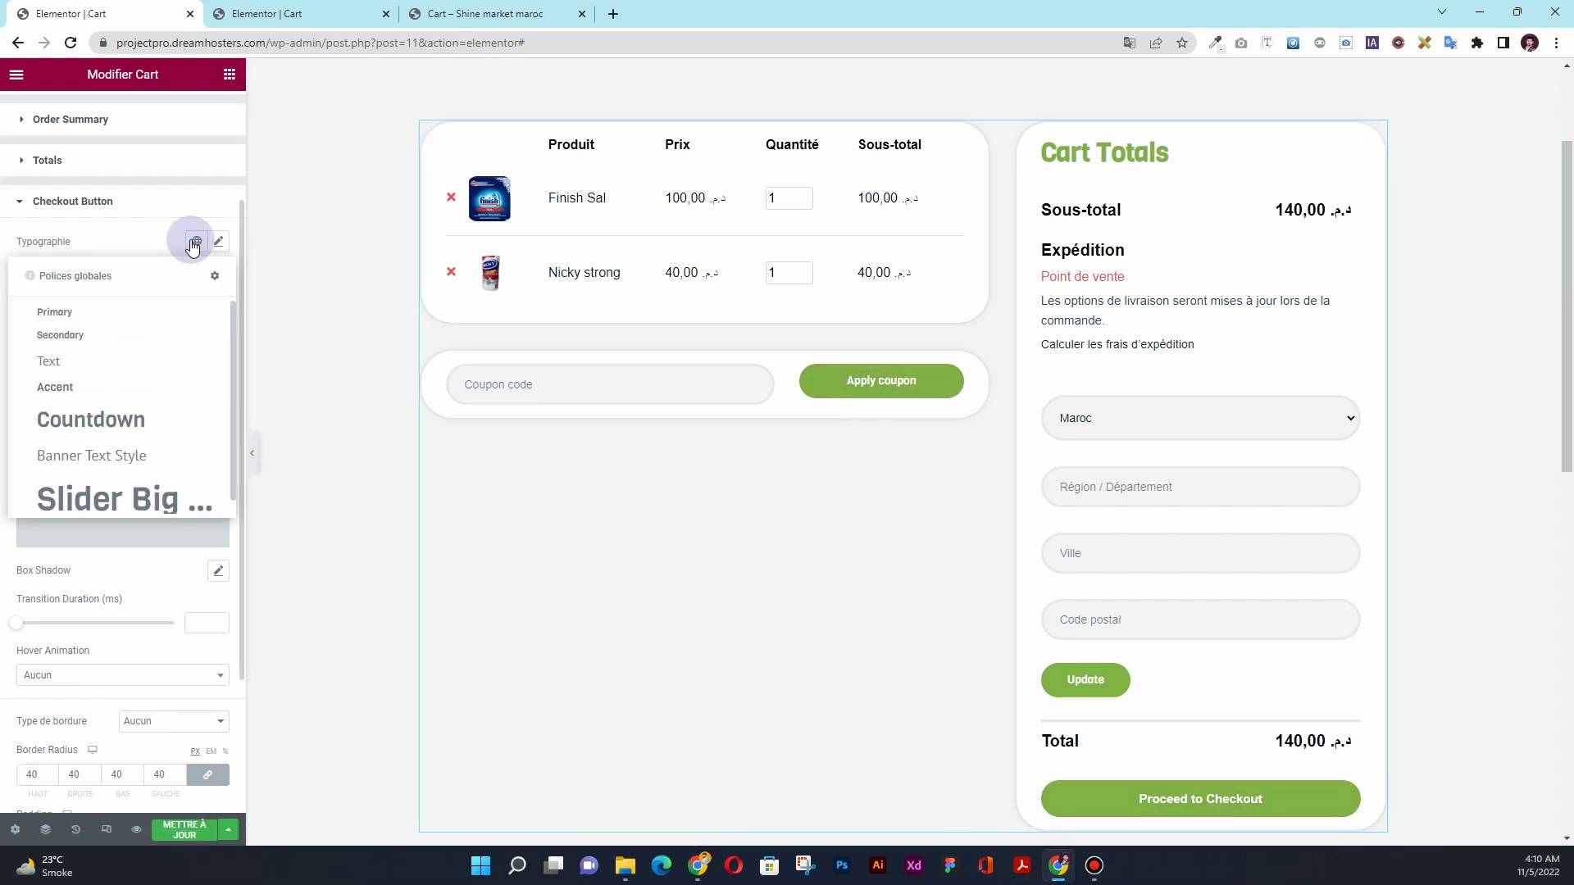
{"action": "left_click", "coordinate": [114, 392]}
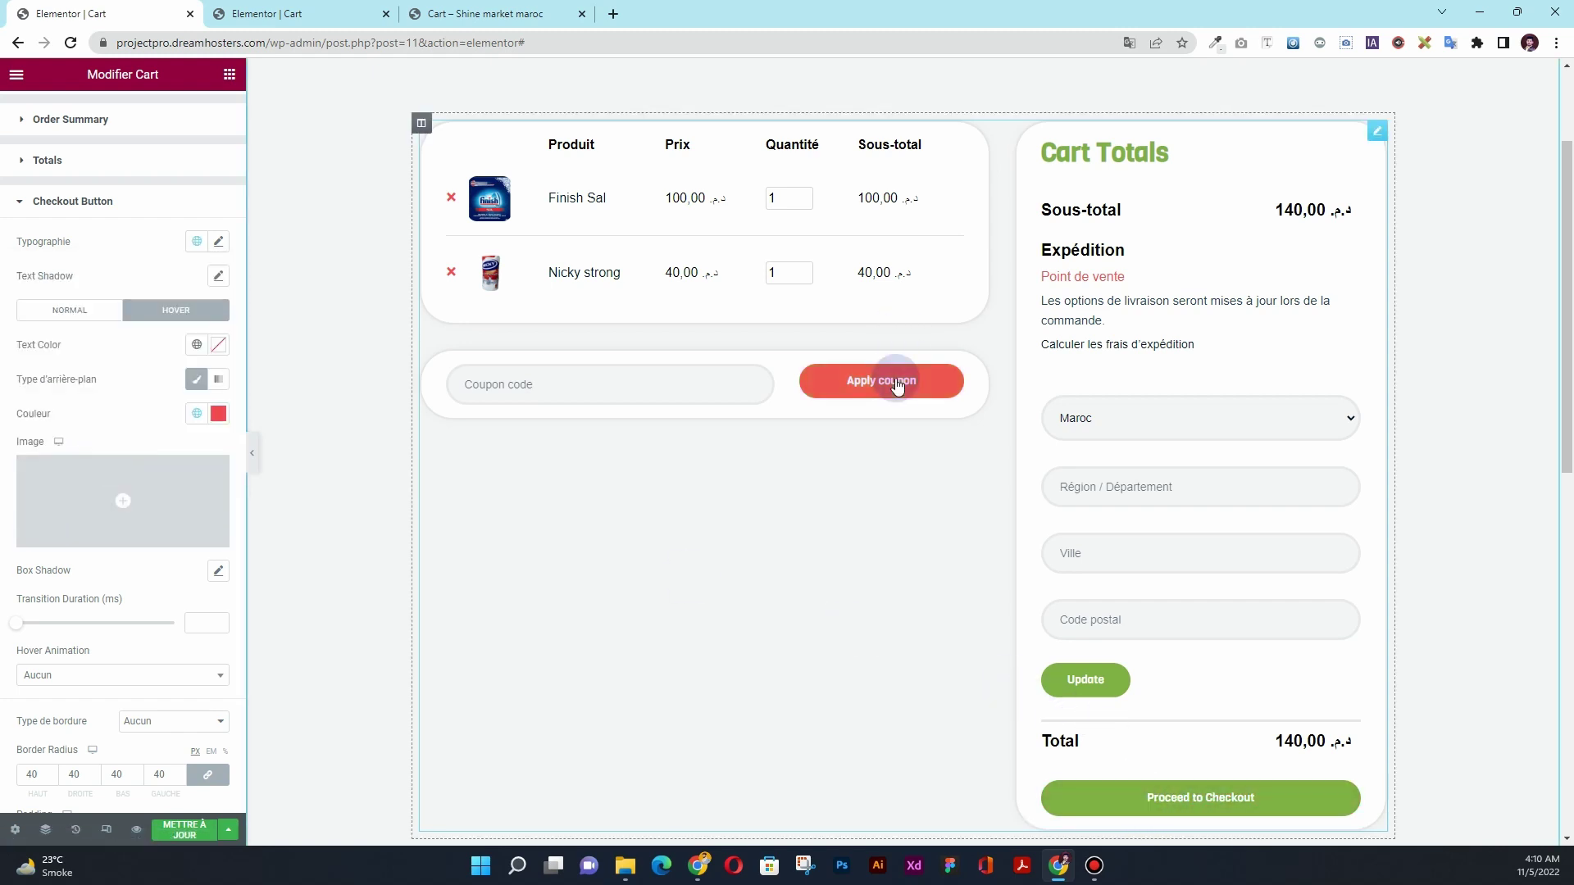
- Hide the editing panel and review the styled Cart page from header to checkout button
{"action": "scroll", "coordinate": [755, 619], "scroll_direction": "up", "scroll_amount": 2}
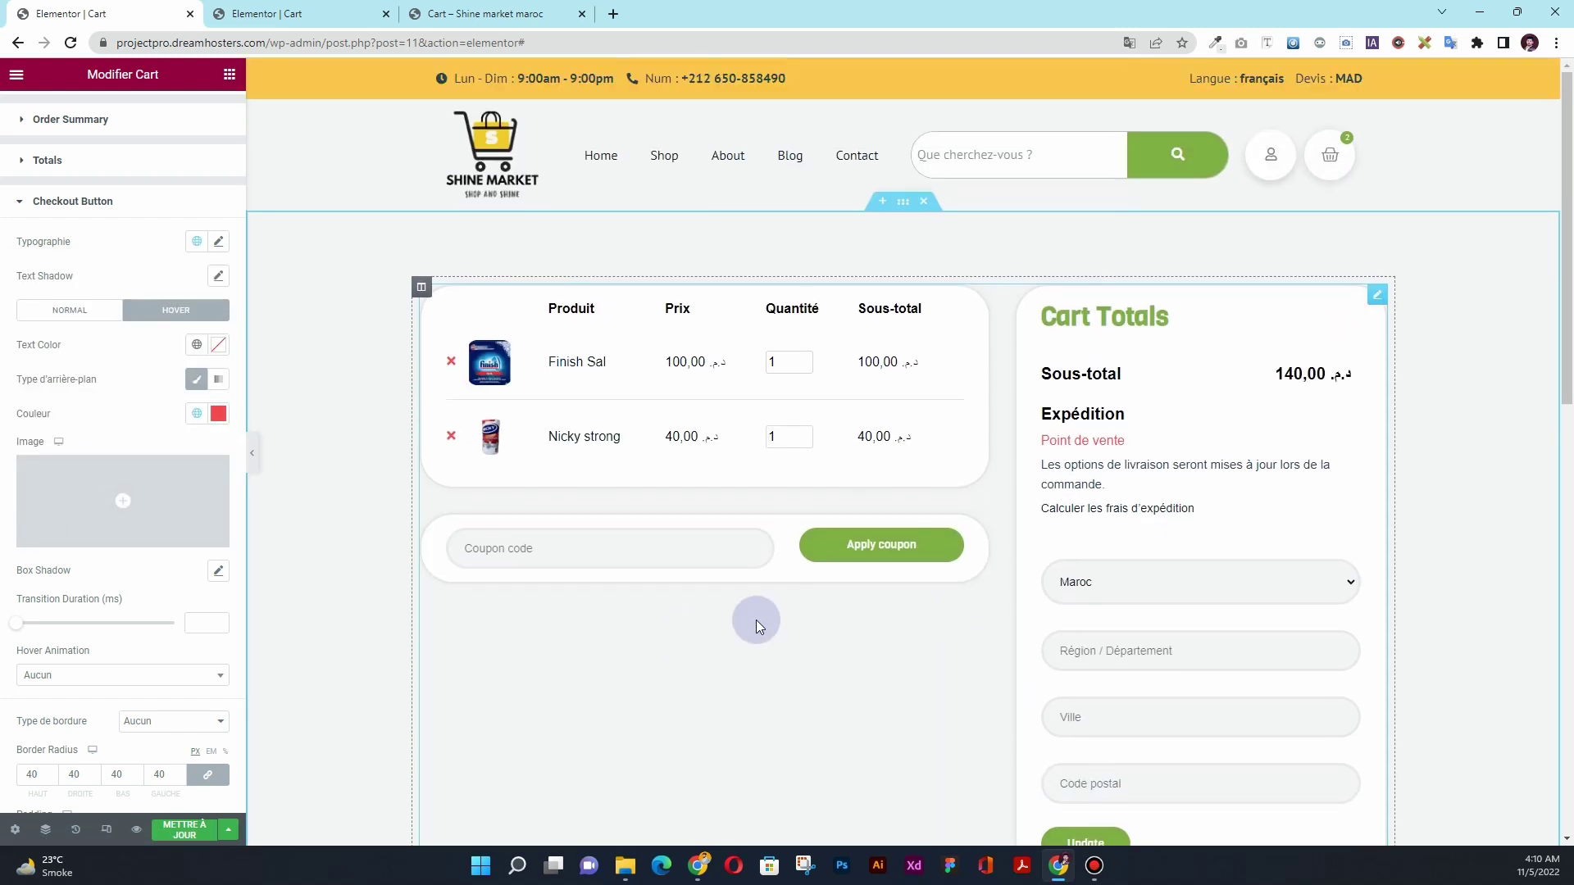
{"action": "scroll", "coordinate": [684, 602], "scroll_direction": "down", "scroll_amount": 4}
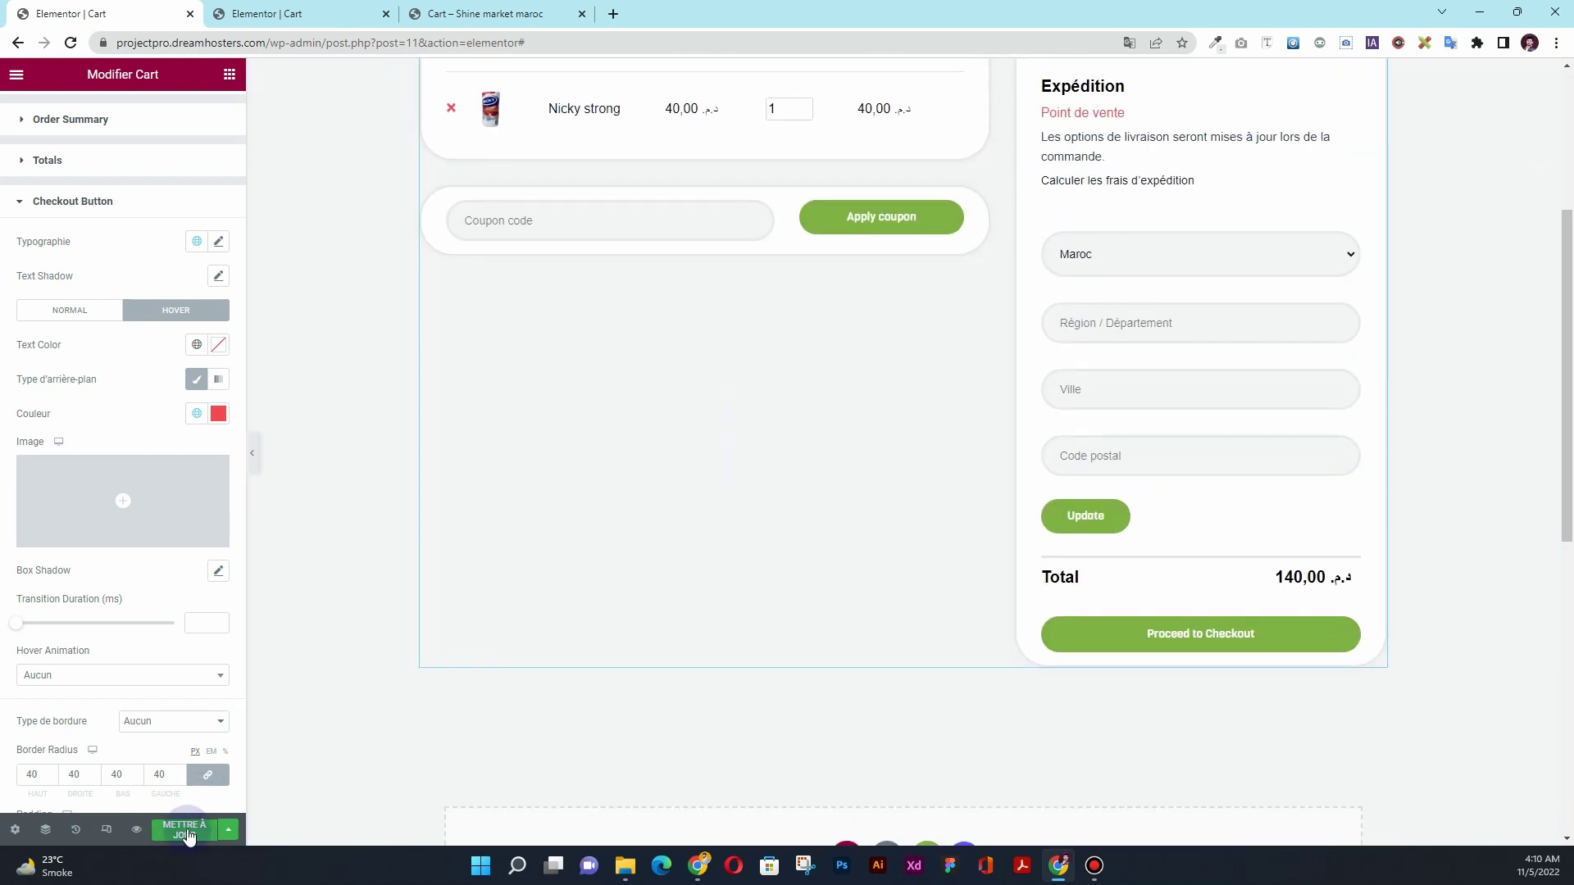
{"action": "left_click", "coordinate": [252, 452]}
{"action": "scroll", "coordinate": [197, 456], "scroll_direction": "up", "scroll_amount": 3}
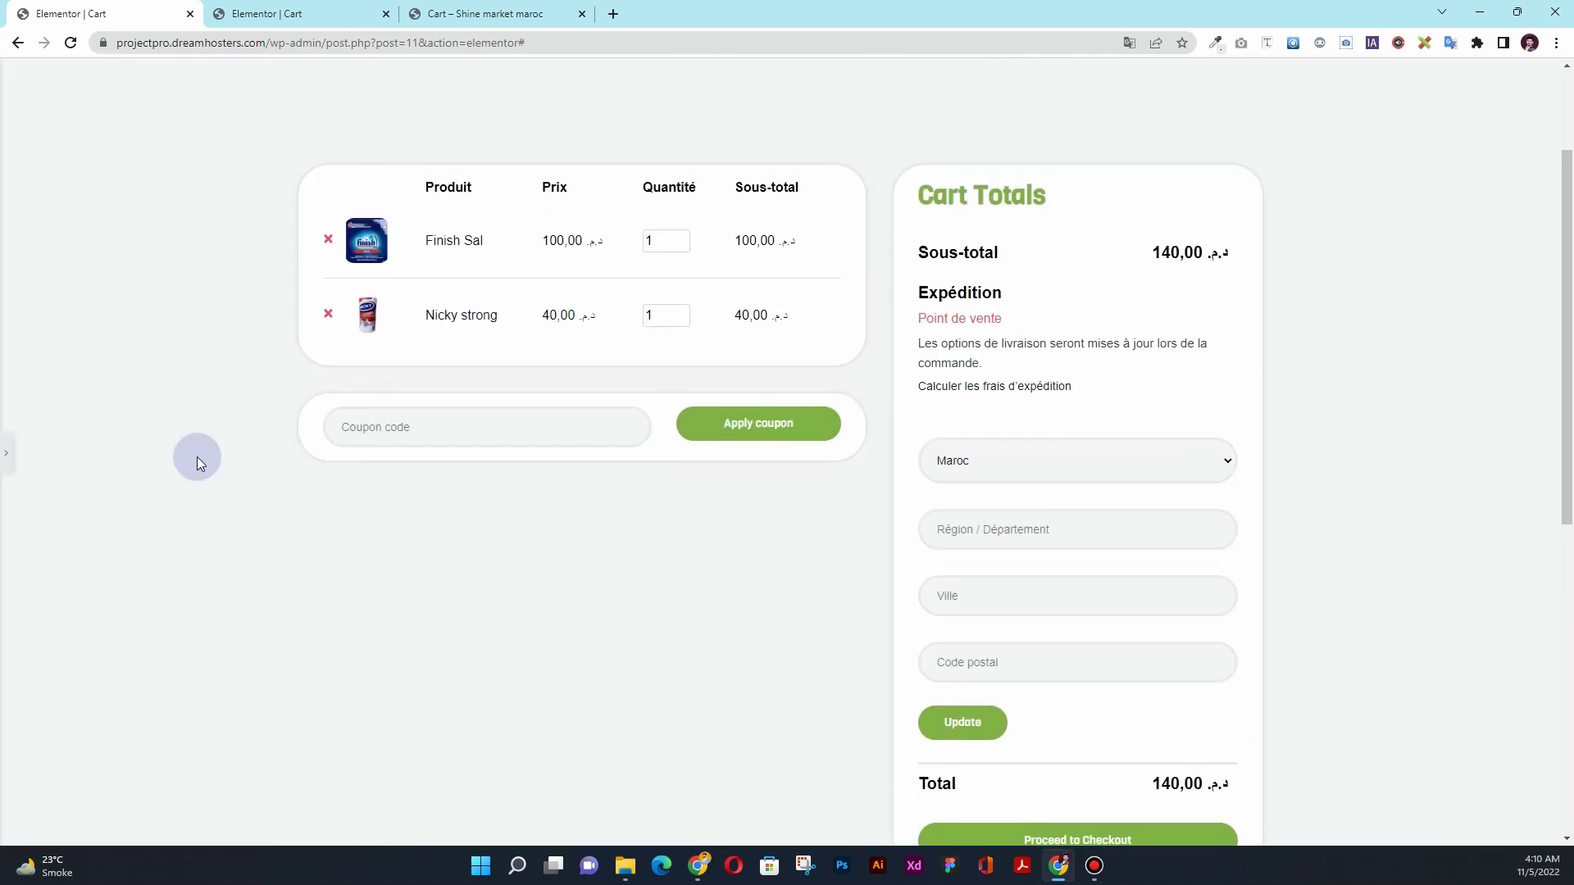
{"action": "scroll", "coordinate": [197, 456], "scroll_direction": "down", "scroll_amount": 2}
{"action": "scroll", "coordinate": [197, 456], "scroll_direction": "down", "scroll_amount": 1}
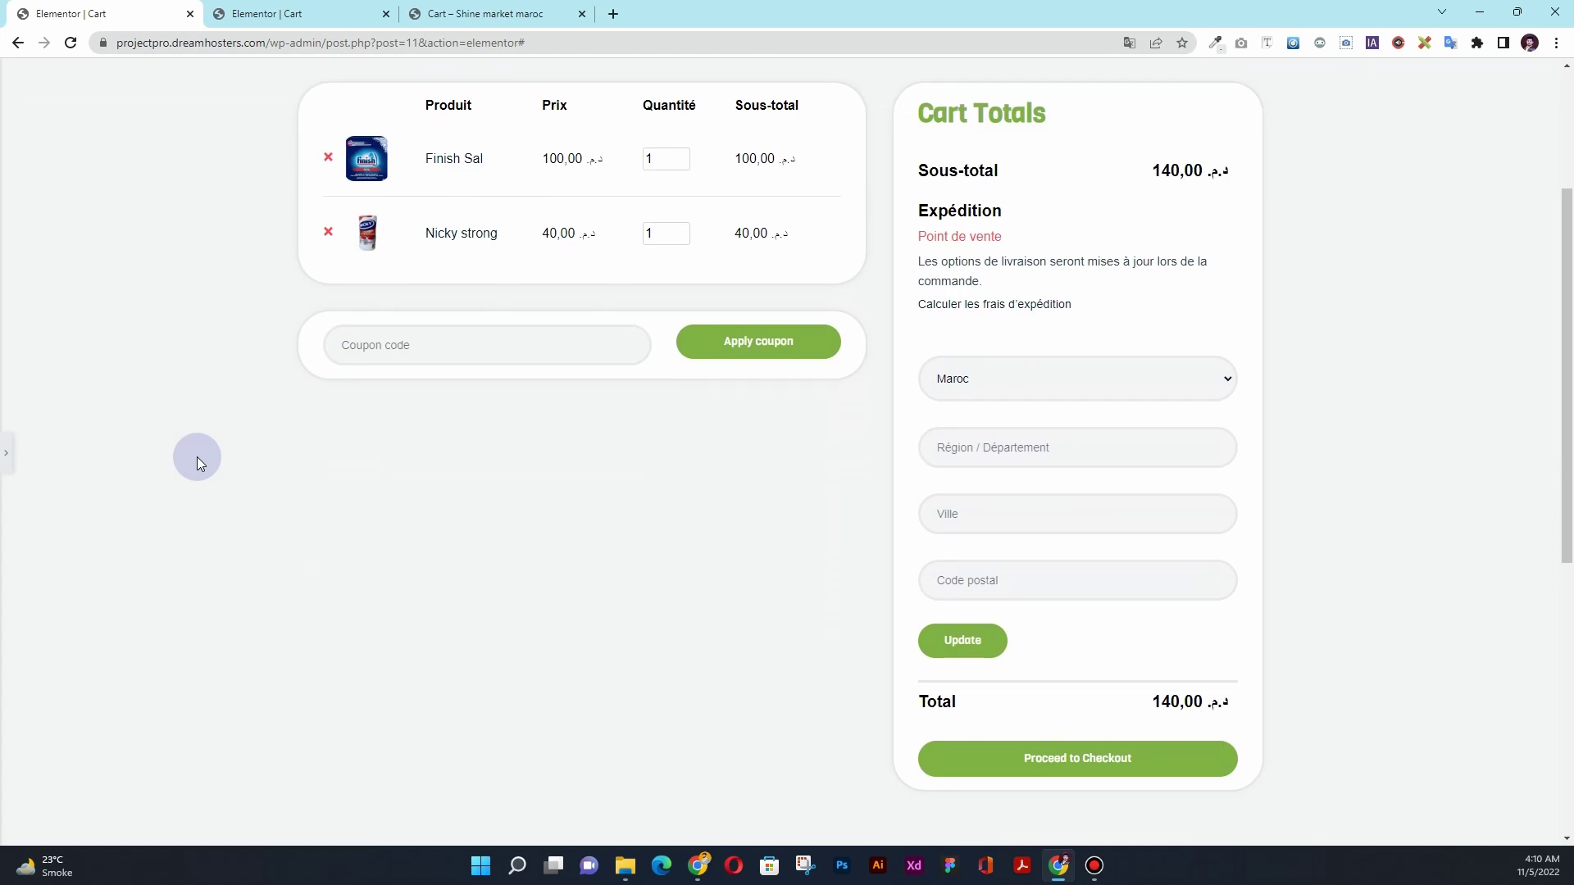
{"action": "scroll", "coordinate": [197, 456], "scroll_direction": "up", "scroll_amount": 3}
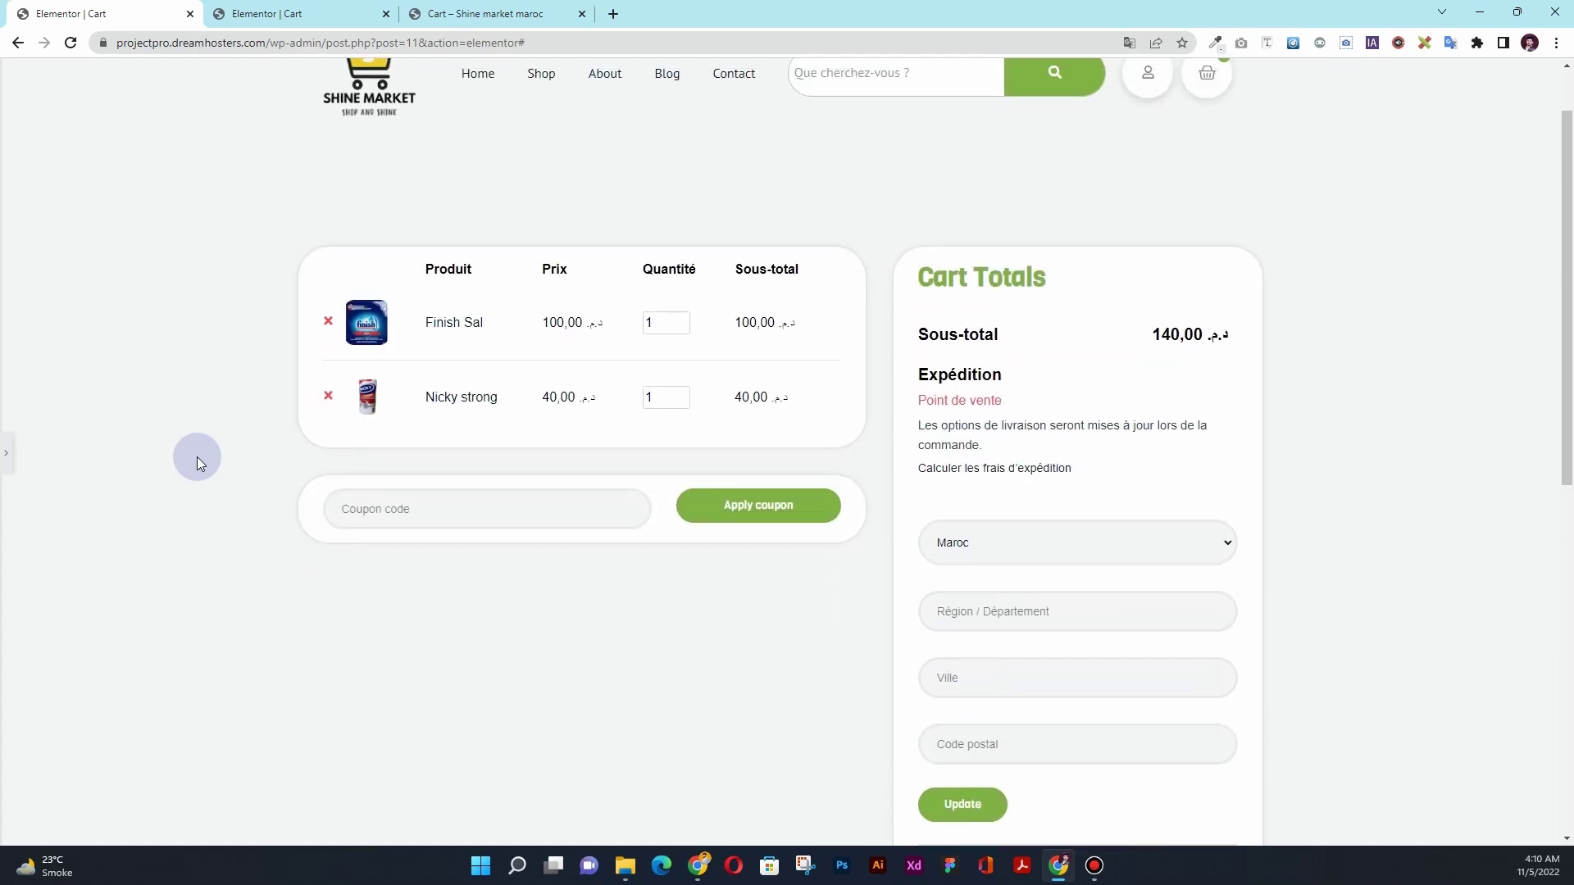